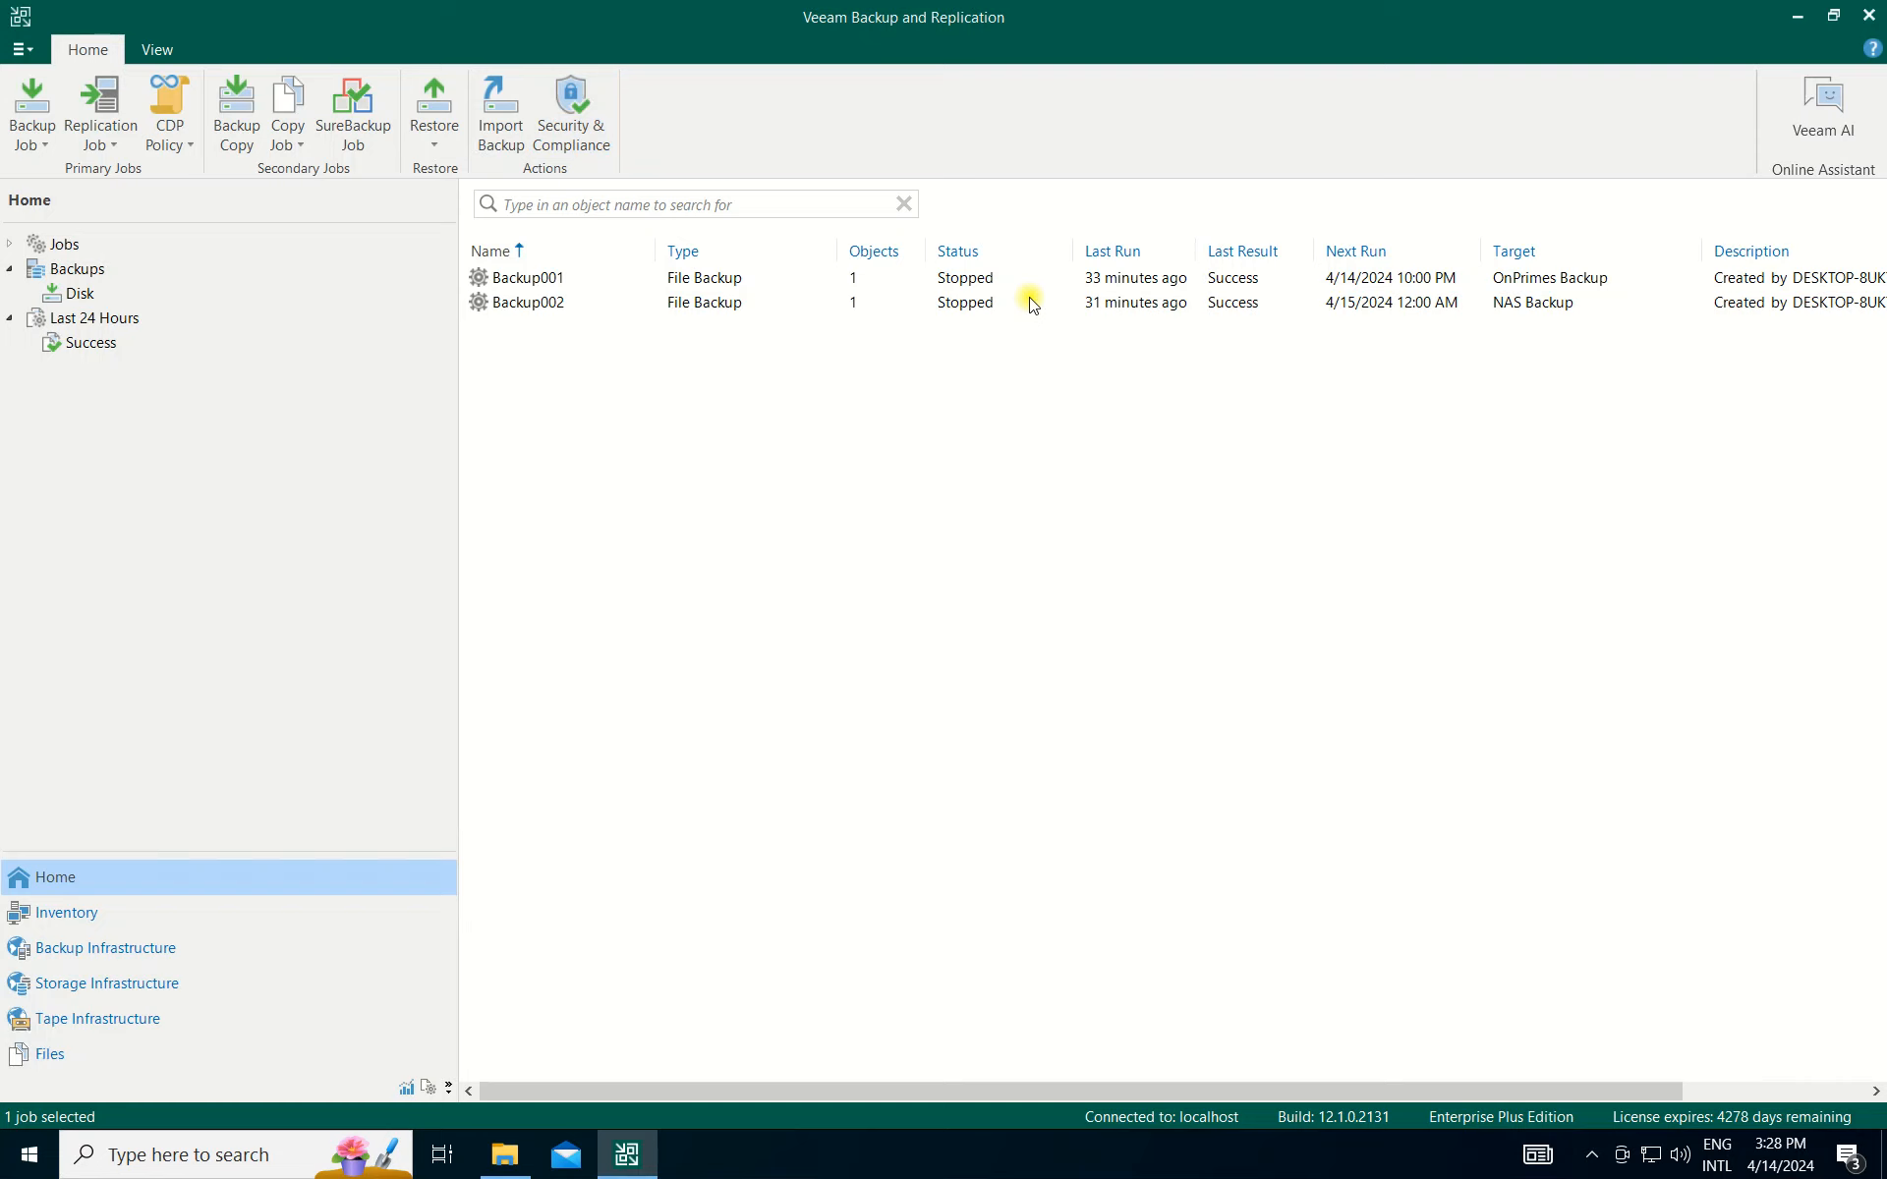
Go to Backup Infrastructure, select Managed Servers and bring up its context menu.
{"action": "left_click", "coordinate": [75, 950]}
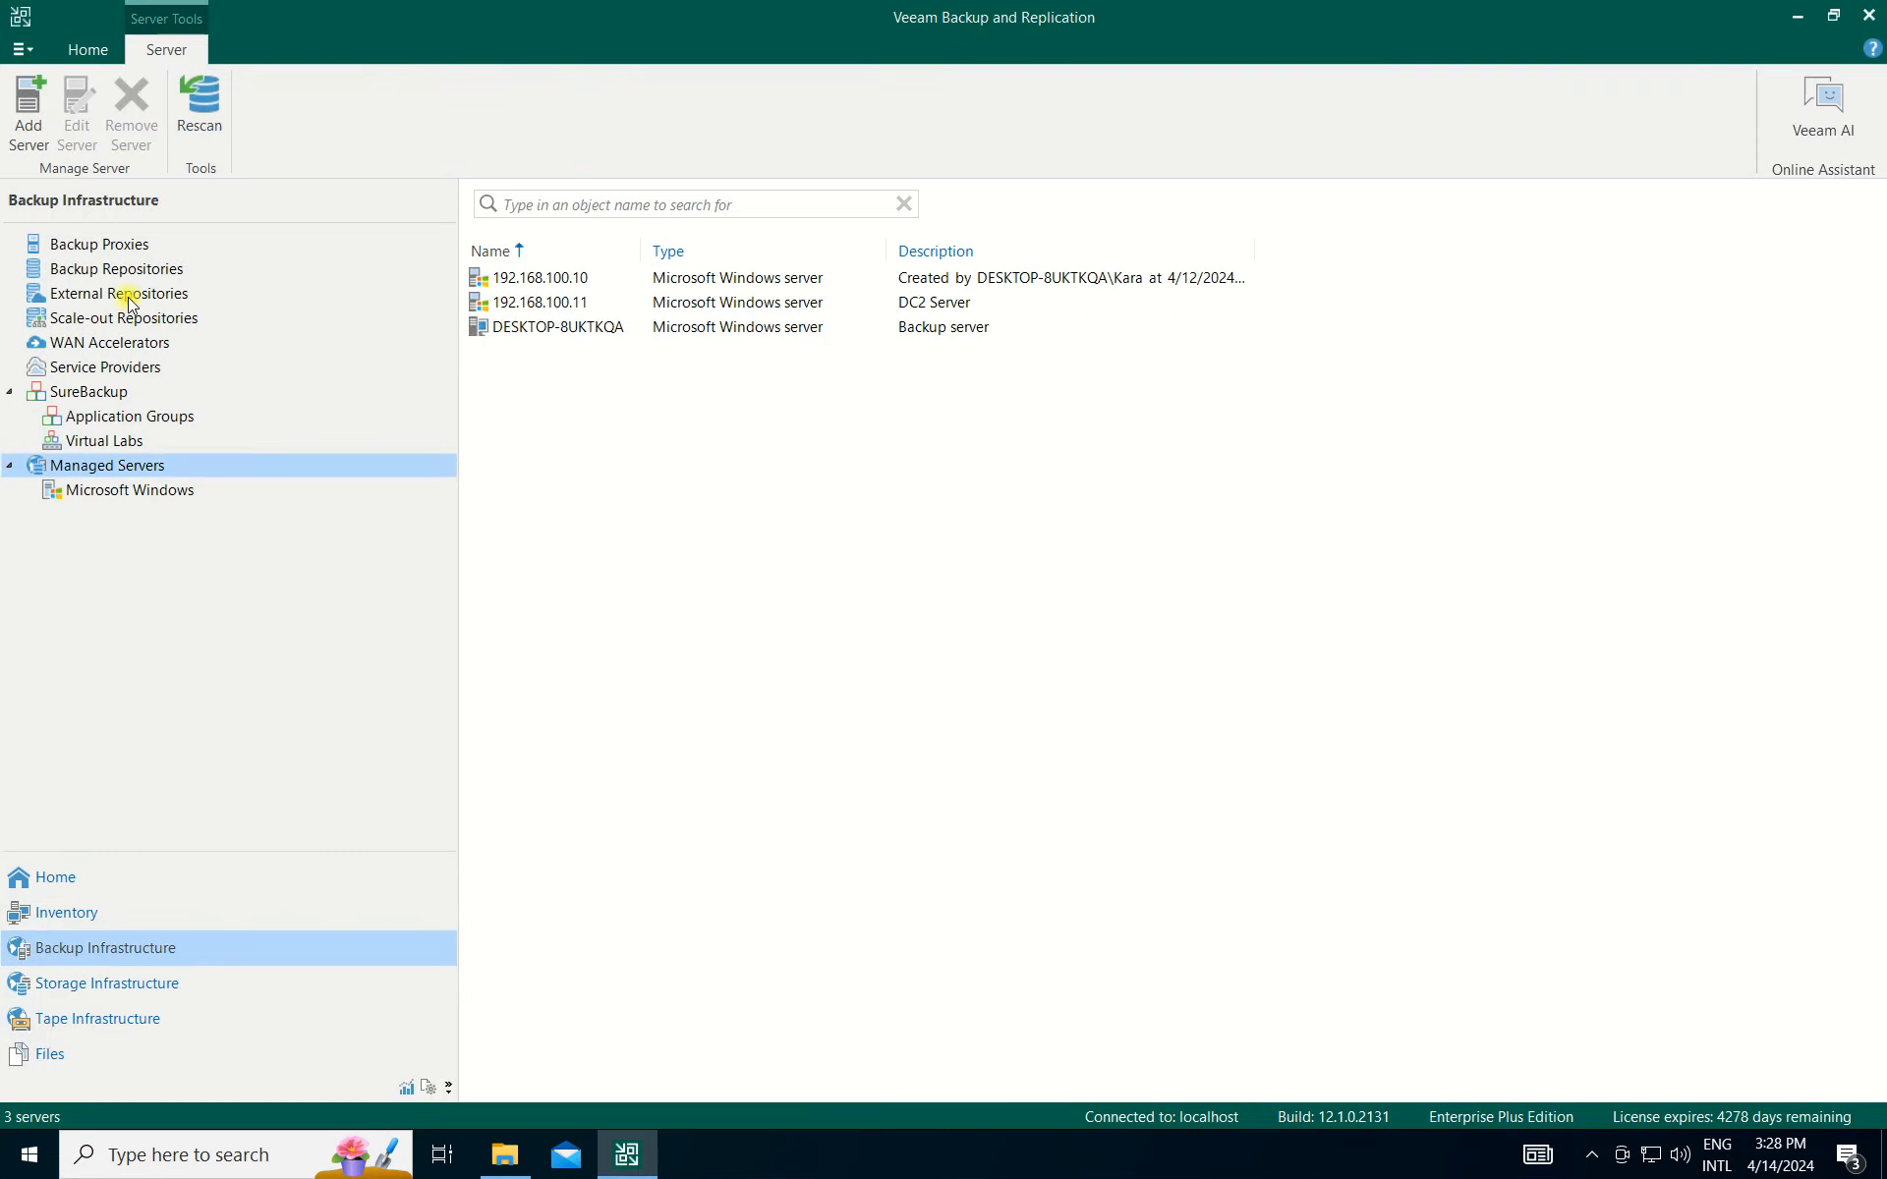
{"action": "left_click", "coordinate": [128, 294]}
{"action": "left_click", "coordinate": [113, 468]}
{"action": "right_click", "coordinate": [114, 472]}
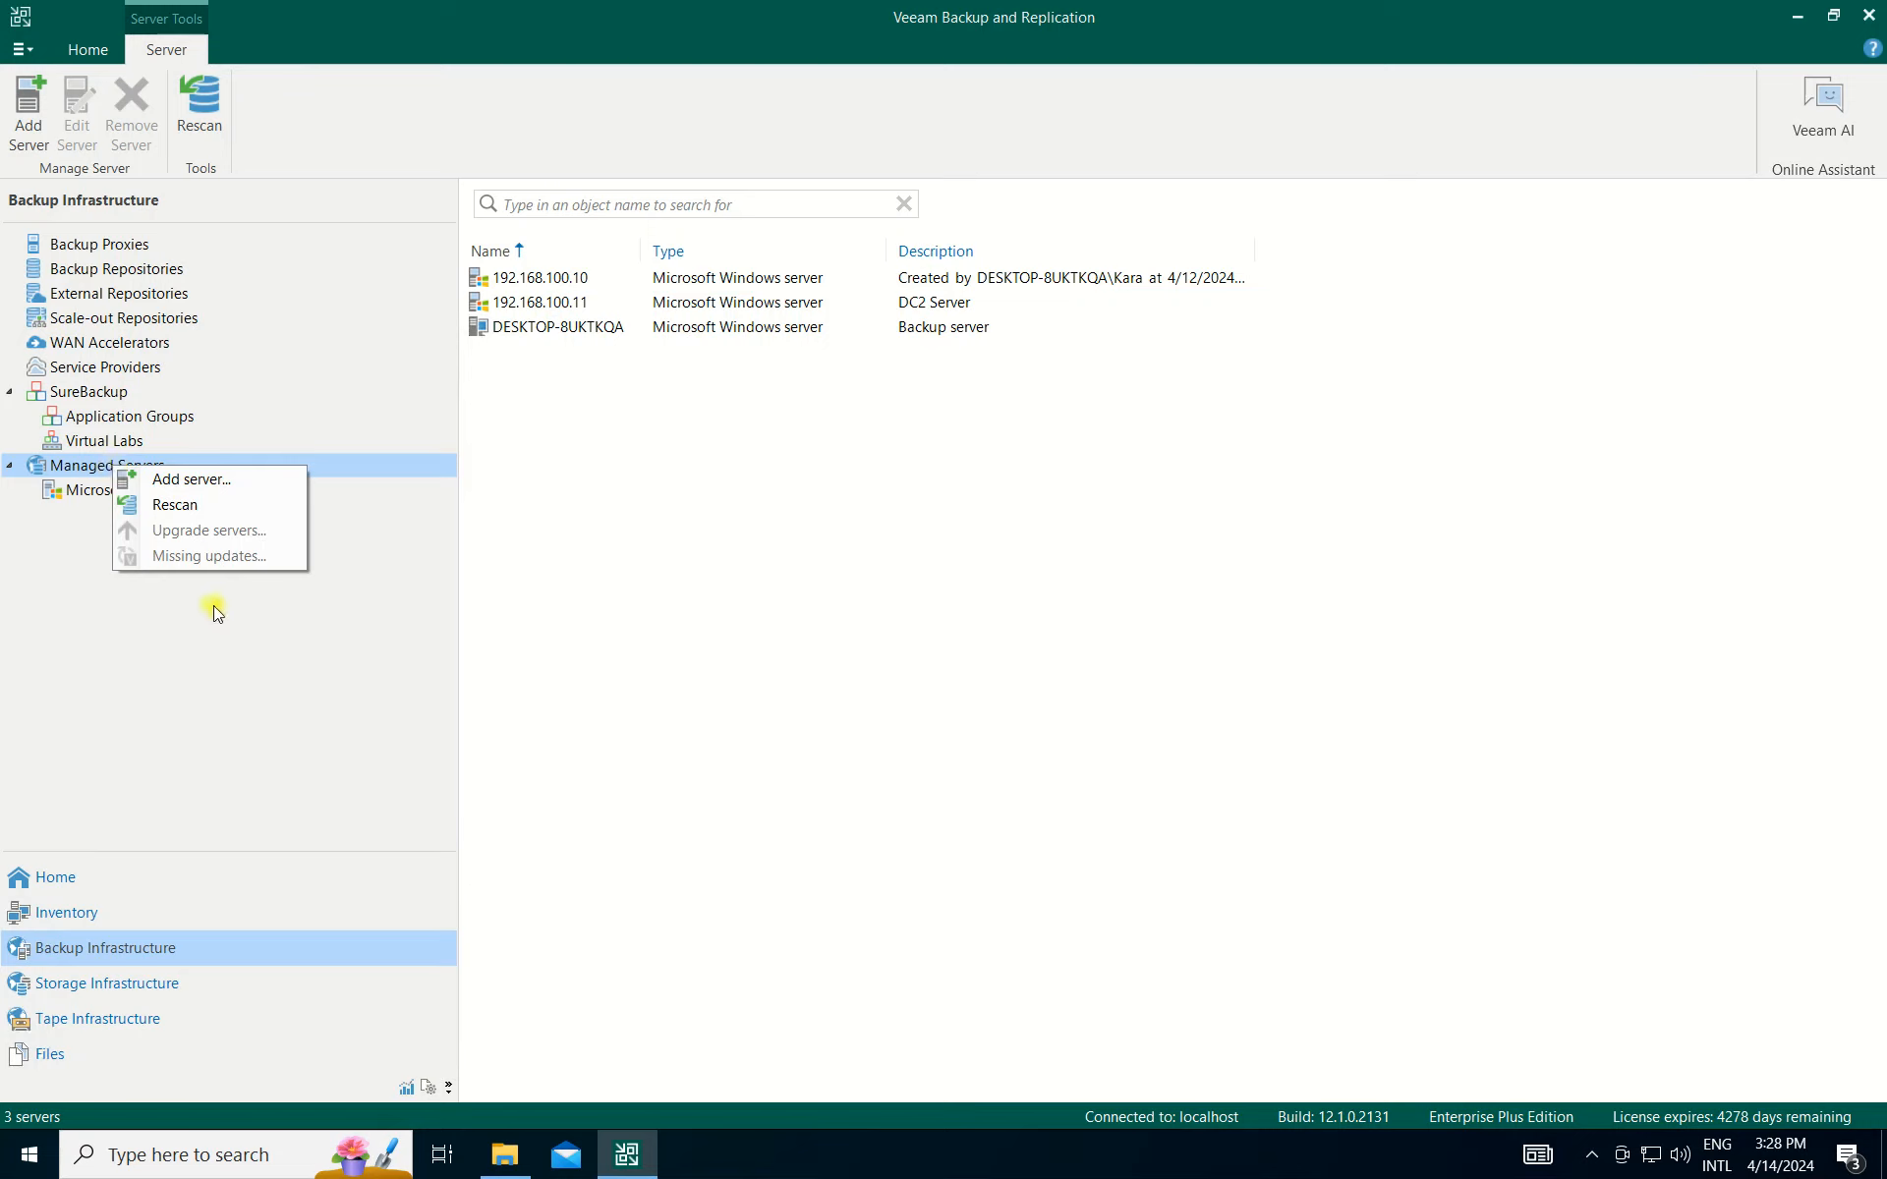
{"action": "left_click", "coordinate": [919, 714]}
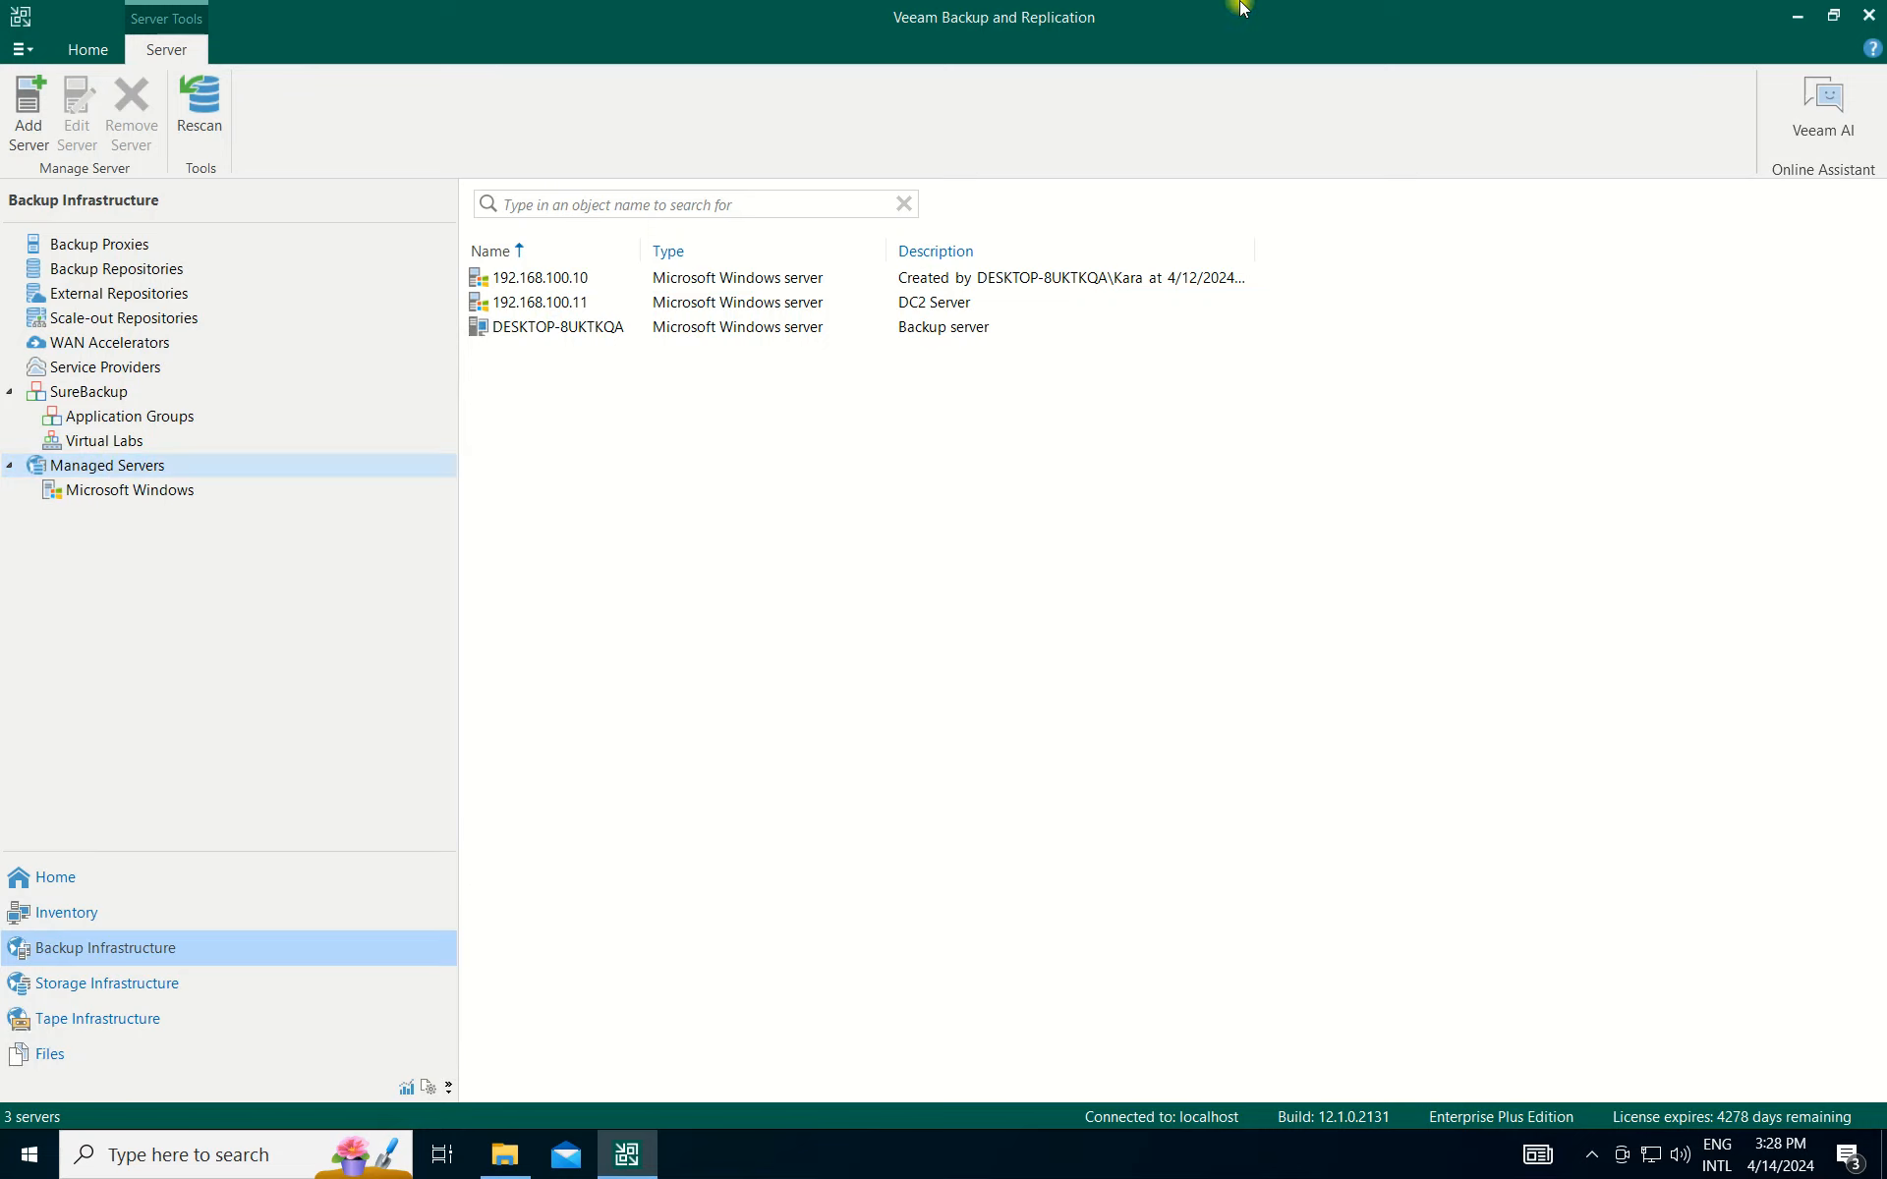
{"action": "right_click", "coordinate": [121, 472]}
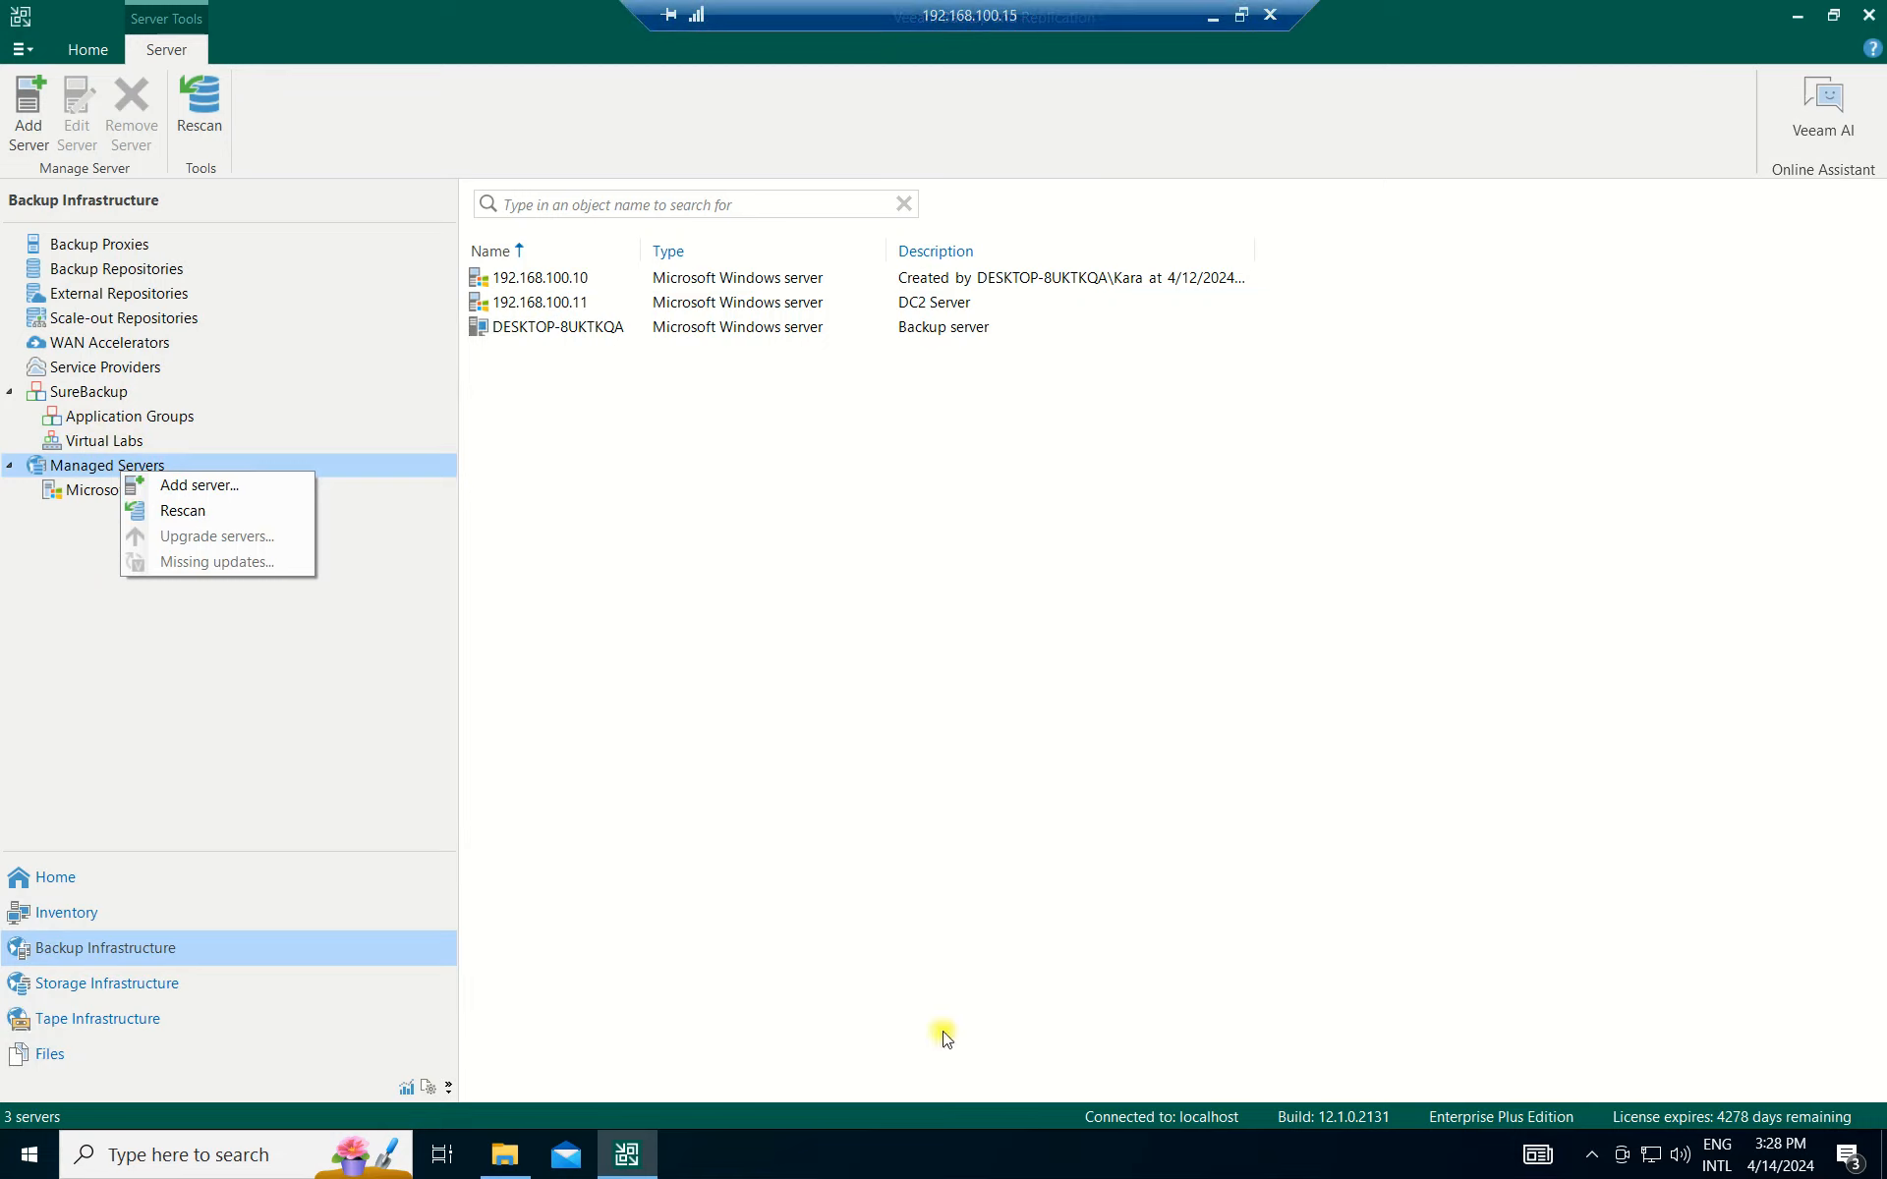
Leave full screen and switch to the Hyper-V host's remote session.
{"action": "left_click", "coordinate": [1240, 14]}
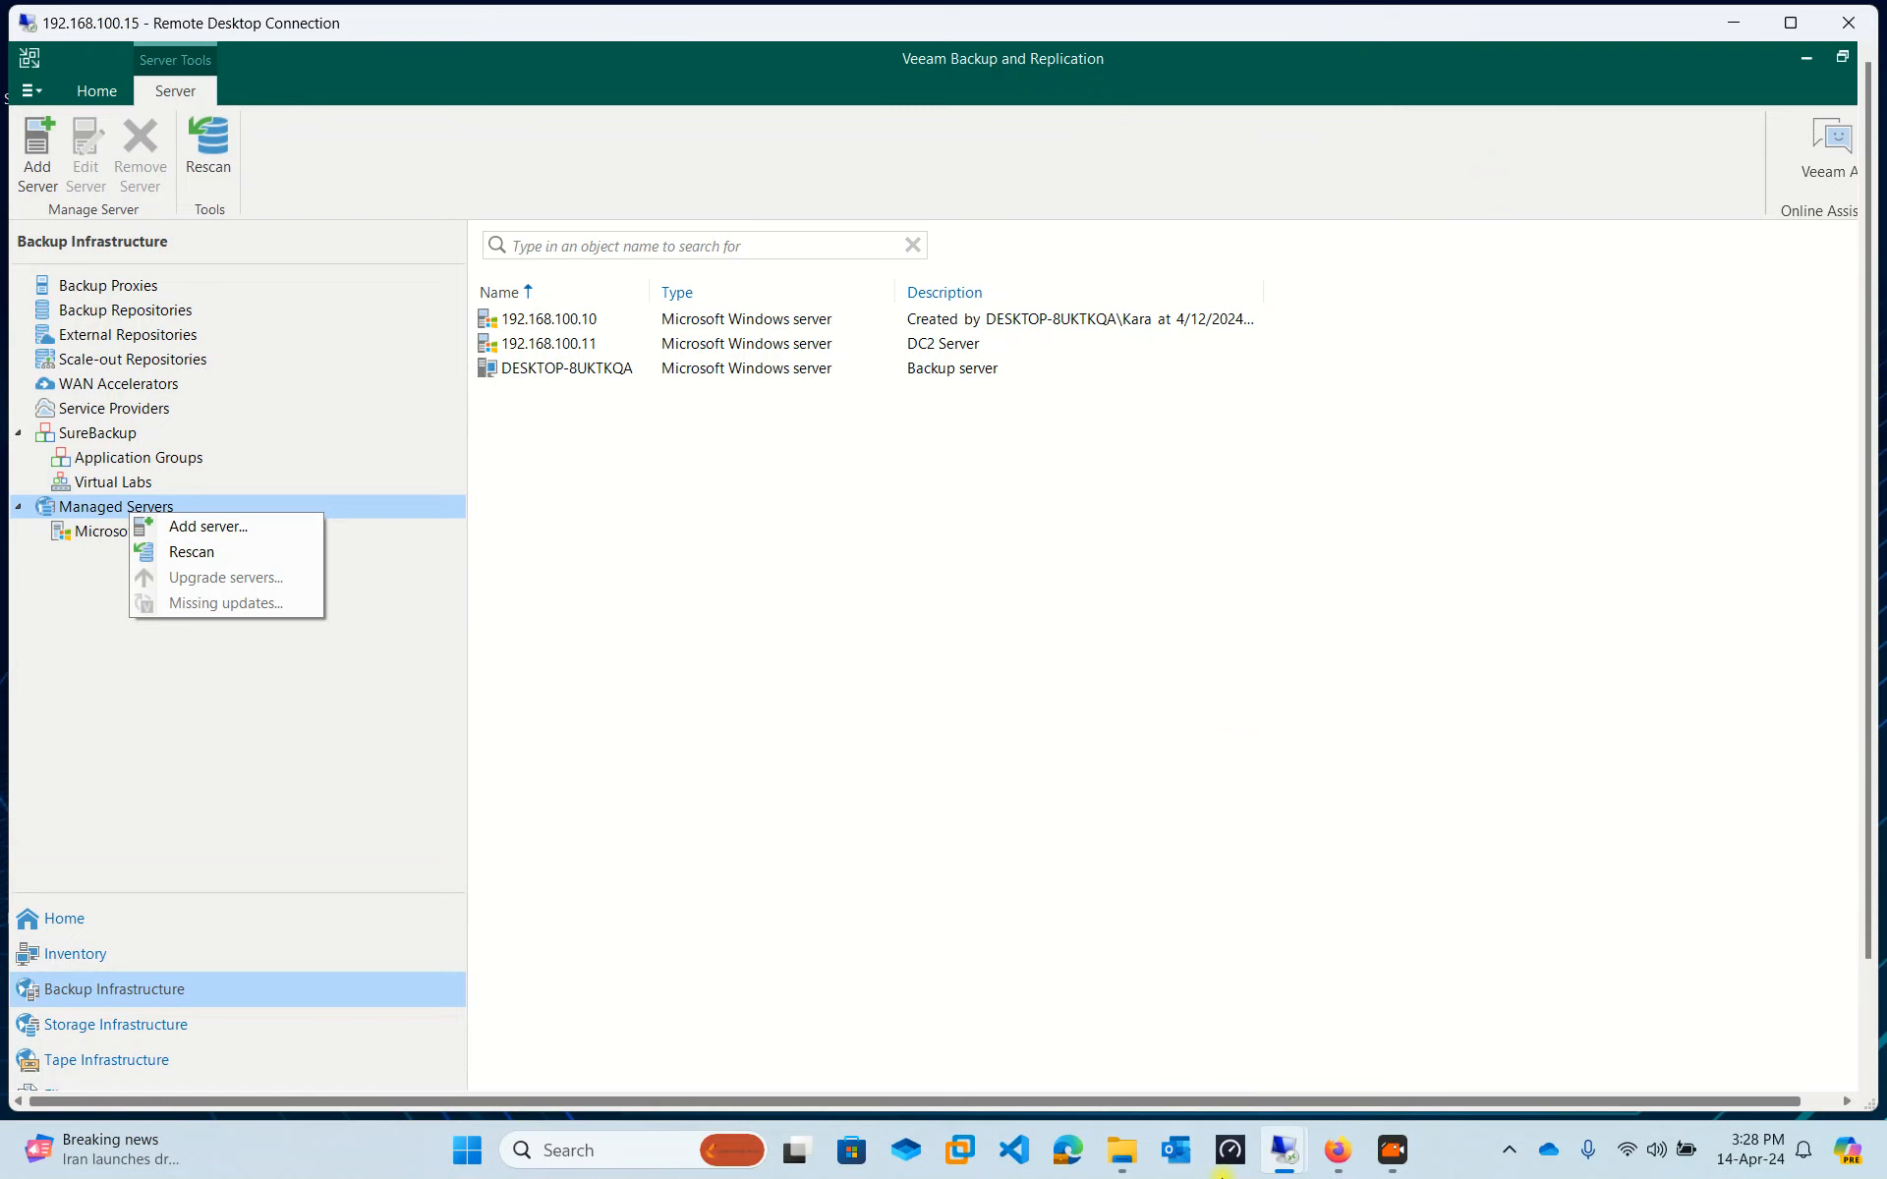
{"action": "mouse_move", "coordinate": [1280, 1167]}
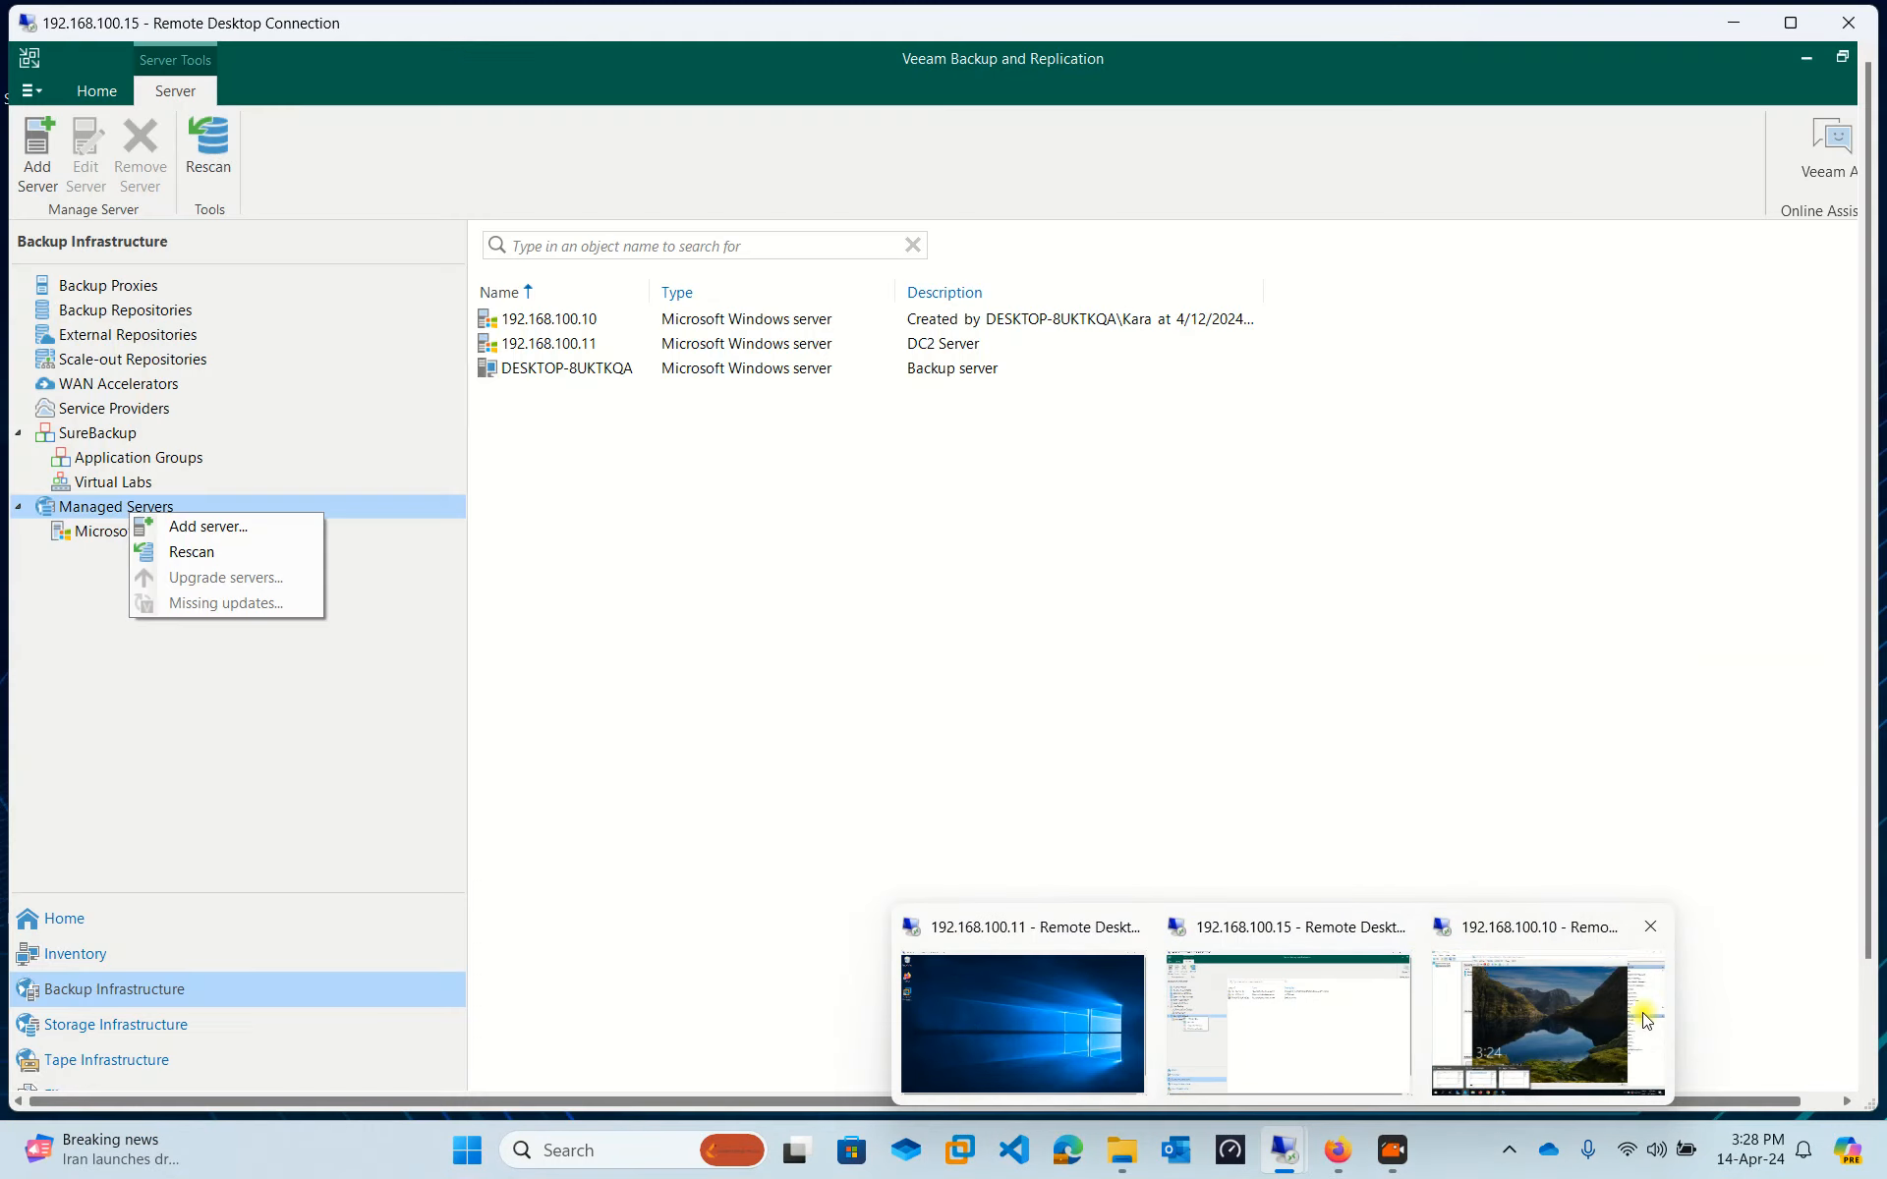
{"action": "left_click", "coordinate": [1566, 1000]}
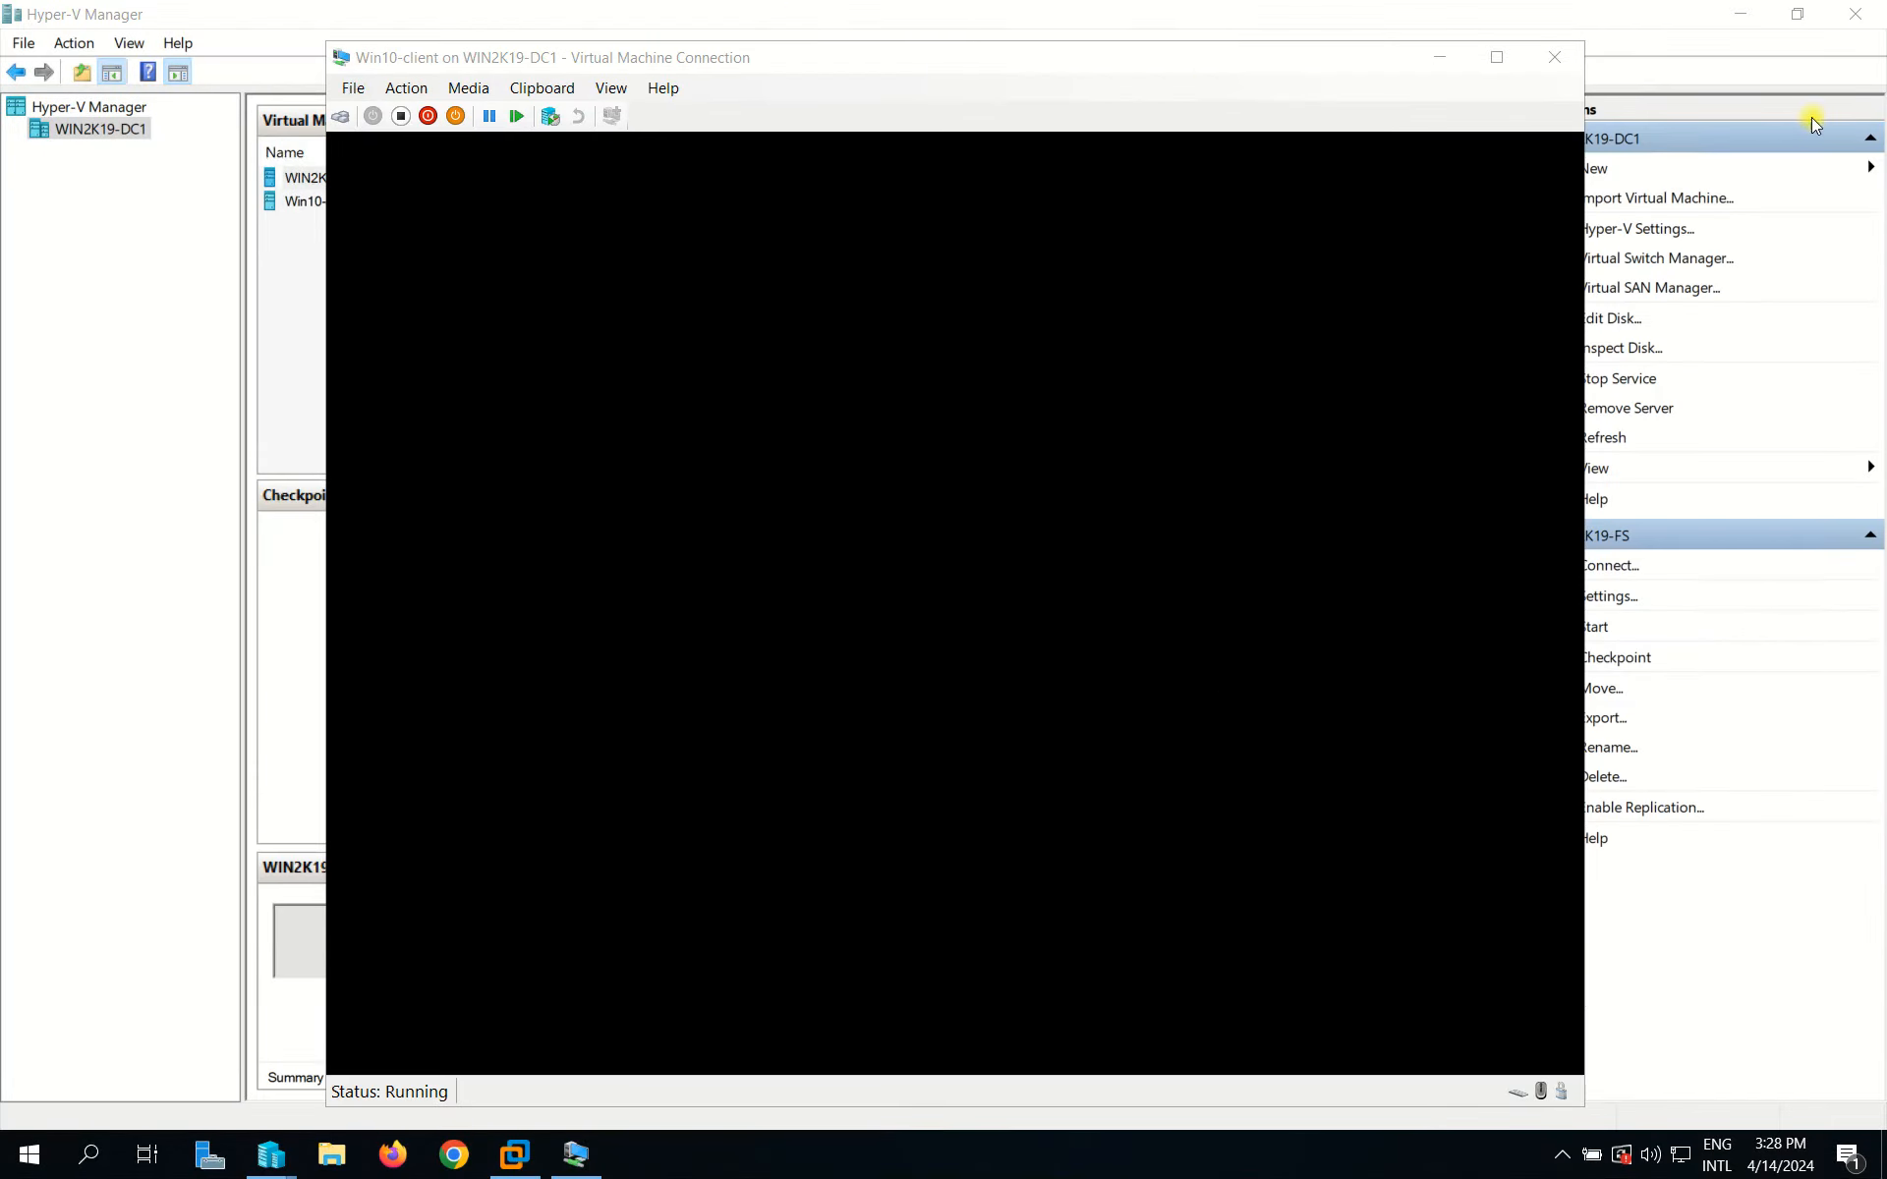
Minimize the VM console and shrink and reposition the Hyper-V Manager window.
{"action": "left_click", "coordinate": [1438, 56]}
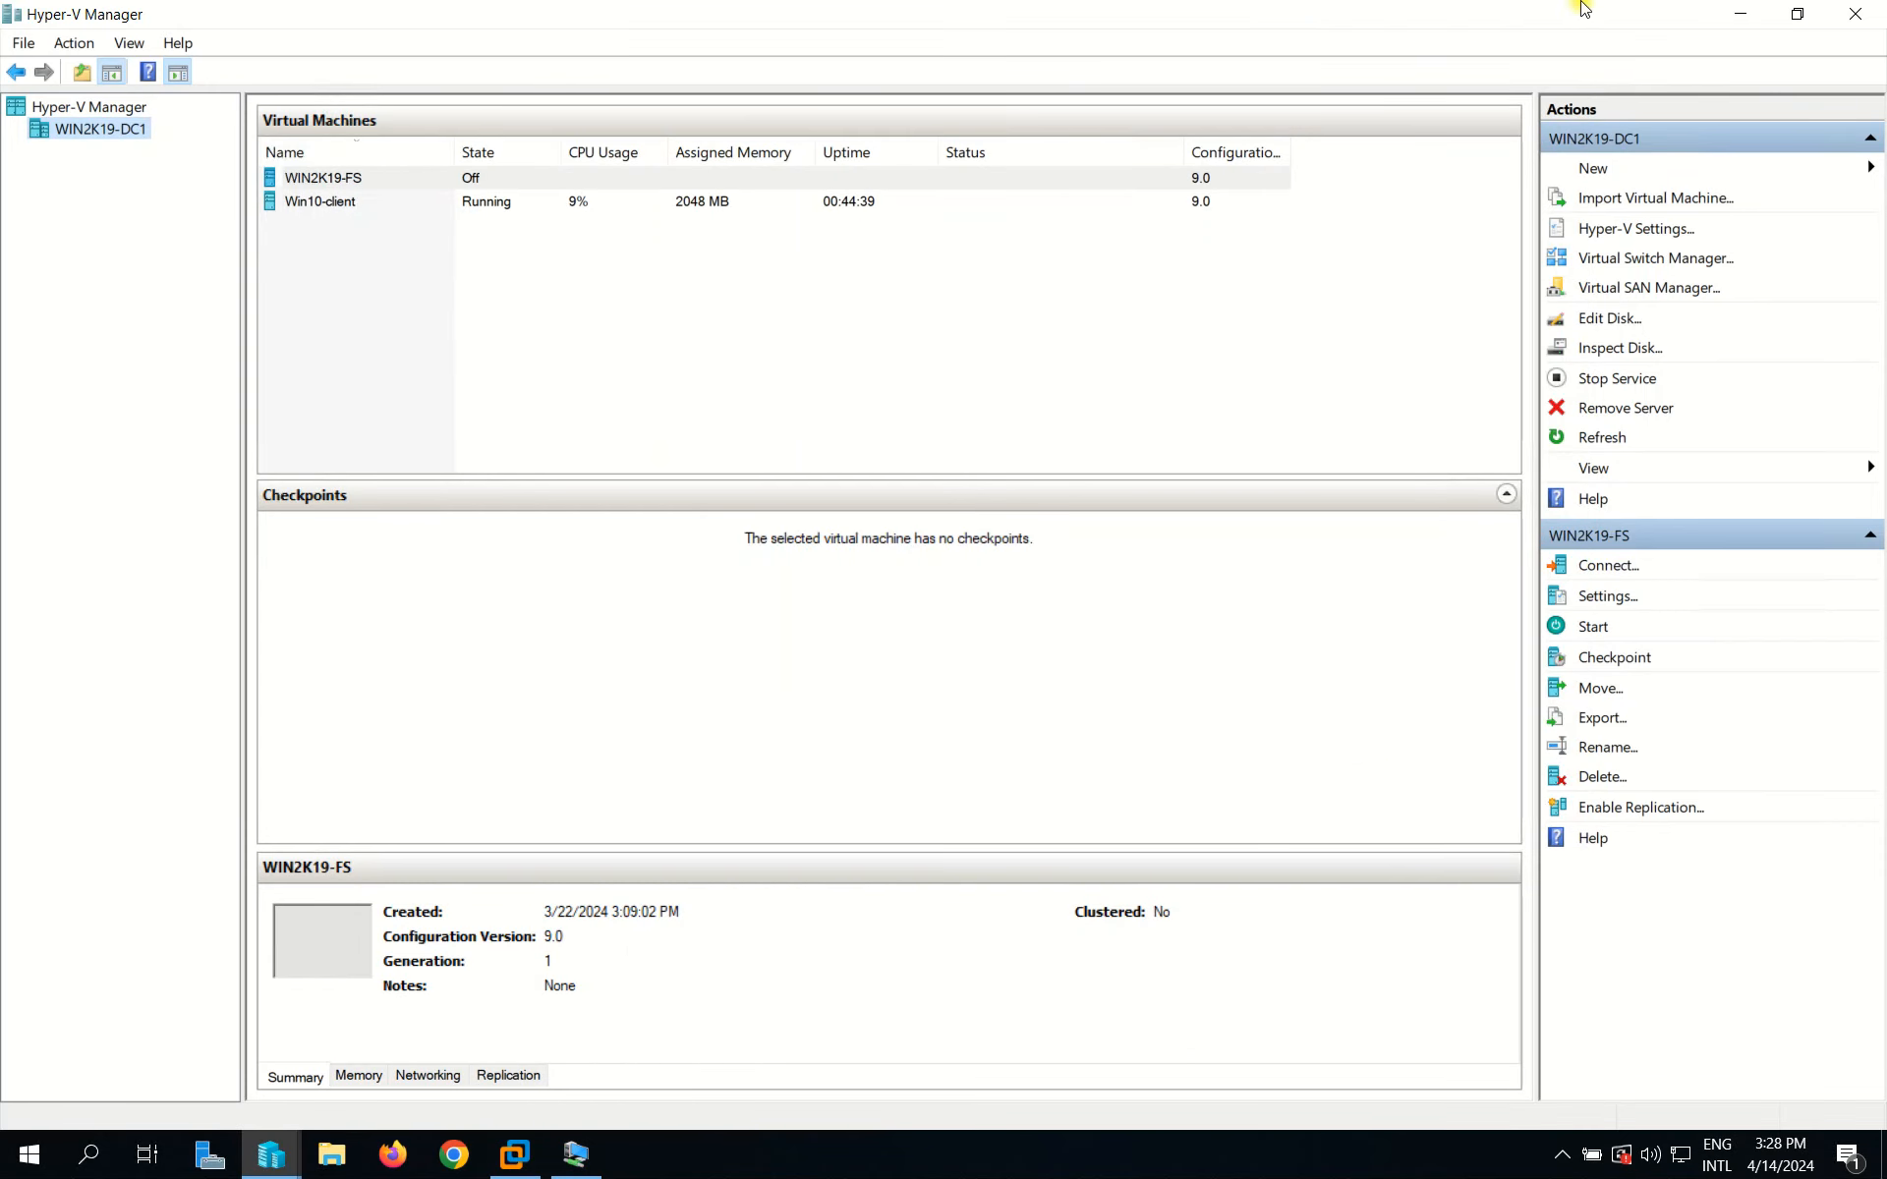
{"action": "left_click", "coordinate": [1795, 13]}
{"action": "left_click_drag", "start_coordinate": [918, 27], "coordinate": [749, 135]}
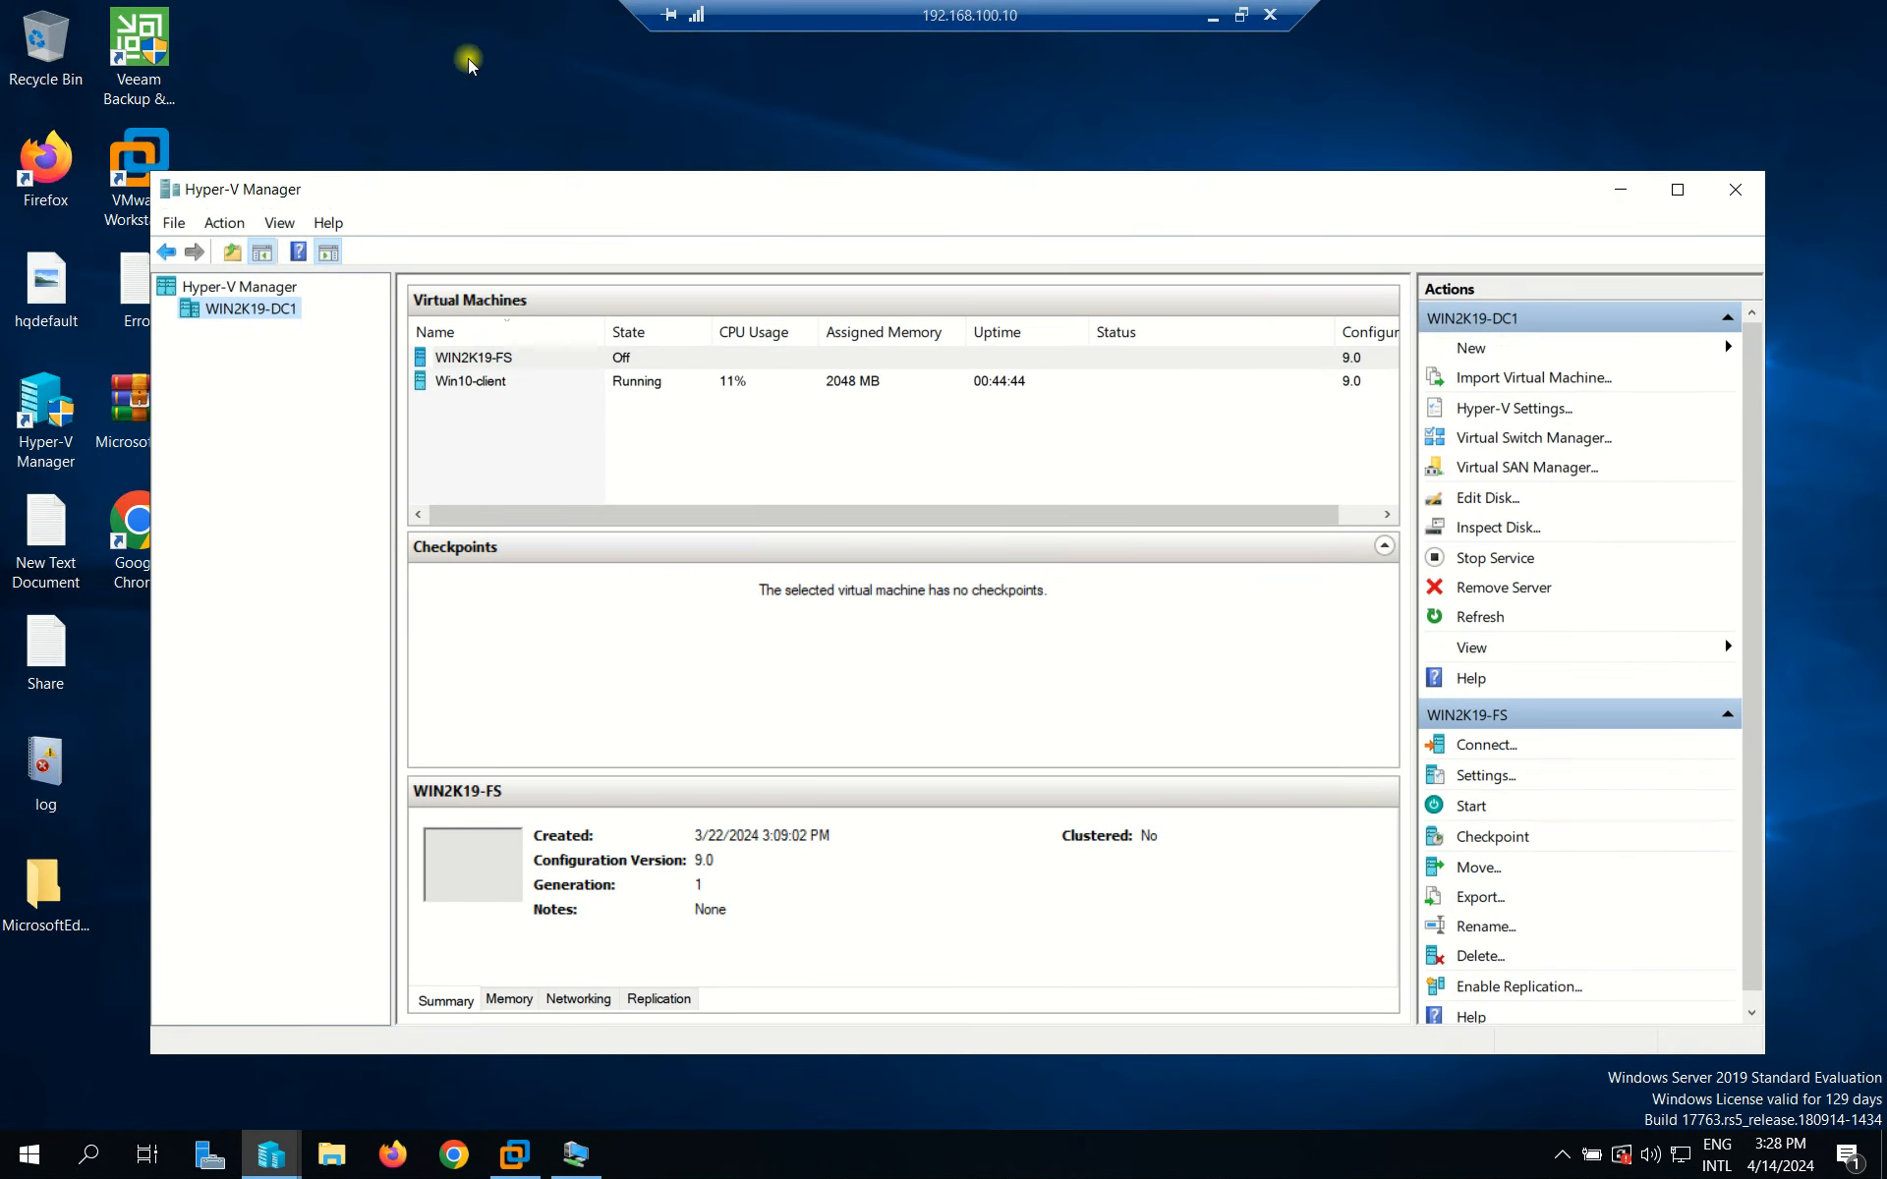
List WIN2K19-DC1's virtual machines sorted by name, then minimize the remote session.
{"action": "left_click", "coordinate": [508, 358]}
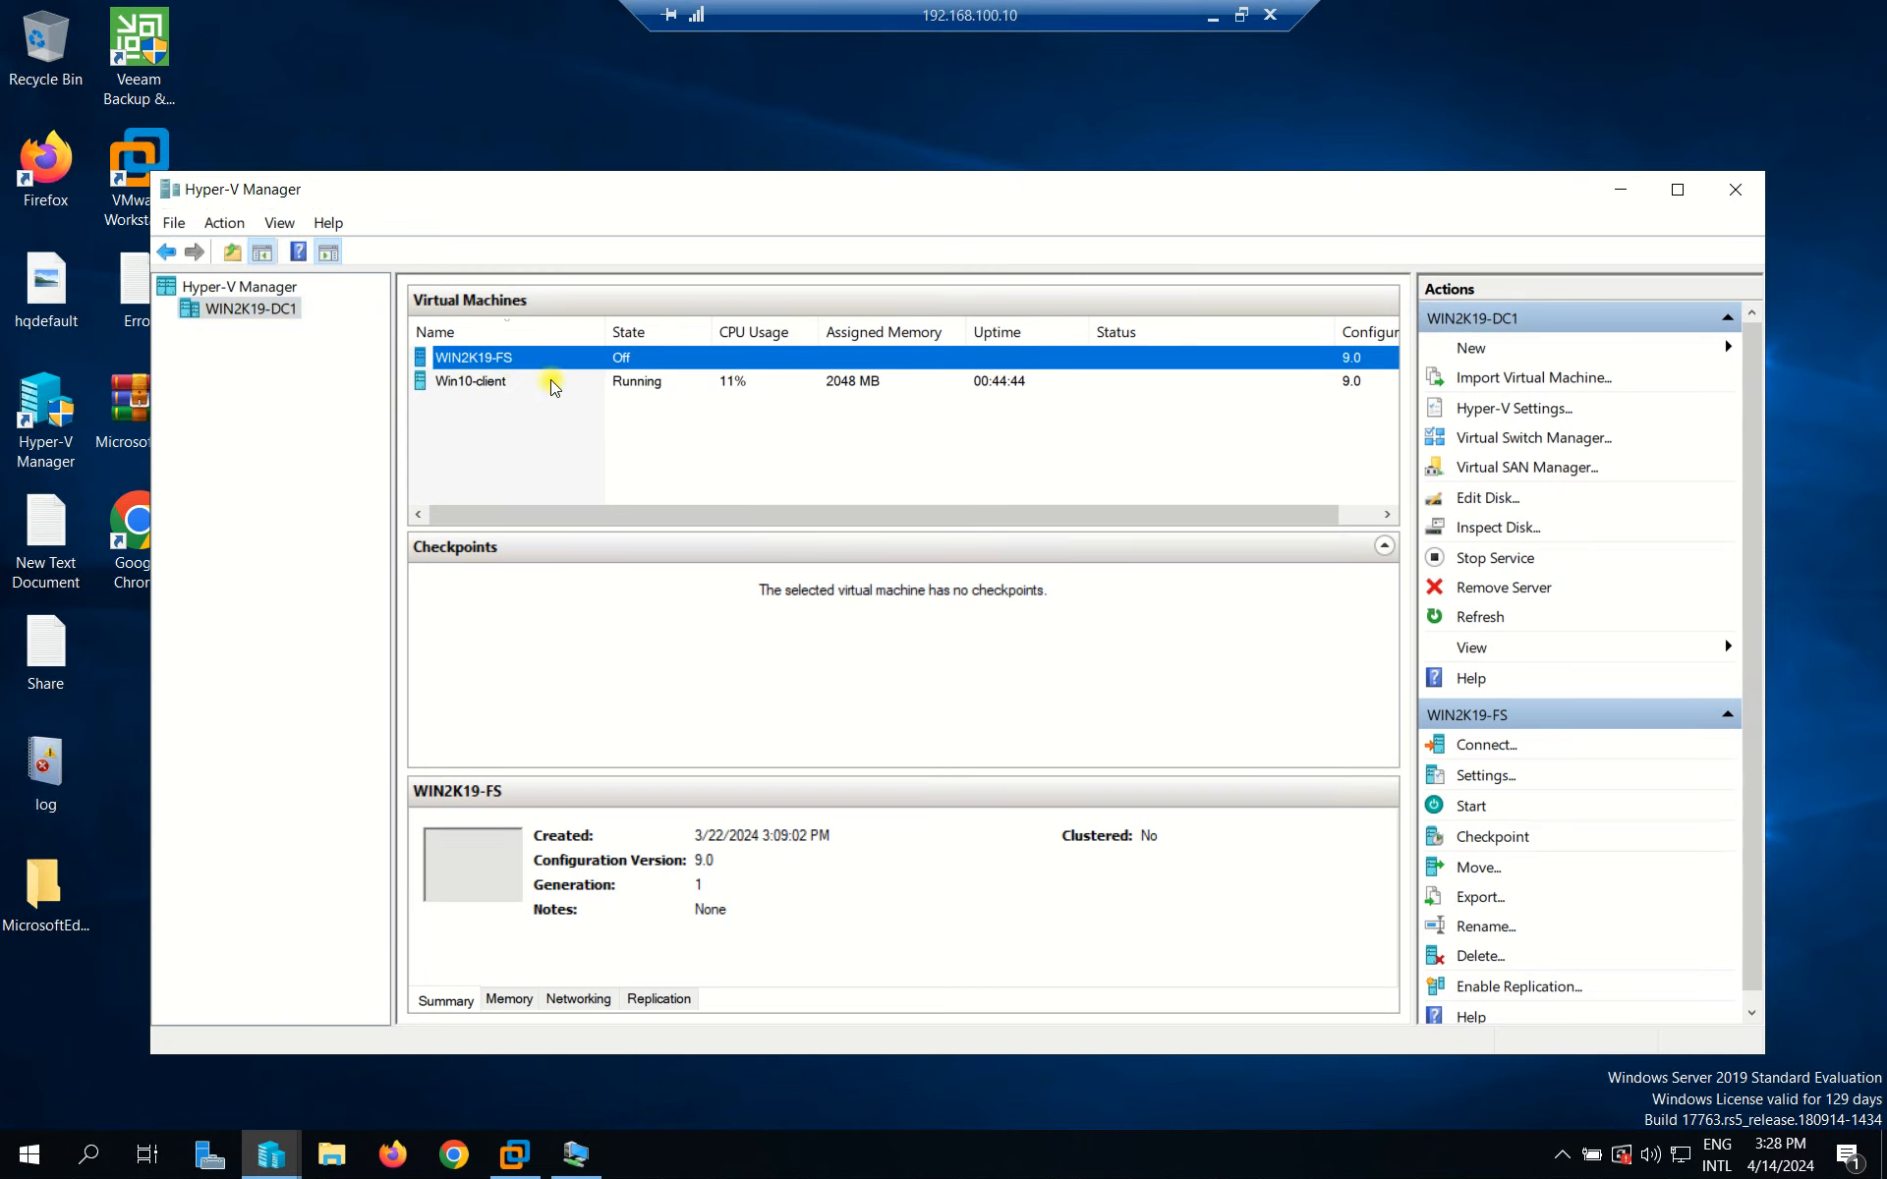
{"action": "left_click", "coordinate": [257, 288]}
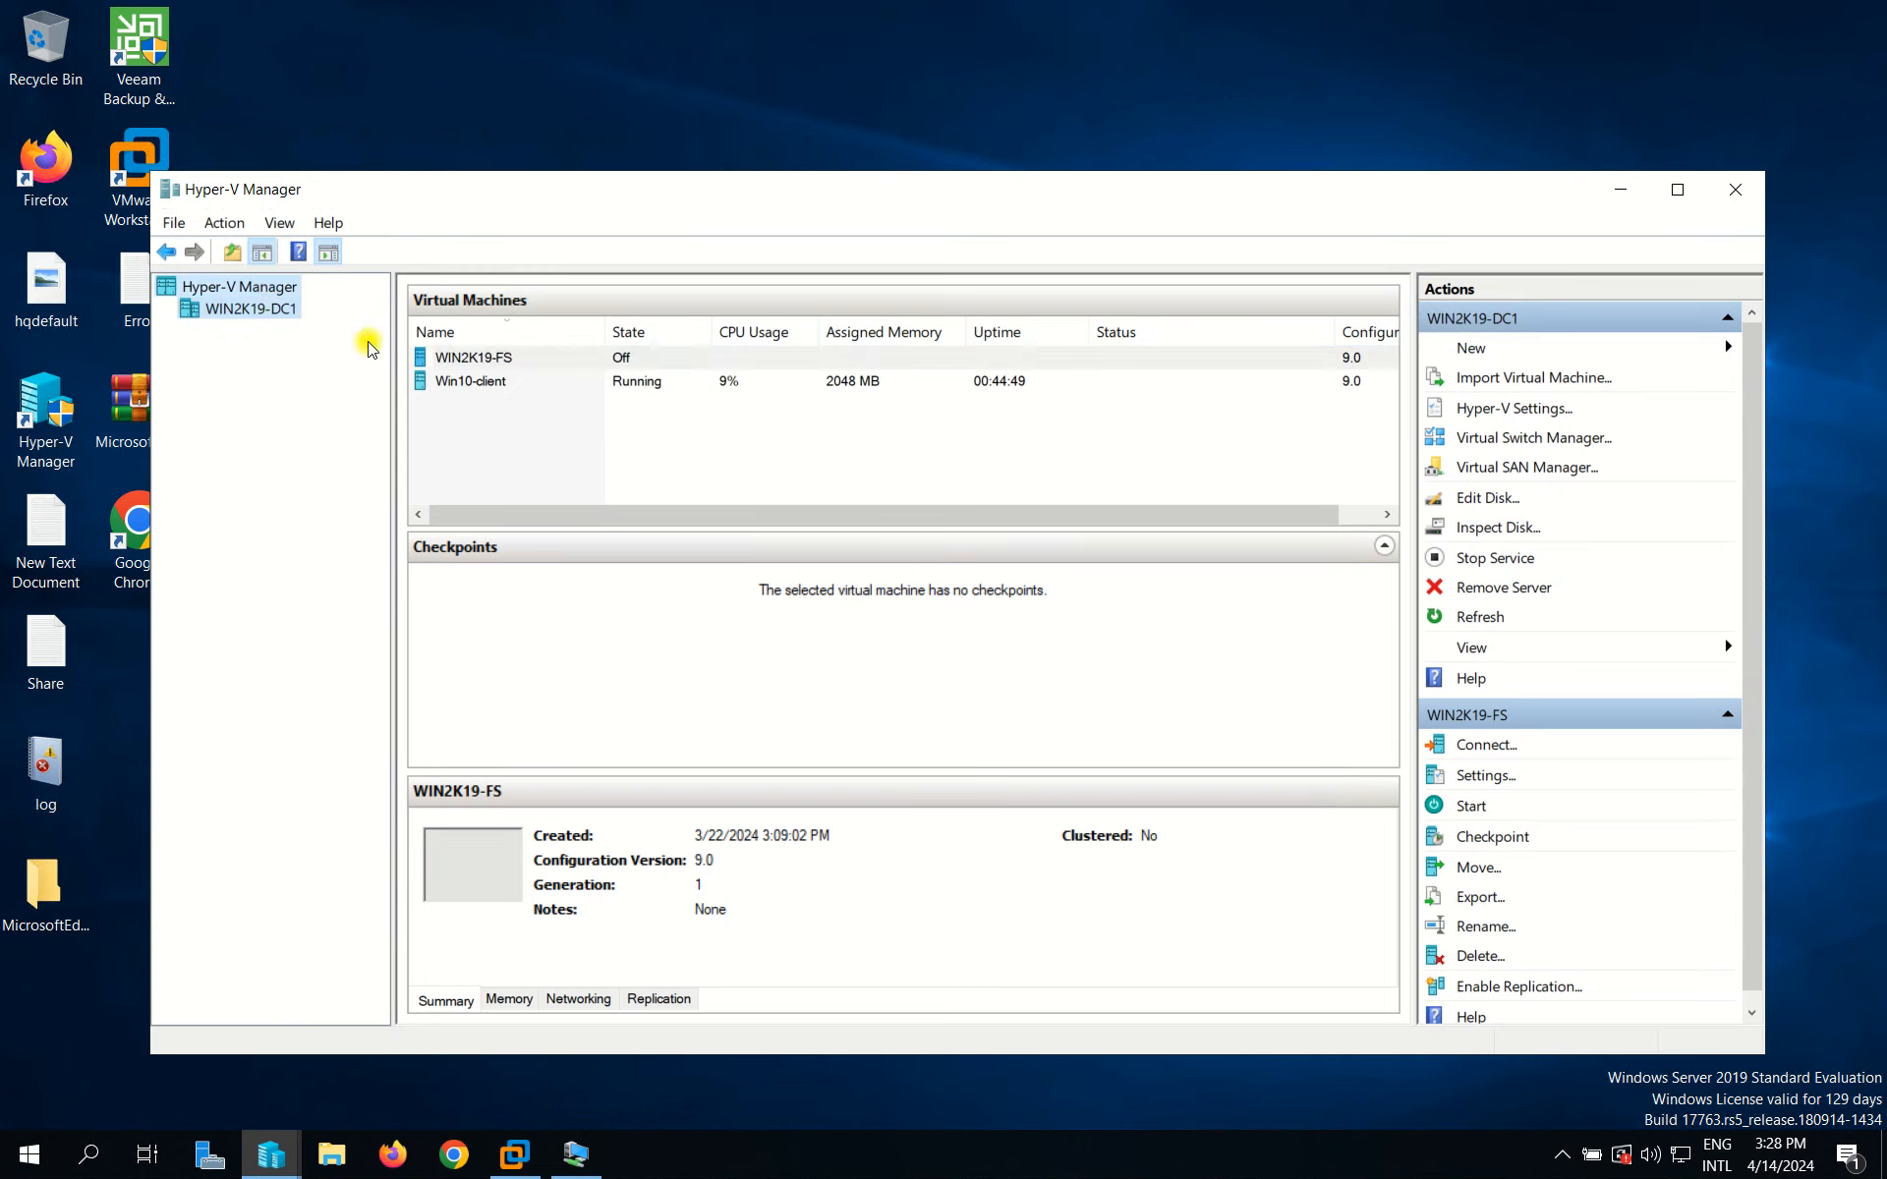
{"action": "left_click", "coordinate": [247, 310]}
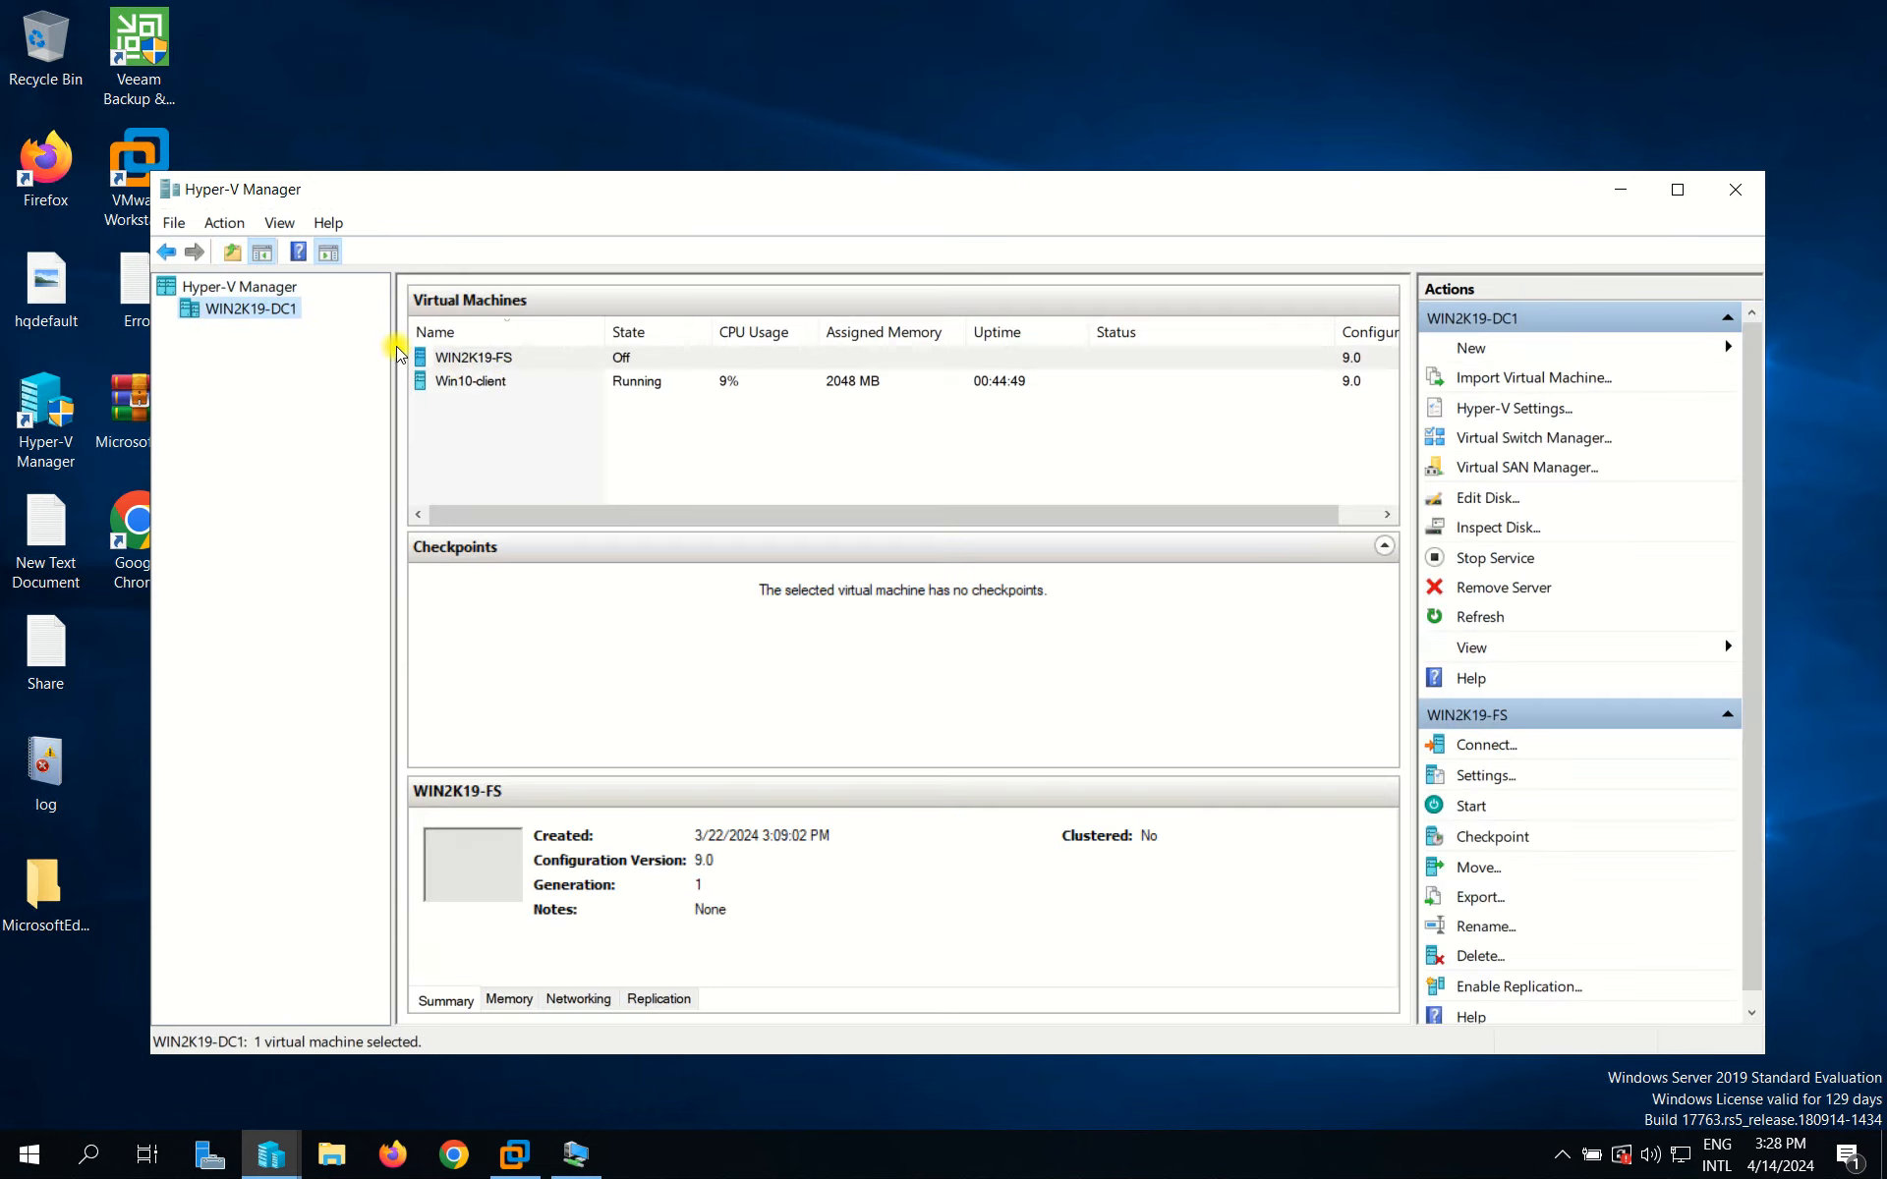
{"action": "left_click", "coordinate": [491, 361]}
{"action": "left_click", "coordinate": [486, 385]}
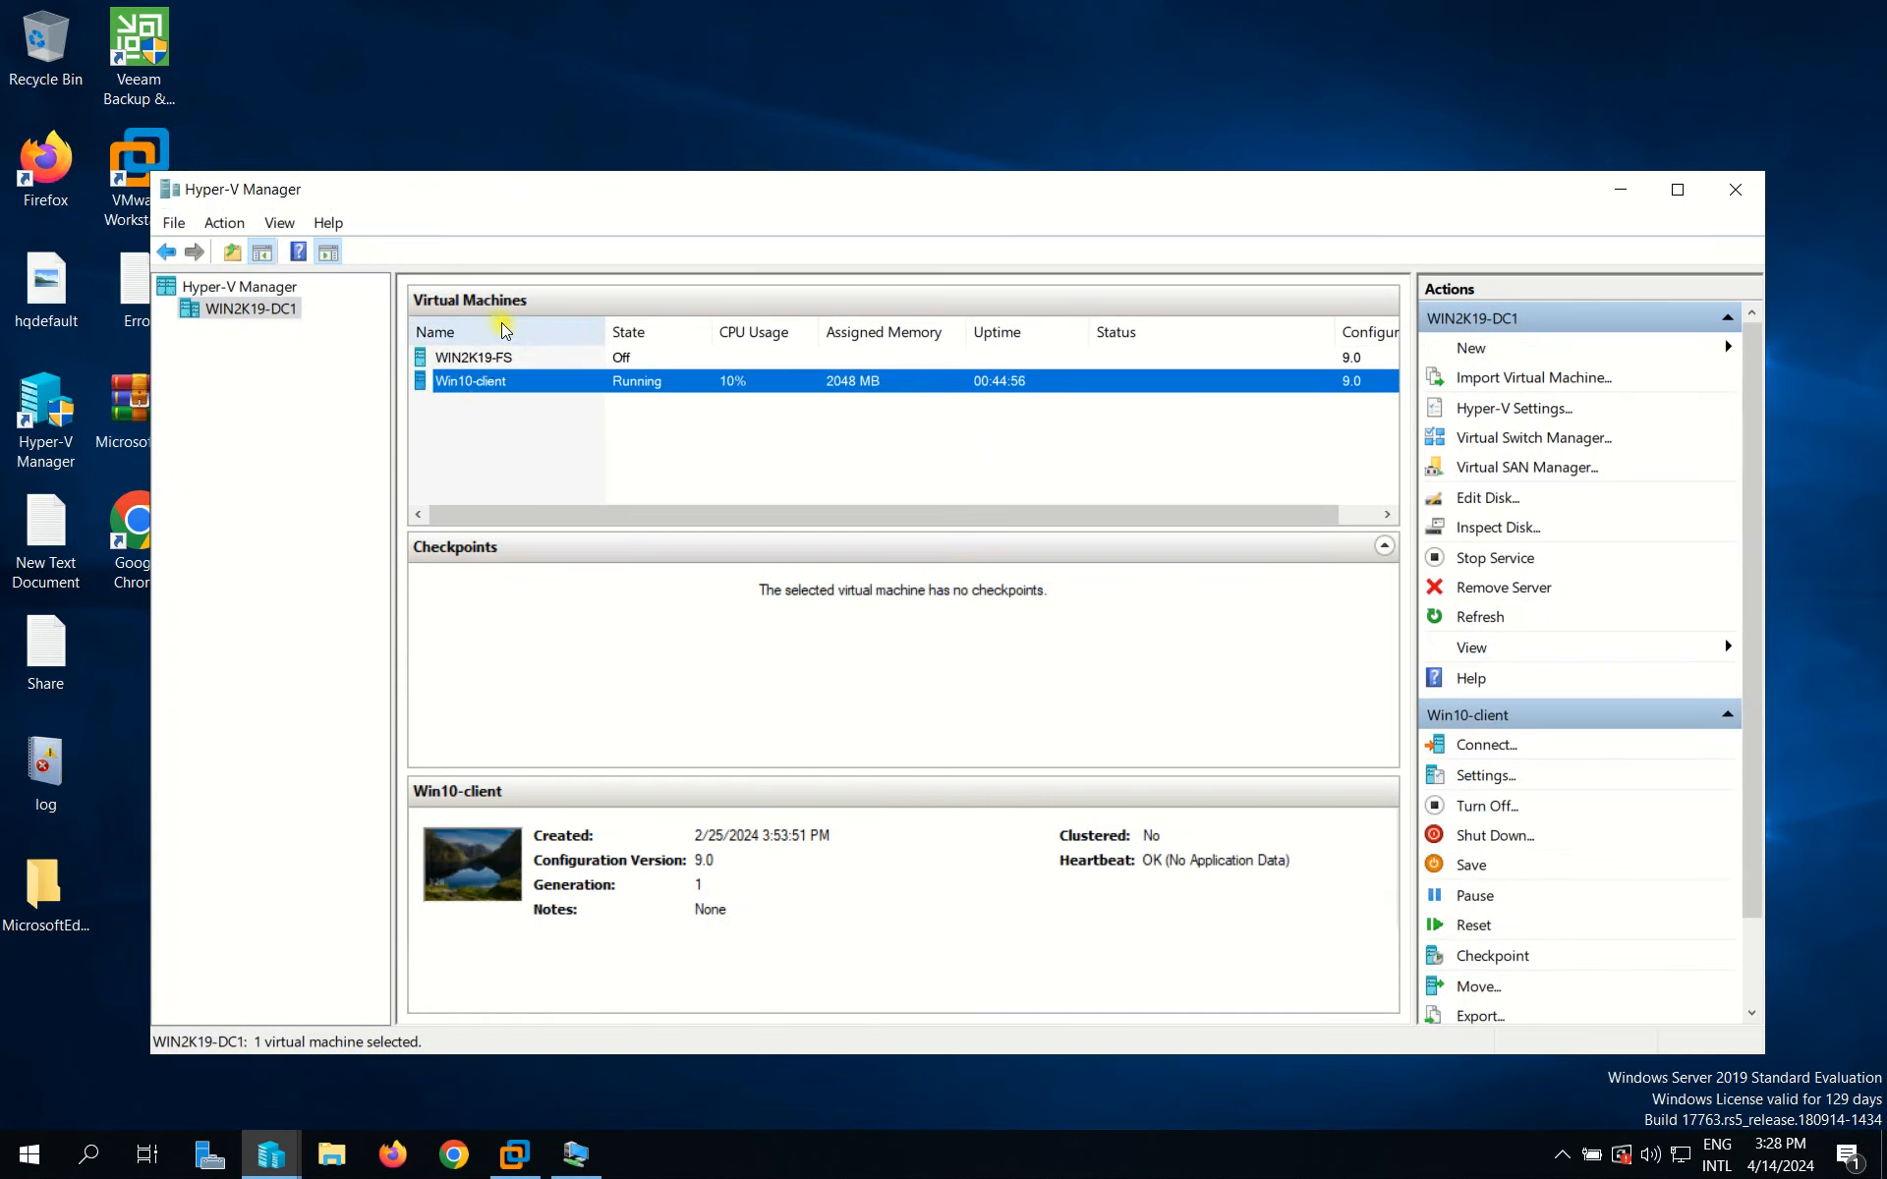
{"action": "left_click", "coordinate": [503, 332]}
{"action": "left_click", "coordinate": [492, 382]}
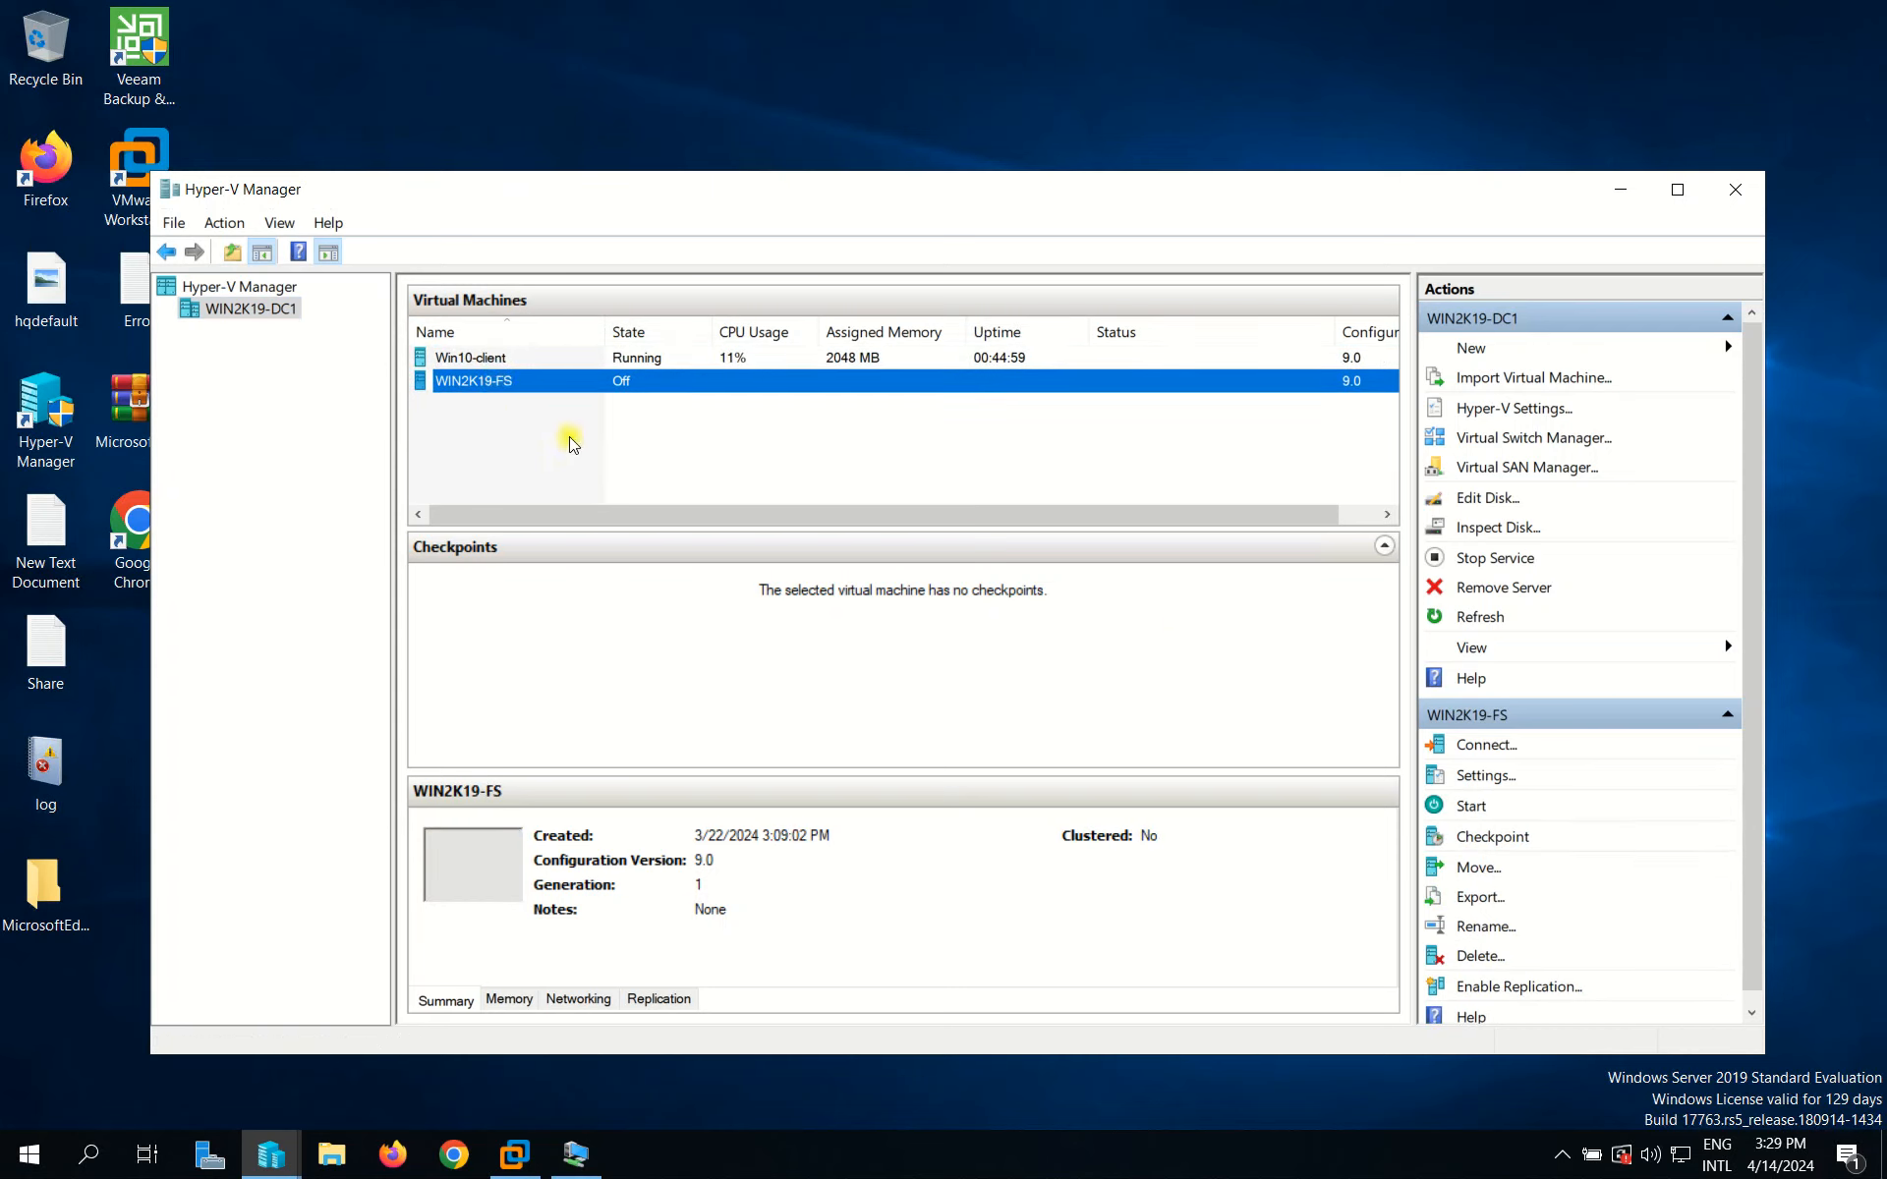
{"action": "mouse_move", "coordinate": [728, 6]}
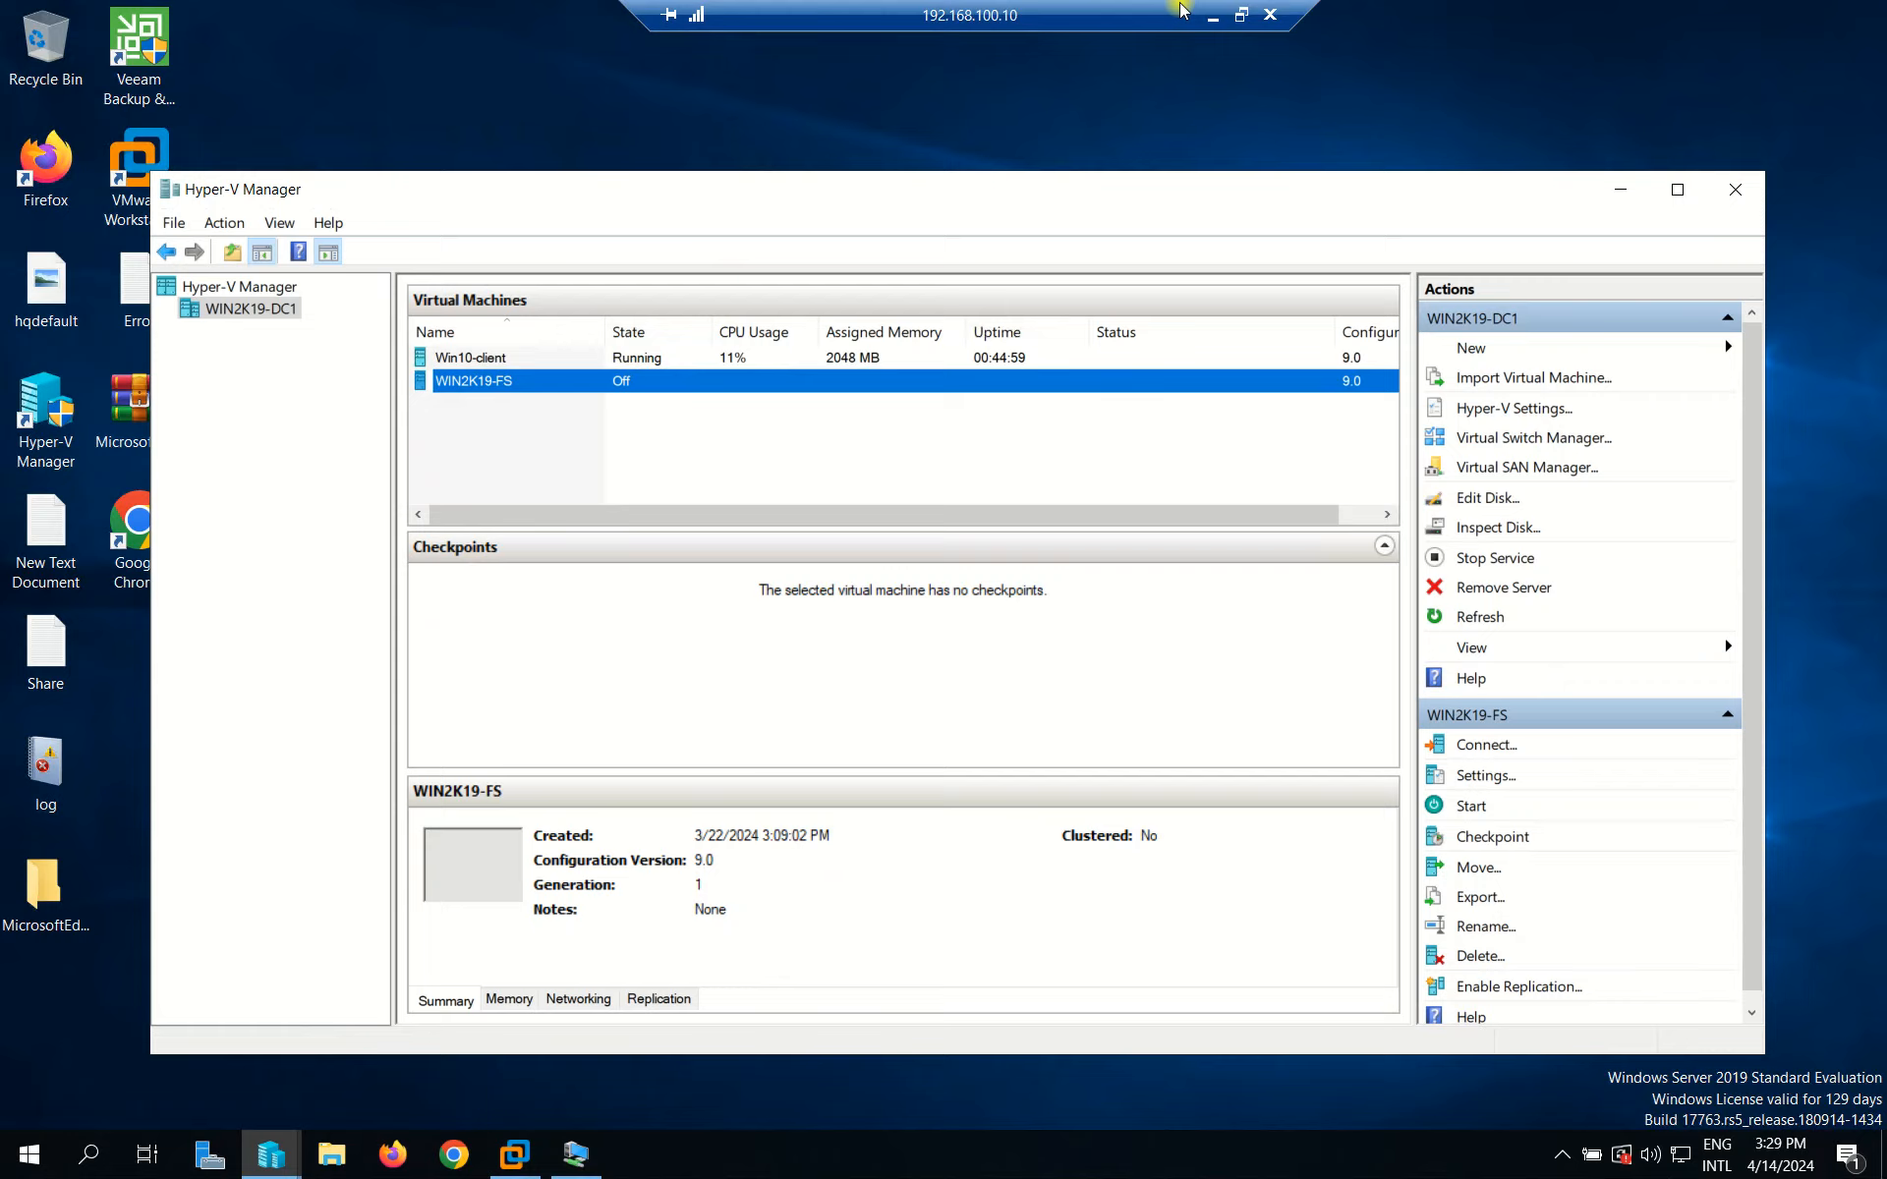
{"action": "left_click", "coordinate": [1216, 14]}
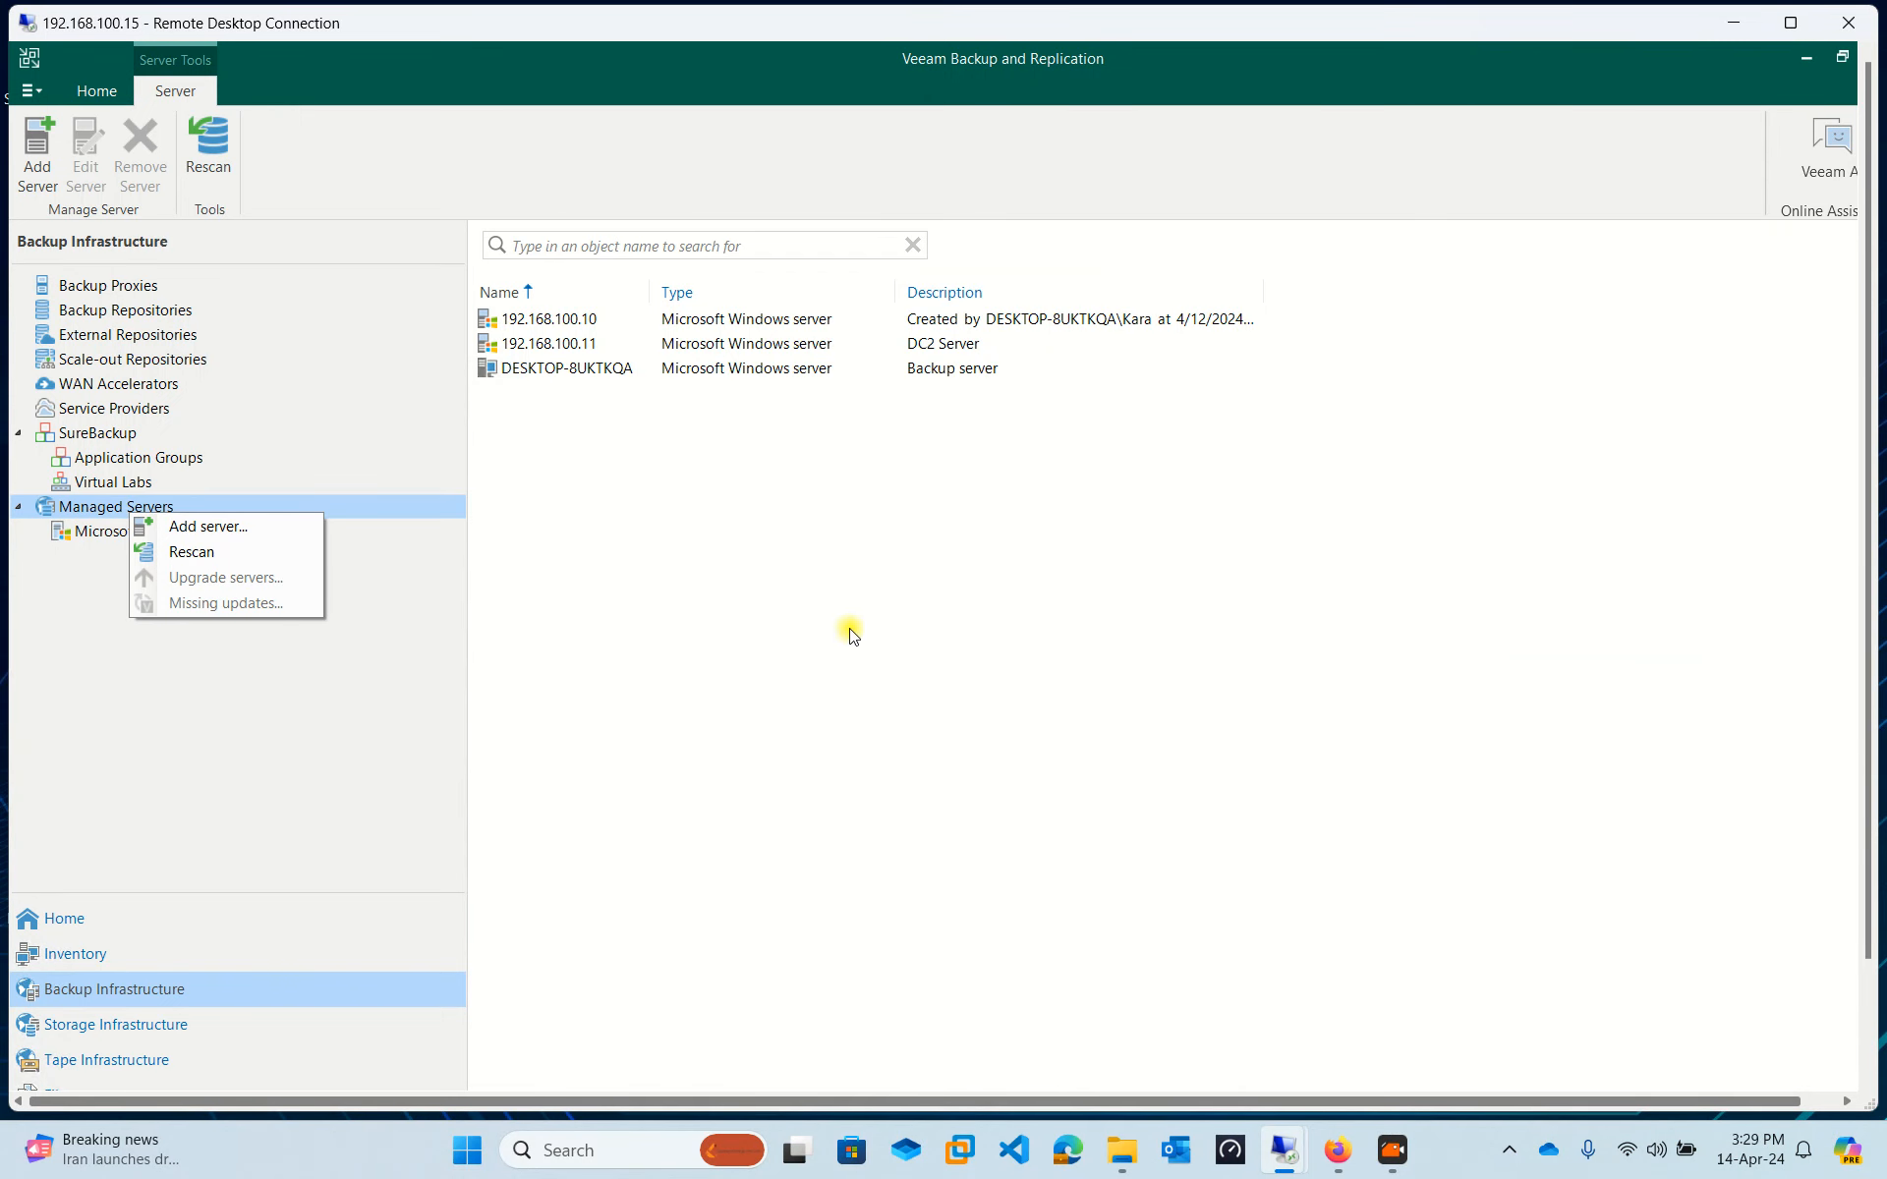
Add a Microsoft Hyper-V server via Managed Servers, picking Hyper-V host rather than SMB3.
{"action": "left_click", "coordinate": [69, 573]}
{"action": "right_click", "coordinate": [116, 508]}
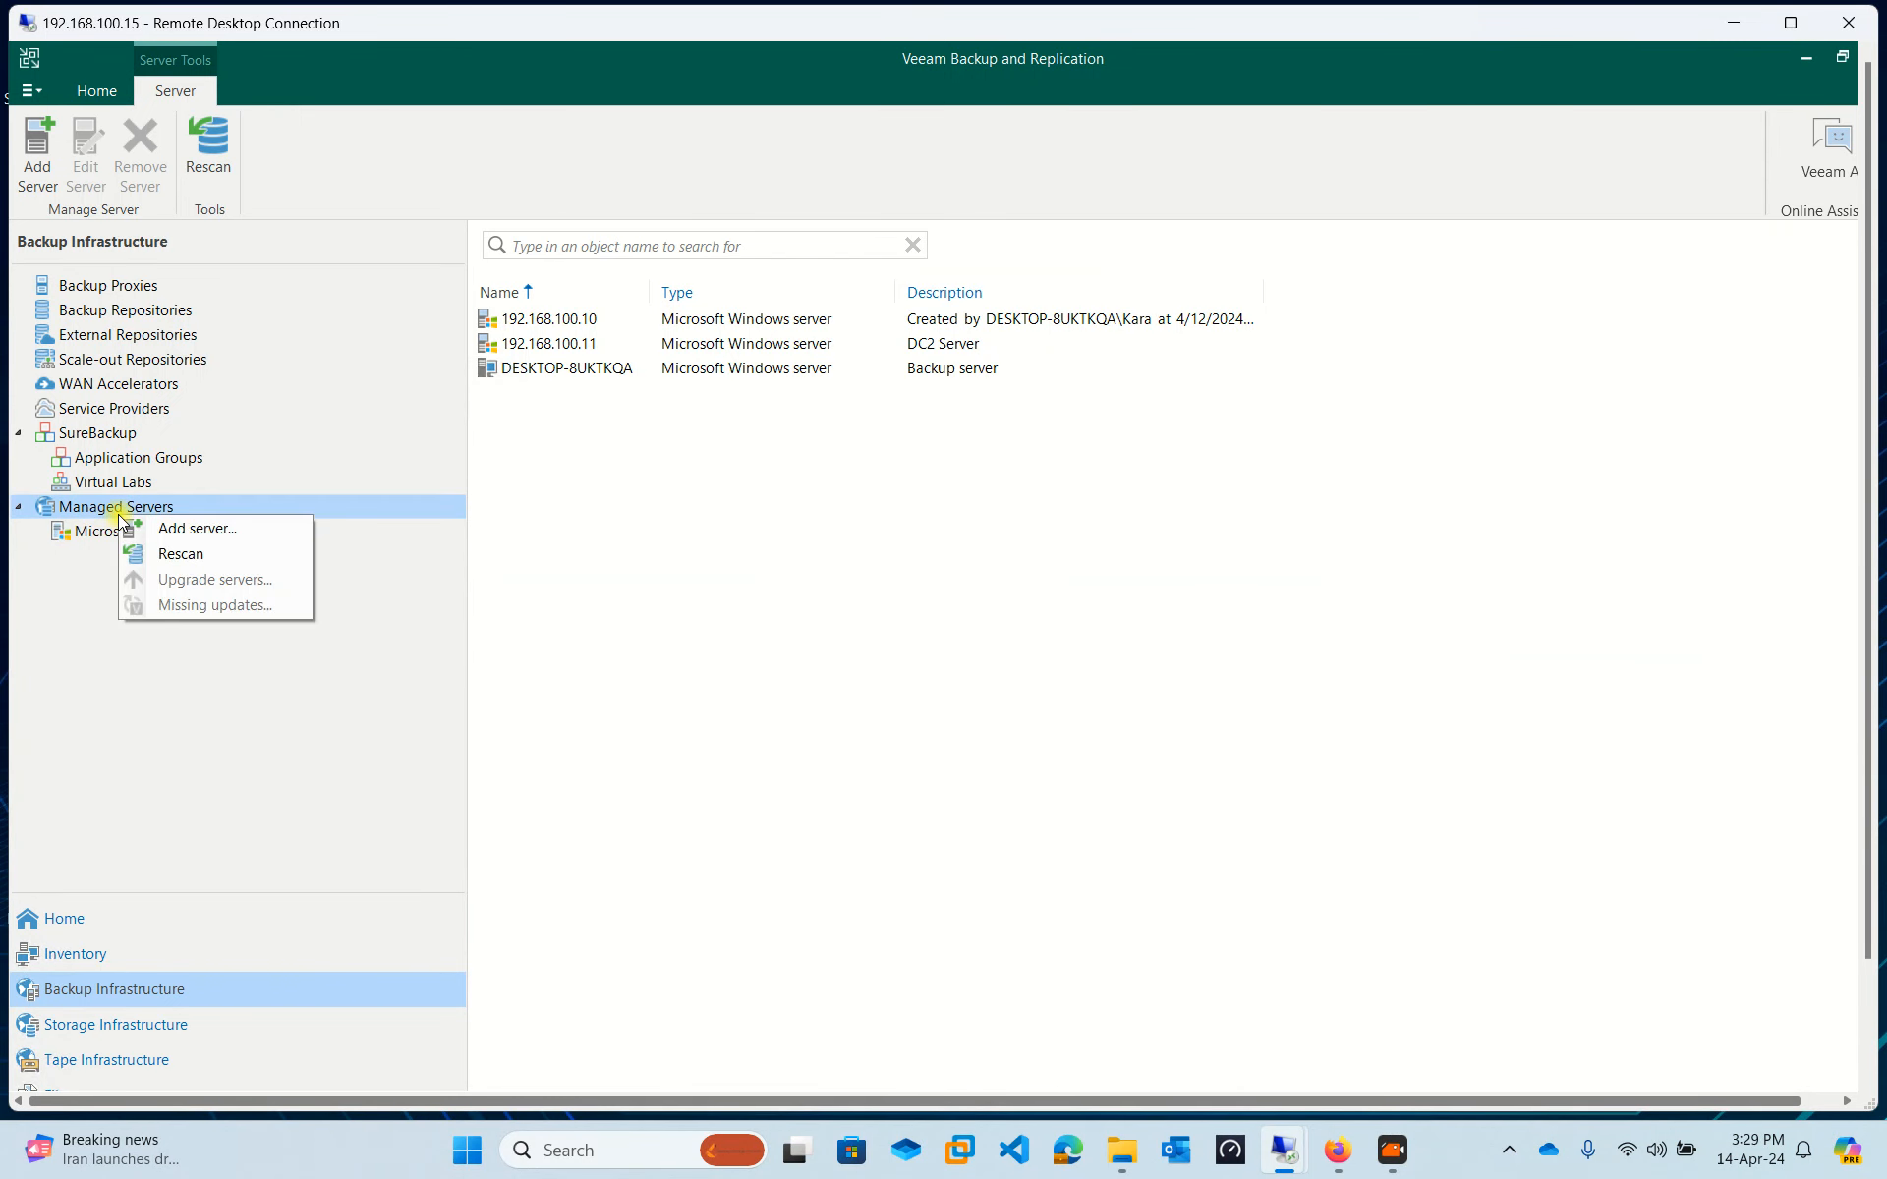
{"action": "left_click", "coordinate": [210, 518]}
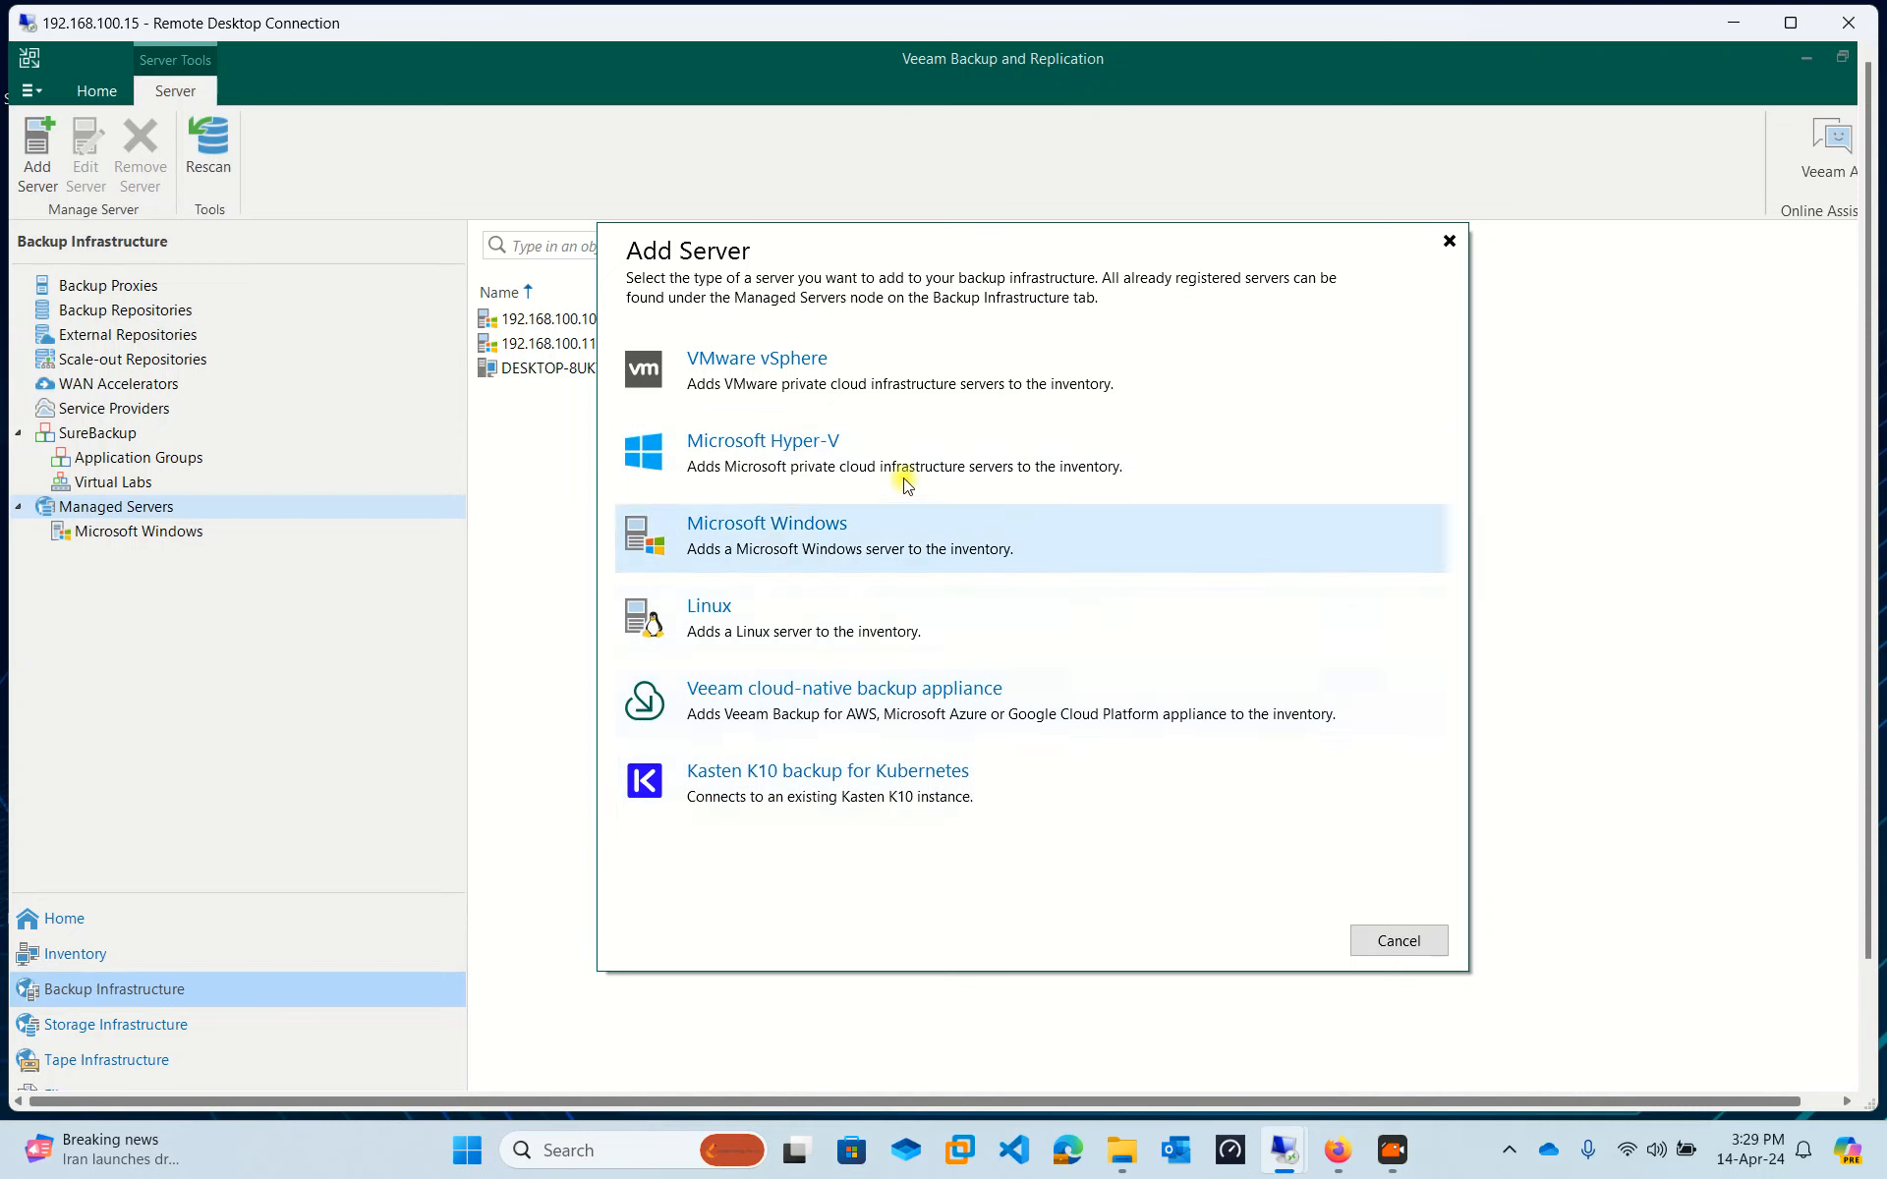
{"action": "left_click", "coordinate": [823, 473]}
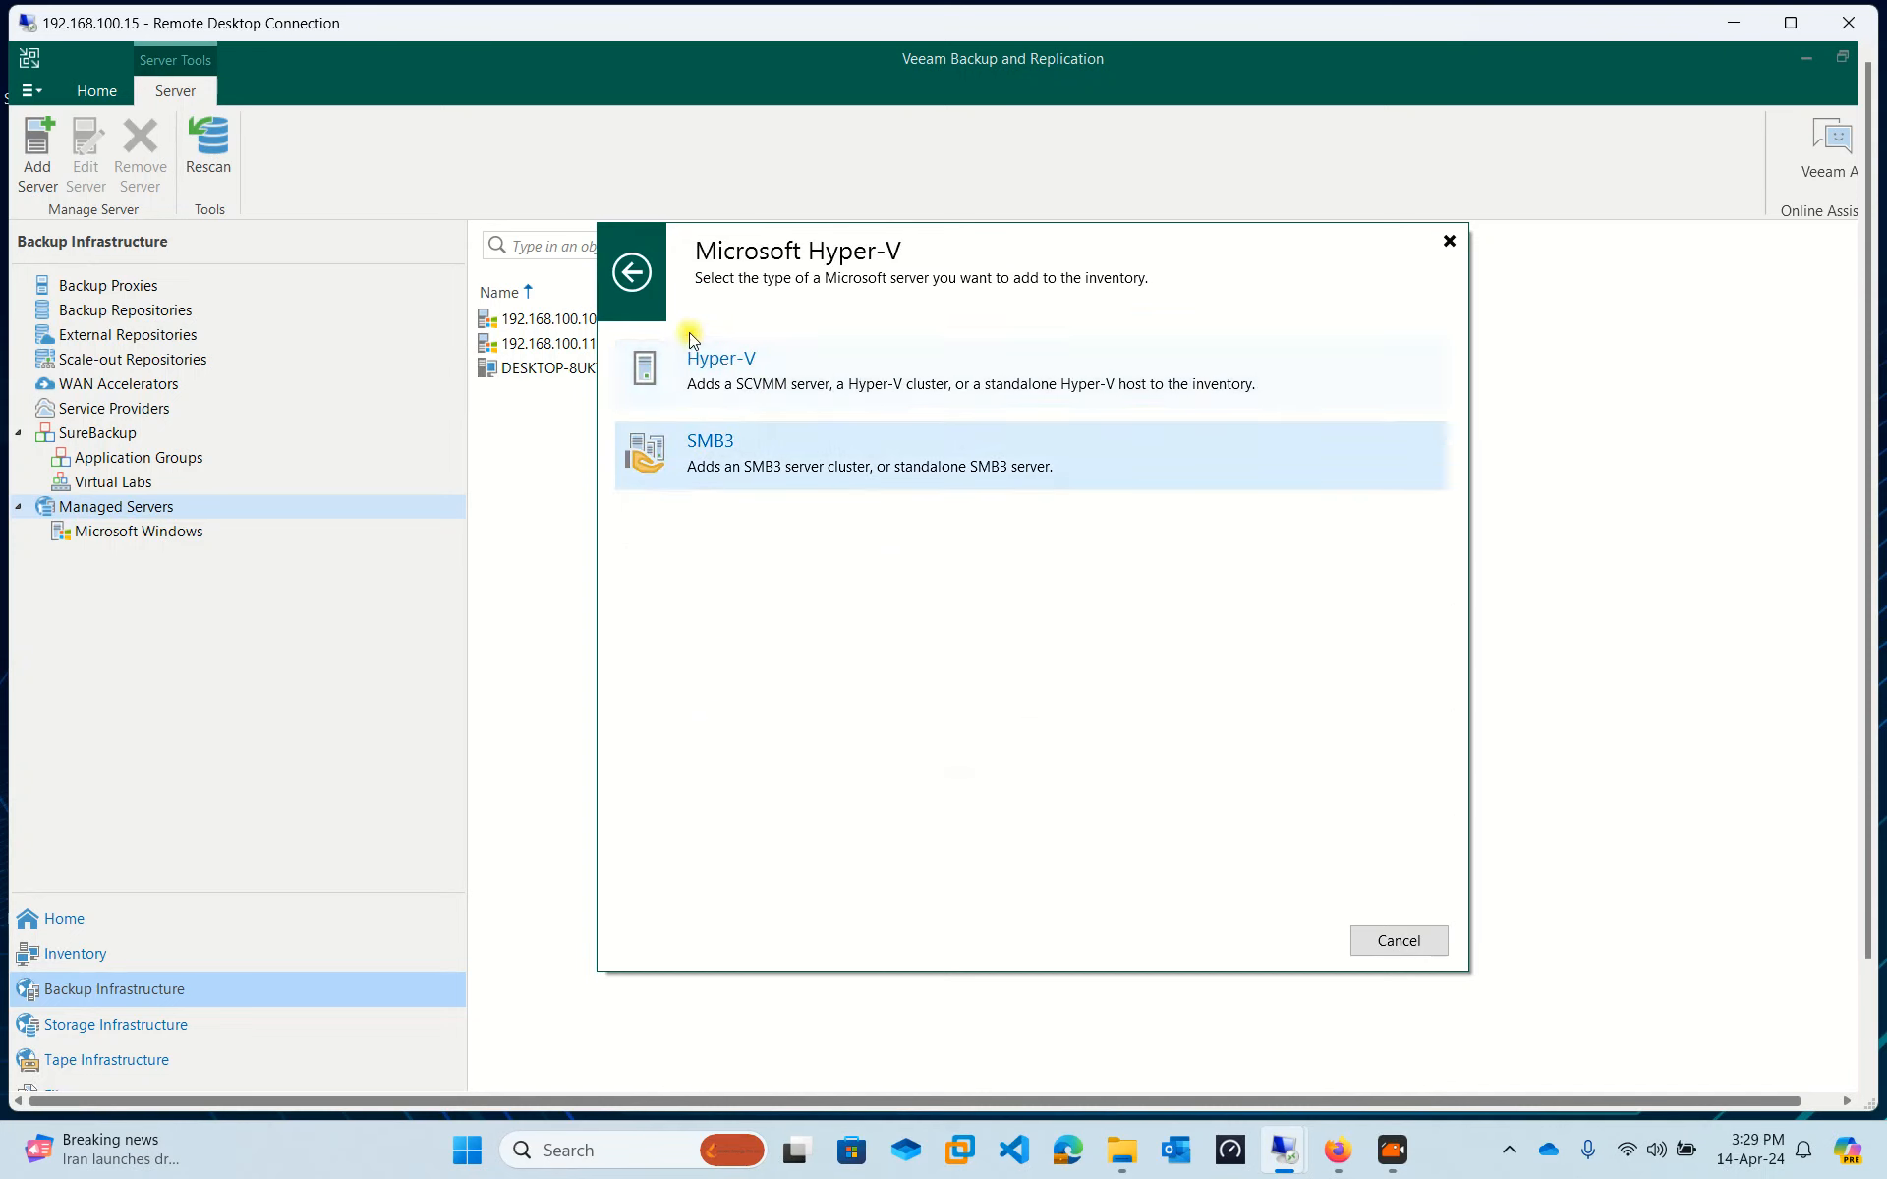
{"action": "left_click", "coordinate": [822, 373]}
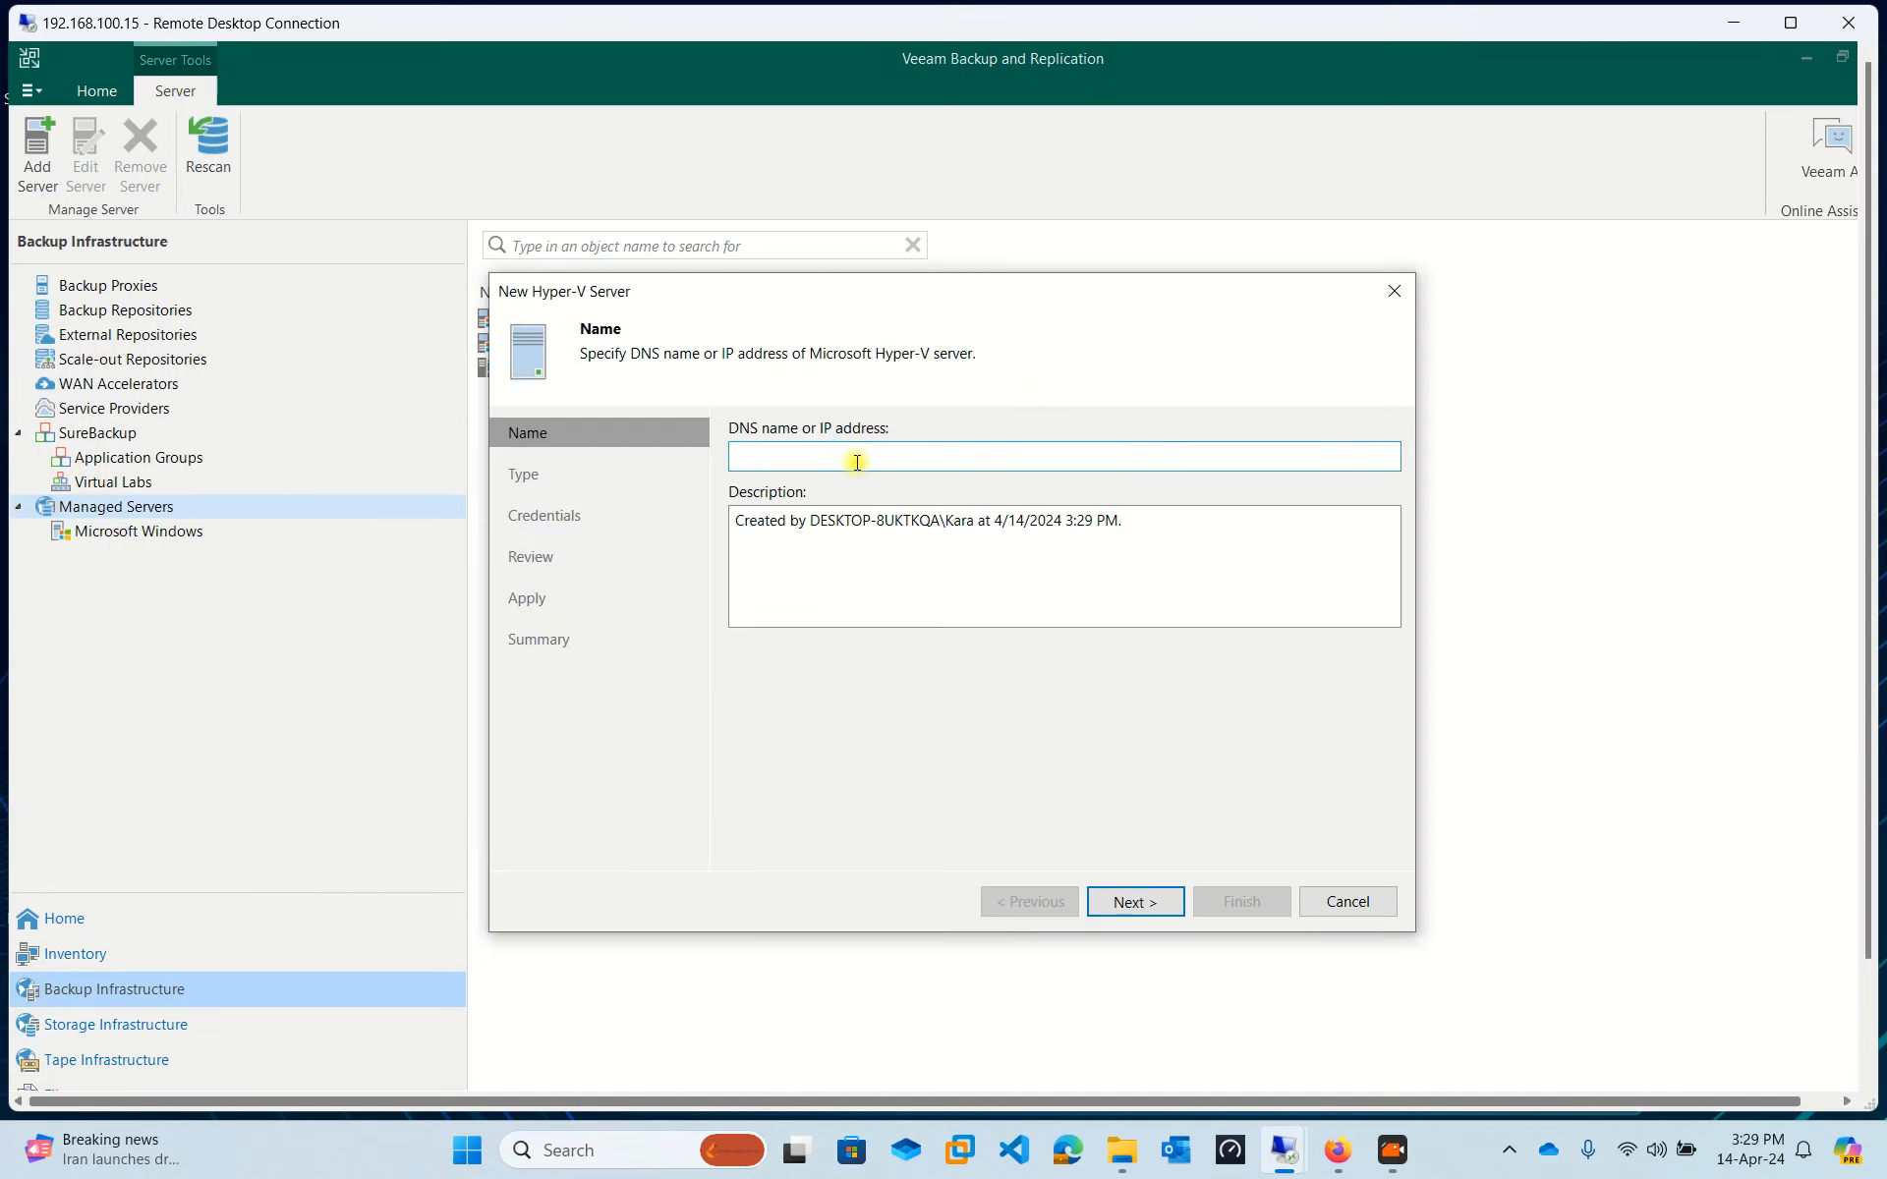
Enter 192.168.100.10 with description 'This is Hyper-V Backup Server' and continue.
{"action": "type", "text": "192.168.100.10"}
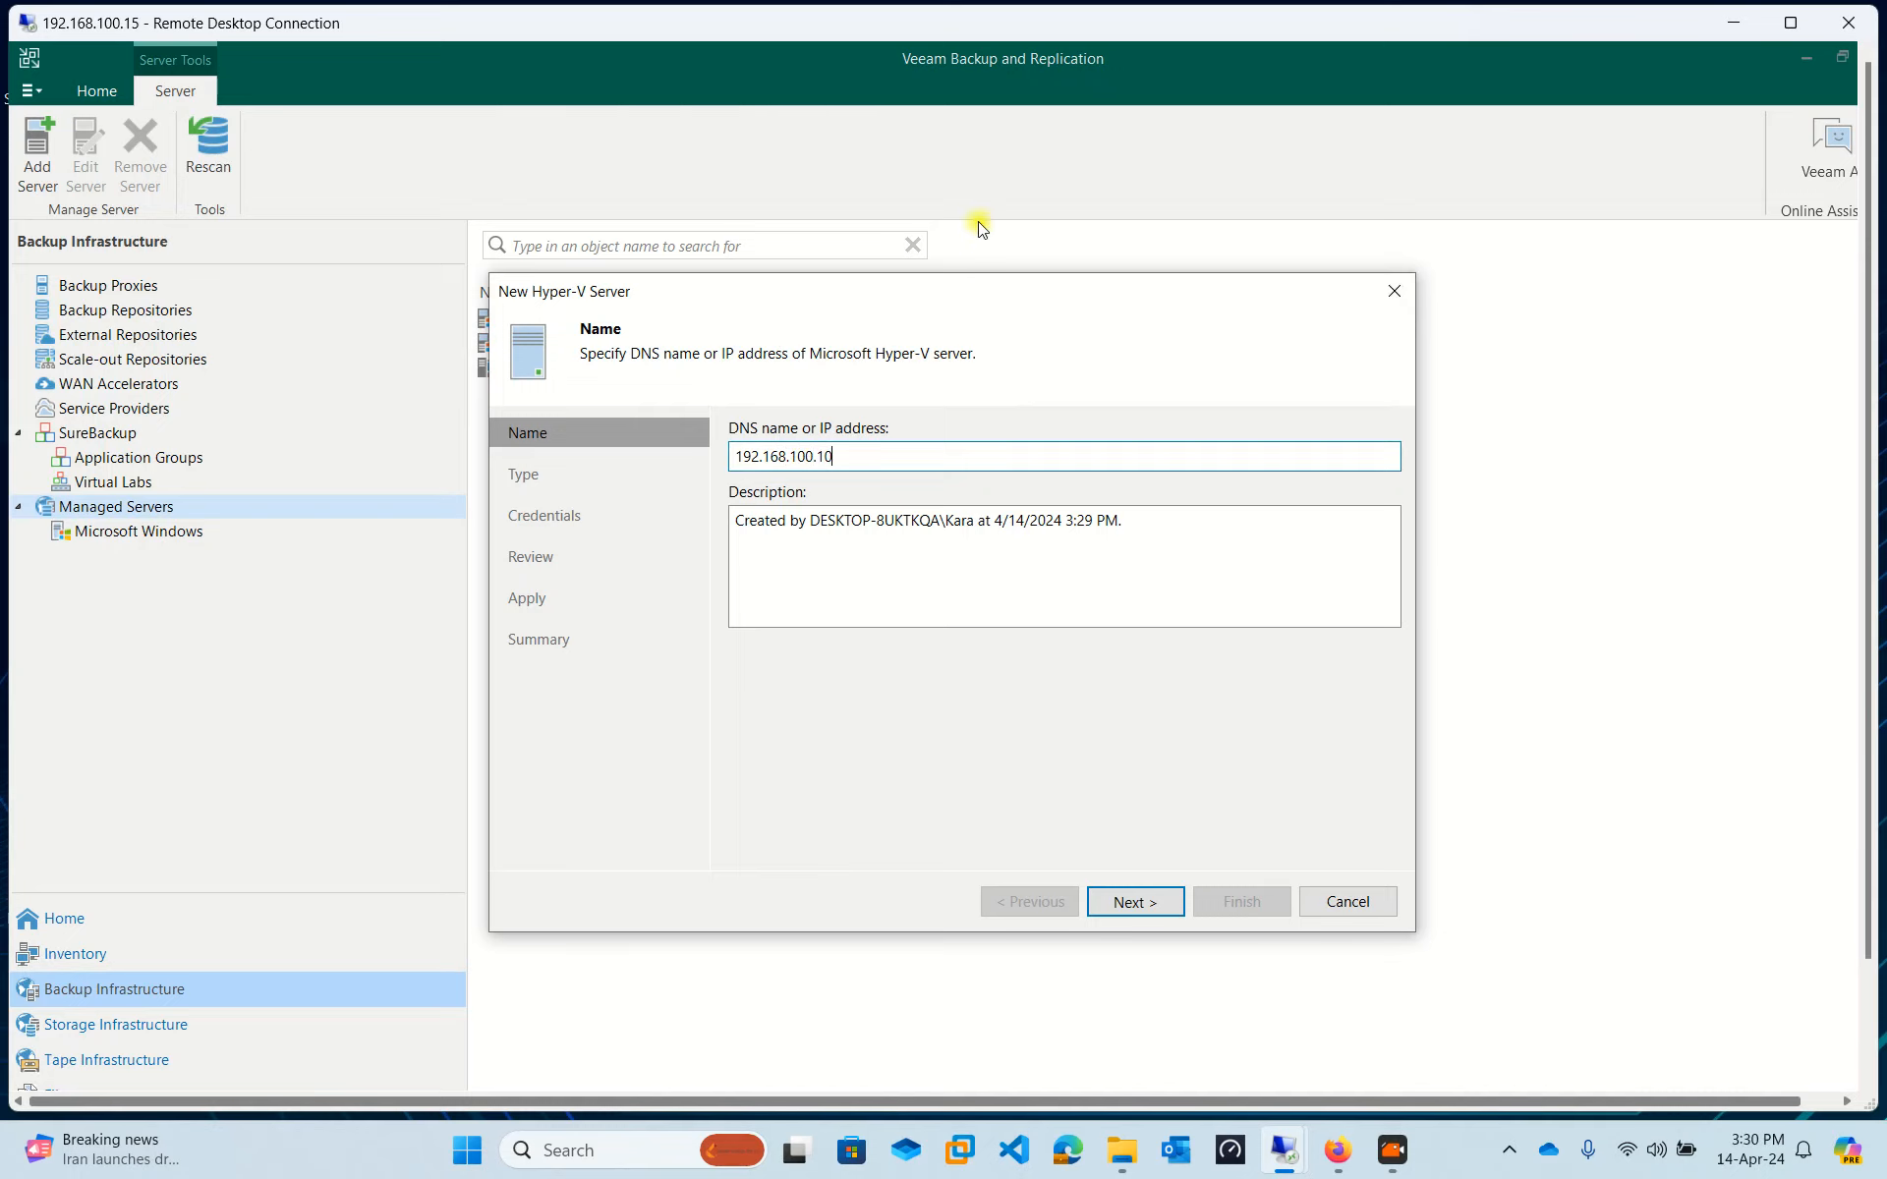
{"action": "left_click_drag", "start_coordinate": [943, 288], "coordinate": [911, 290]}
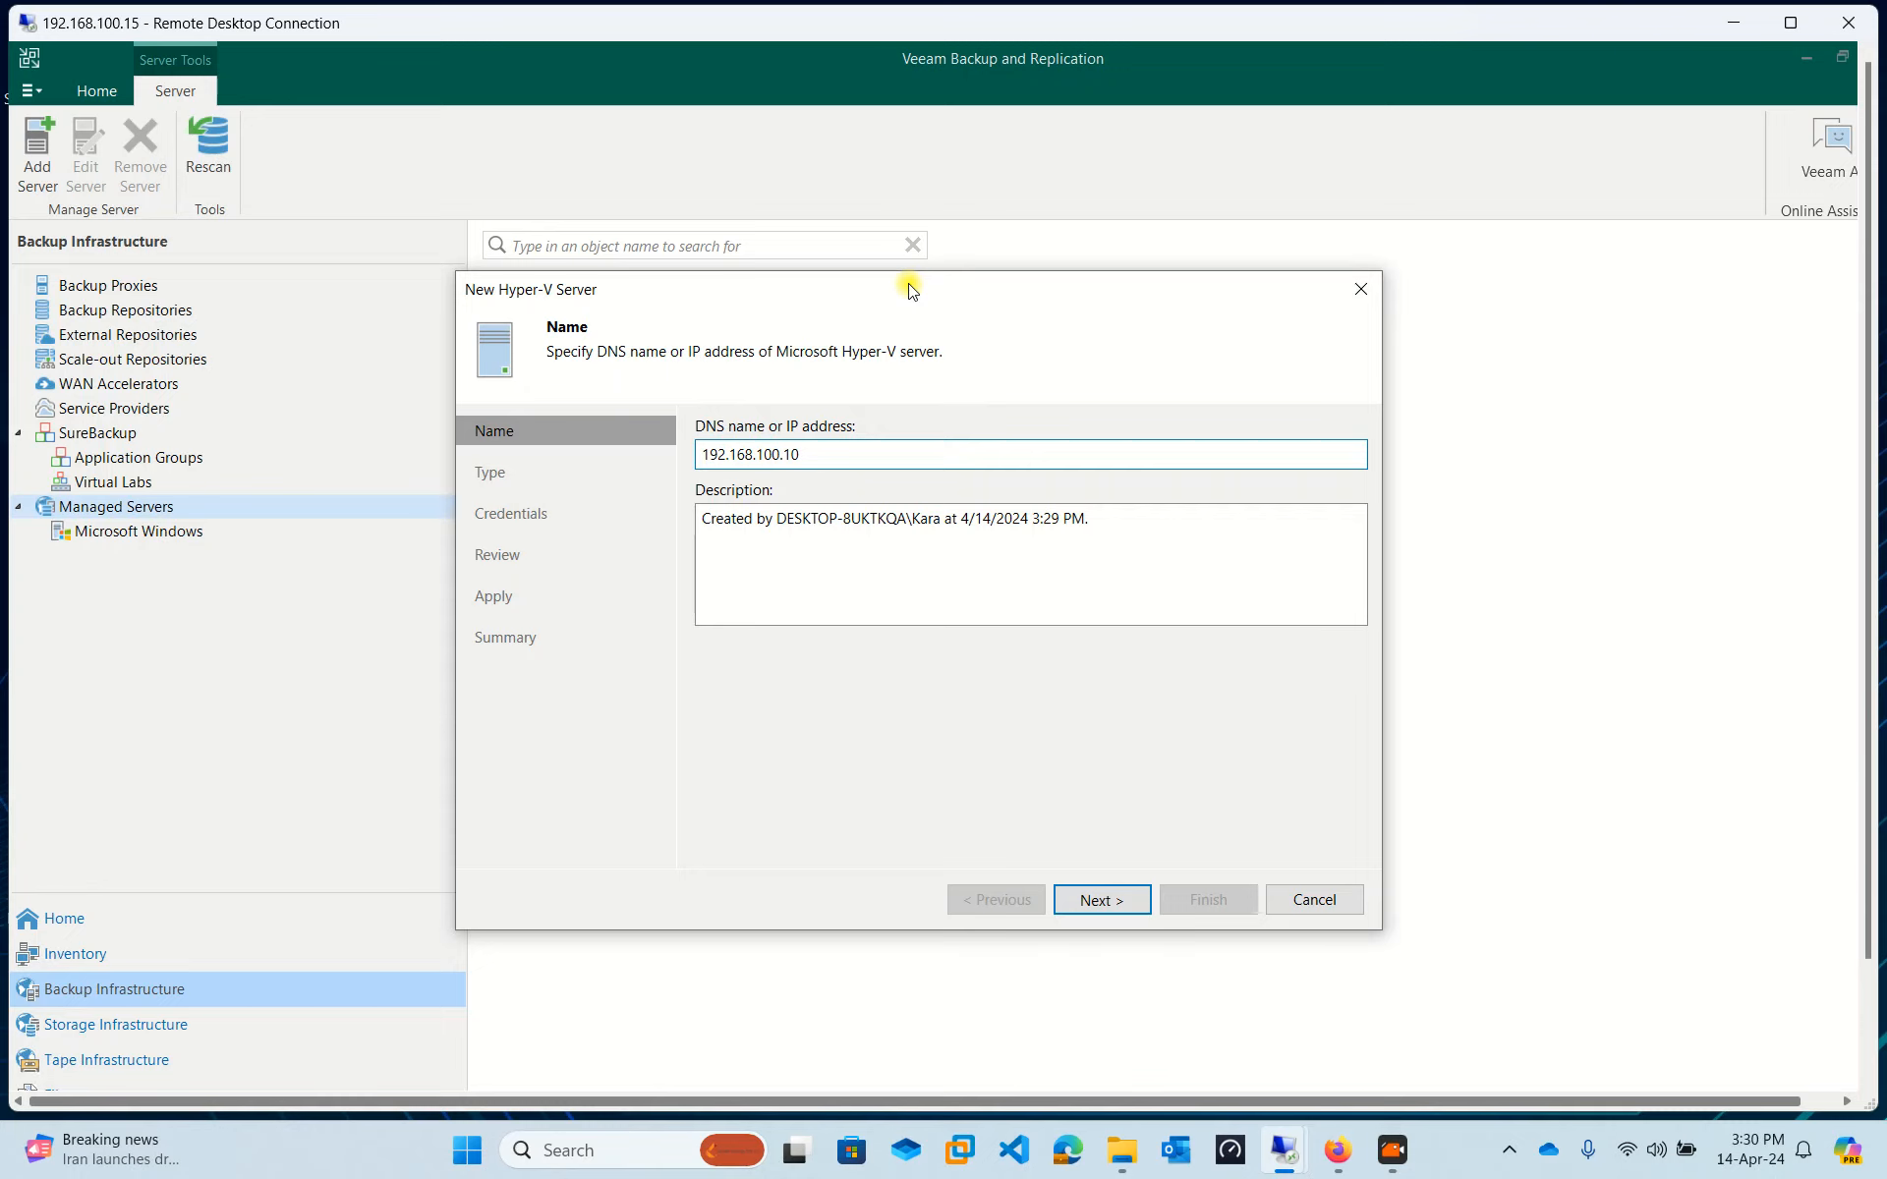
{"action": "left_click_drag", "start_coordinate": [1140, 572], "coordinate": [371, 510]}
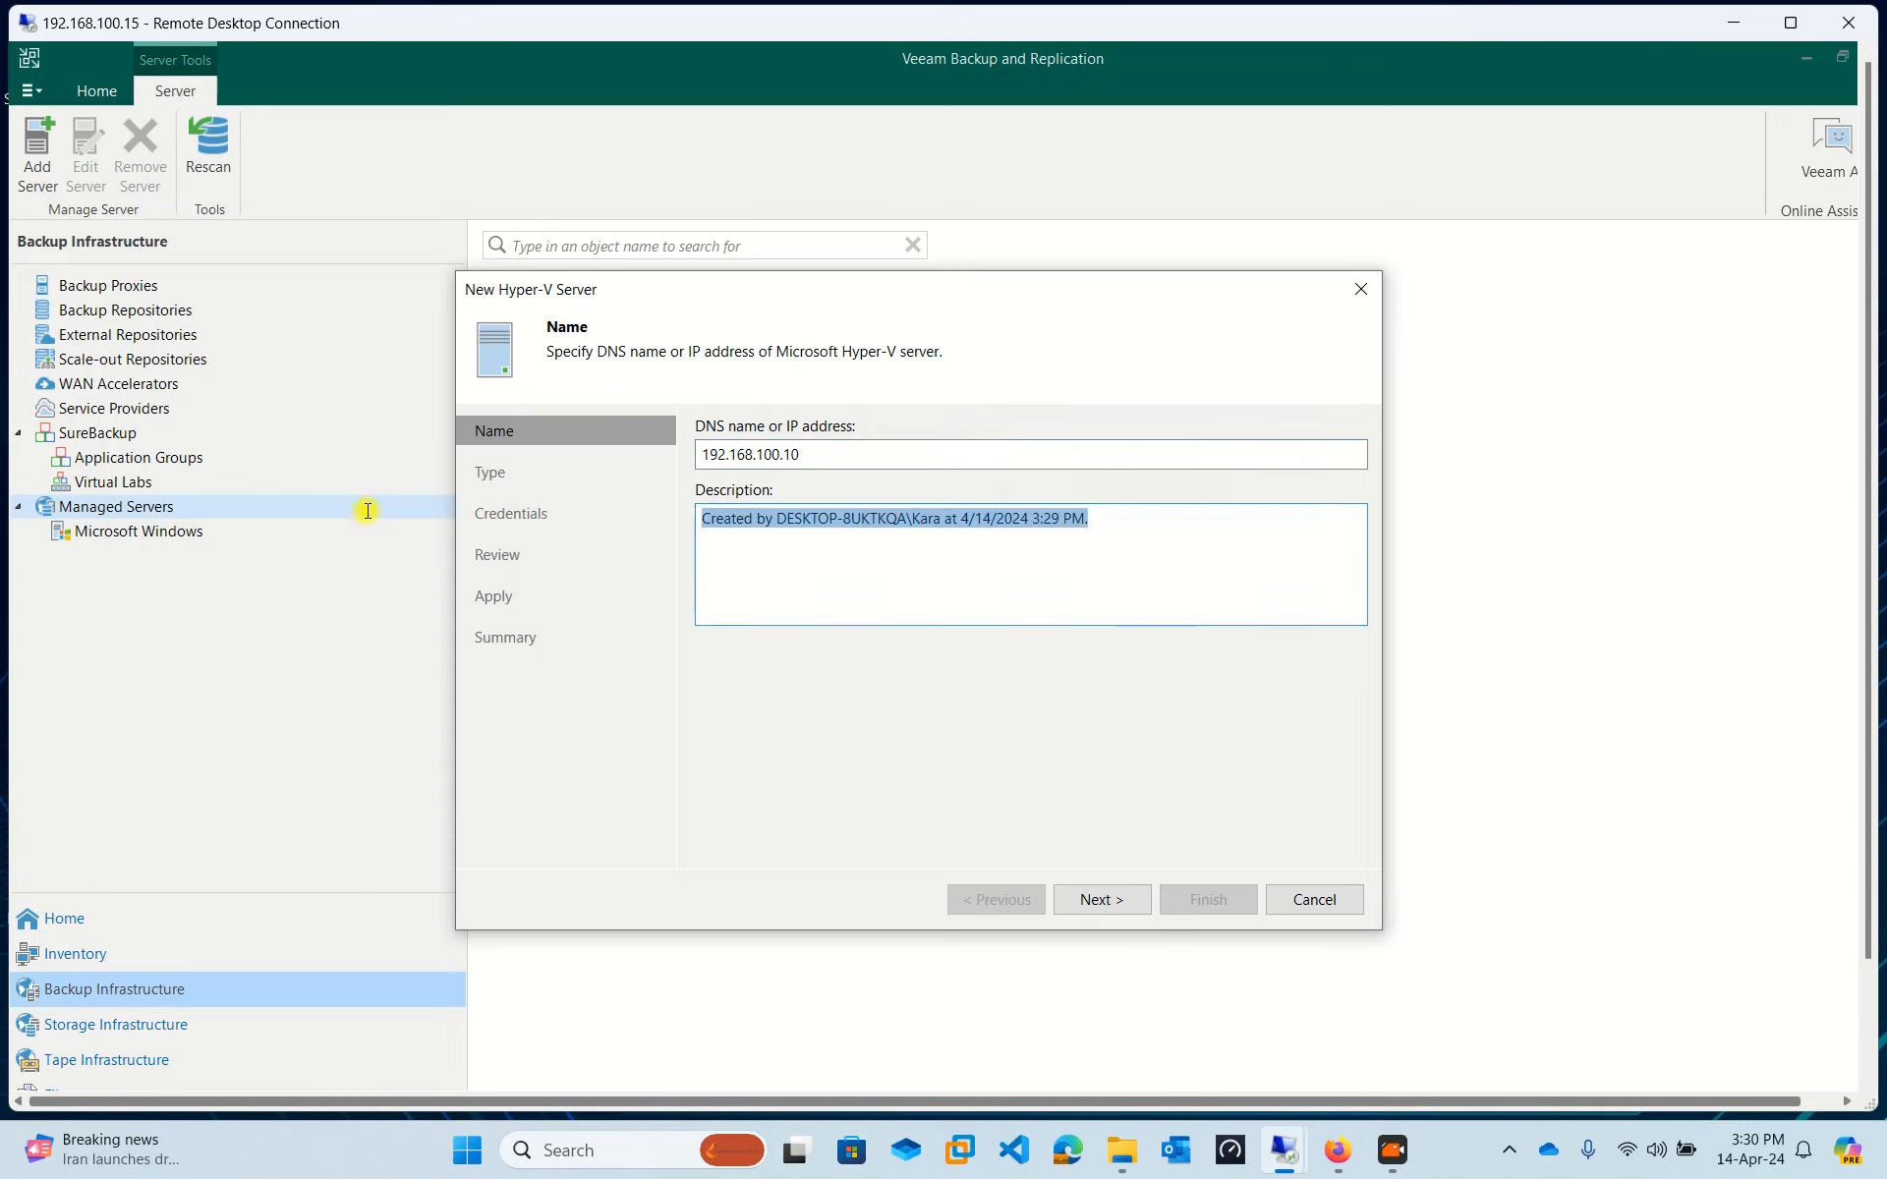
{"action": "type", "text": "This"}
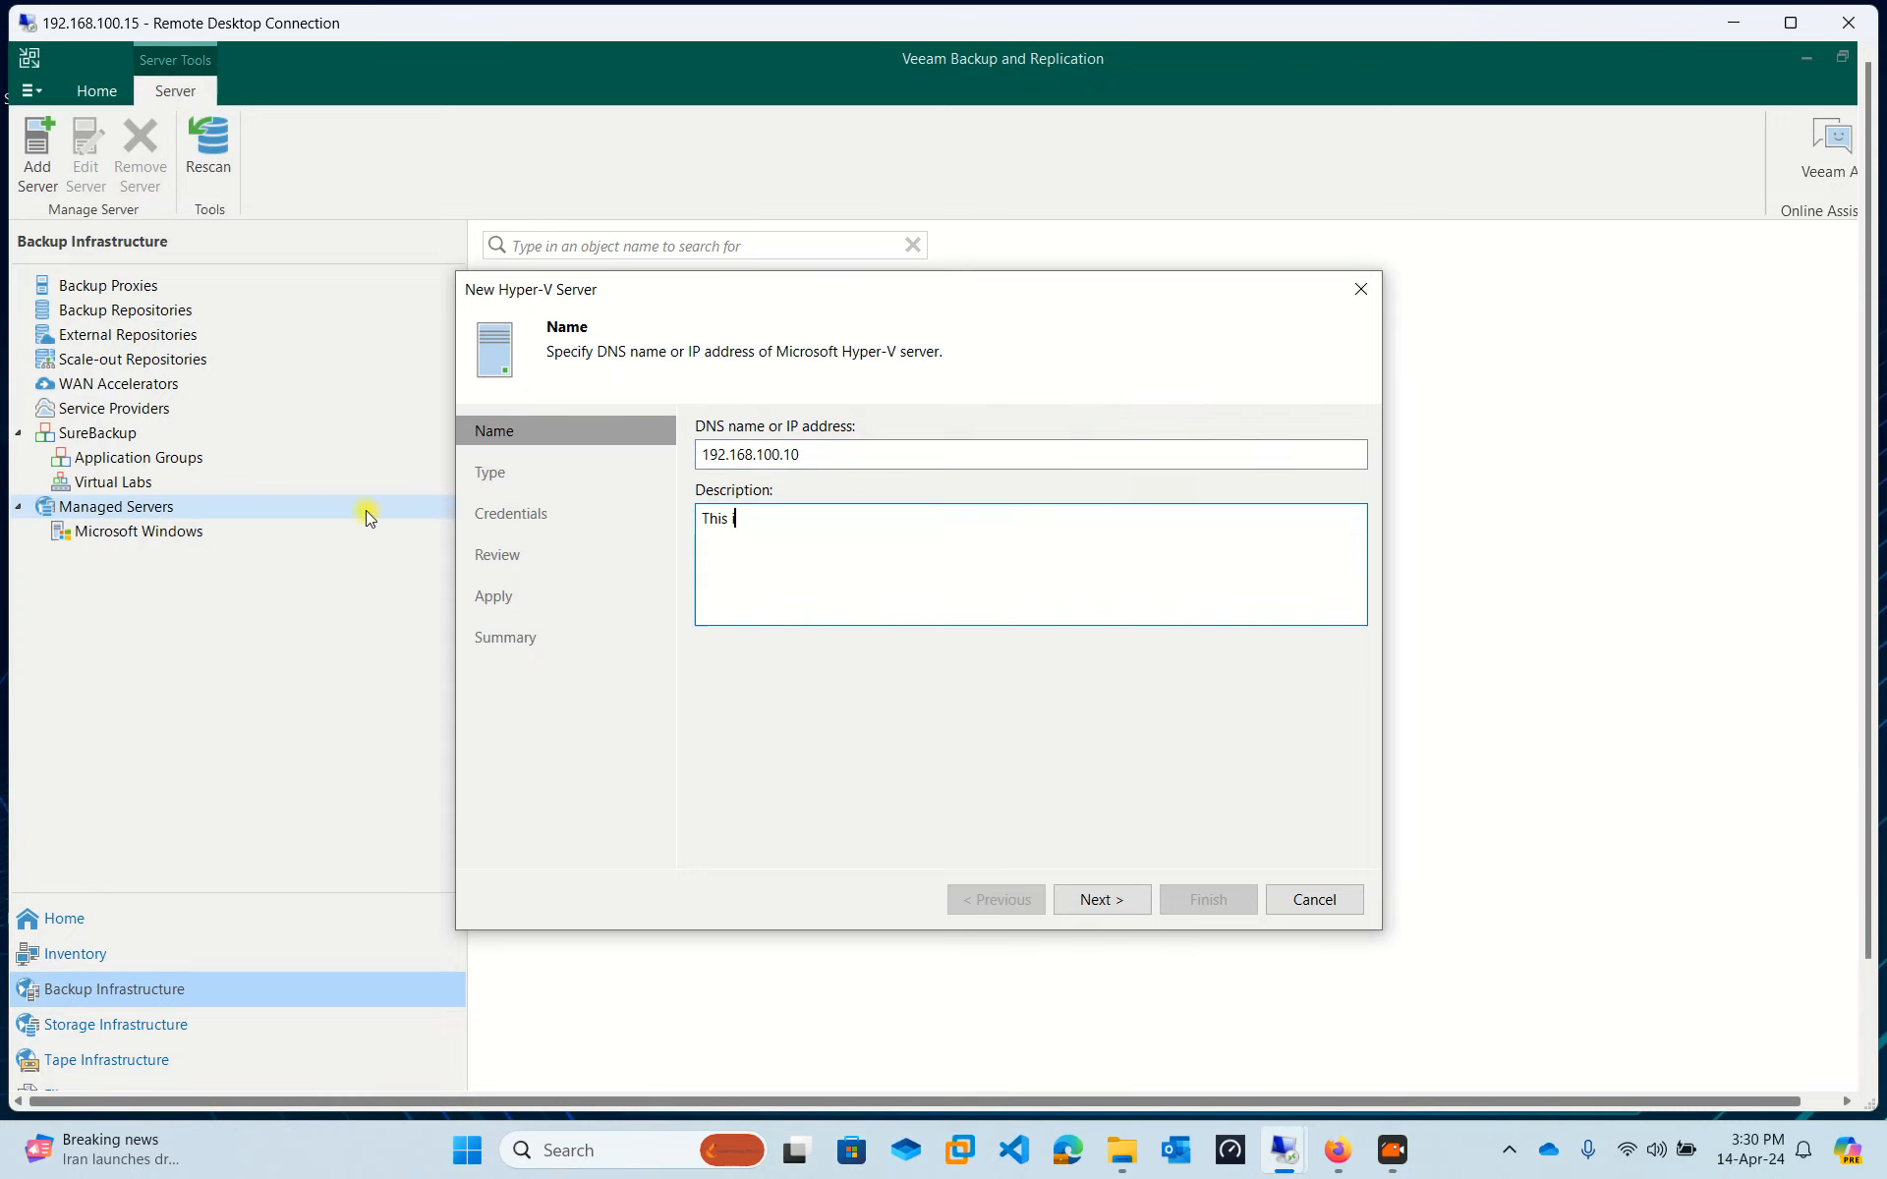
{"action": "type", "text": " is Hyper-V Ba"}
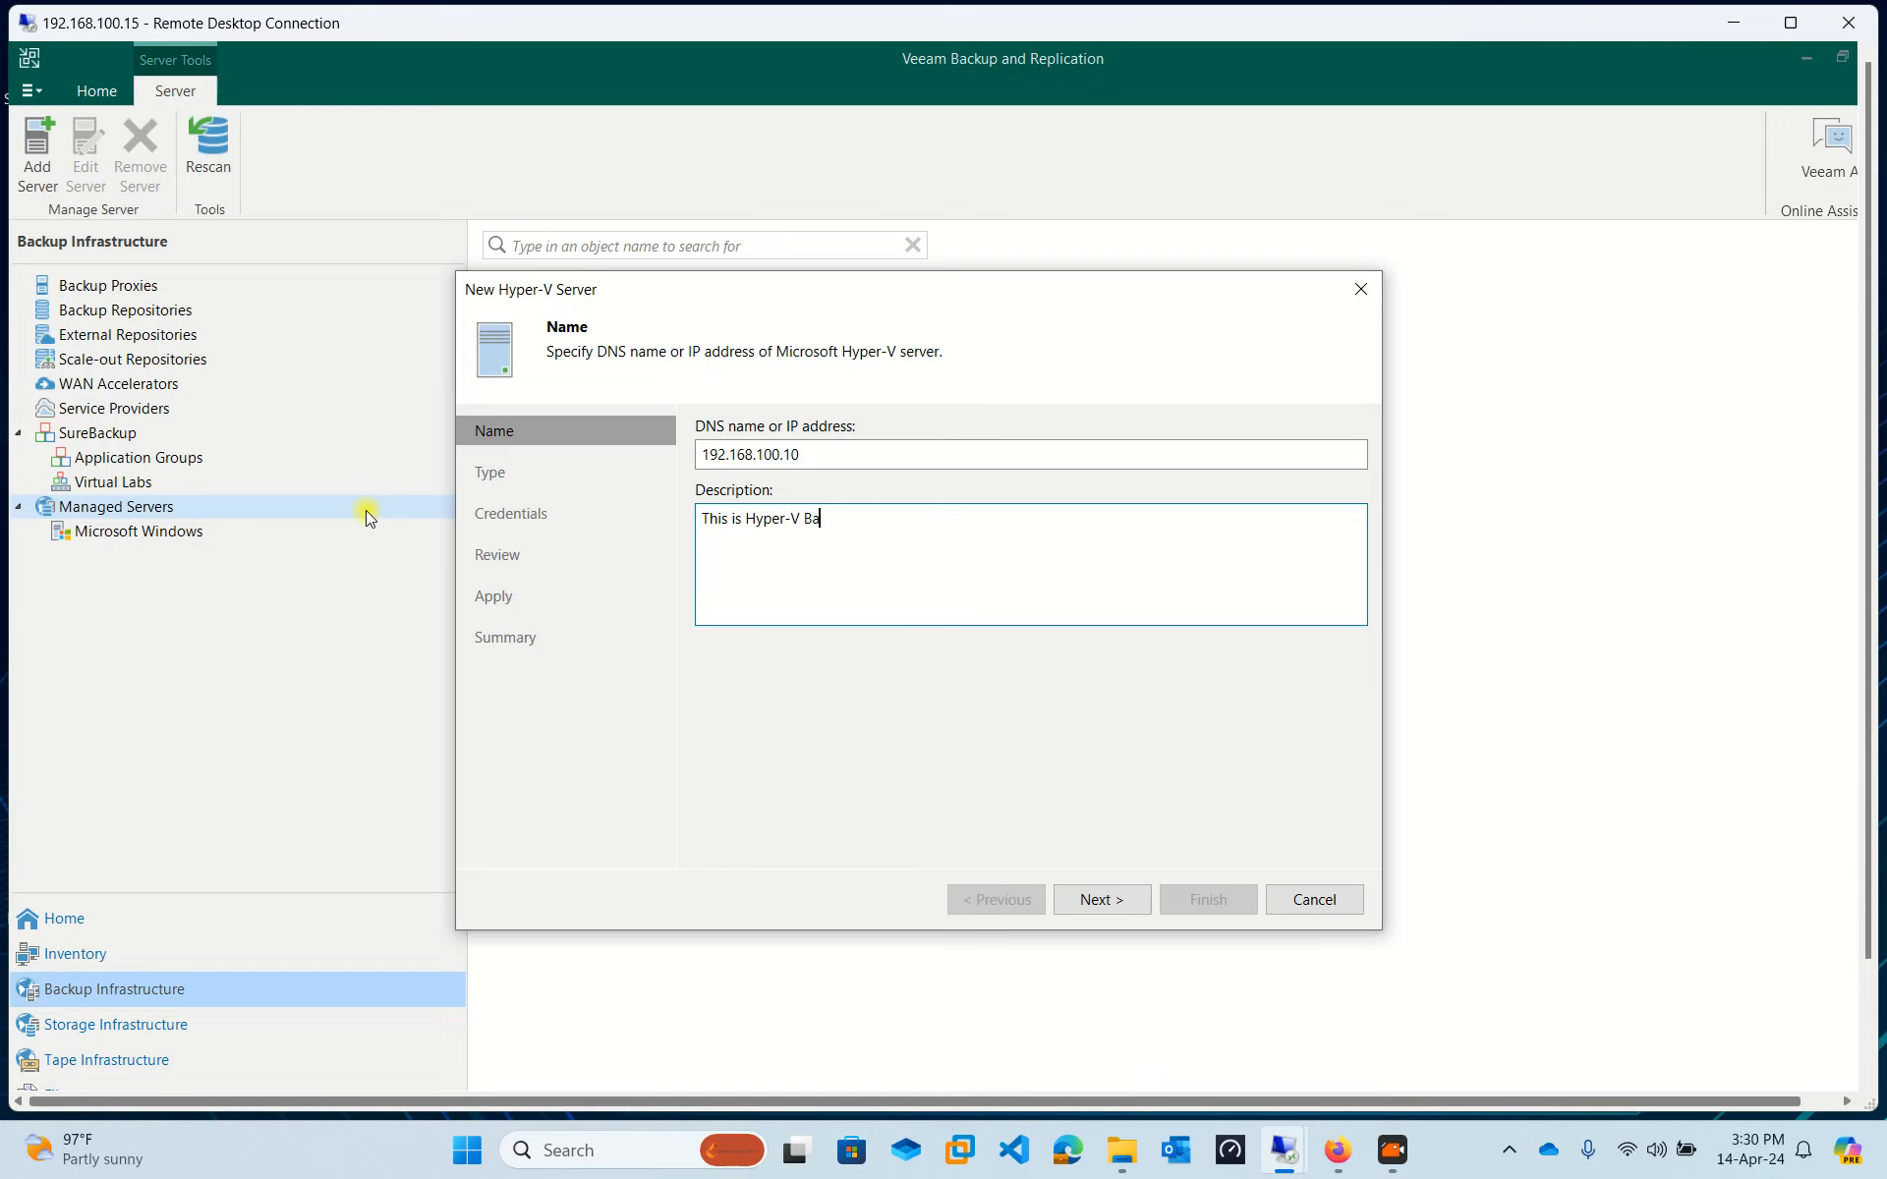
{"action": "type", "text": "ckup Server"}
{"action": "left_click", "coordinate": [1114, 908]}
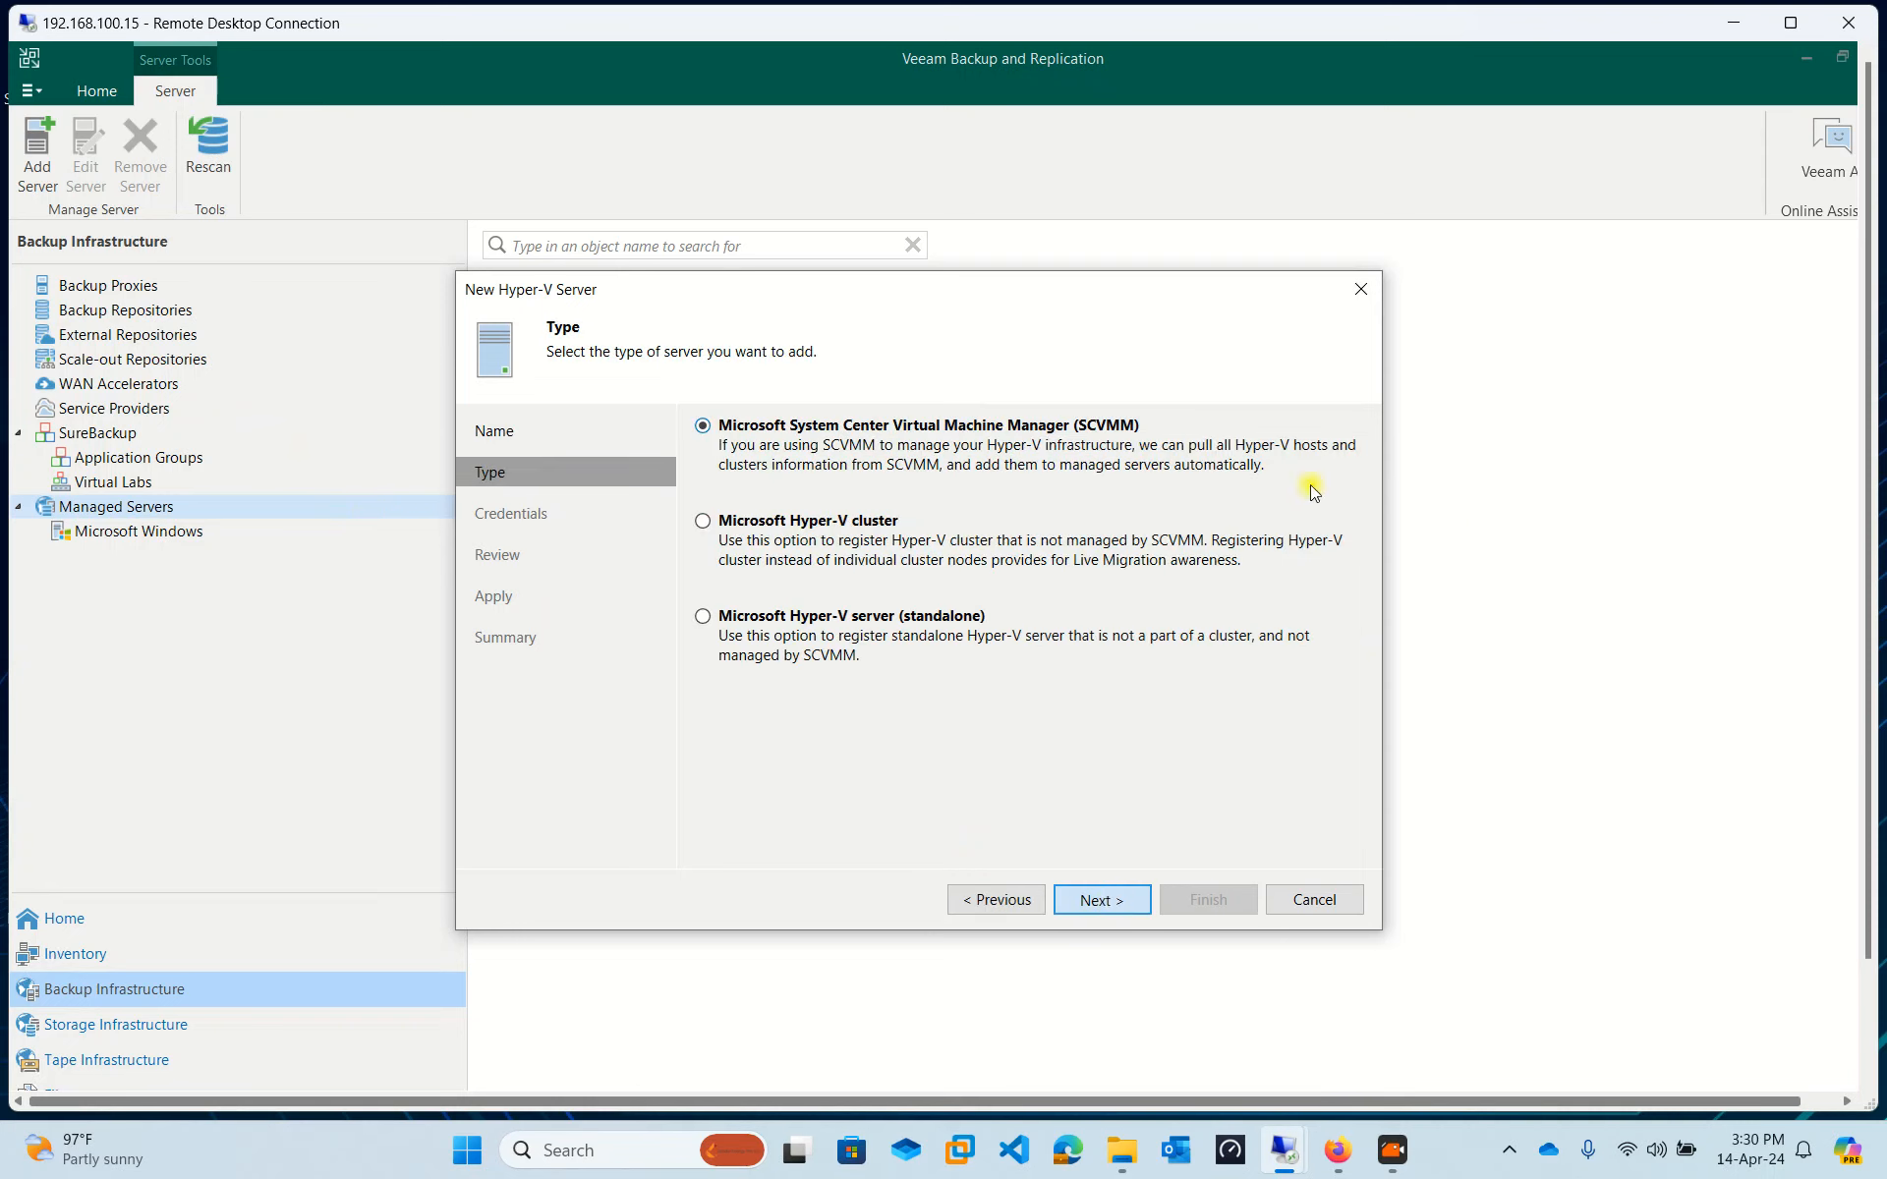
Choose the Microsoft Hyper-V server (standalone) type and continue to Credentials.
{"action": "left_click", "coordinate": [1123, 902]}
{"action": "left_click", "coordinate": [970, 902]}
{"action": "left_click", "coordinate": [721, 621]}
{"action": "left_click", "coordinate": [1101, 899]}
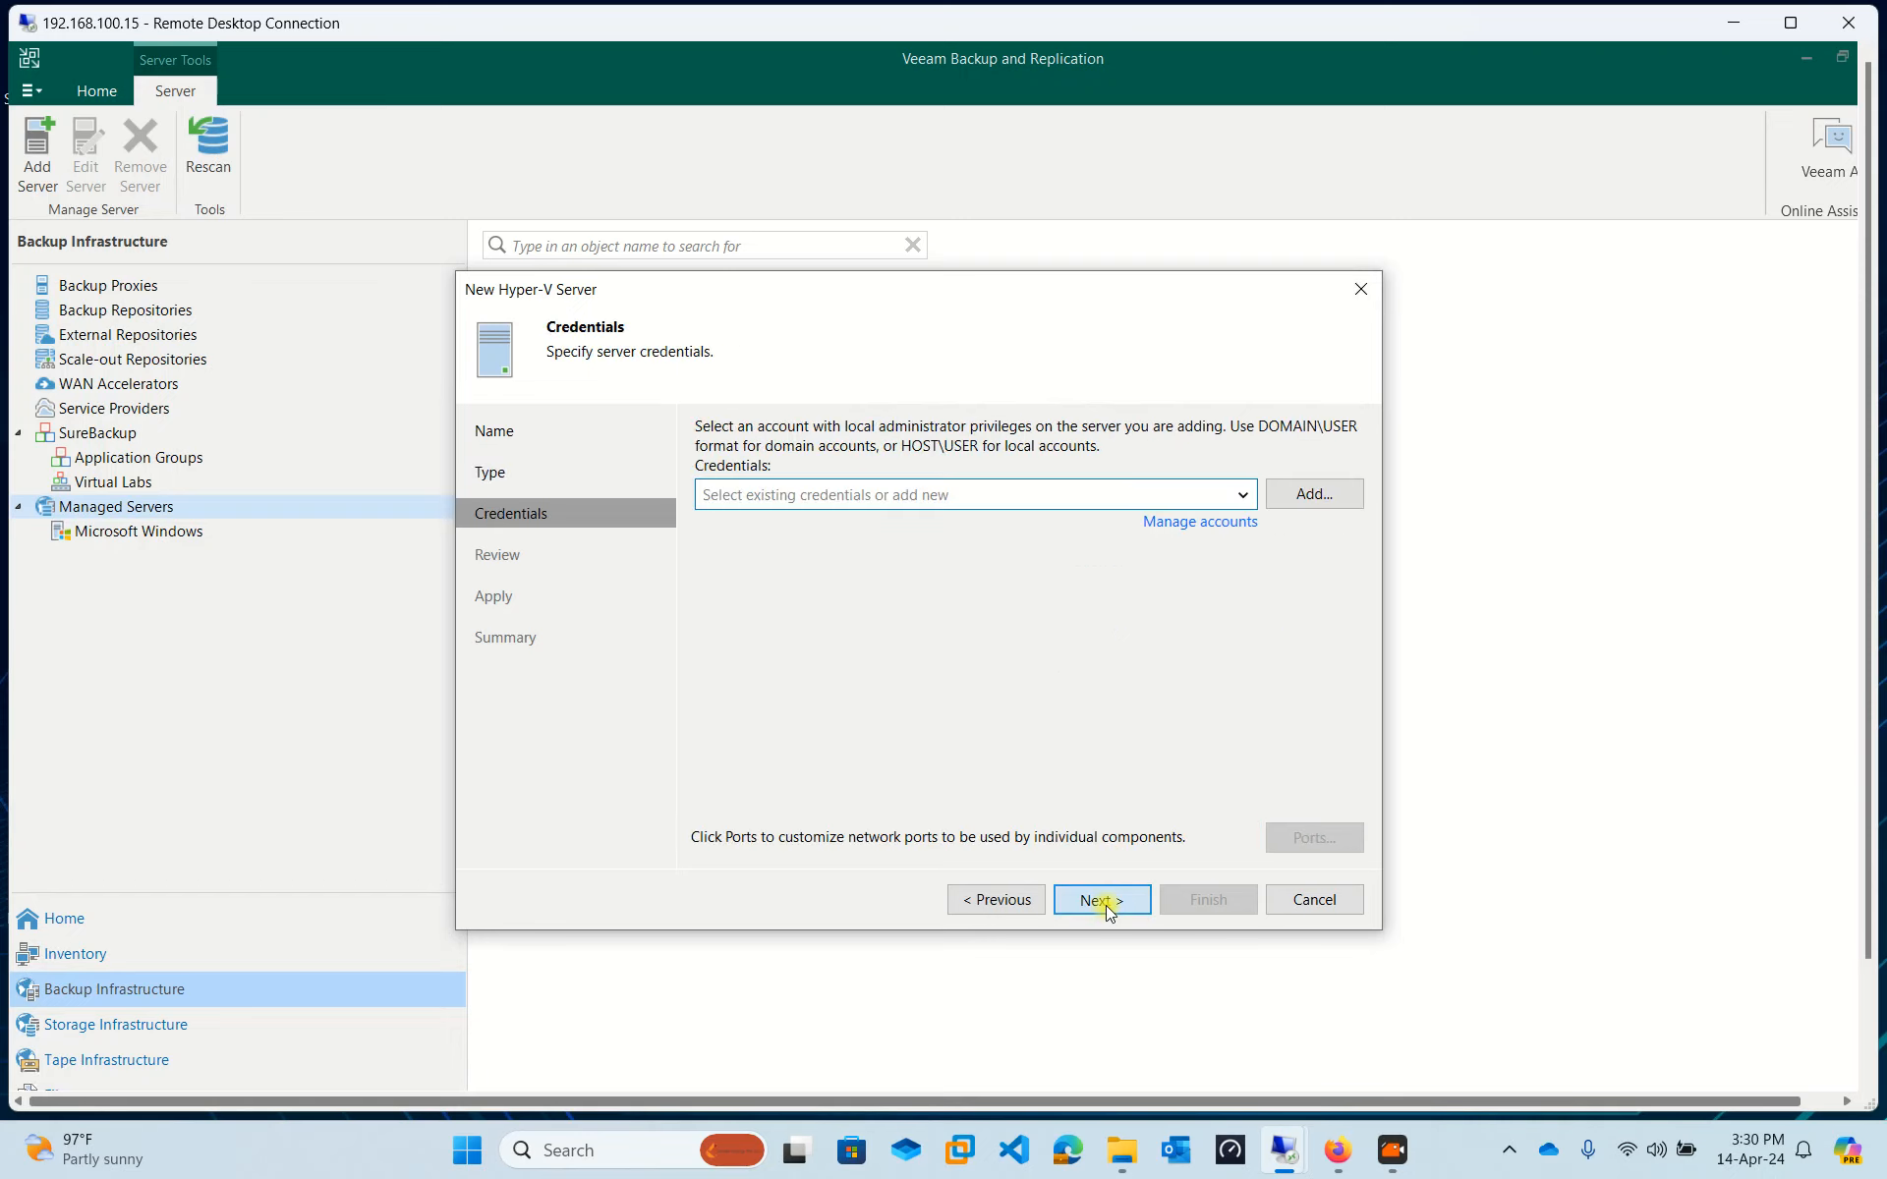
Add credentials for the itadministrator account with its password.
{"action": "left_click", "coordinate": [1313, 493]}
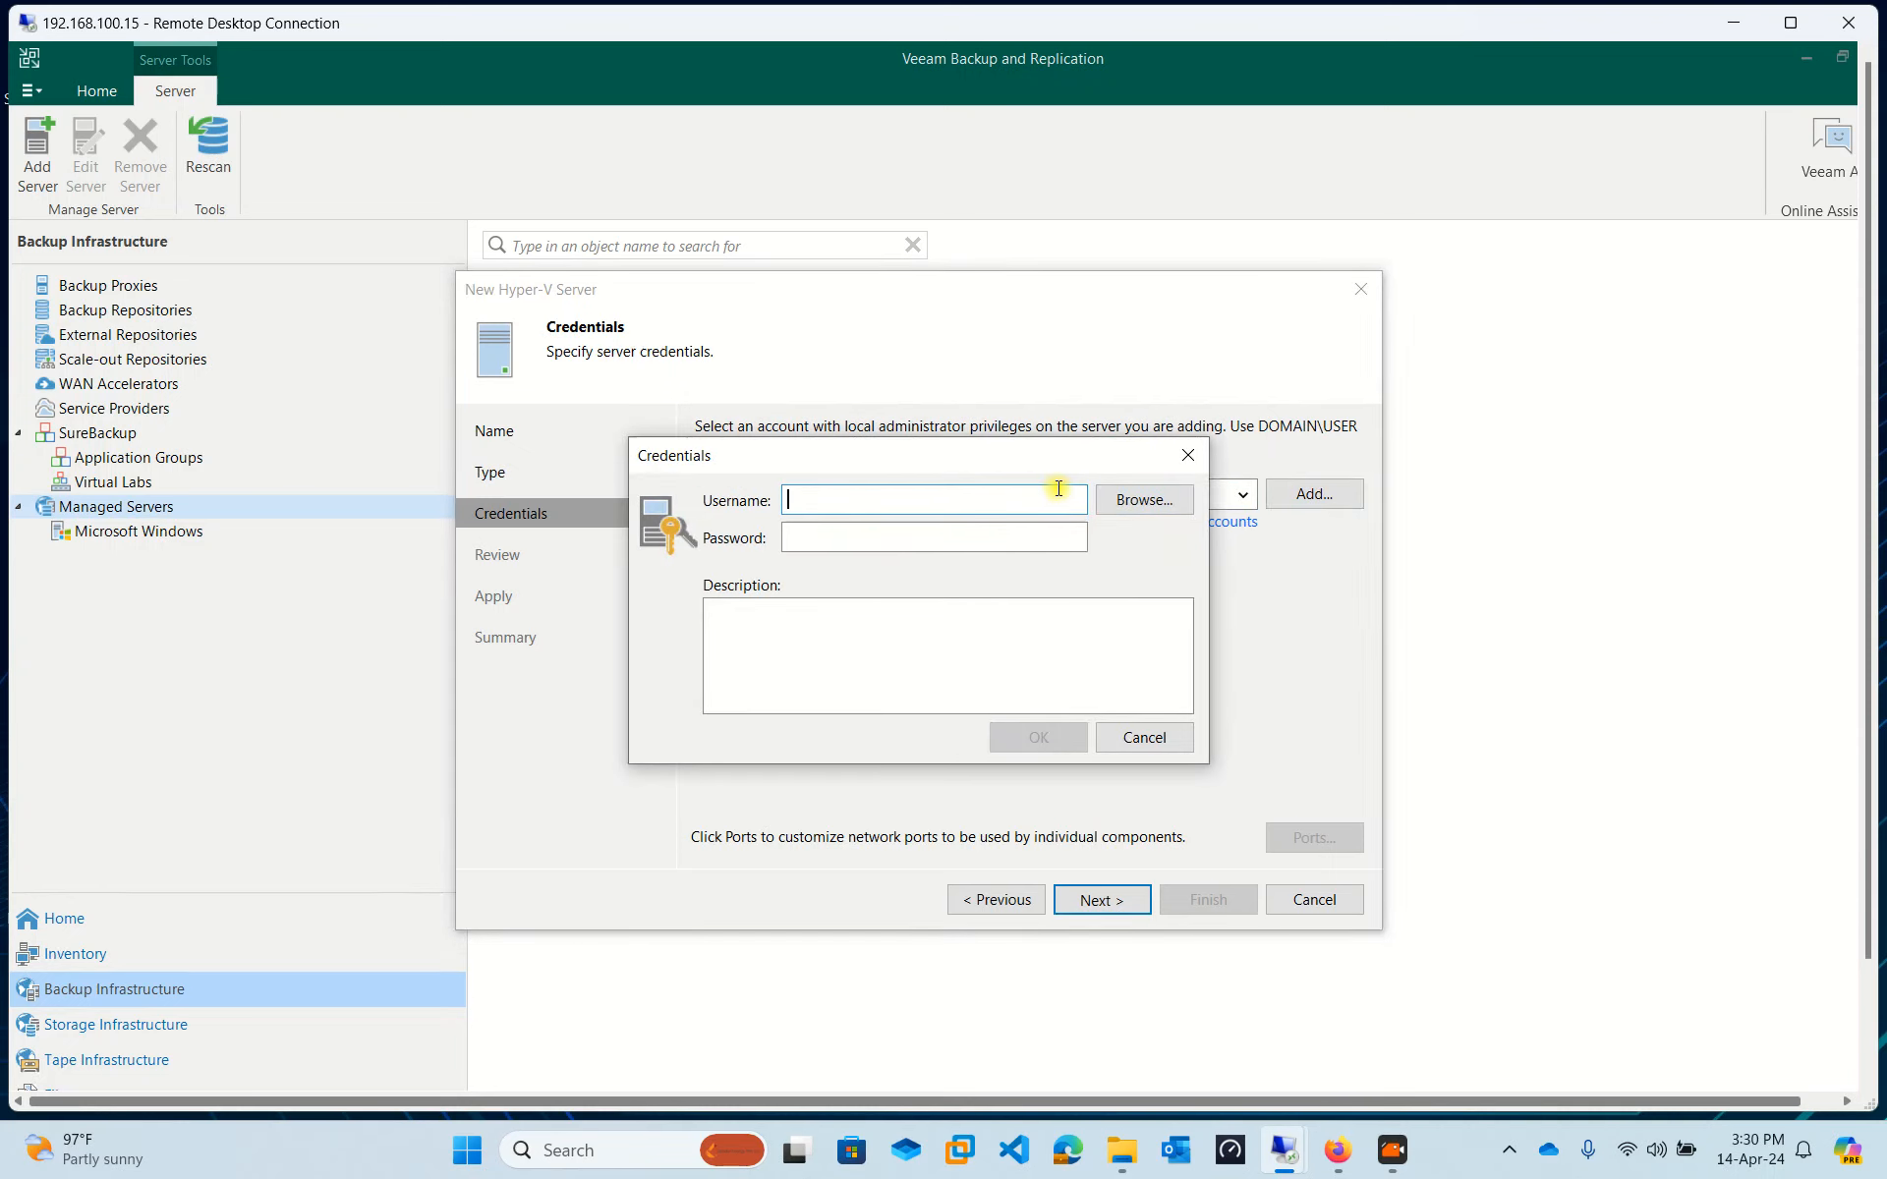
{"action": "type", "text": "t"}
{"action": "key", "text": "BackSpace"}
{"action": "type", "text": "itadministrator"}
{"action": "key", "text": "Tab"}
{"action": "type", "text": "••••••••••"}
{"action": "left_click", "coordinate": [1042, 737]}
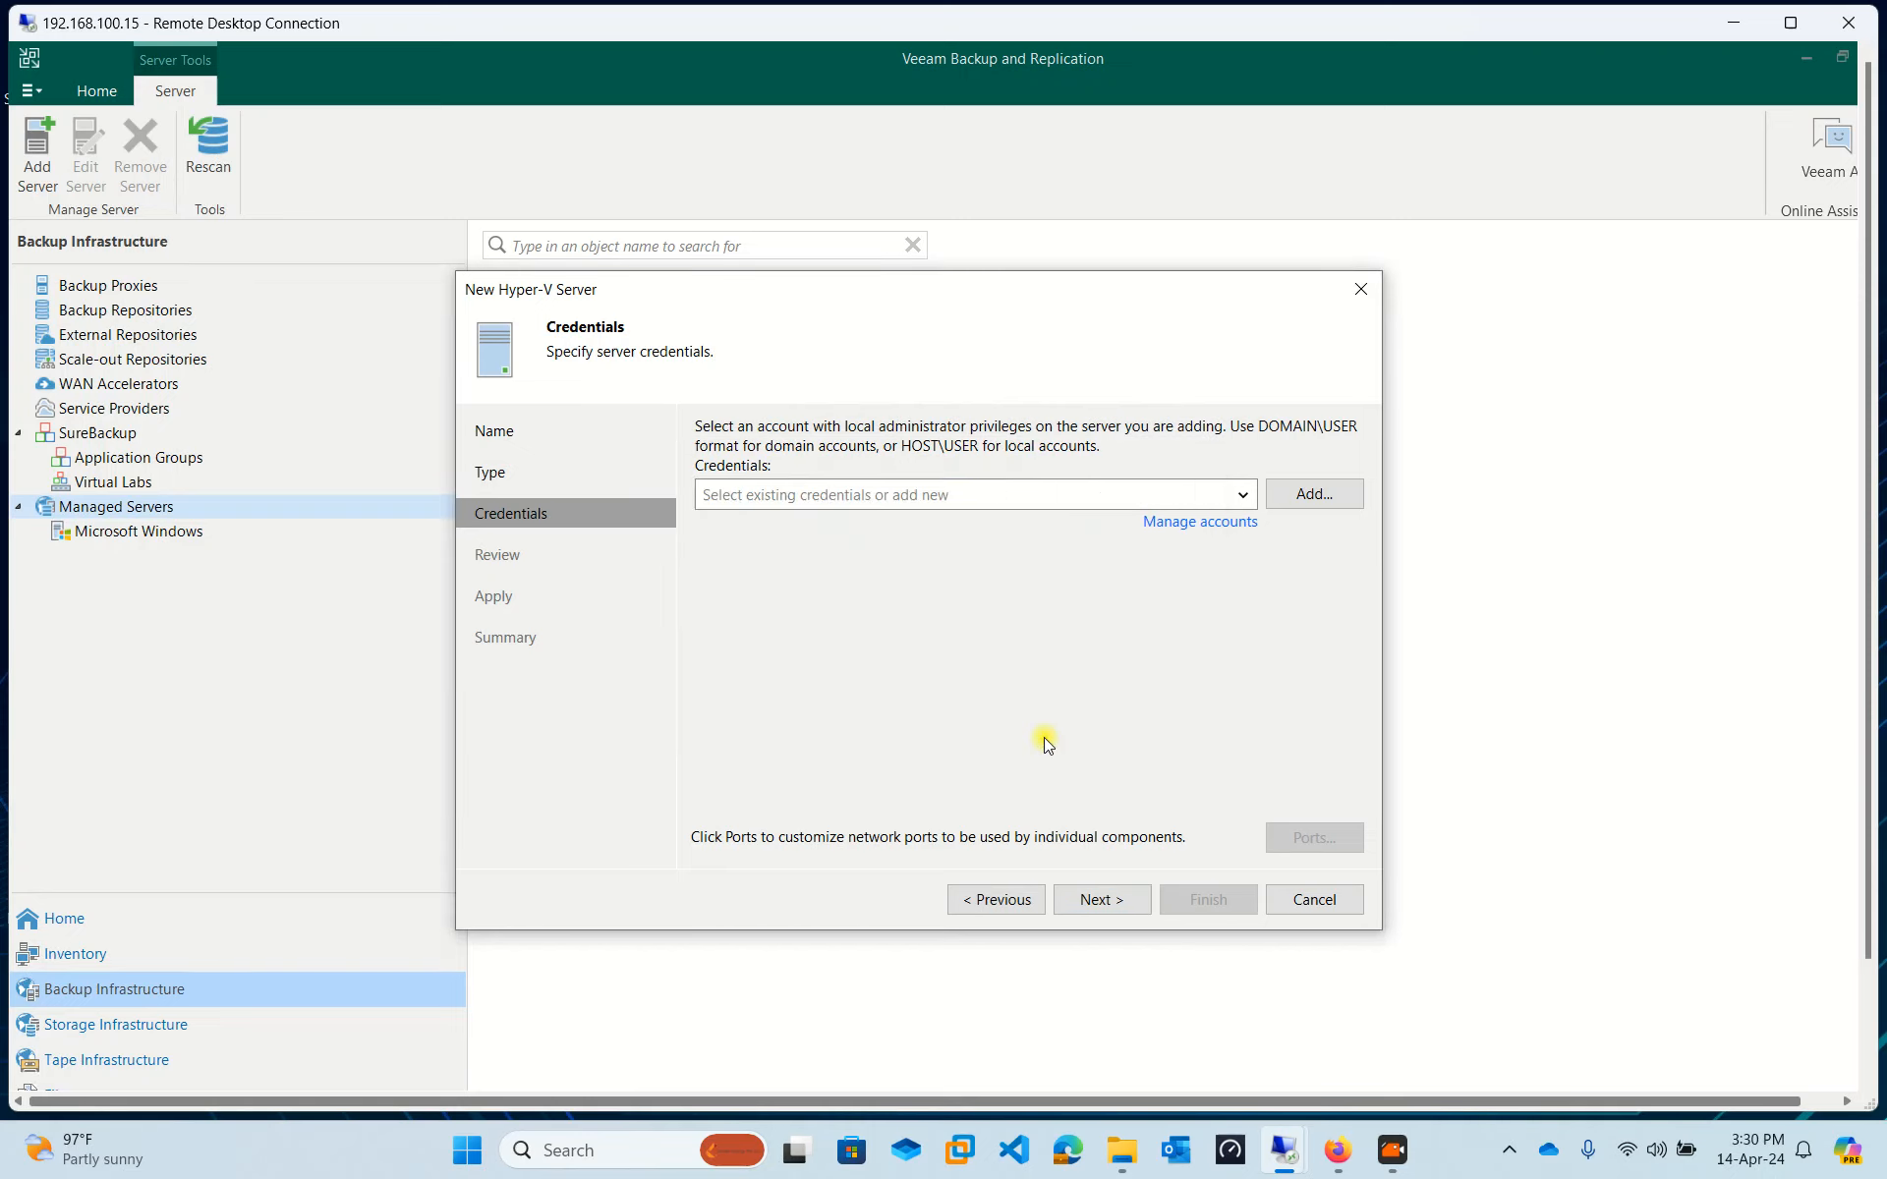
Re-add the itadministrator credentials, try continuing, and dismiss the connection failure message.
{"action": "left_click", "coordinate": [1305, 493]}
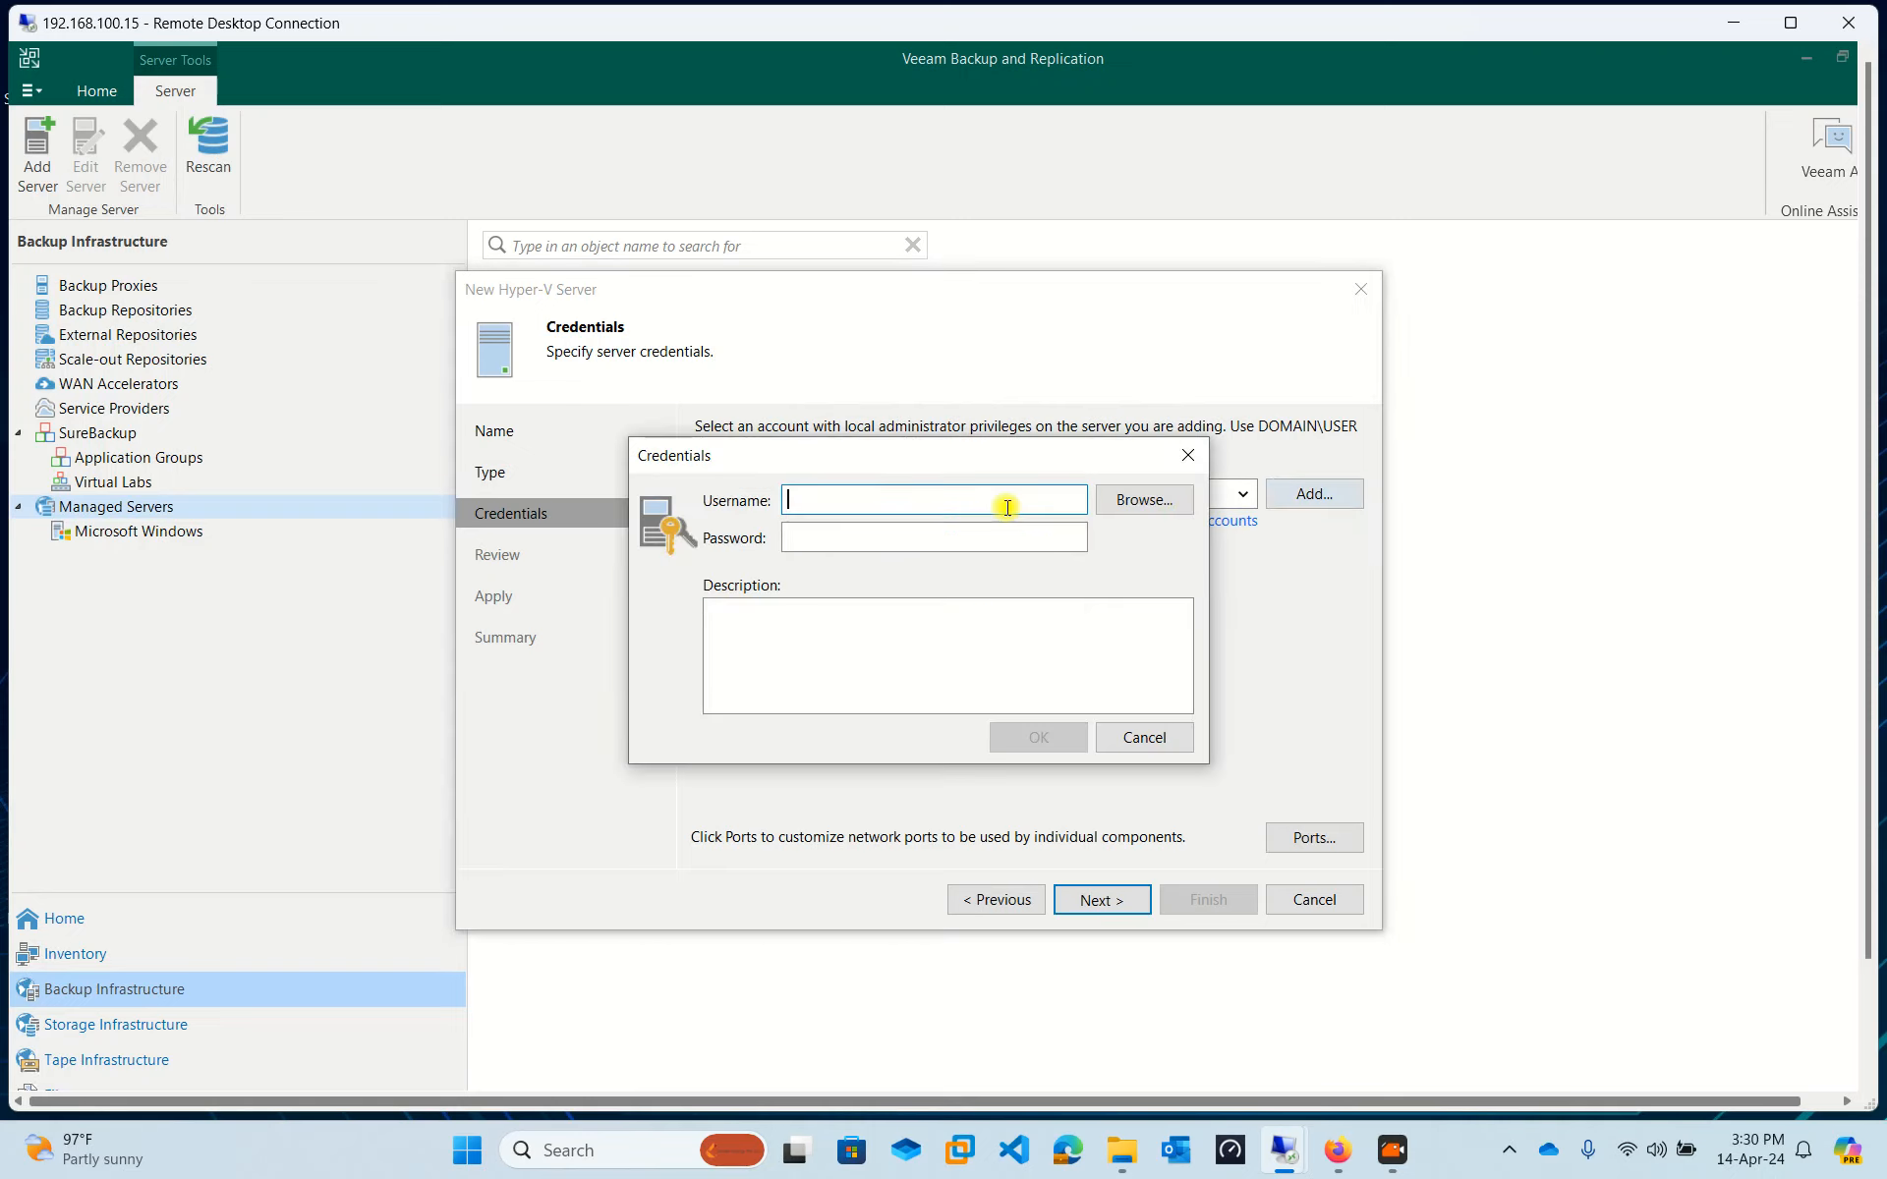
{"action": "type", "text": "itadministrator"}
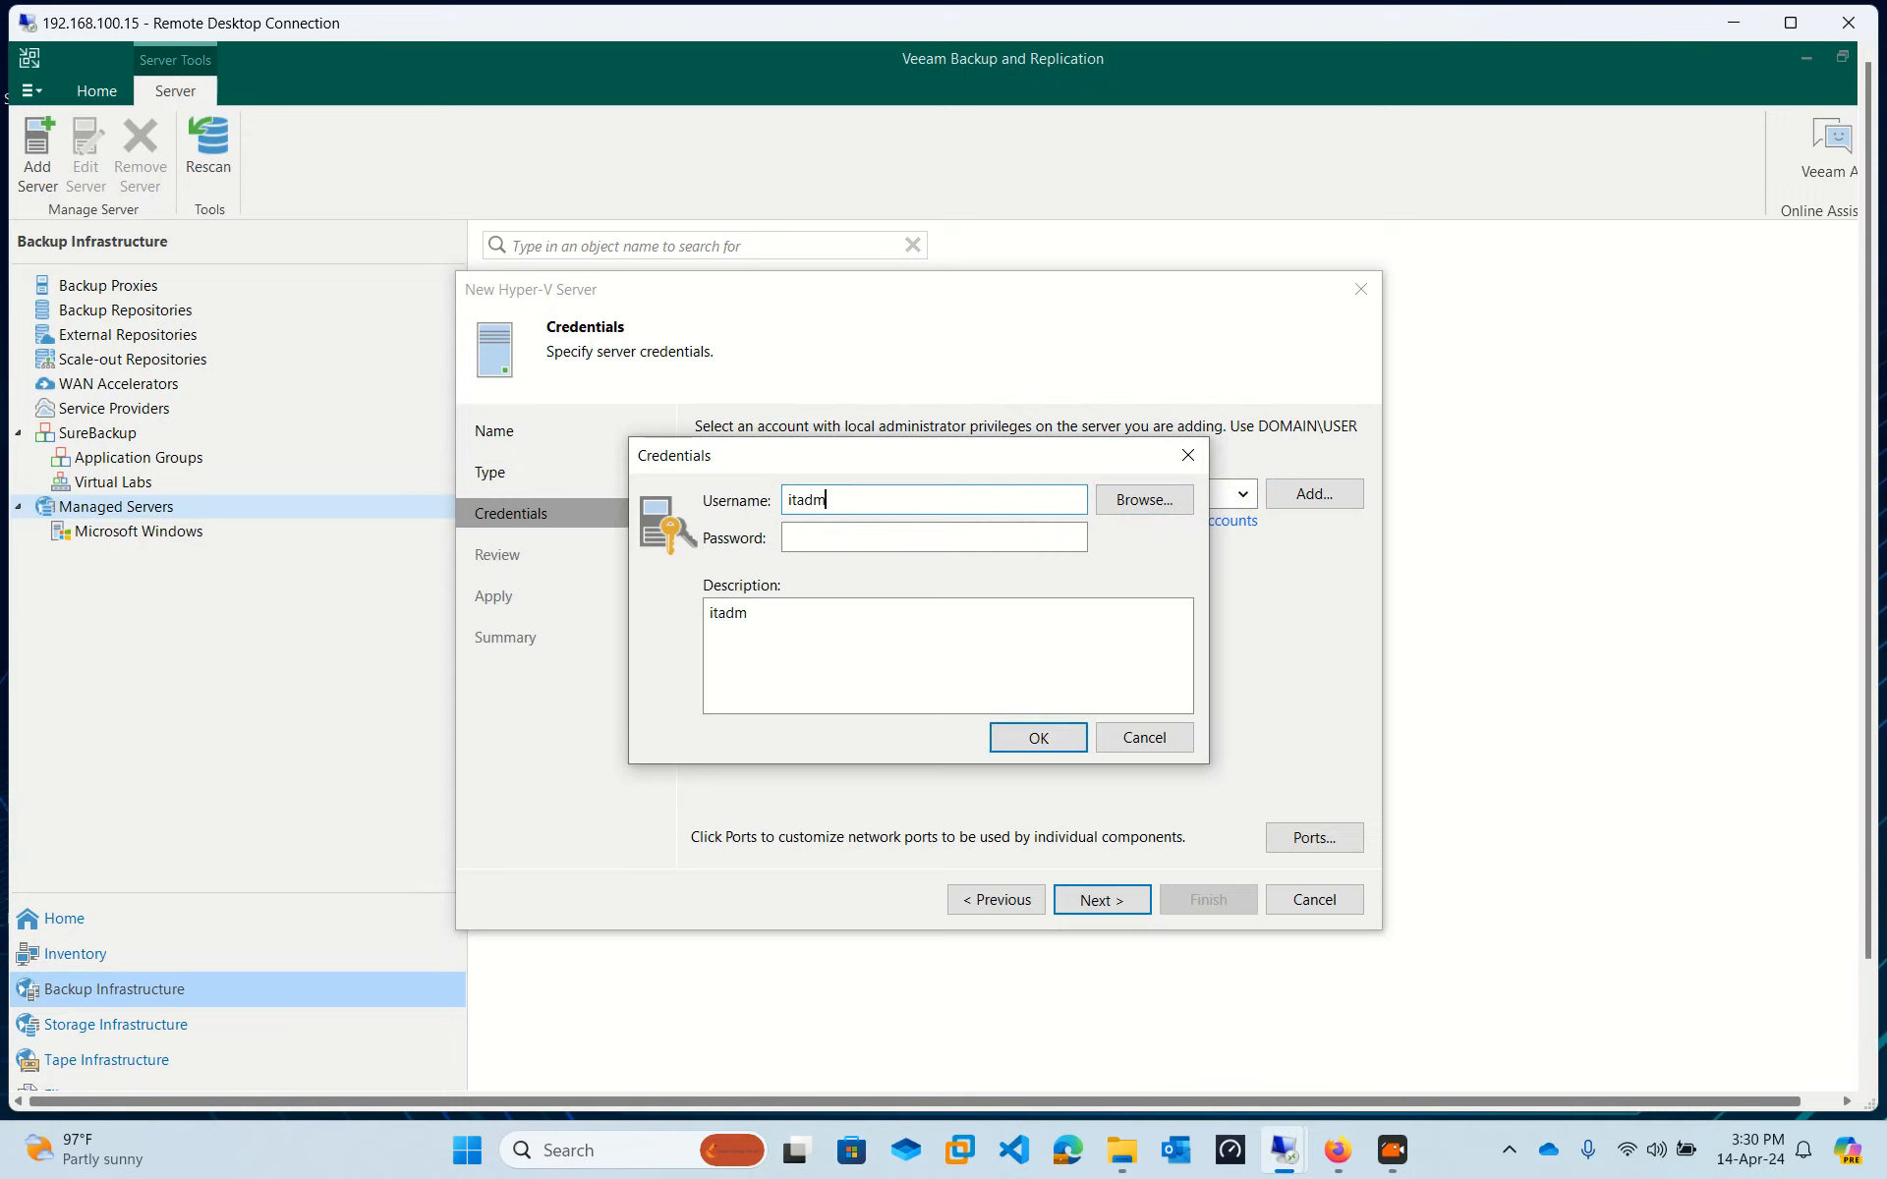
{"action": "key", "text": "Tab"}
{"action": "type", "text": "••"}
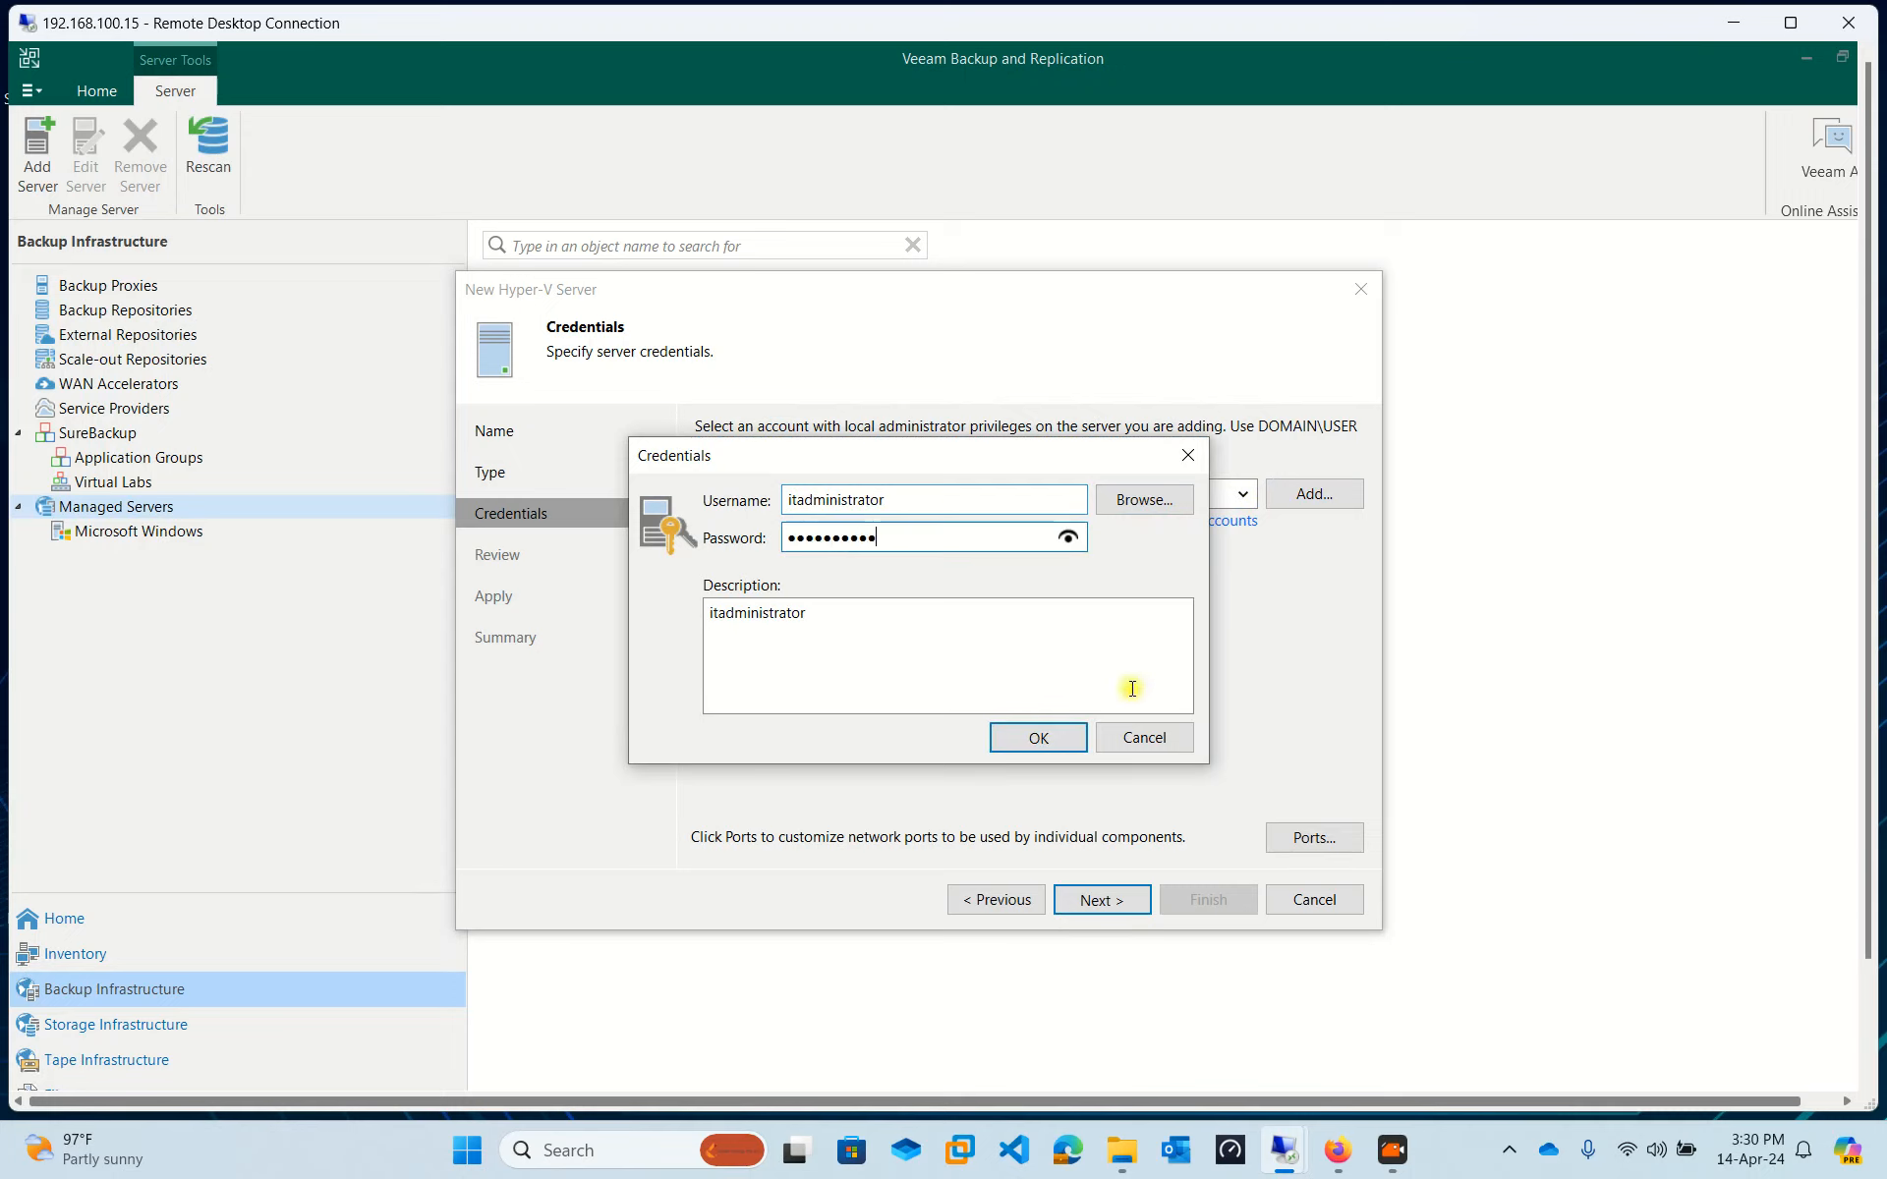
{"action": "left_click", "coordinate": [1022, 744]}
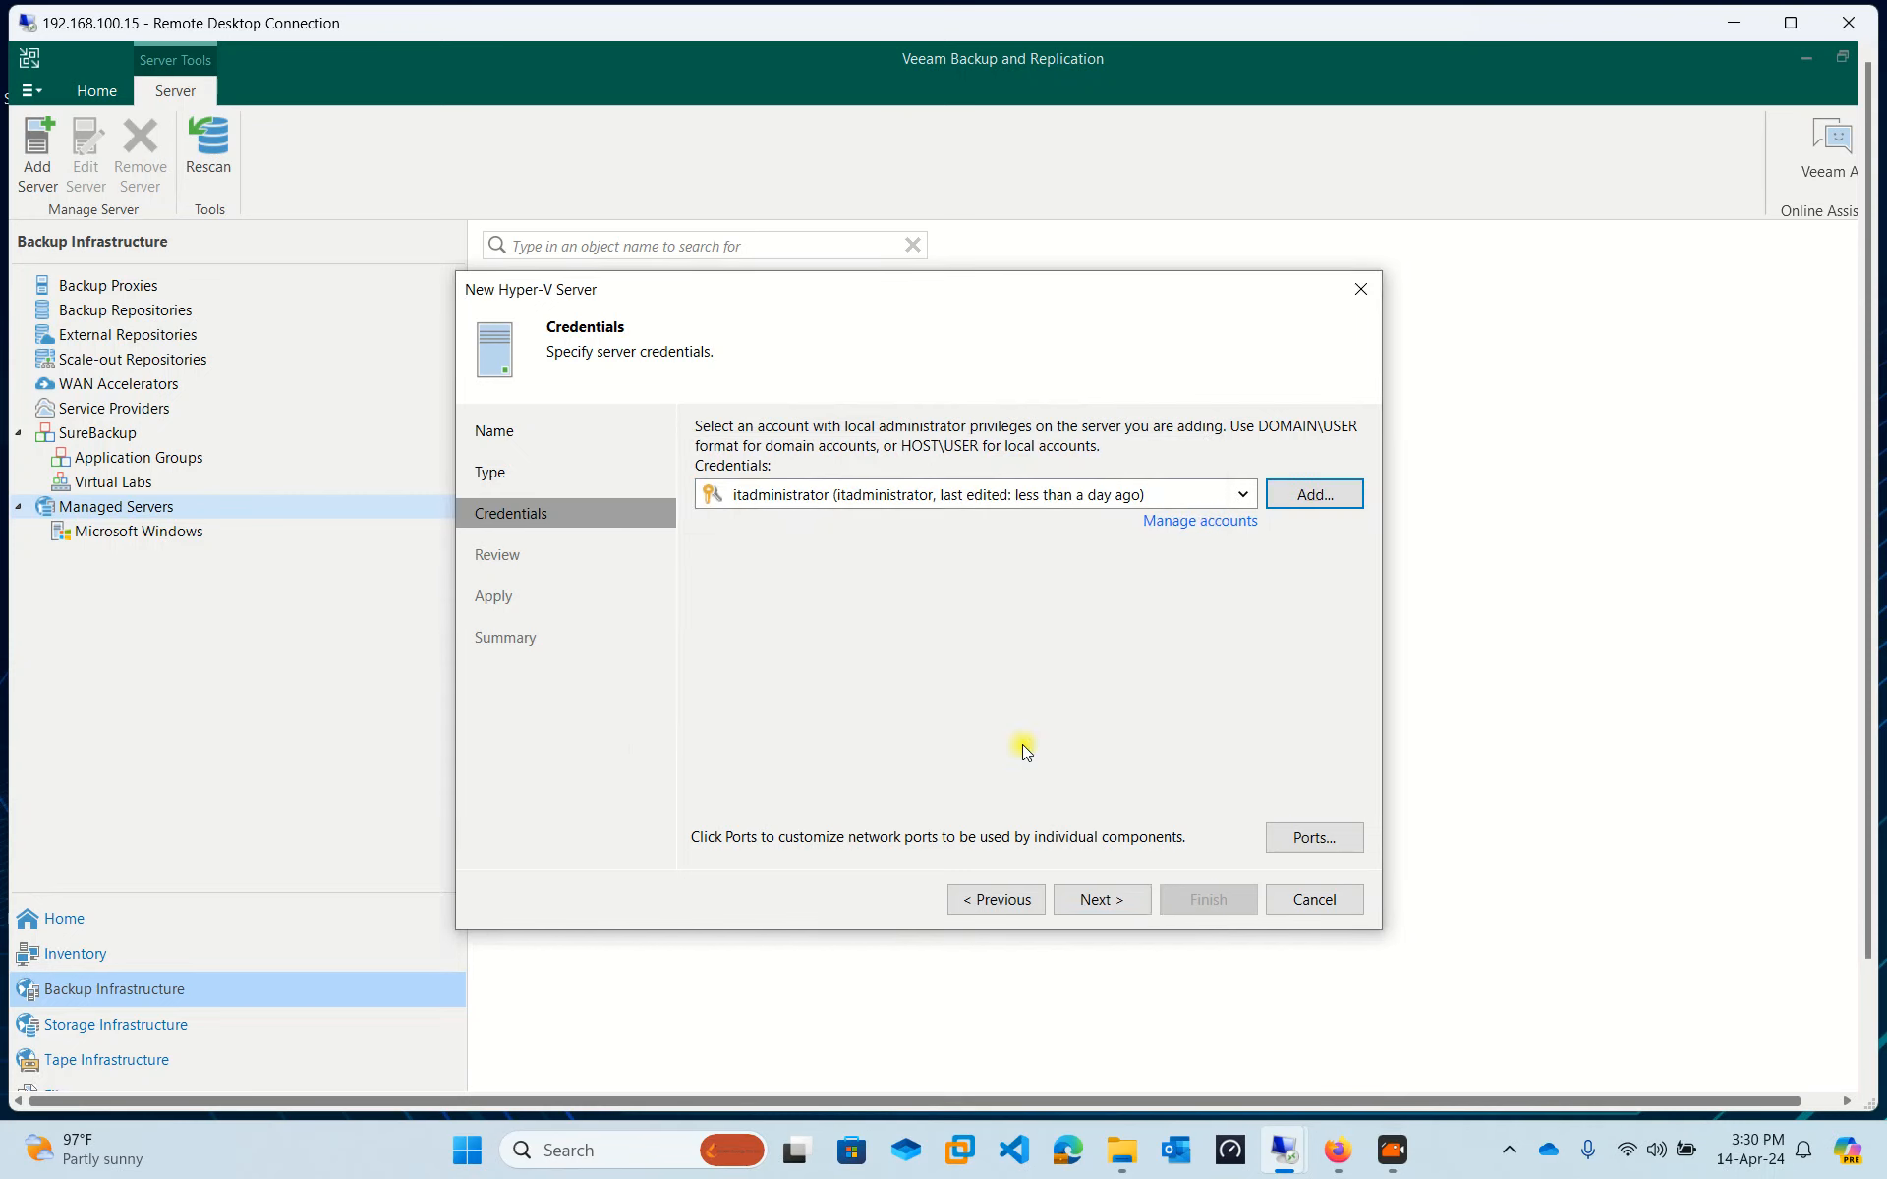
{"action": "left_click", "coordinate": [1110, 888]}
{"action": "key", "text": "Return"}
Add domain credentials techit\itadministrator with password and proceed to the Review step.
{"action": "left_click", "coordinate": [1314, 493]}
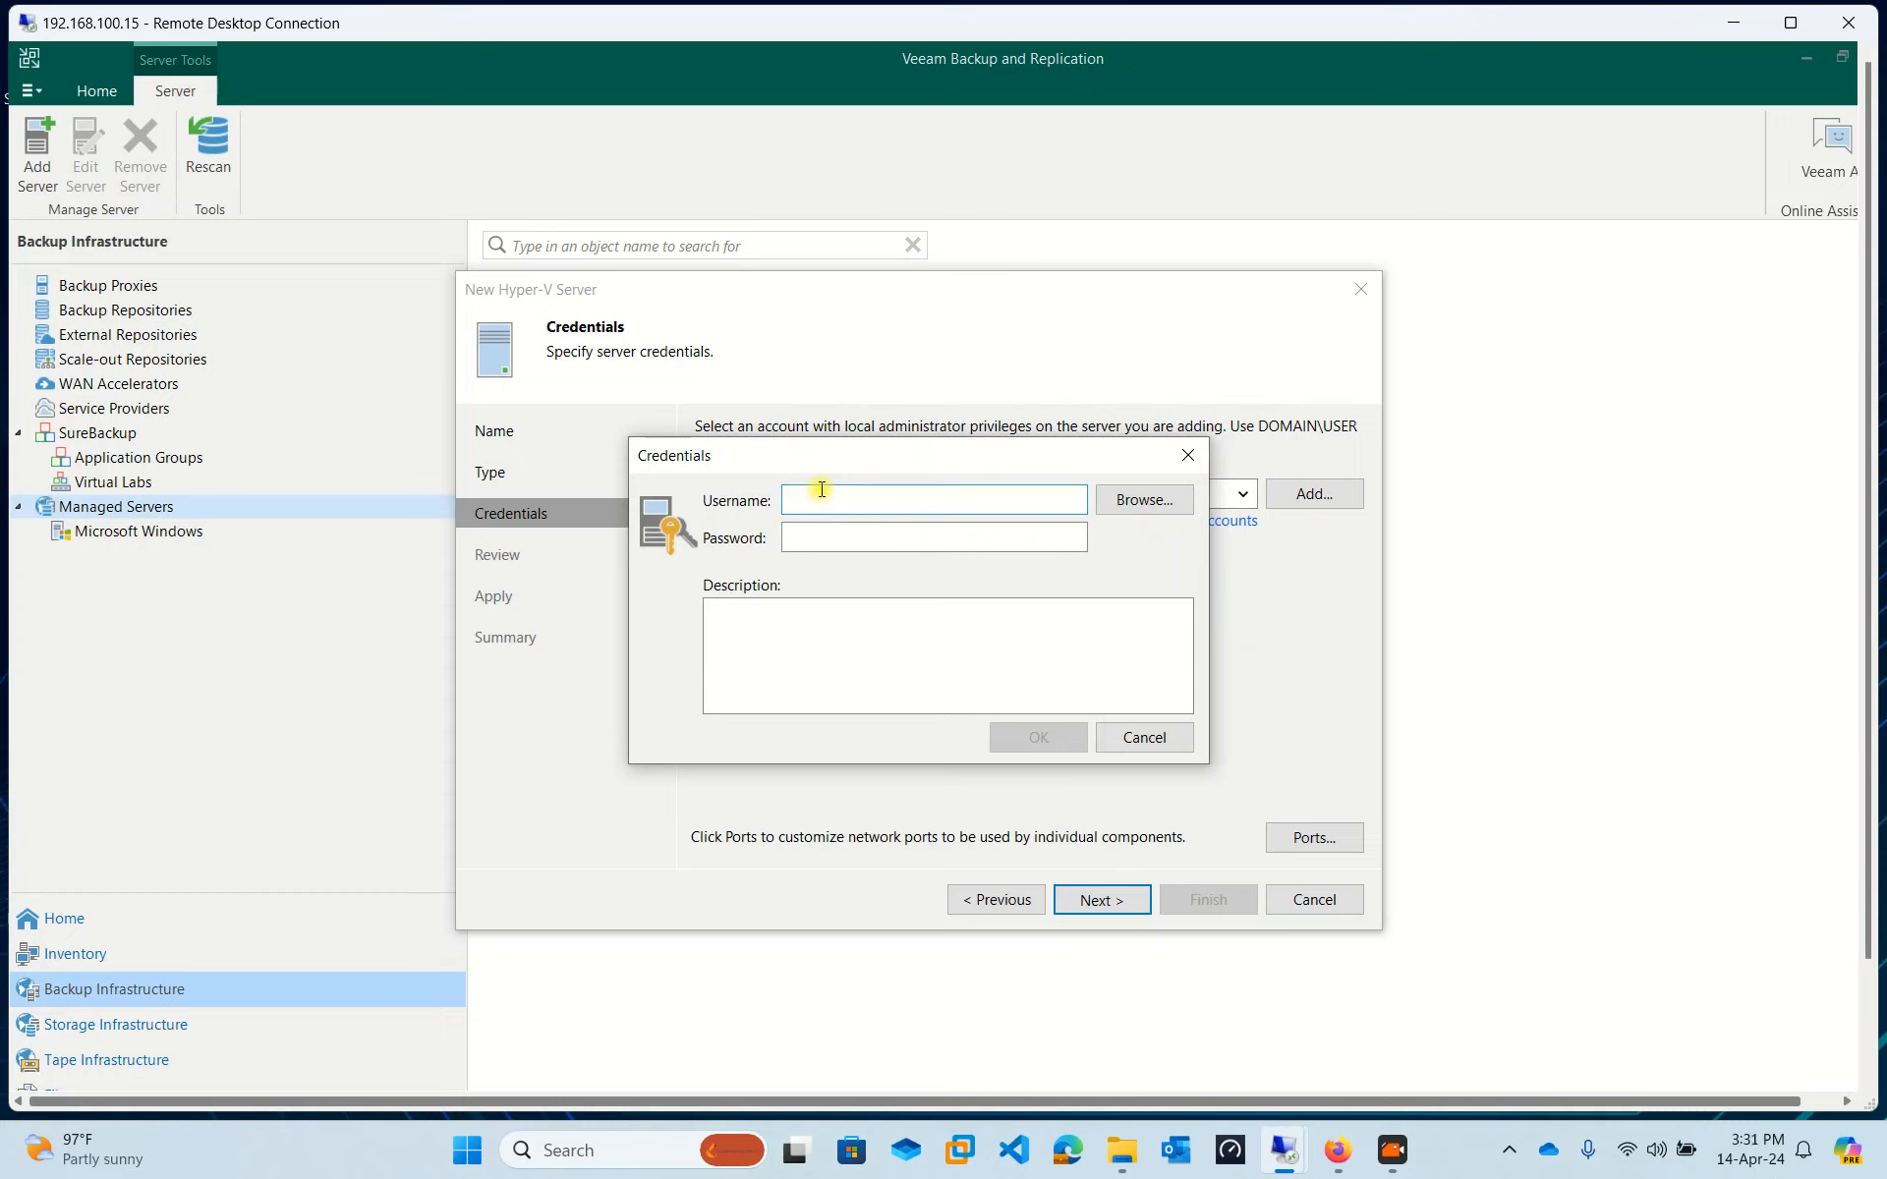
{"action": "type", "text": "techit\\"}
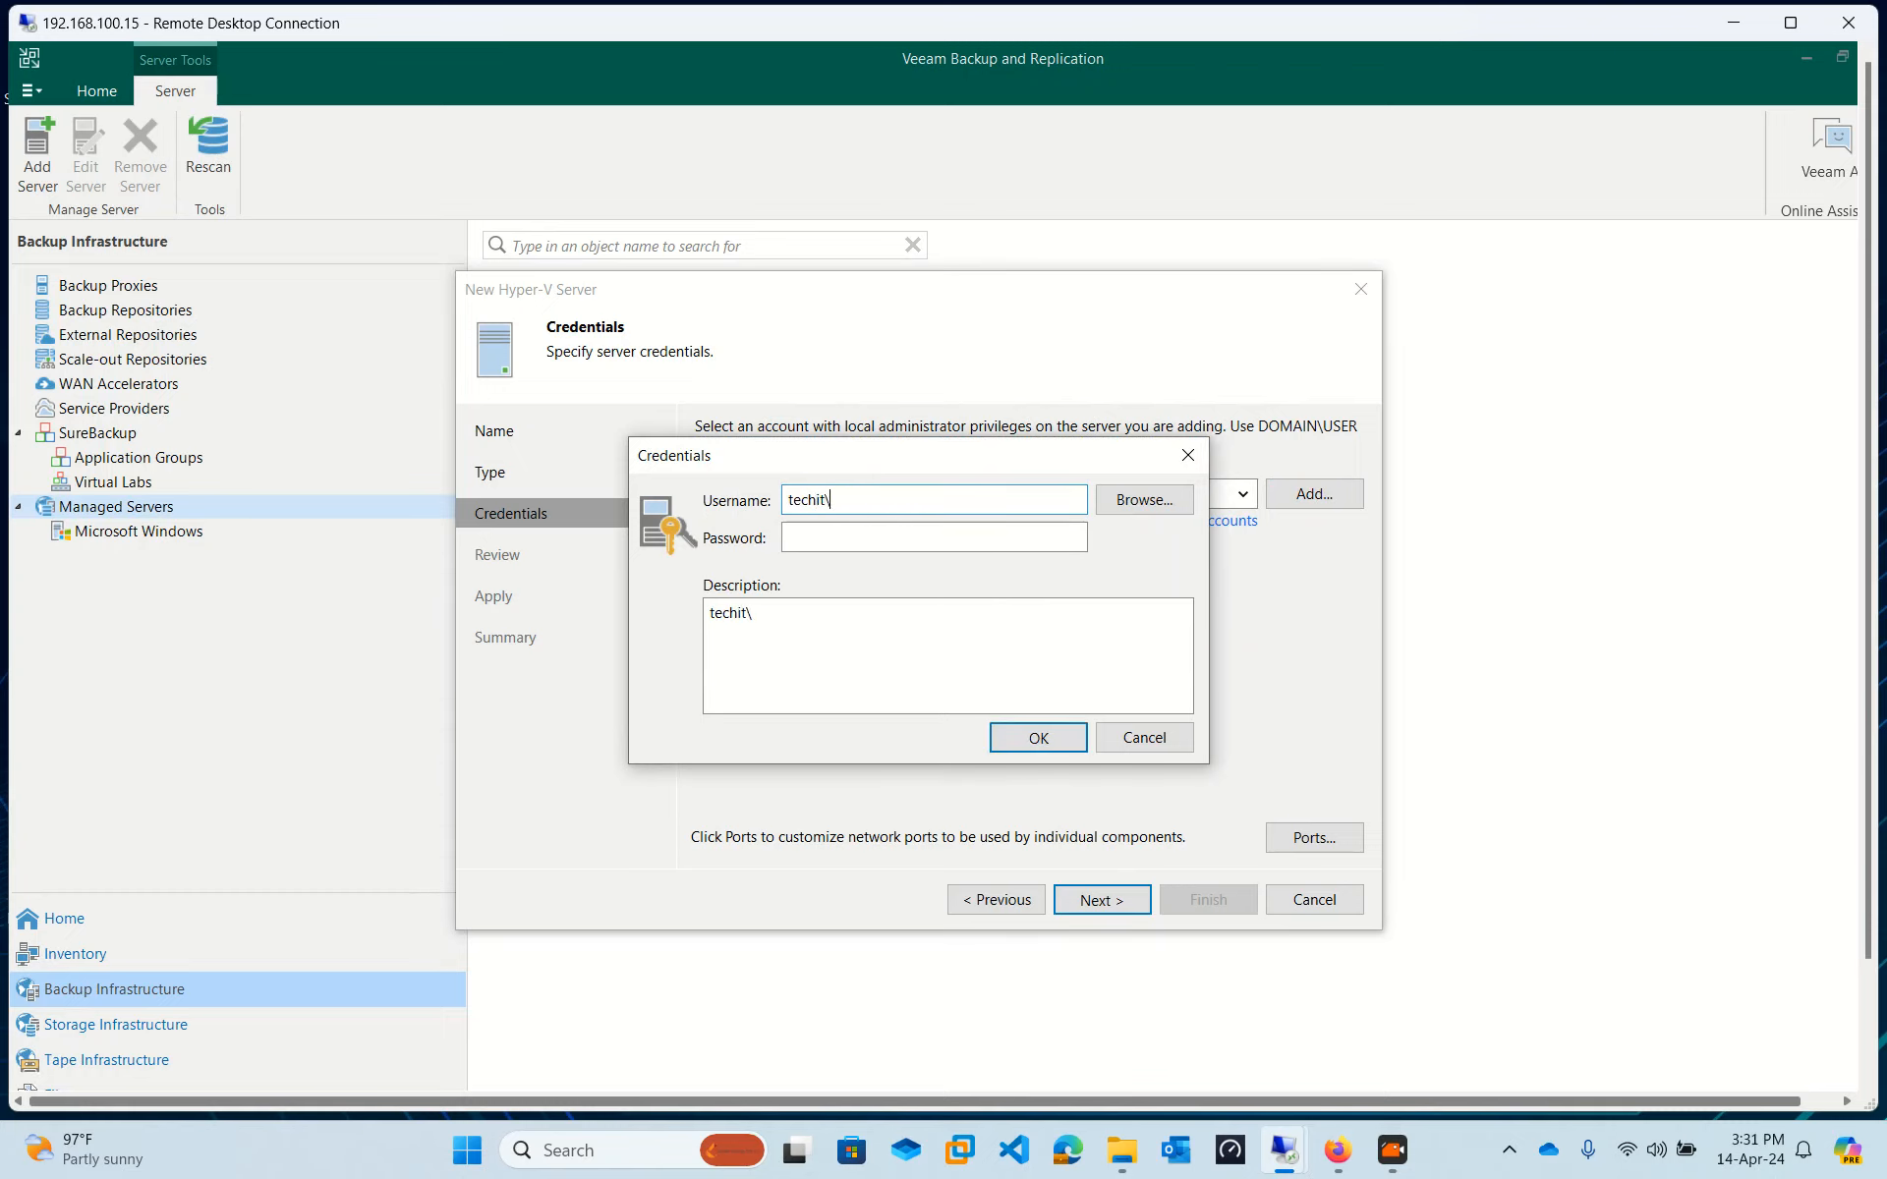
{"action": "type", "text": "itadministrator"}
{"action": "key", "text": "Tab"}
{"action": "type", "text": "****"}
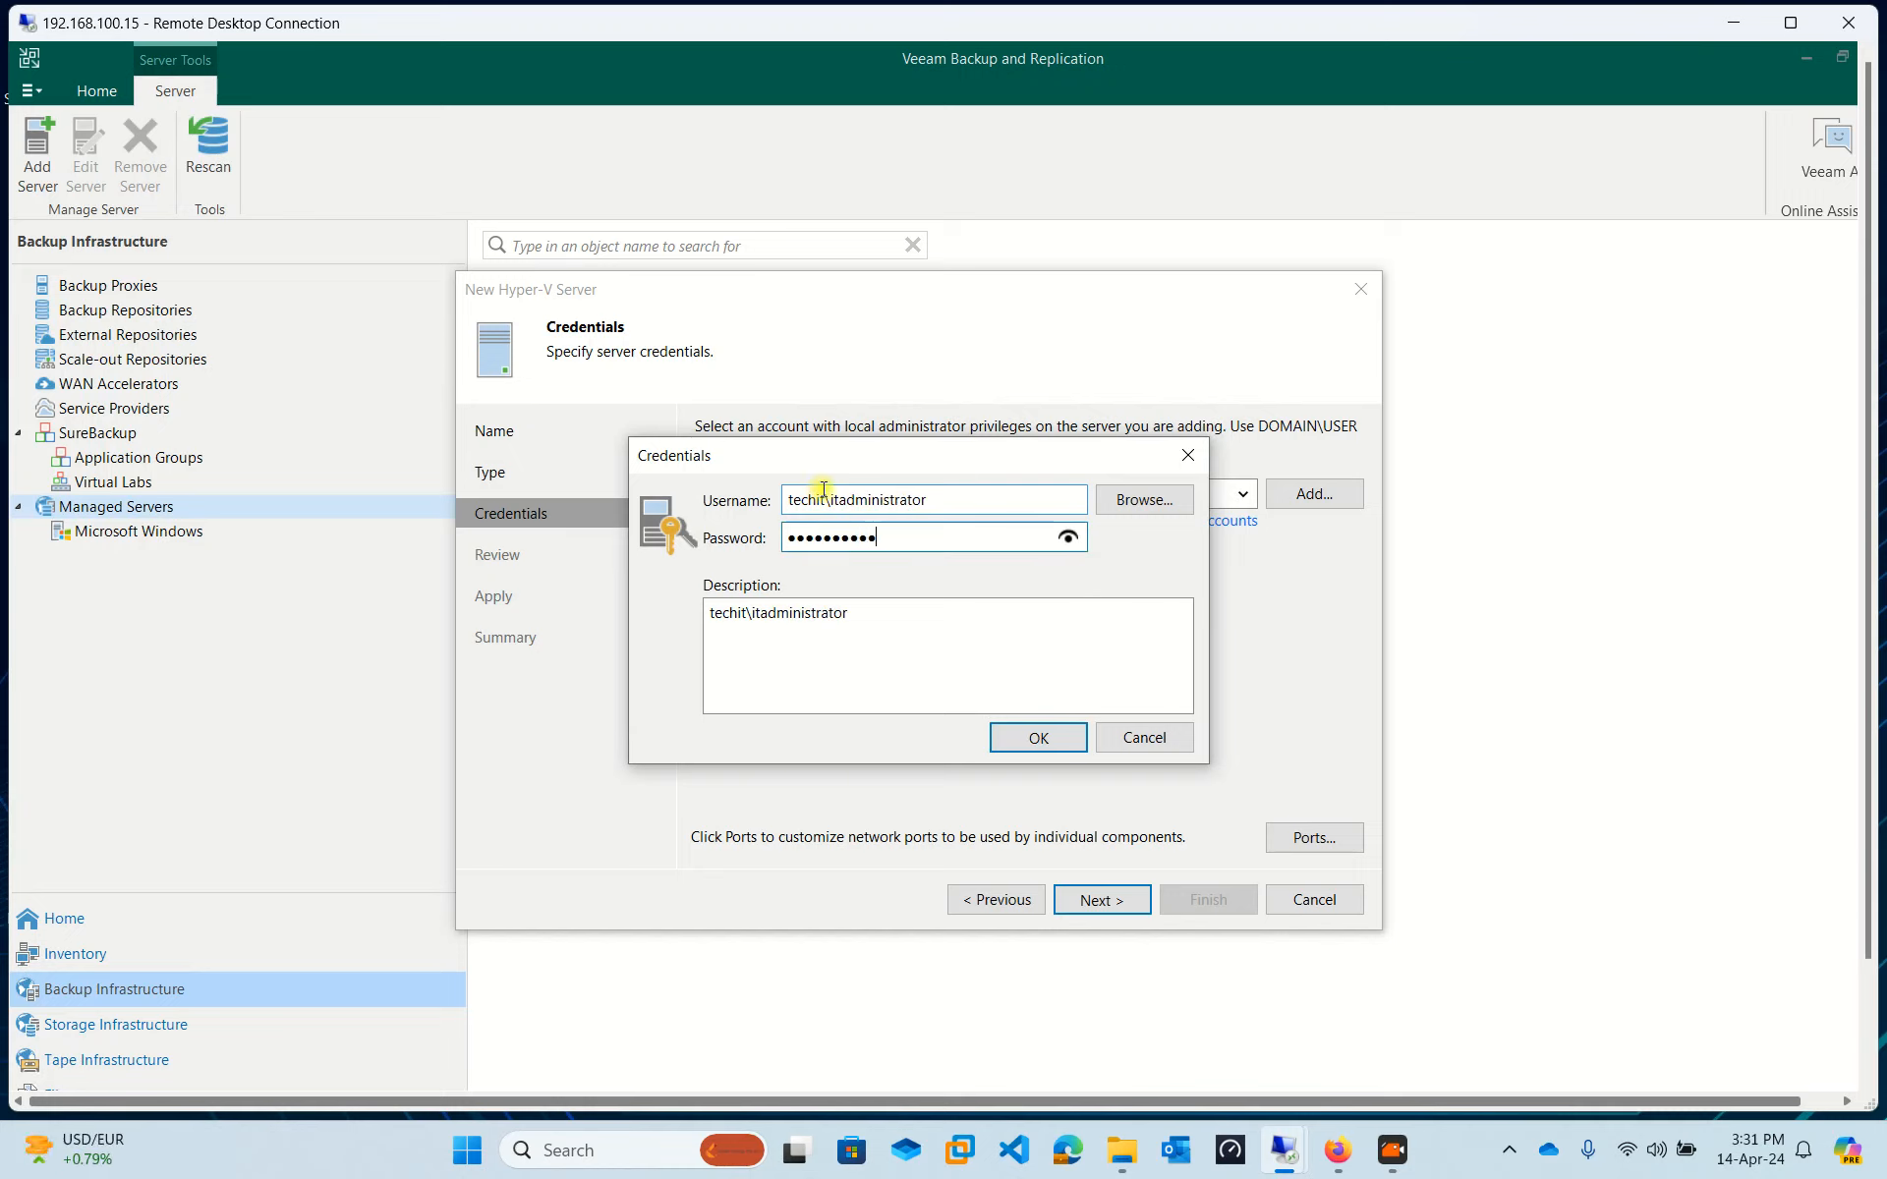
{"action": "left_click_drag", "start_coordinate": [950, 455], "coordinate": [943, 556]}
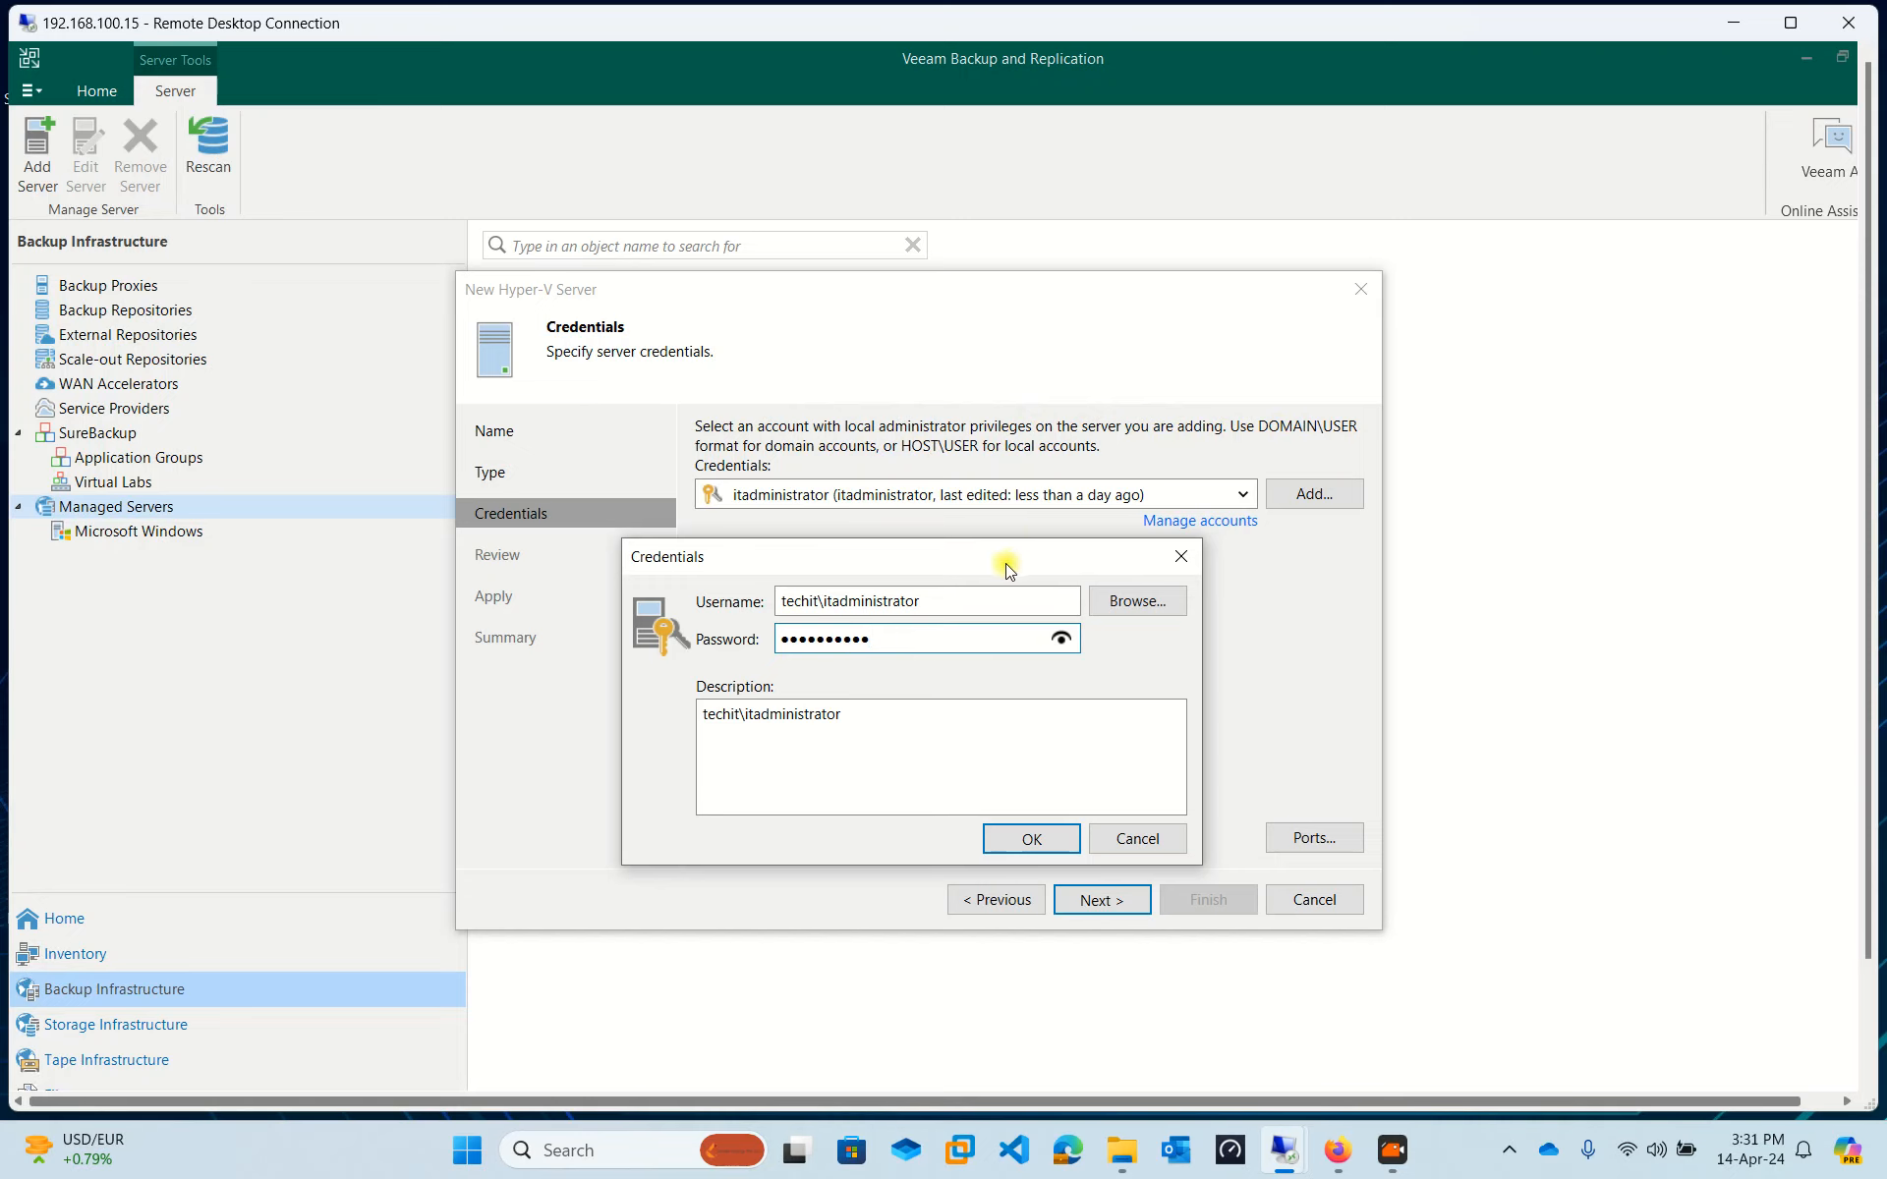
{"action": "left_click_drag", "start_coordinate": [1002, 545], "coordinate": [1018, 470]}
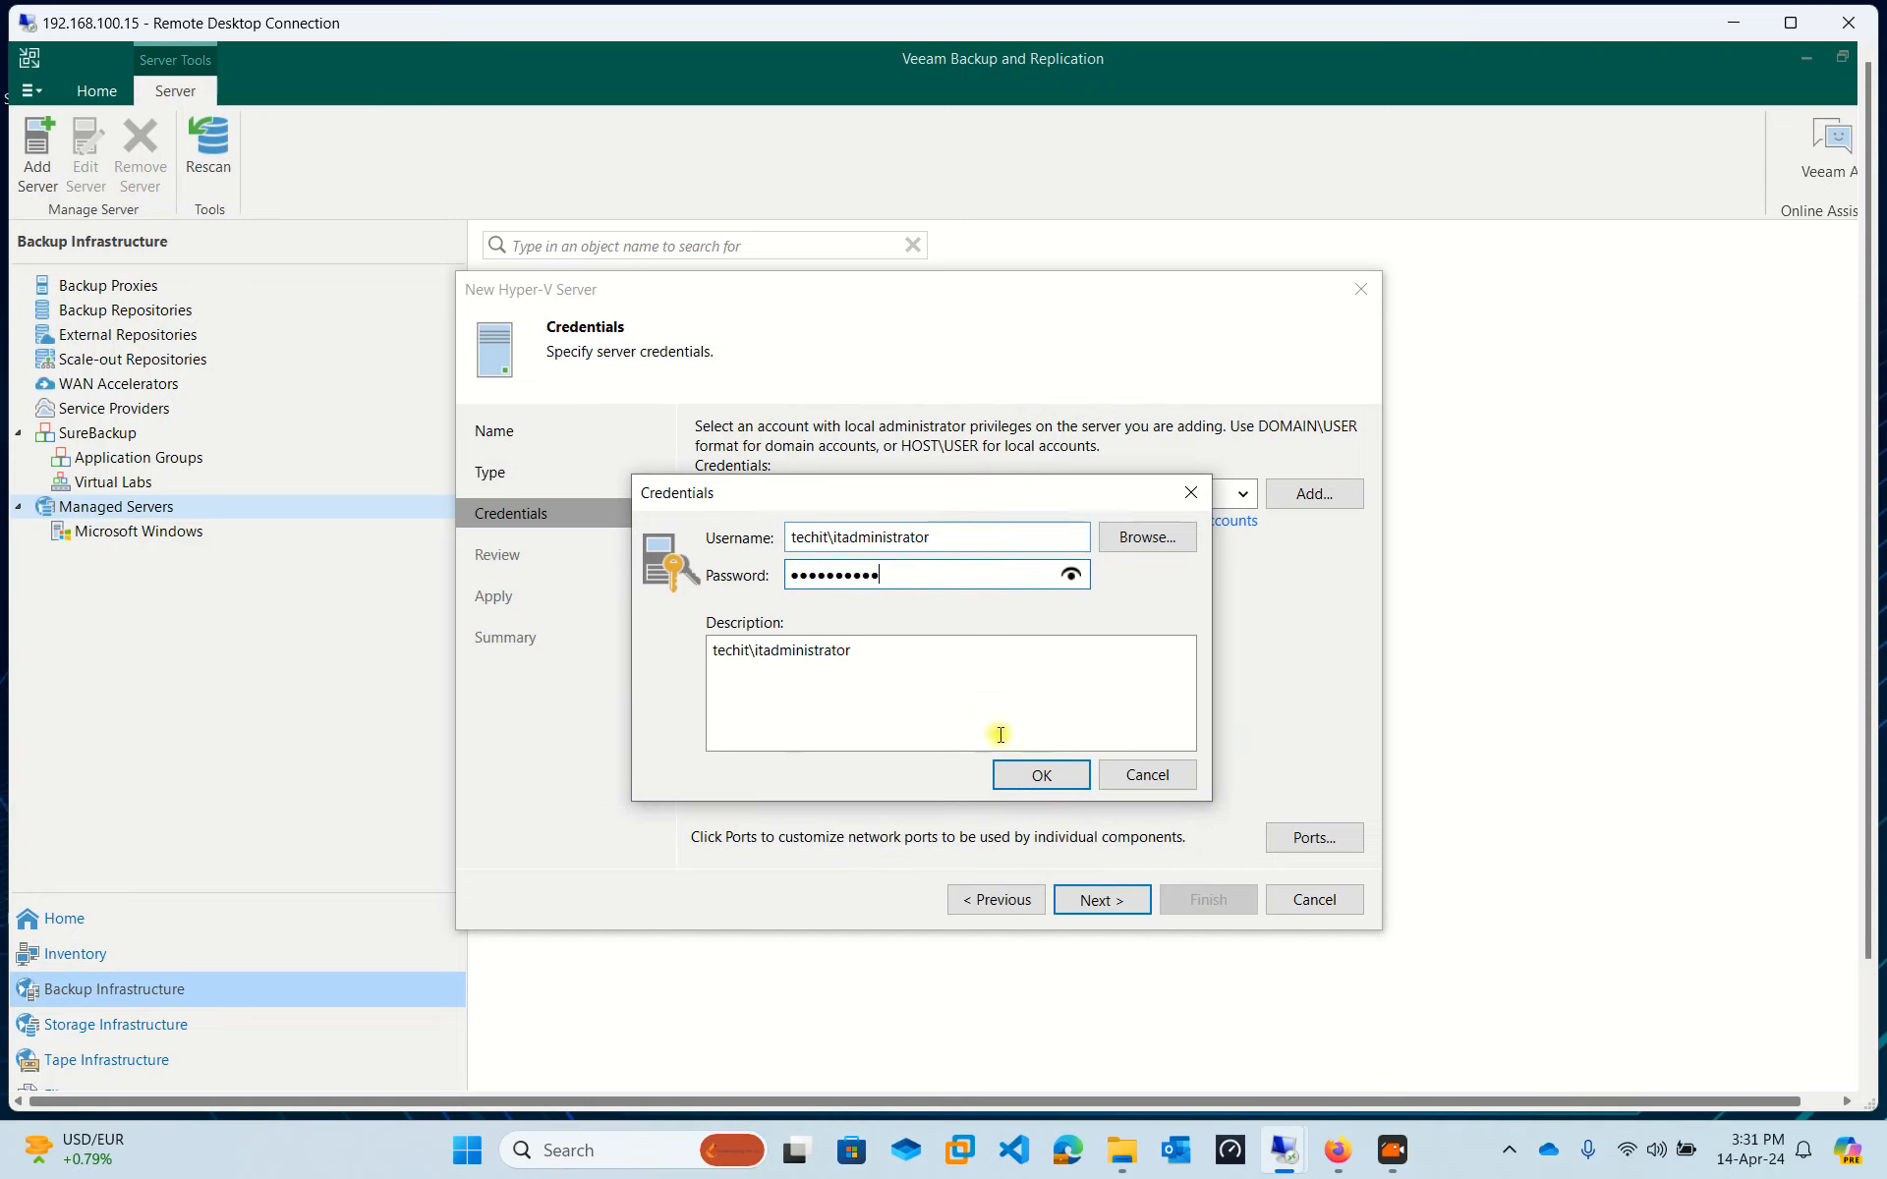
{"action": "left_click", "coordinate": [1037, 775]}
{"action": "left_click", "coordinate": [1116, 898]}
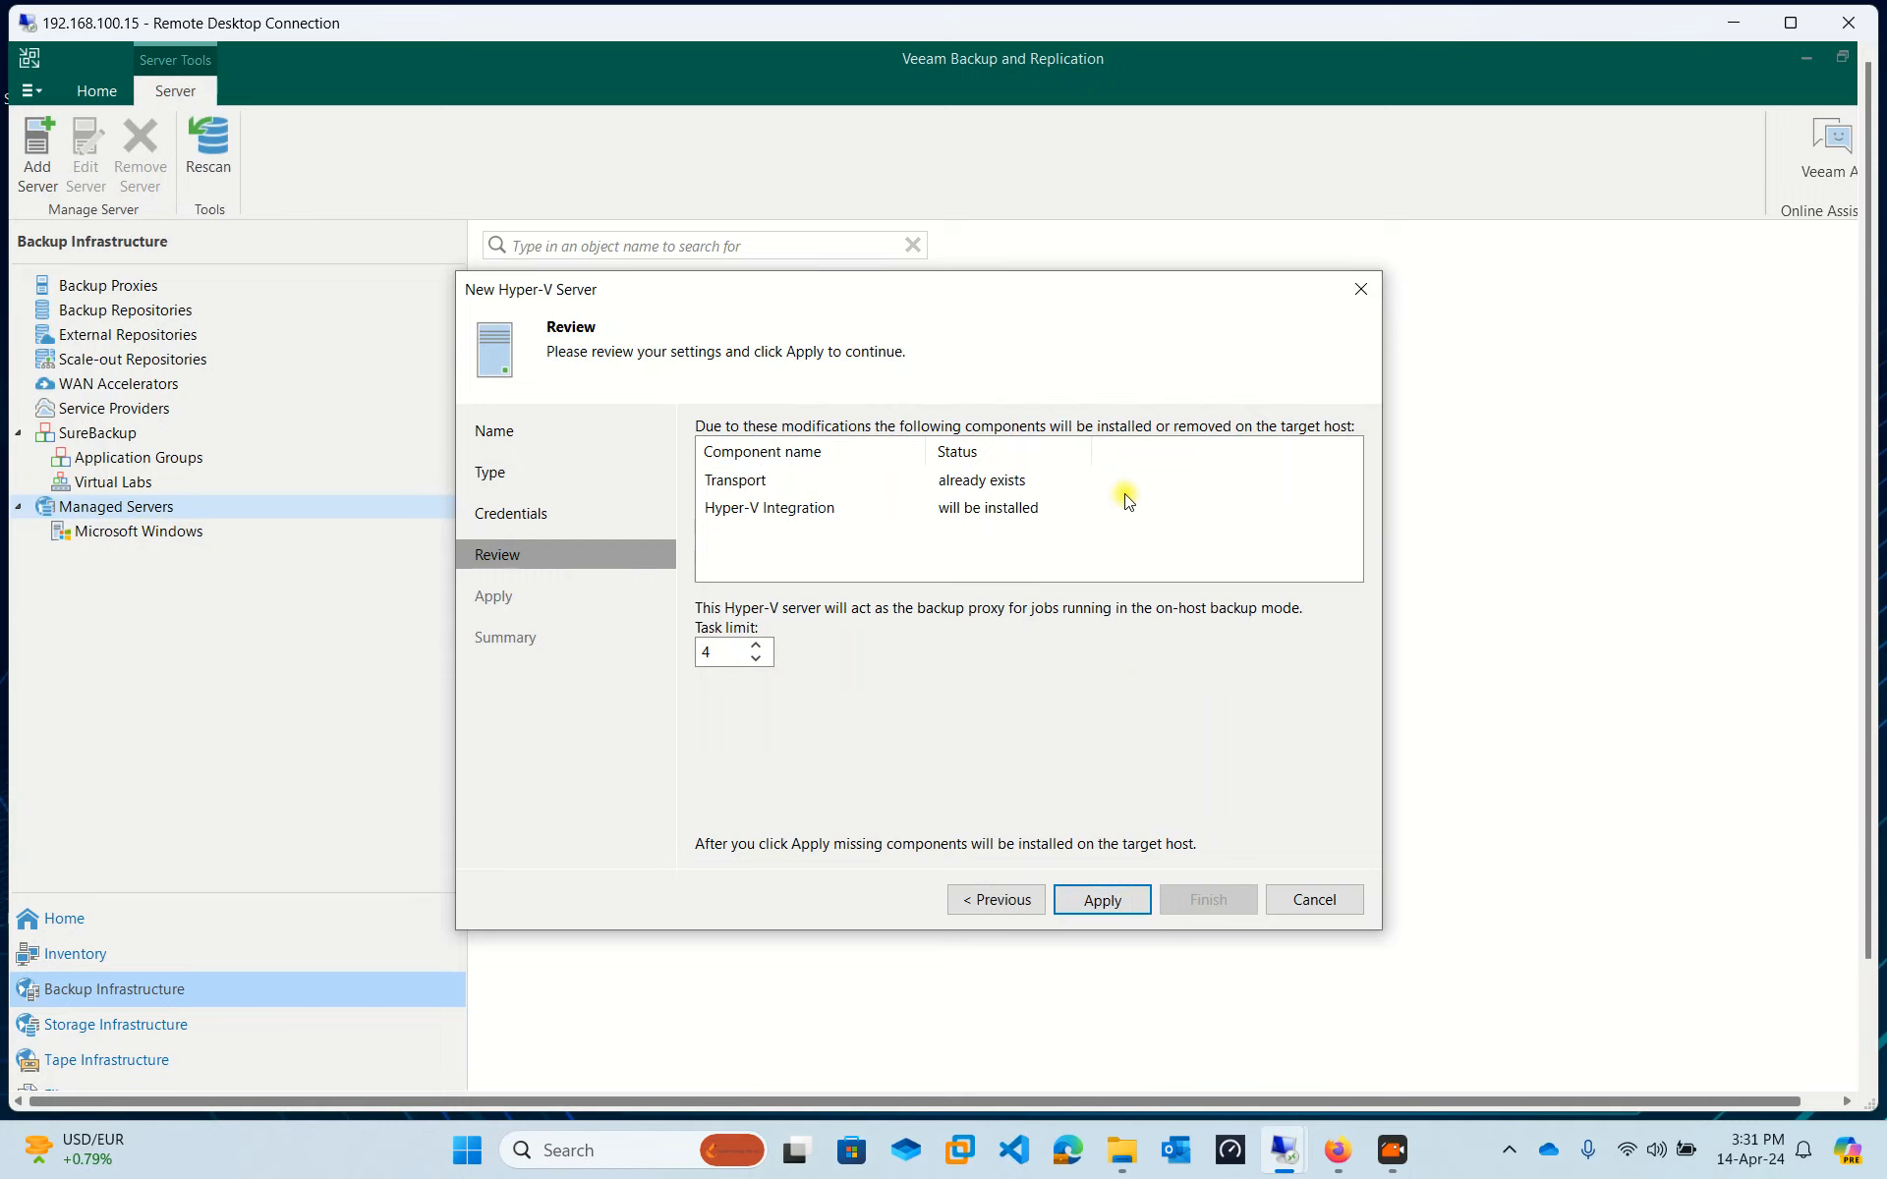
Apply the review to start installing Hyper-V Integration on the host.
{"action": "left_click", "coordinate": [1092, 900]}
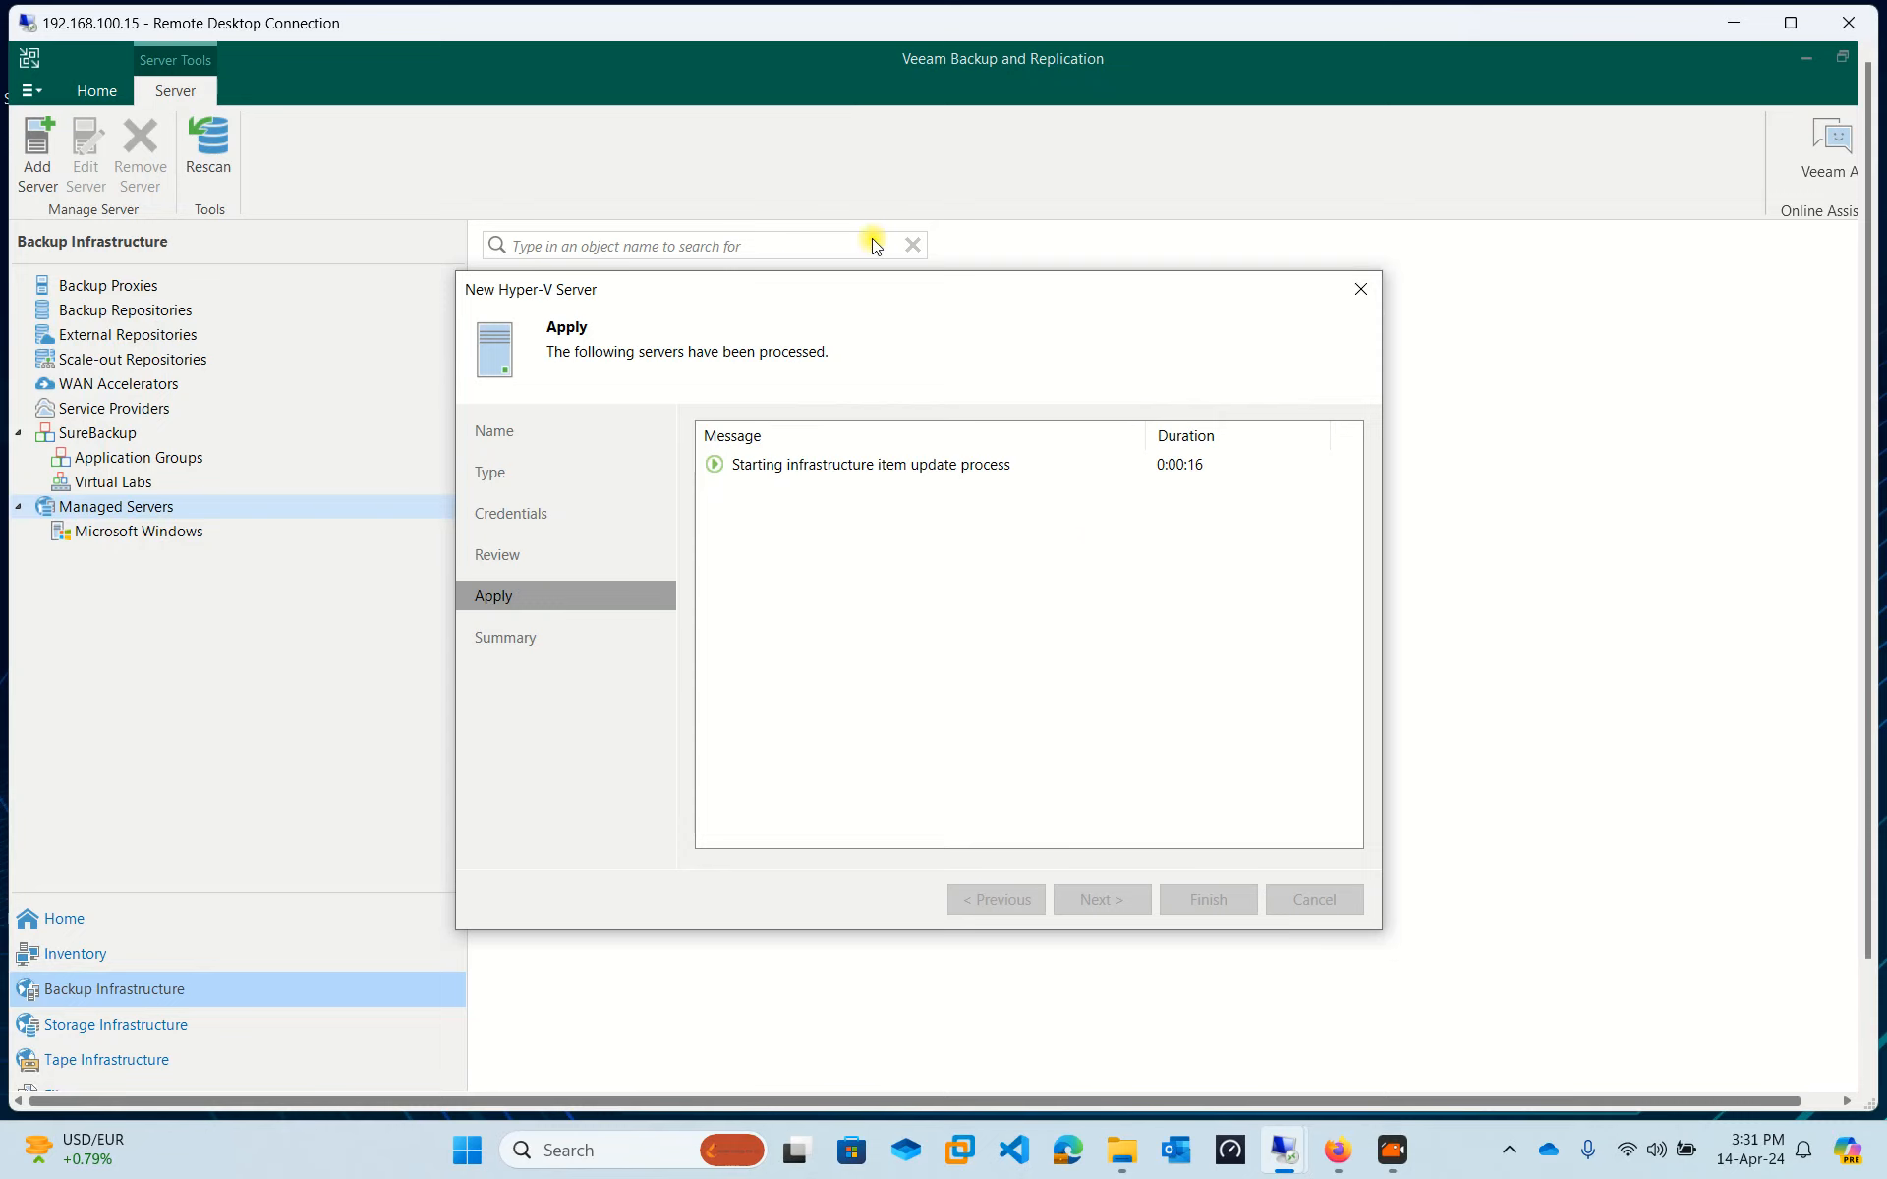
{"action": "left_click_drag", "start_coordinate": [869, 286], "coordinate": [872, 239]}
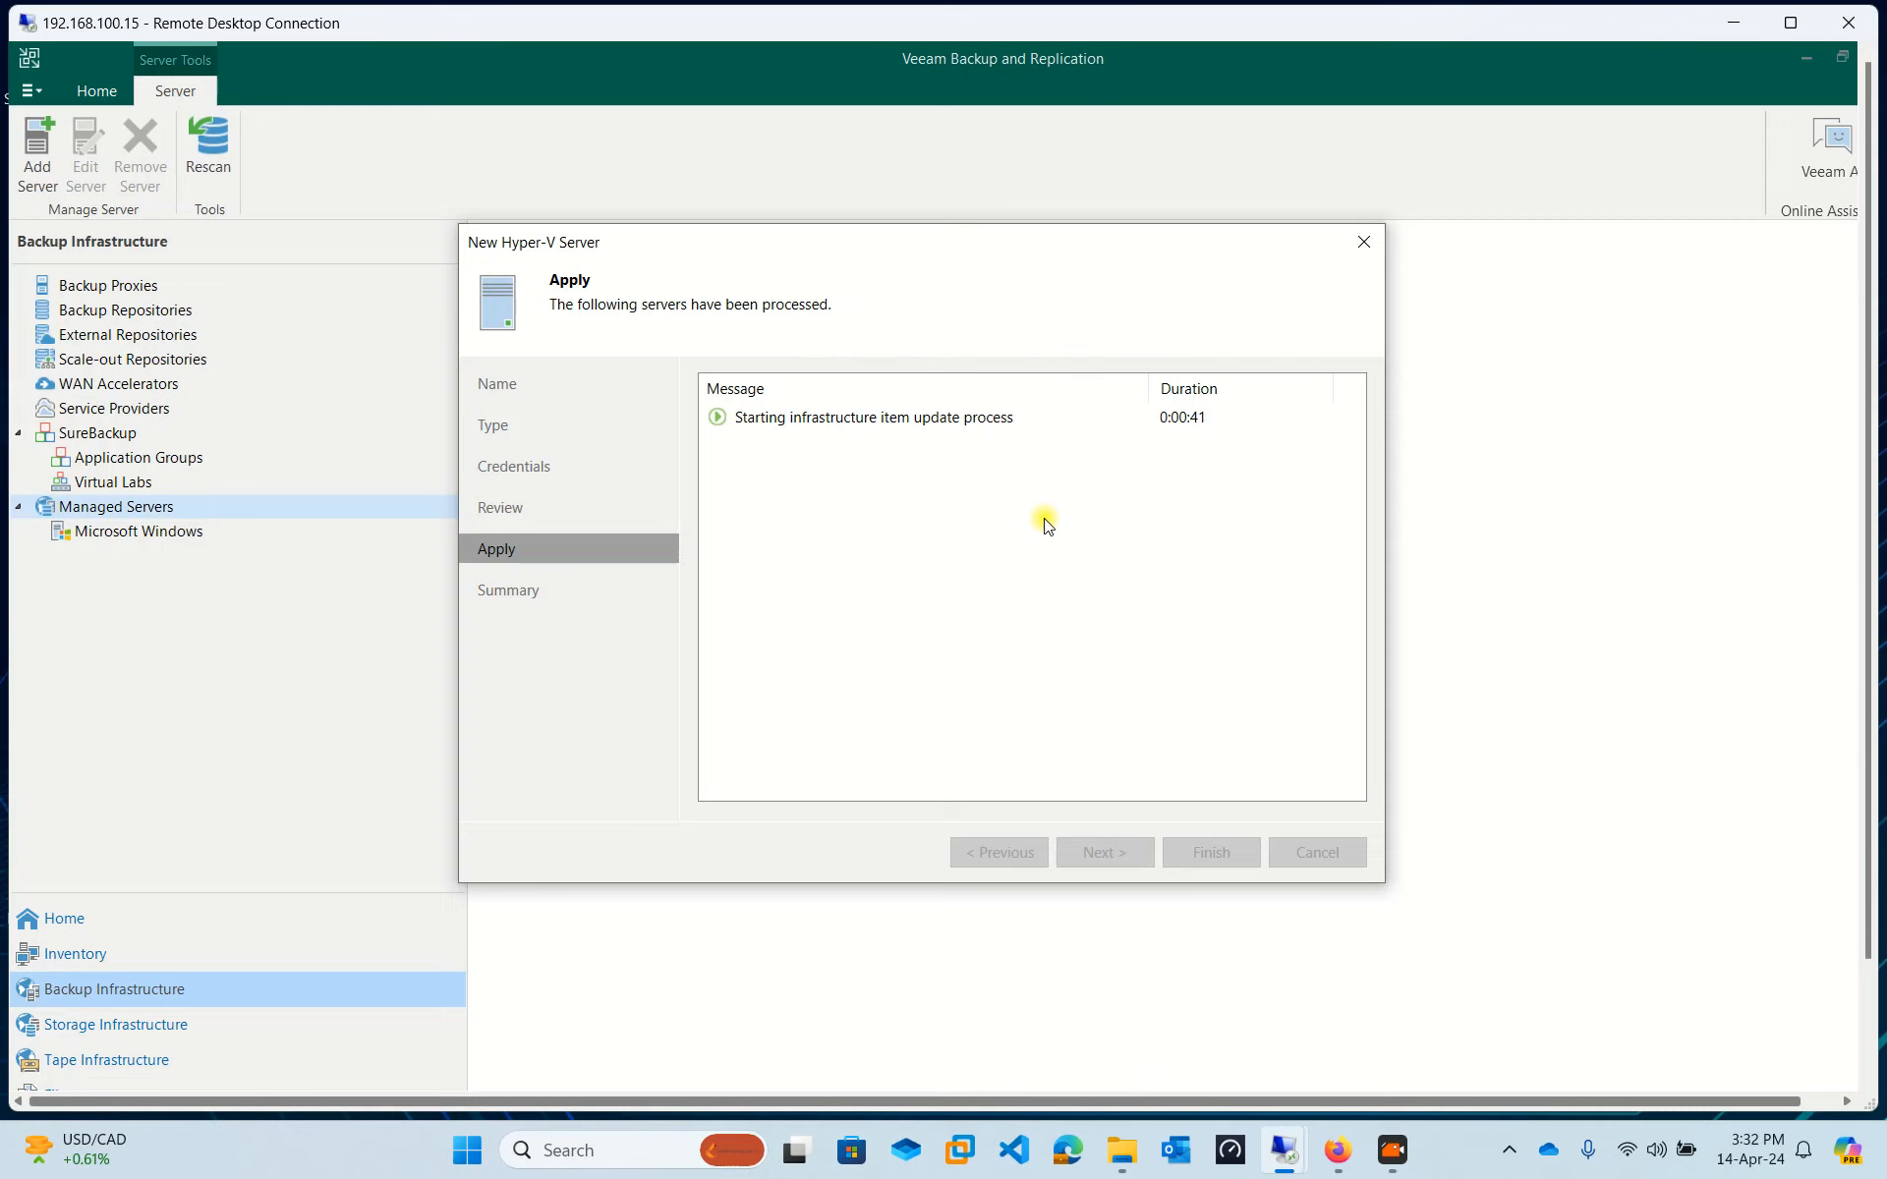
{"action": "left_click", "coordinate": [808, 420]}
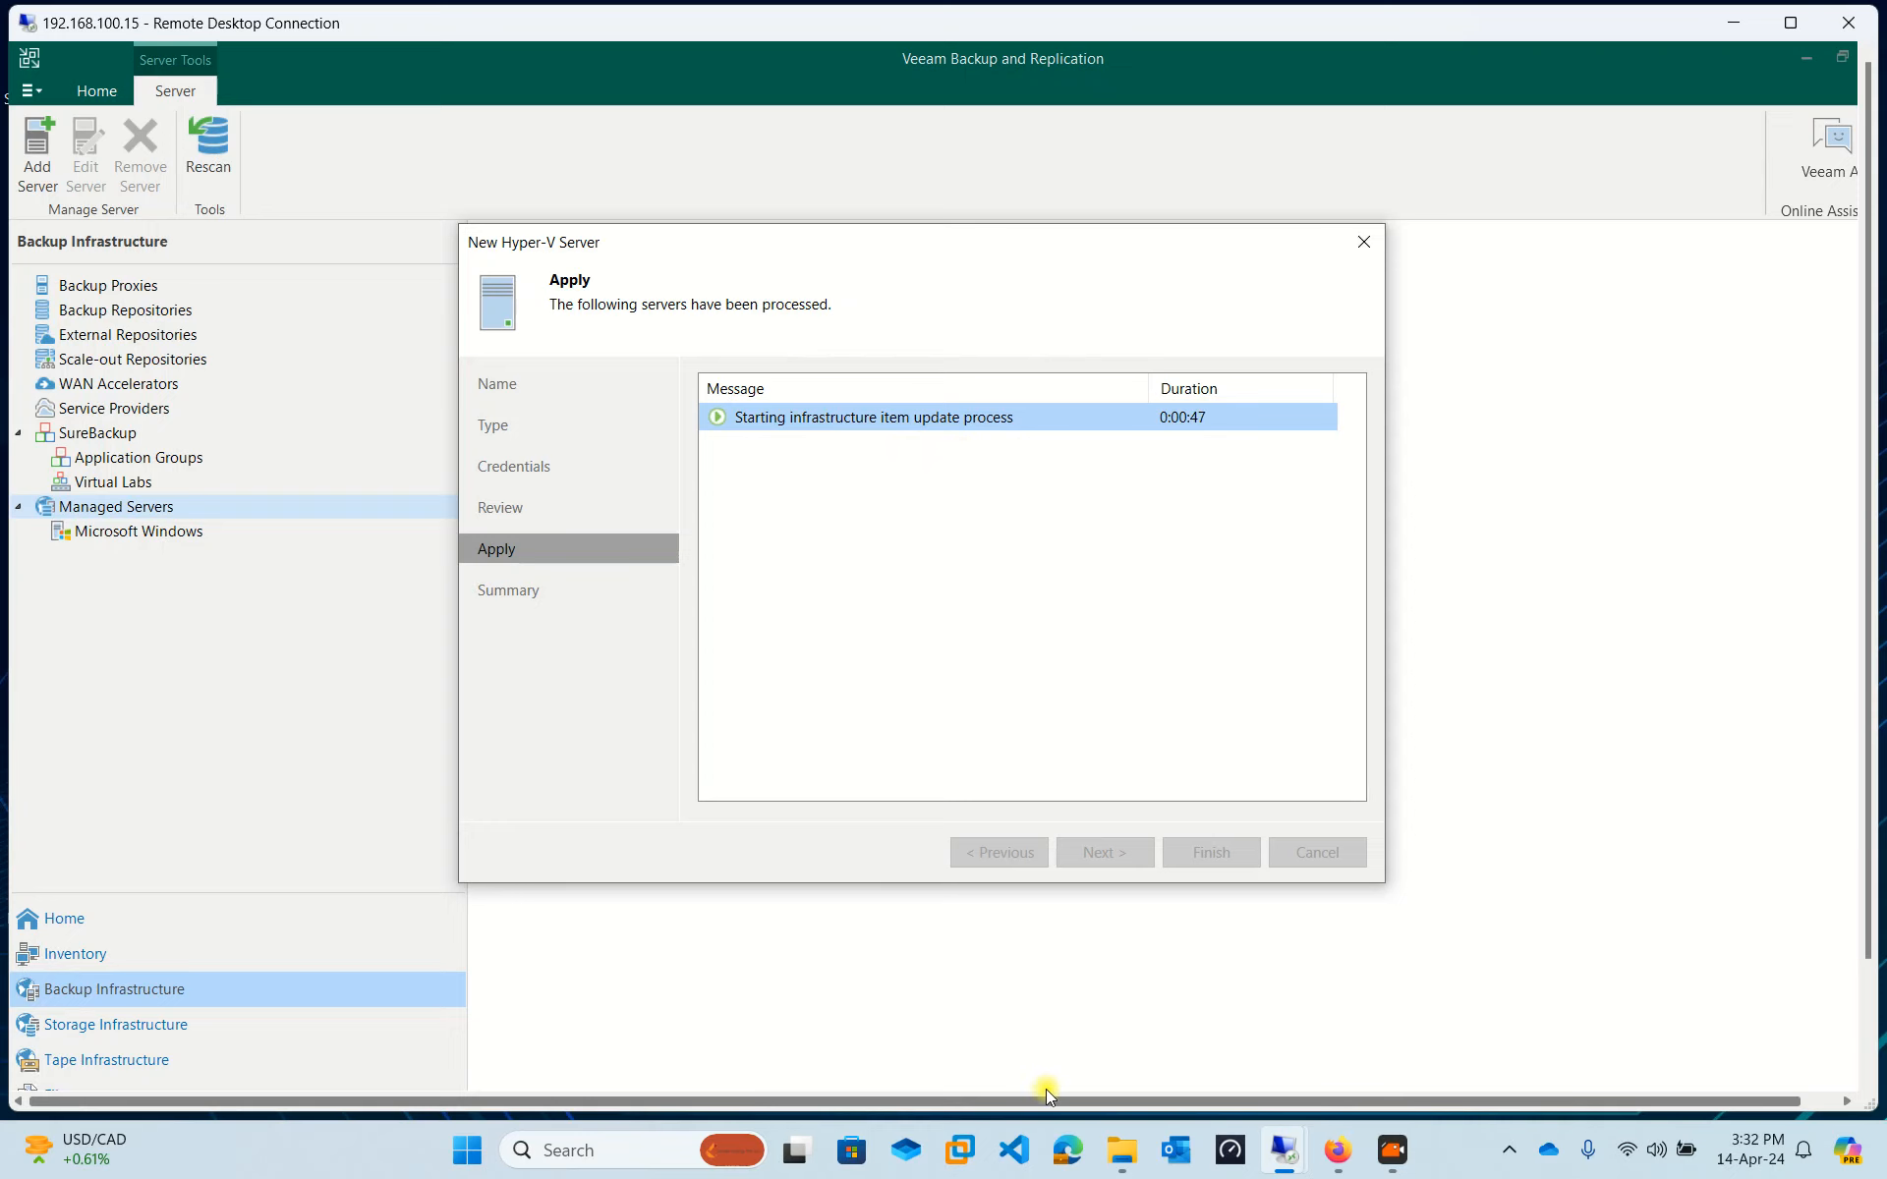
Return the session to full screen and, once the server is saved, continue to Summary.
{"action": "left_click", "coordinate": [1205, 688]}
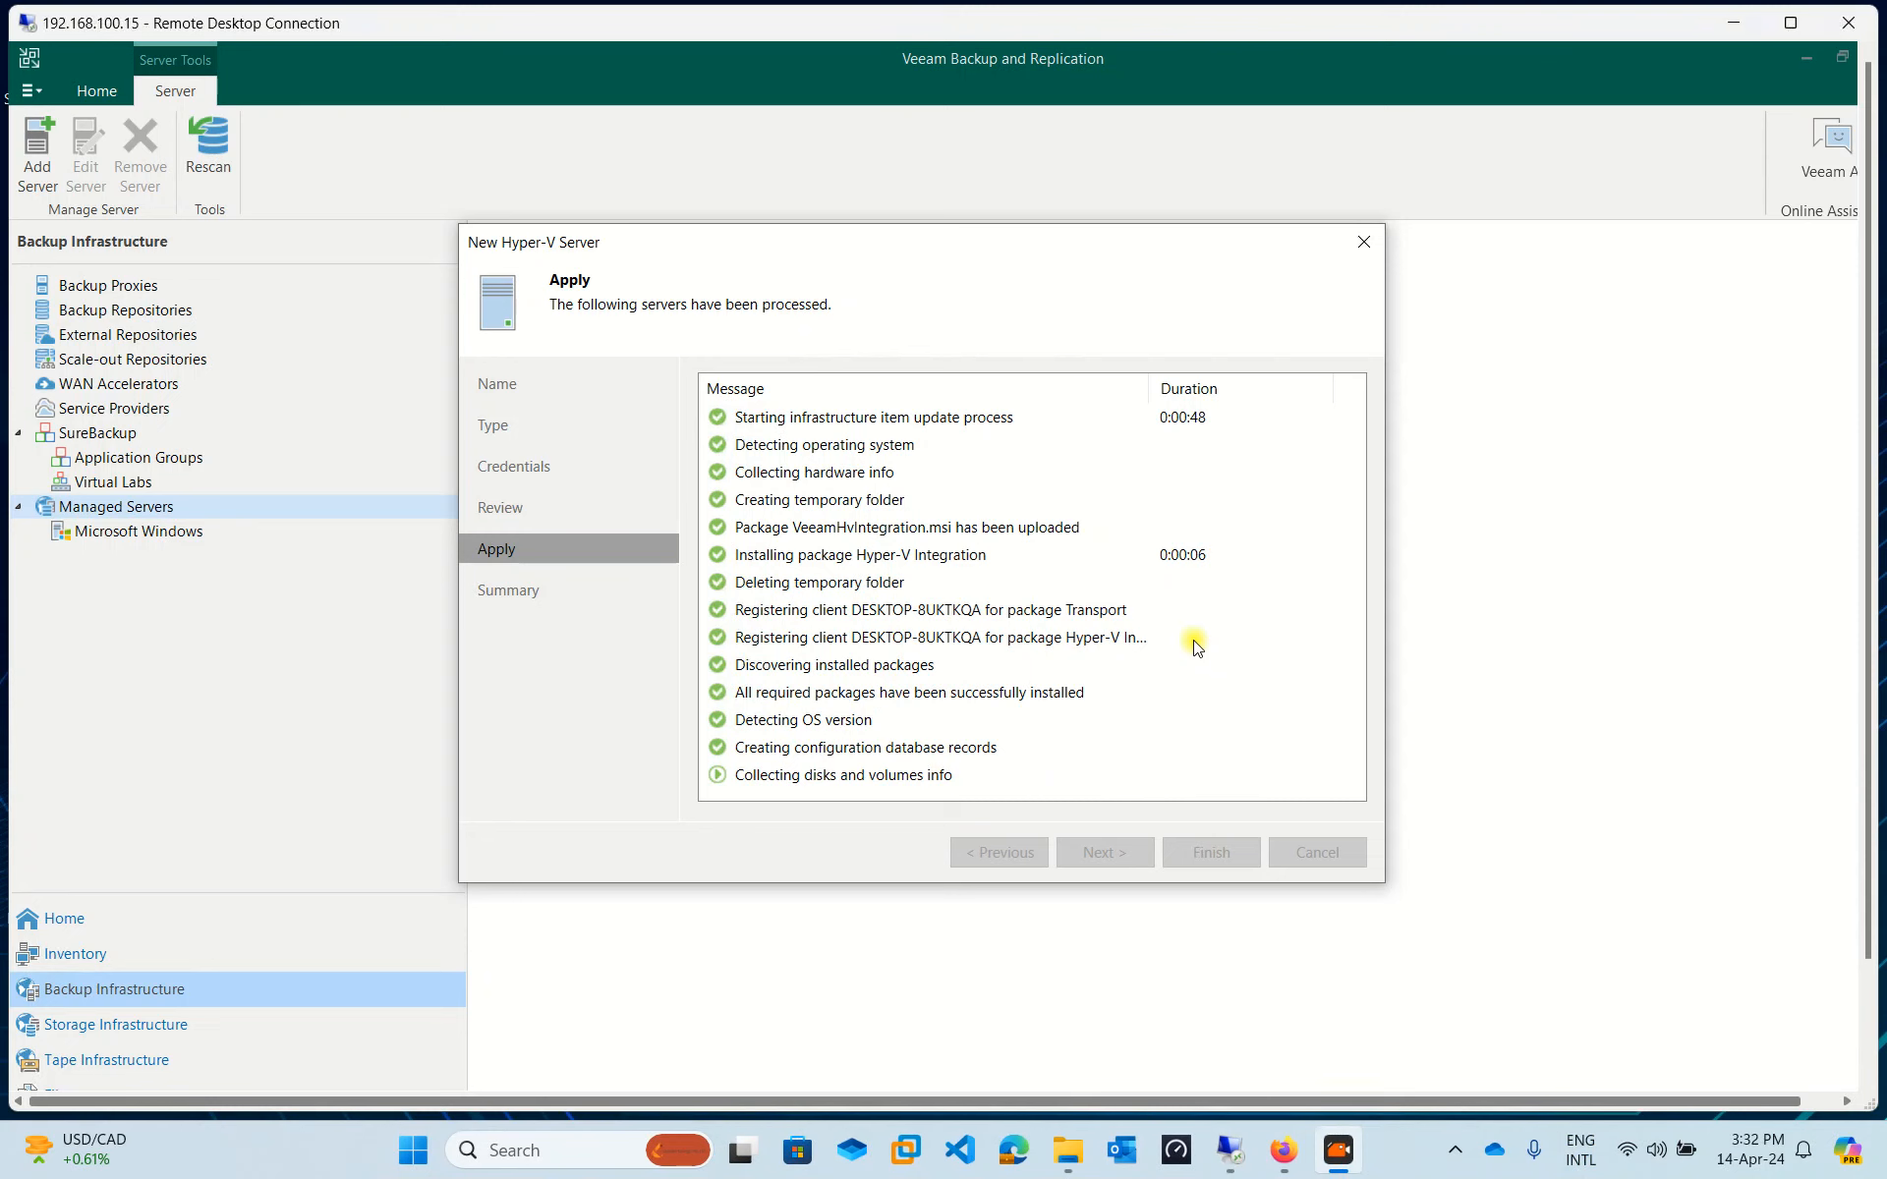
{"action": "left_click", "coordinate": [1192, 638]}
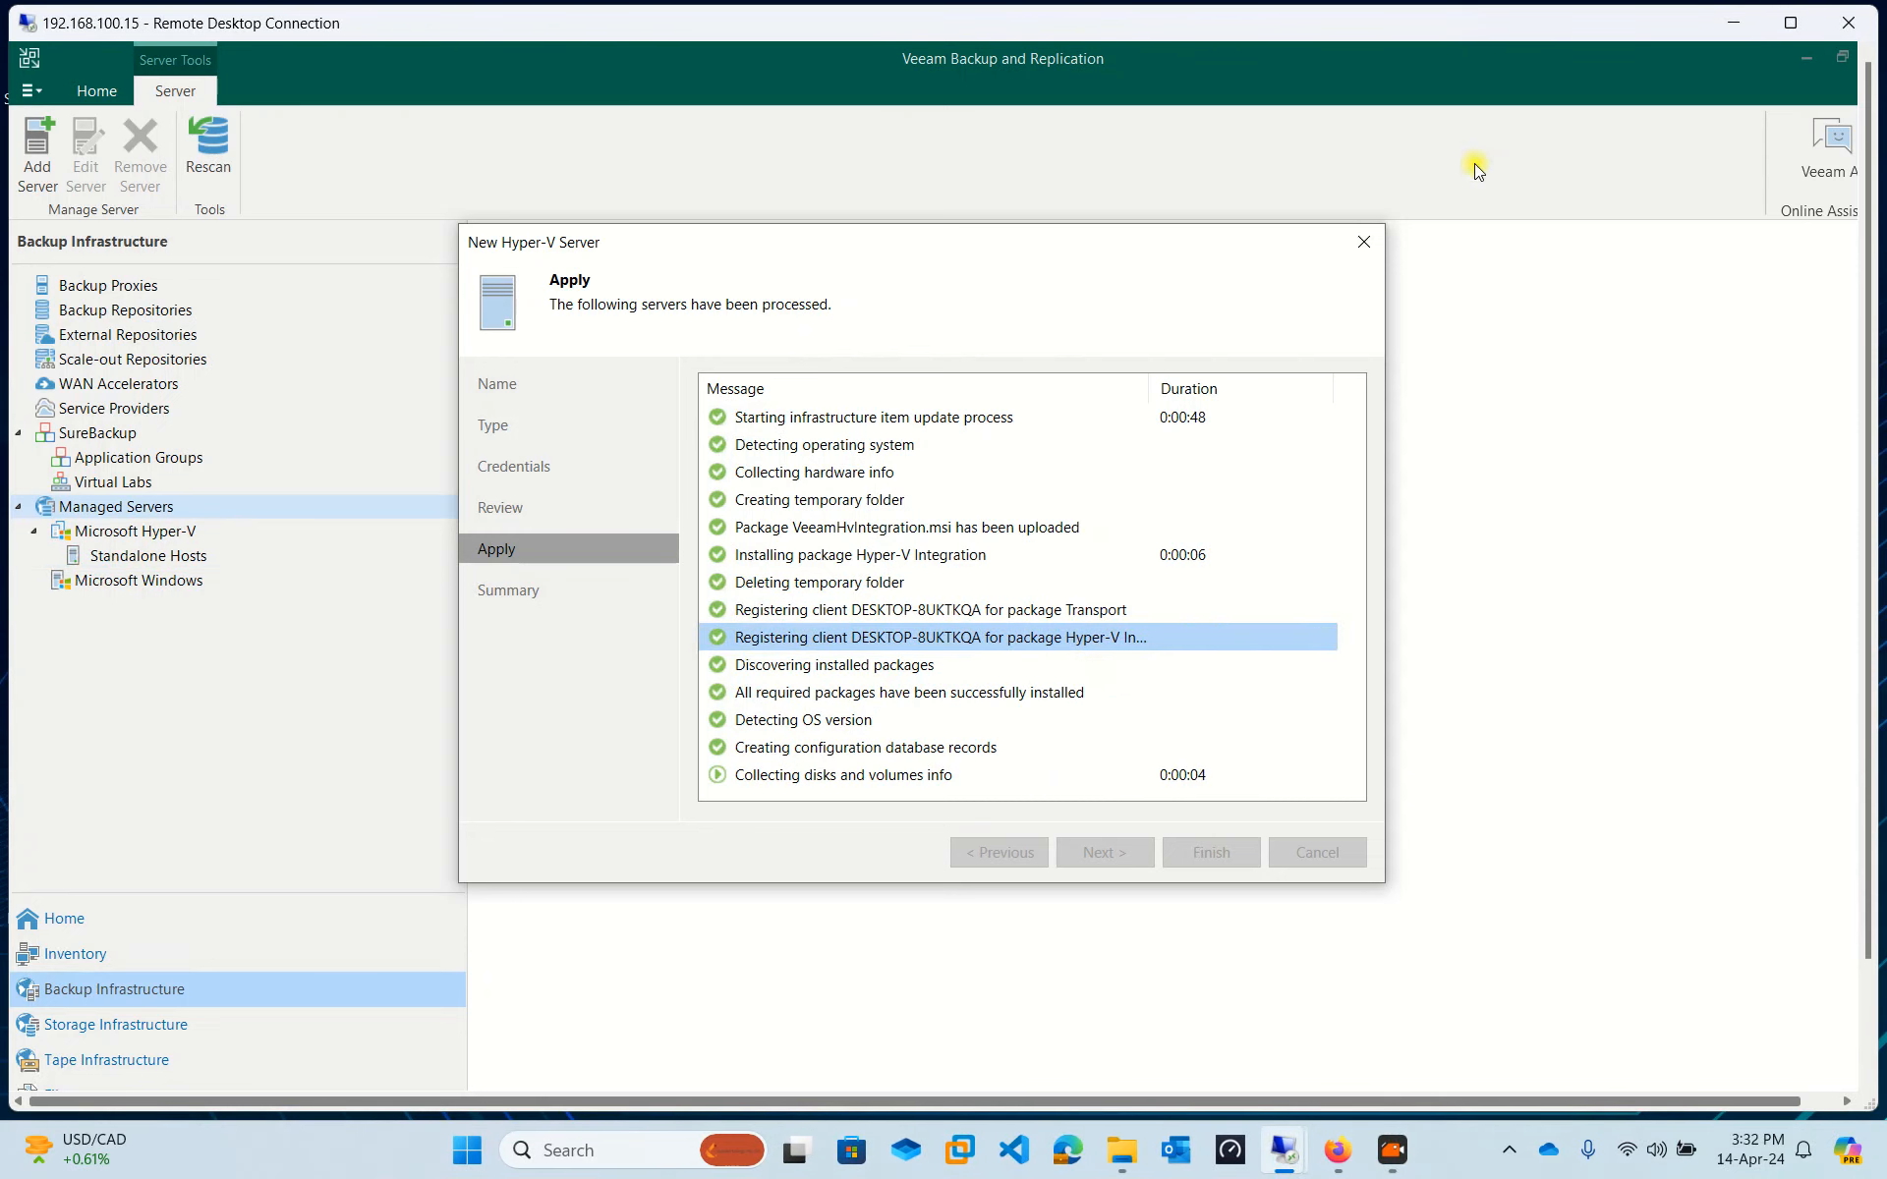
{"action": "left_click", "coordinate": [1790, 23]}
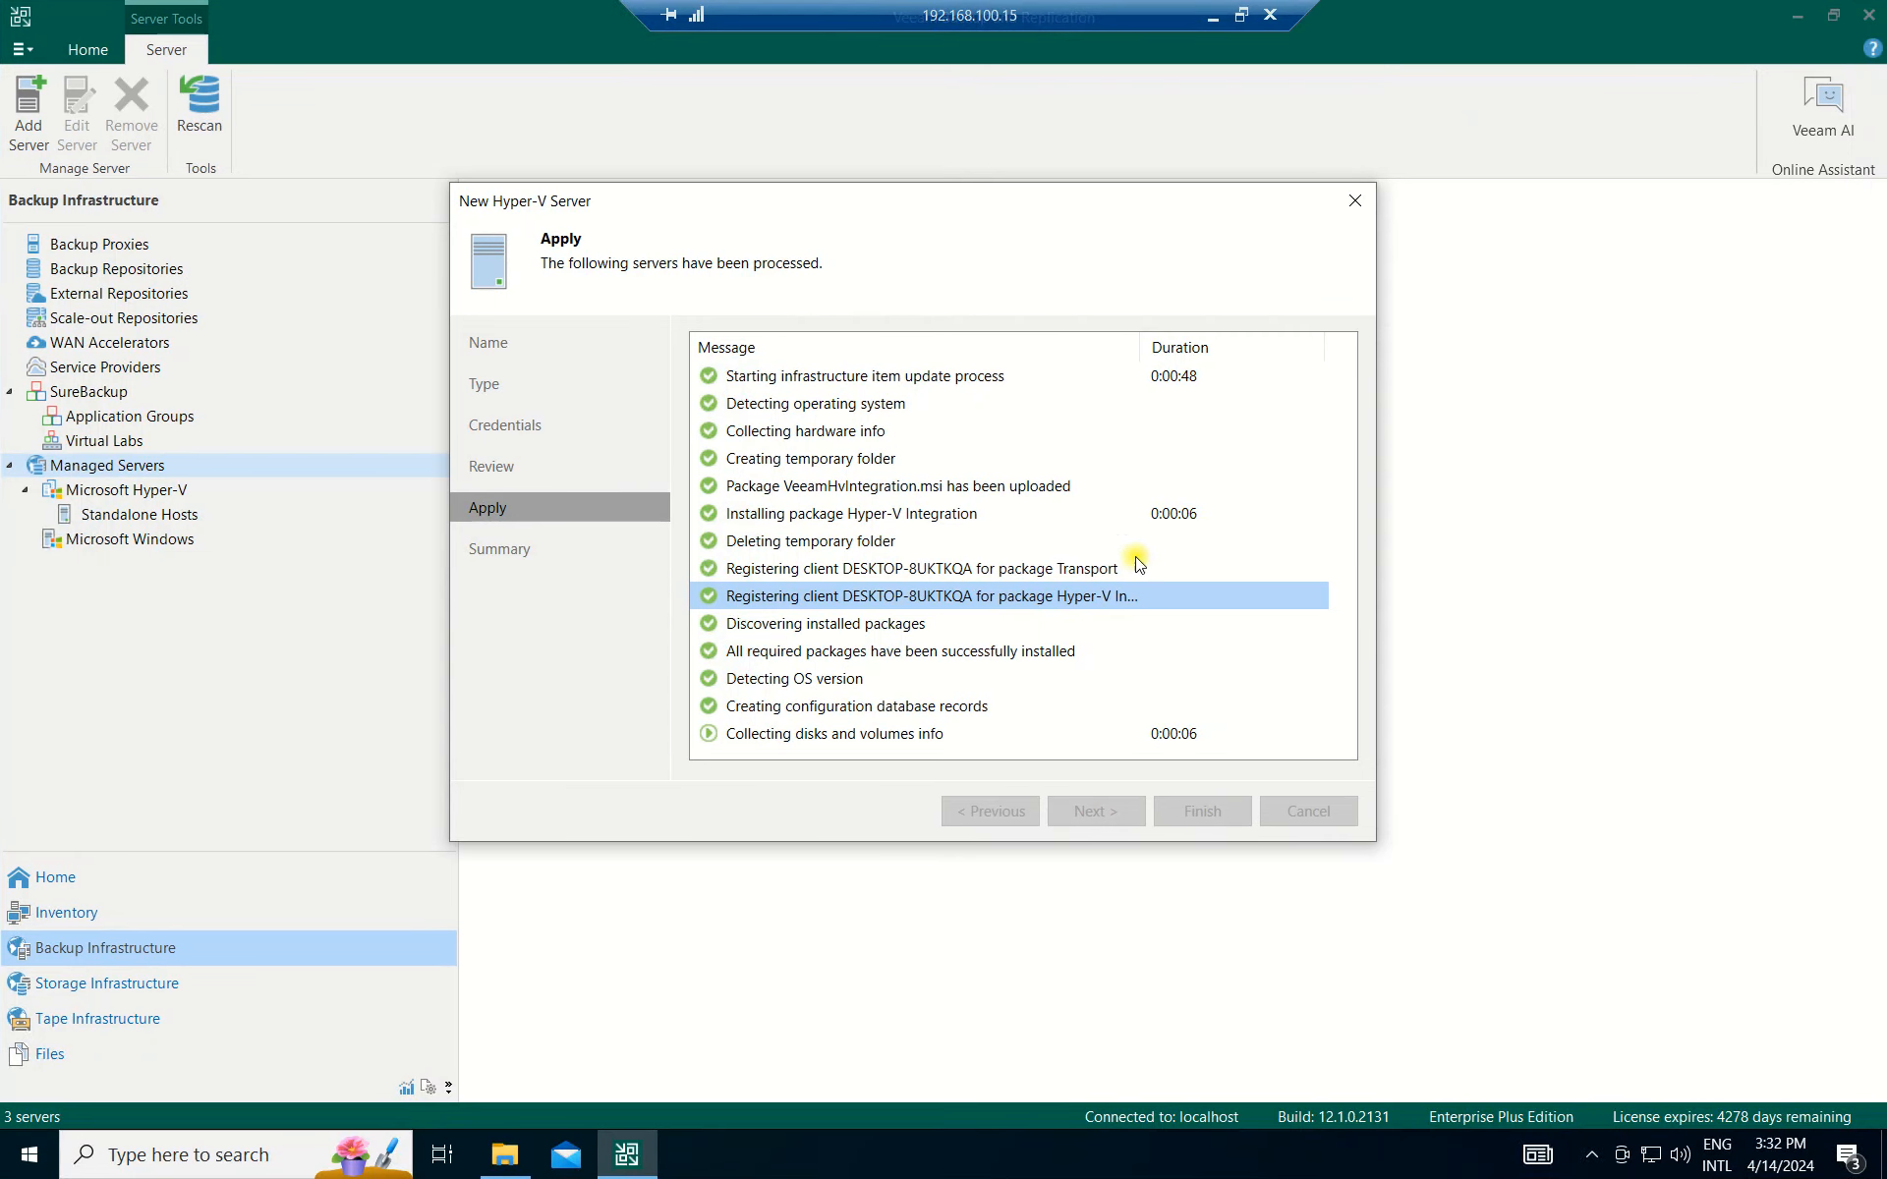
{"action": "left_click", "coordinate": [1015, 651]}
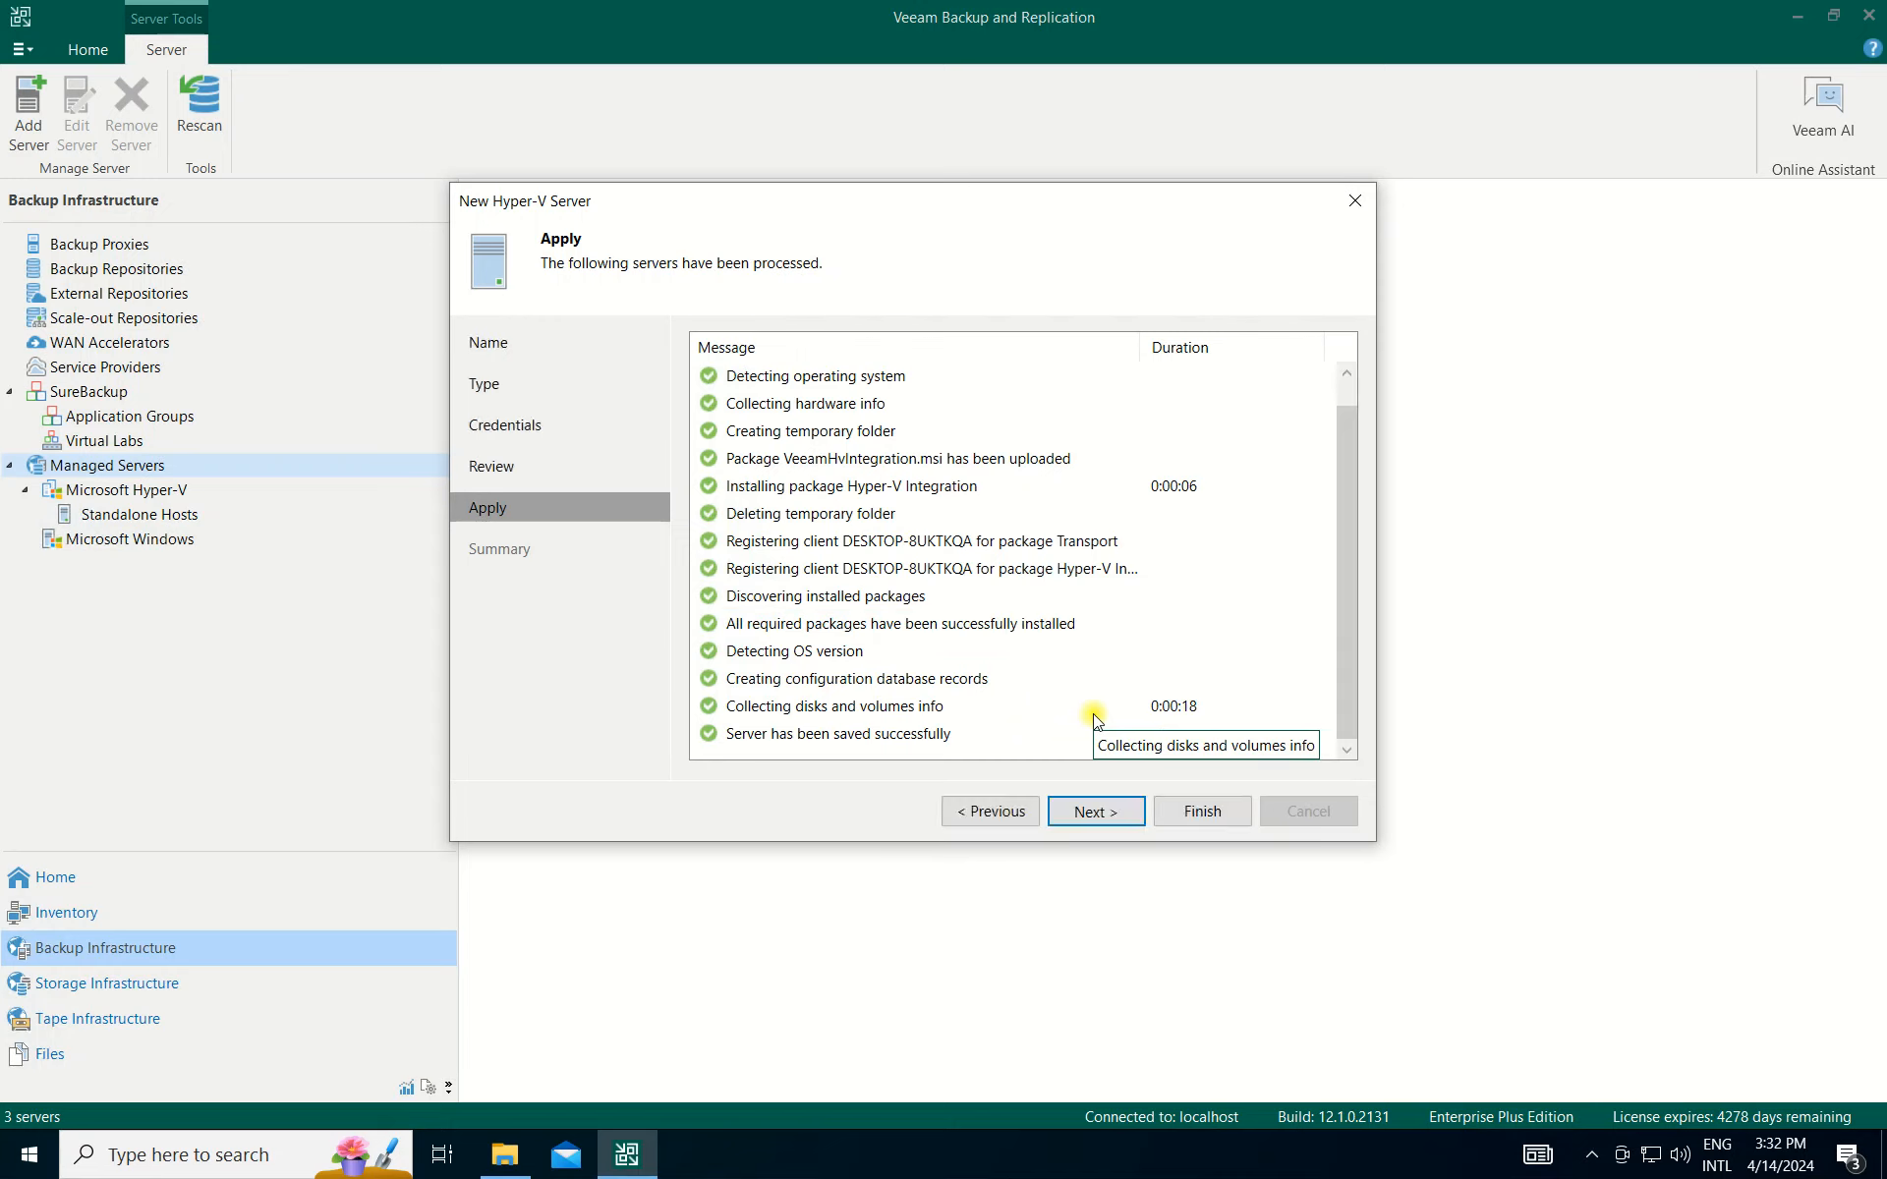
{"action": "left_click", "coordinate": [1097, 811]}
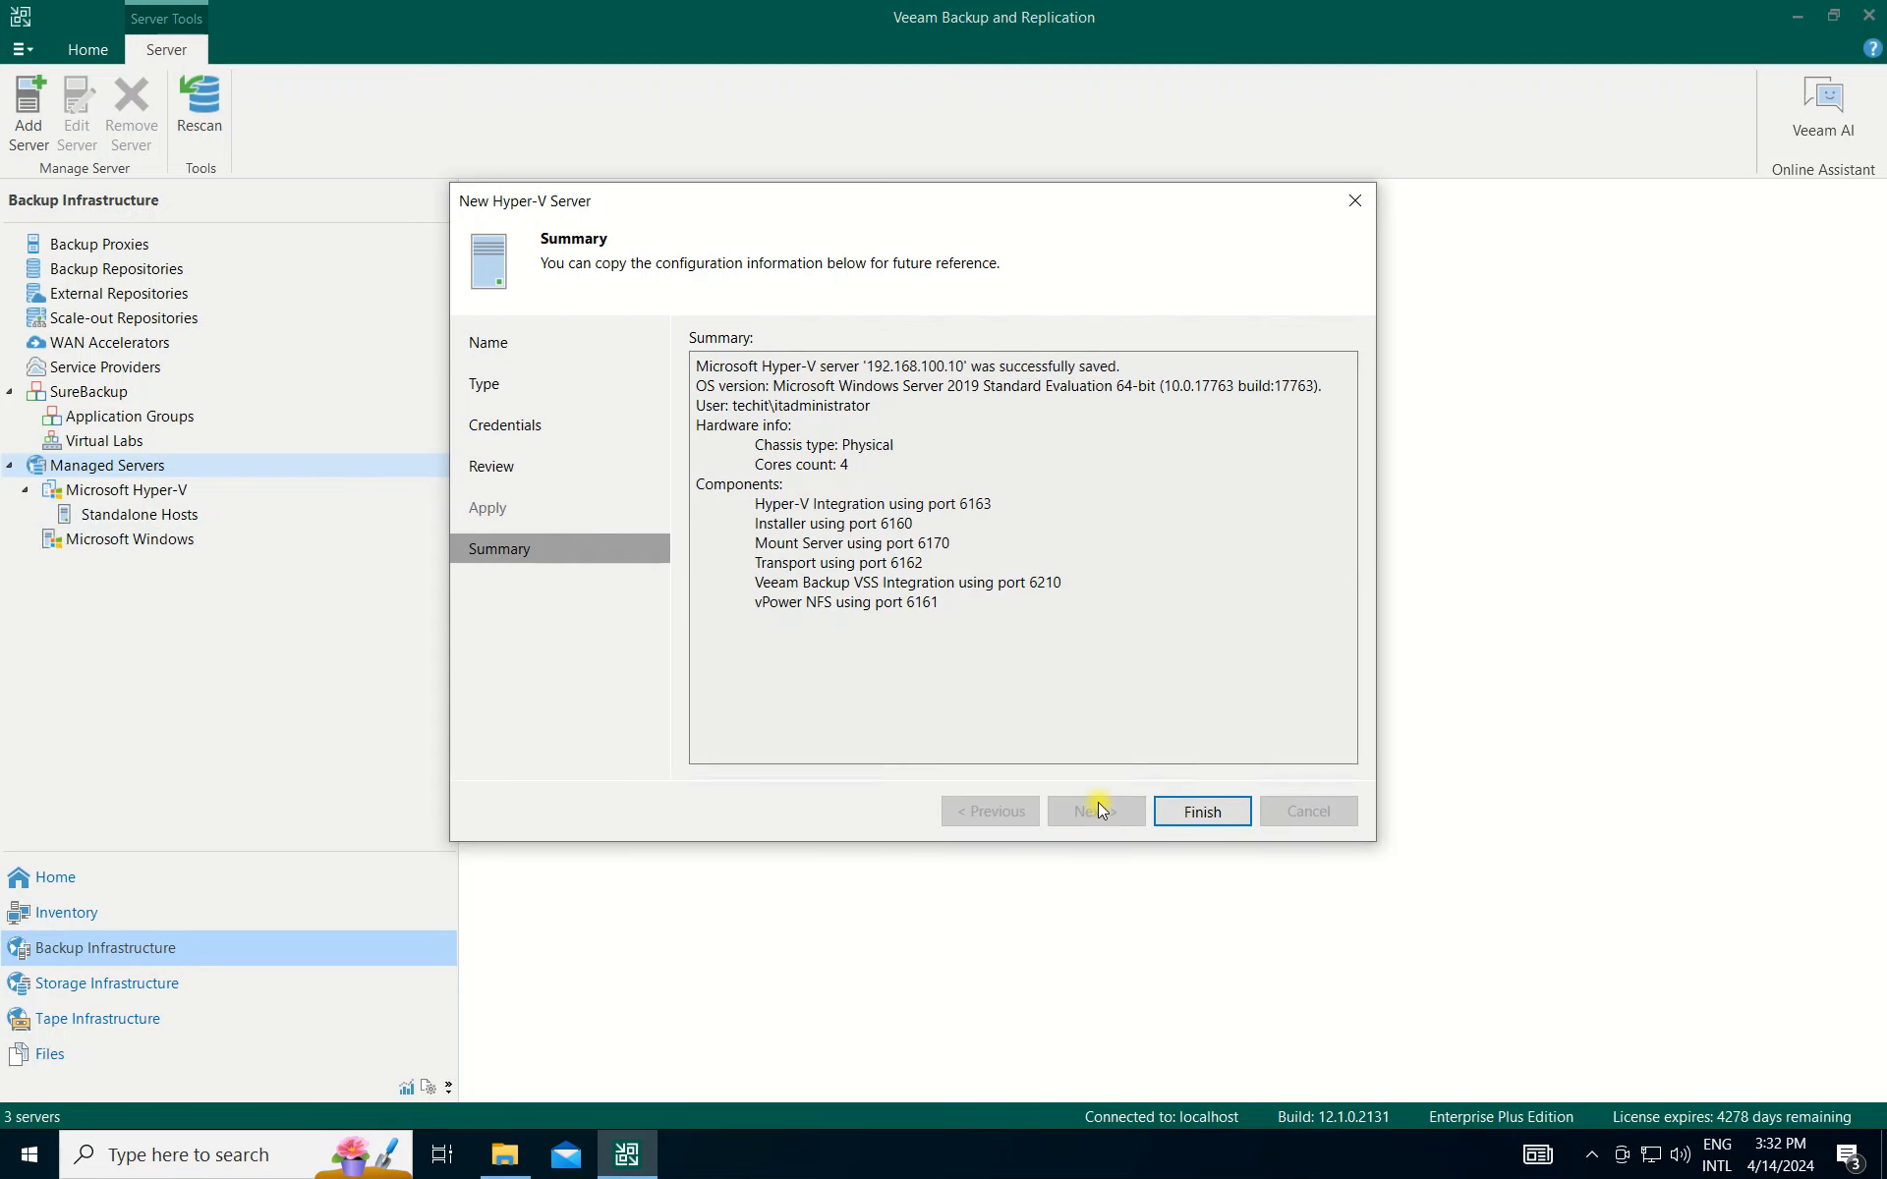
Finish the wizard and review the managed server entries, including Hyper-V host 192.168.100.10.
{"action": "left_click", "coordinate": [1199, 815]}
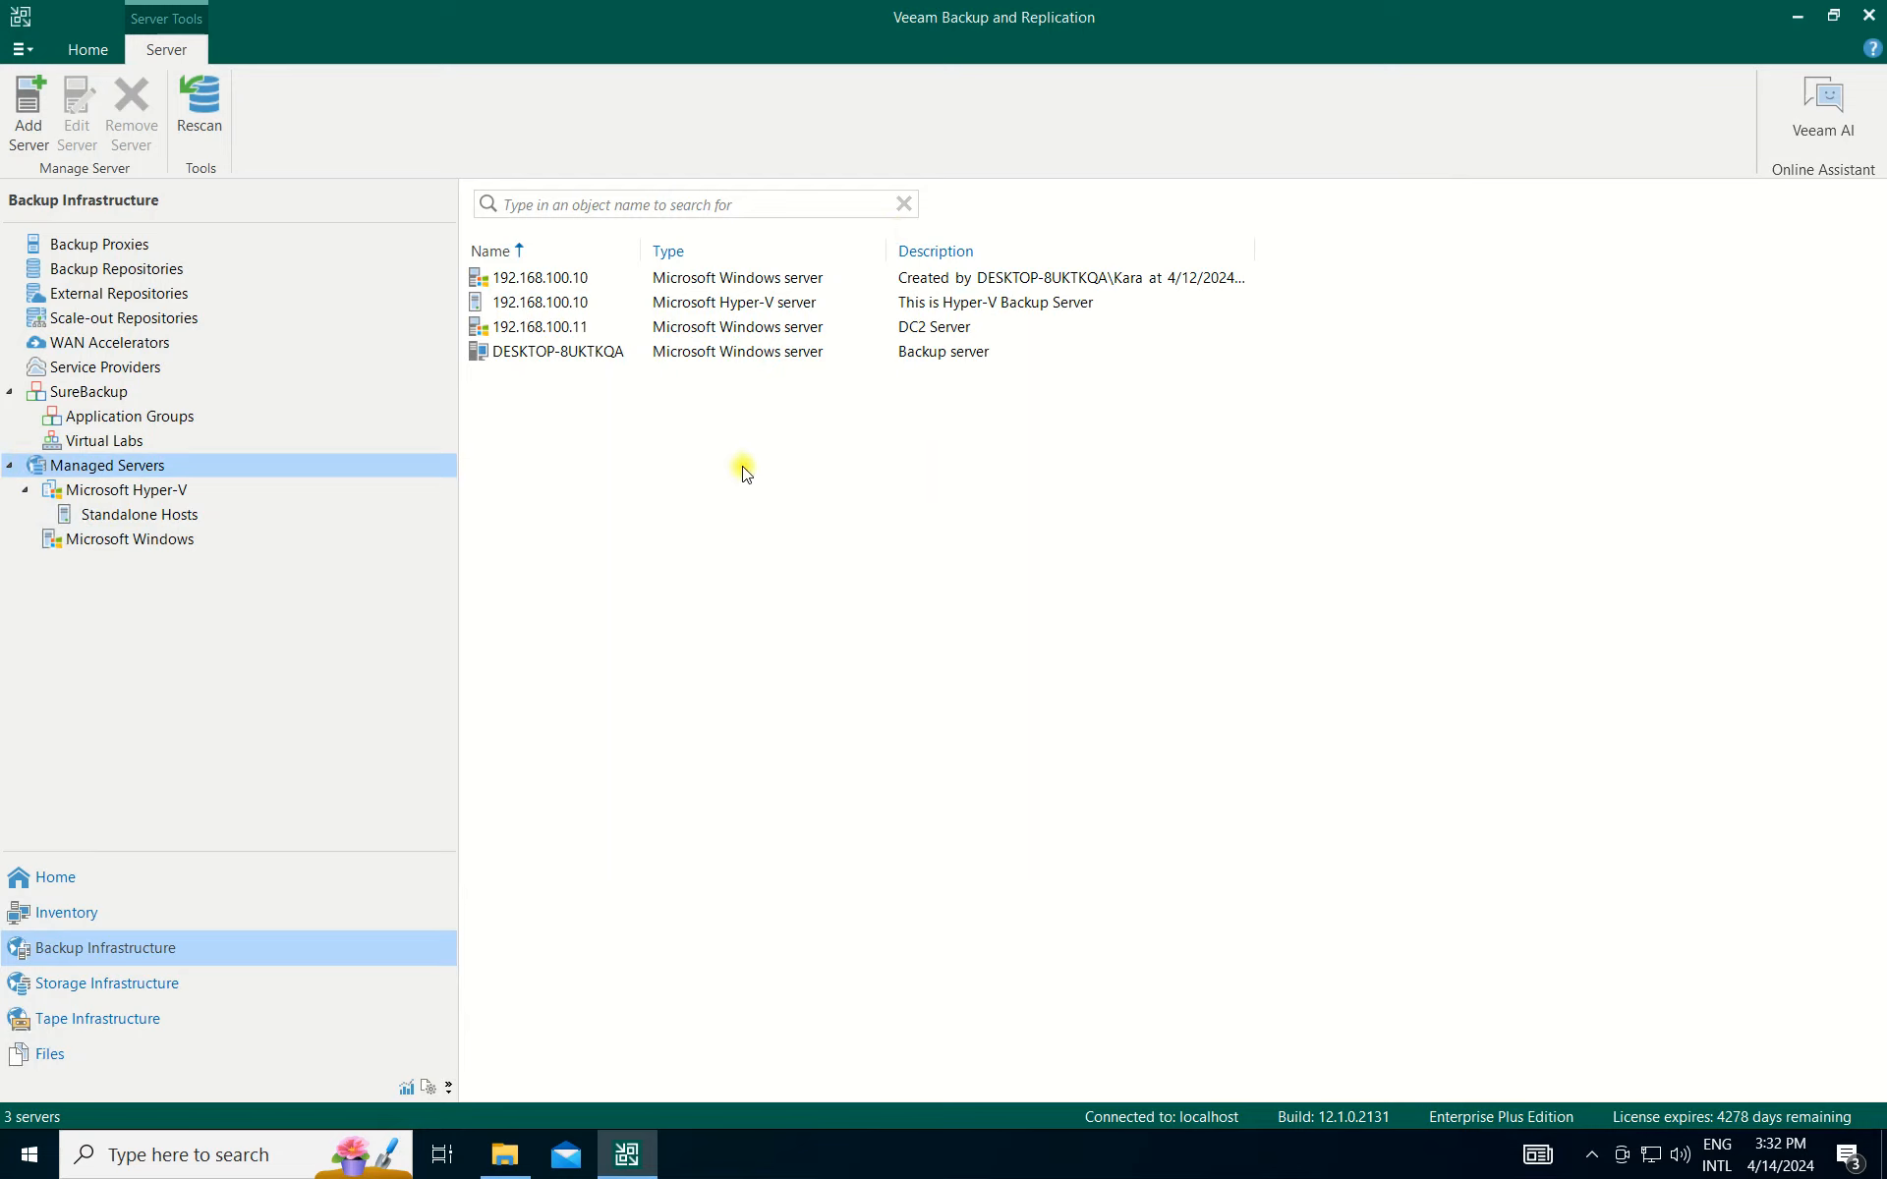
{"action": "left_click", "coordinate": [768, 304]}
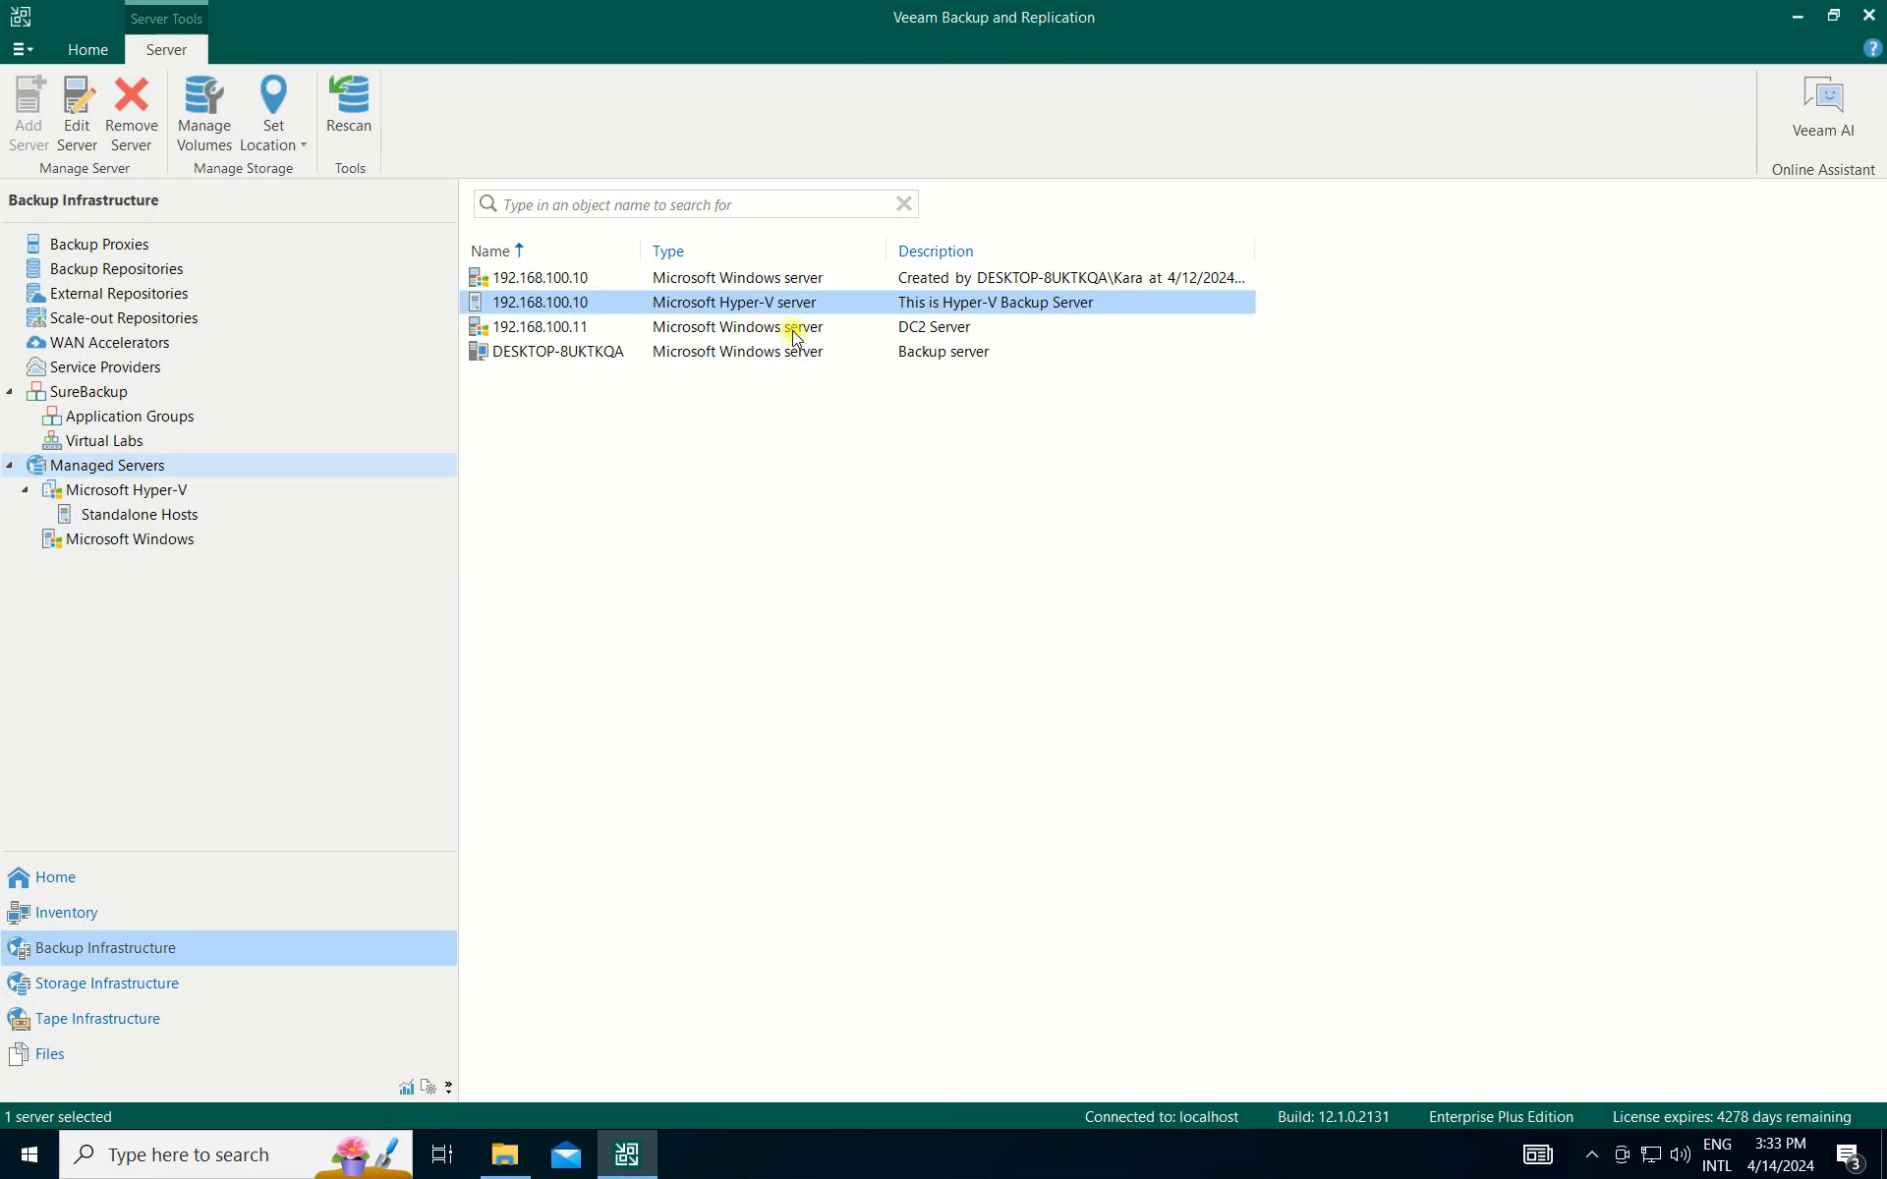
{"action": "left_click", "coordinate": [555, 285]}
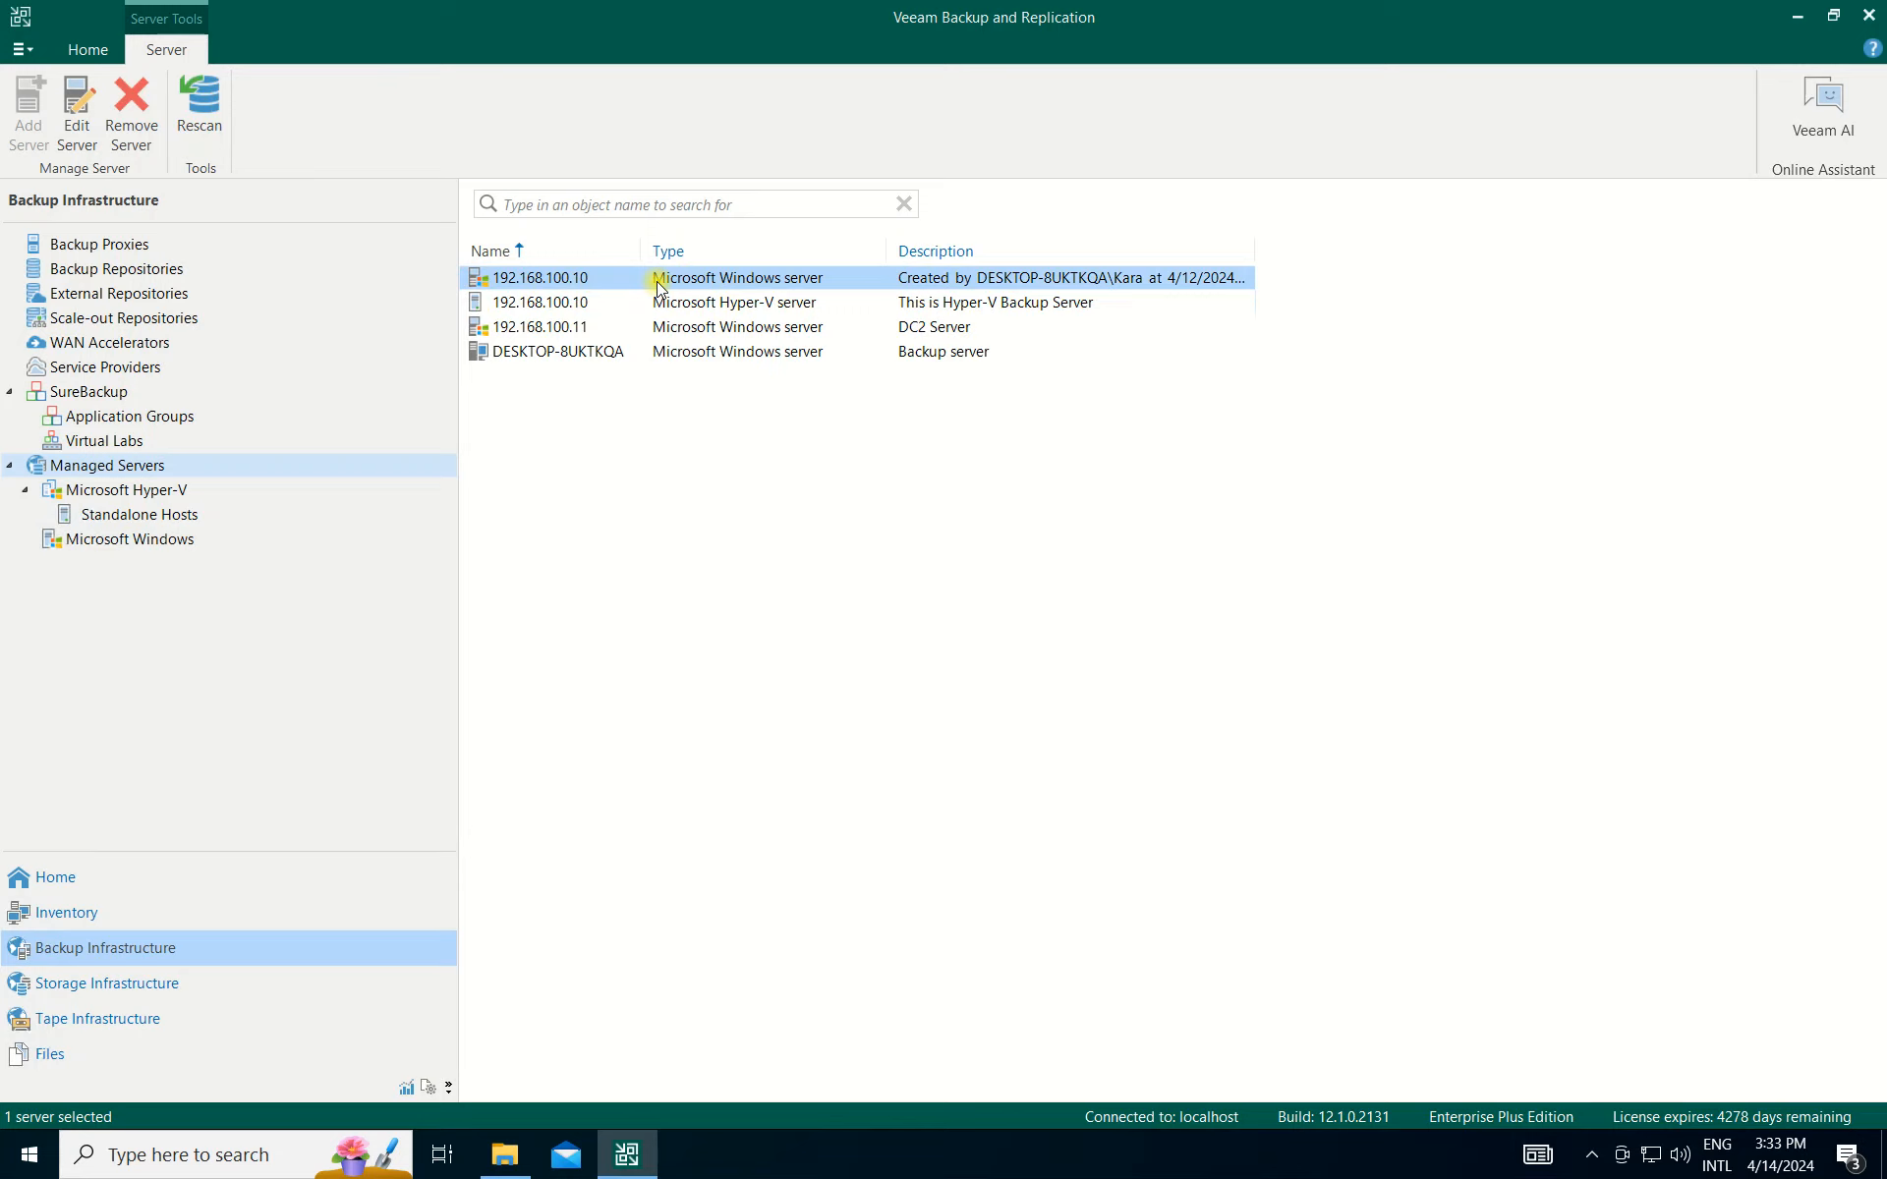
{"action": "left_click", "coordinate": [764, 325]}
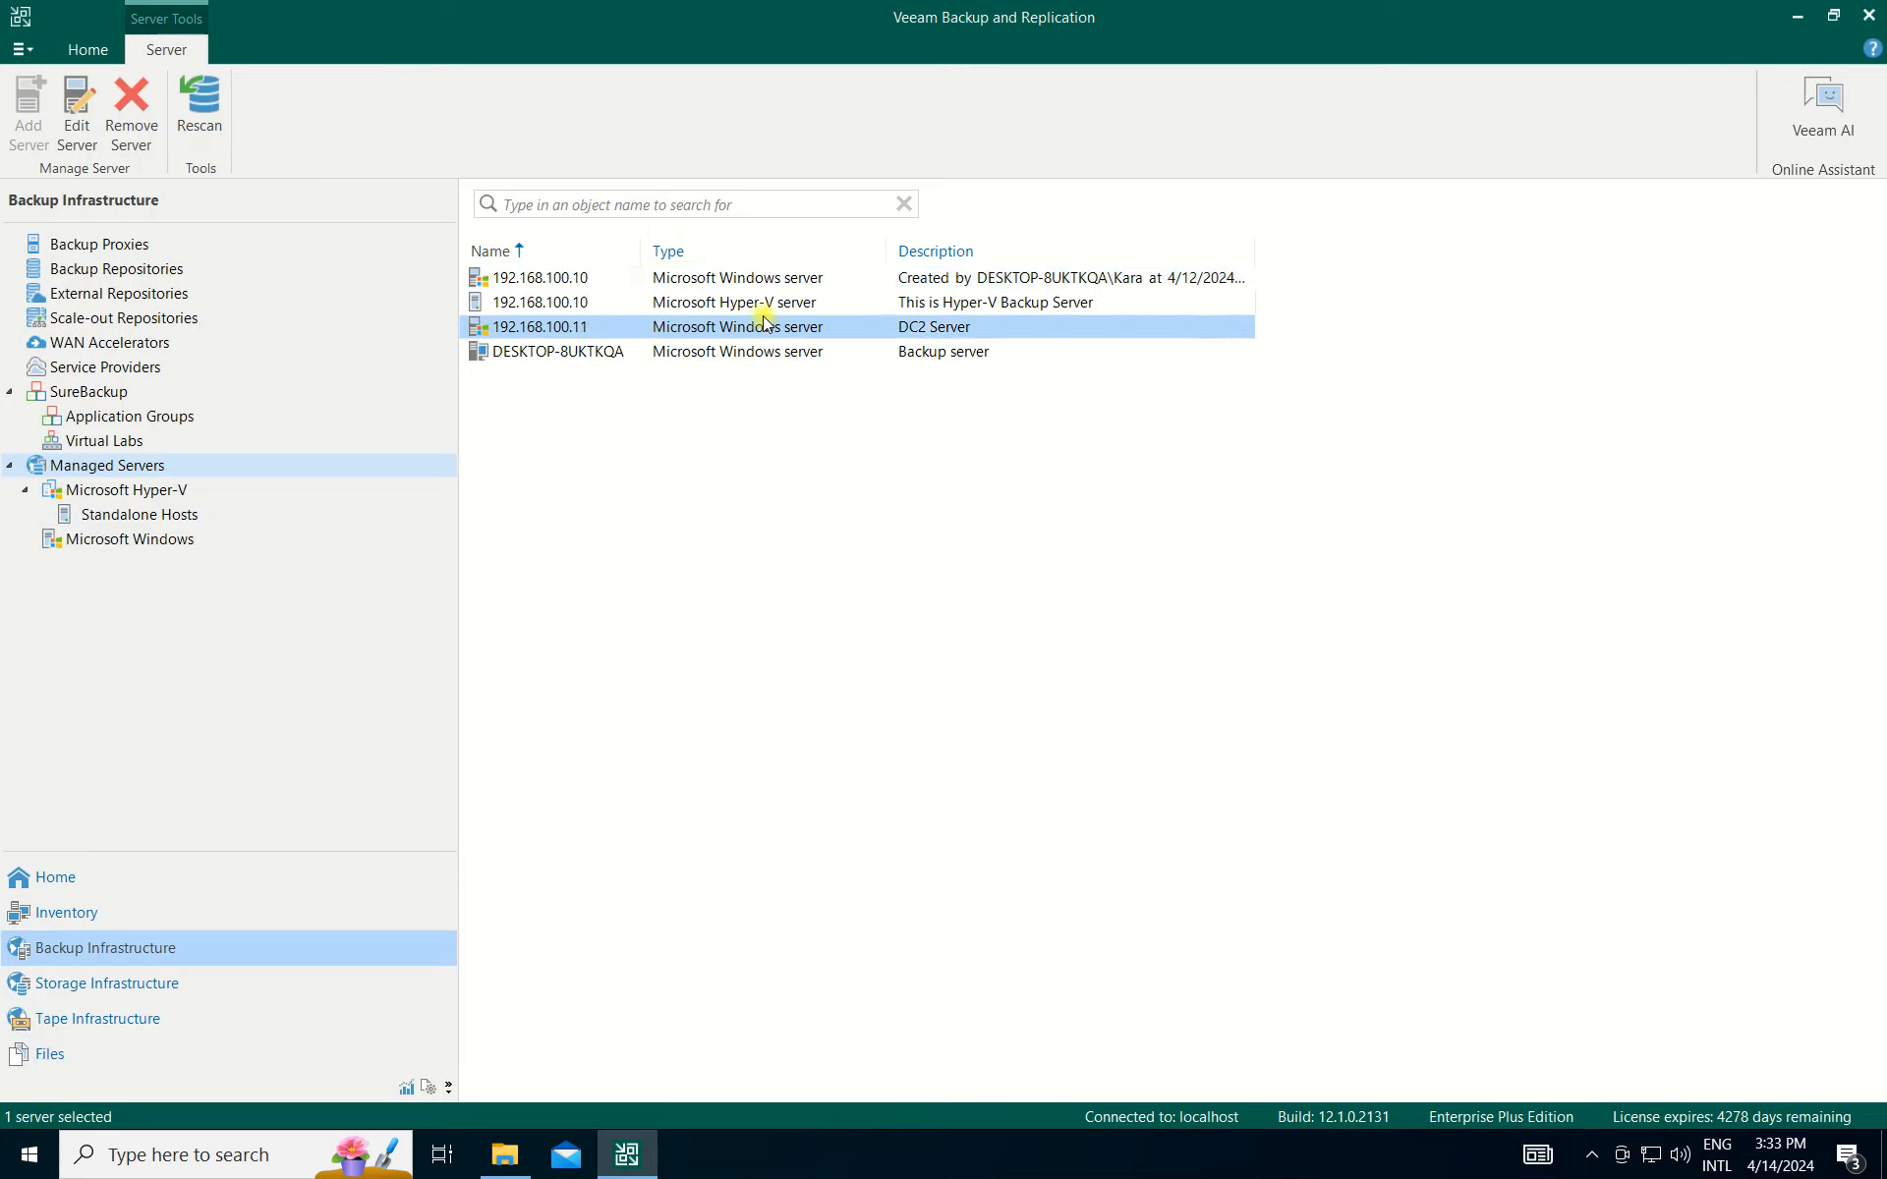
{"action": "left_click", "coordinate": [765, 304]}
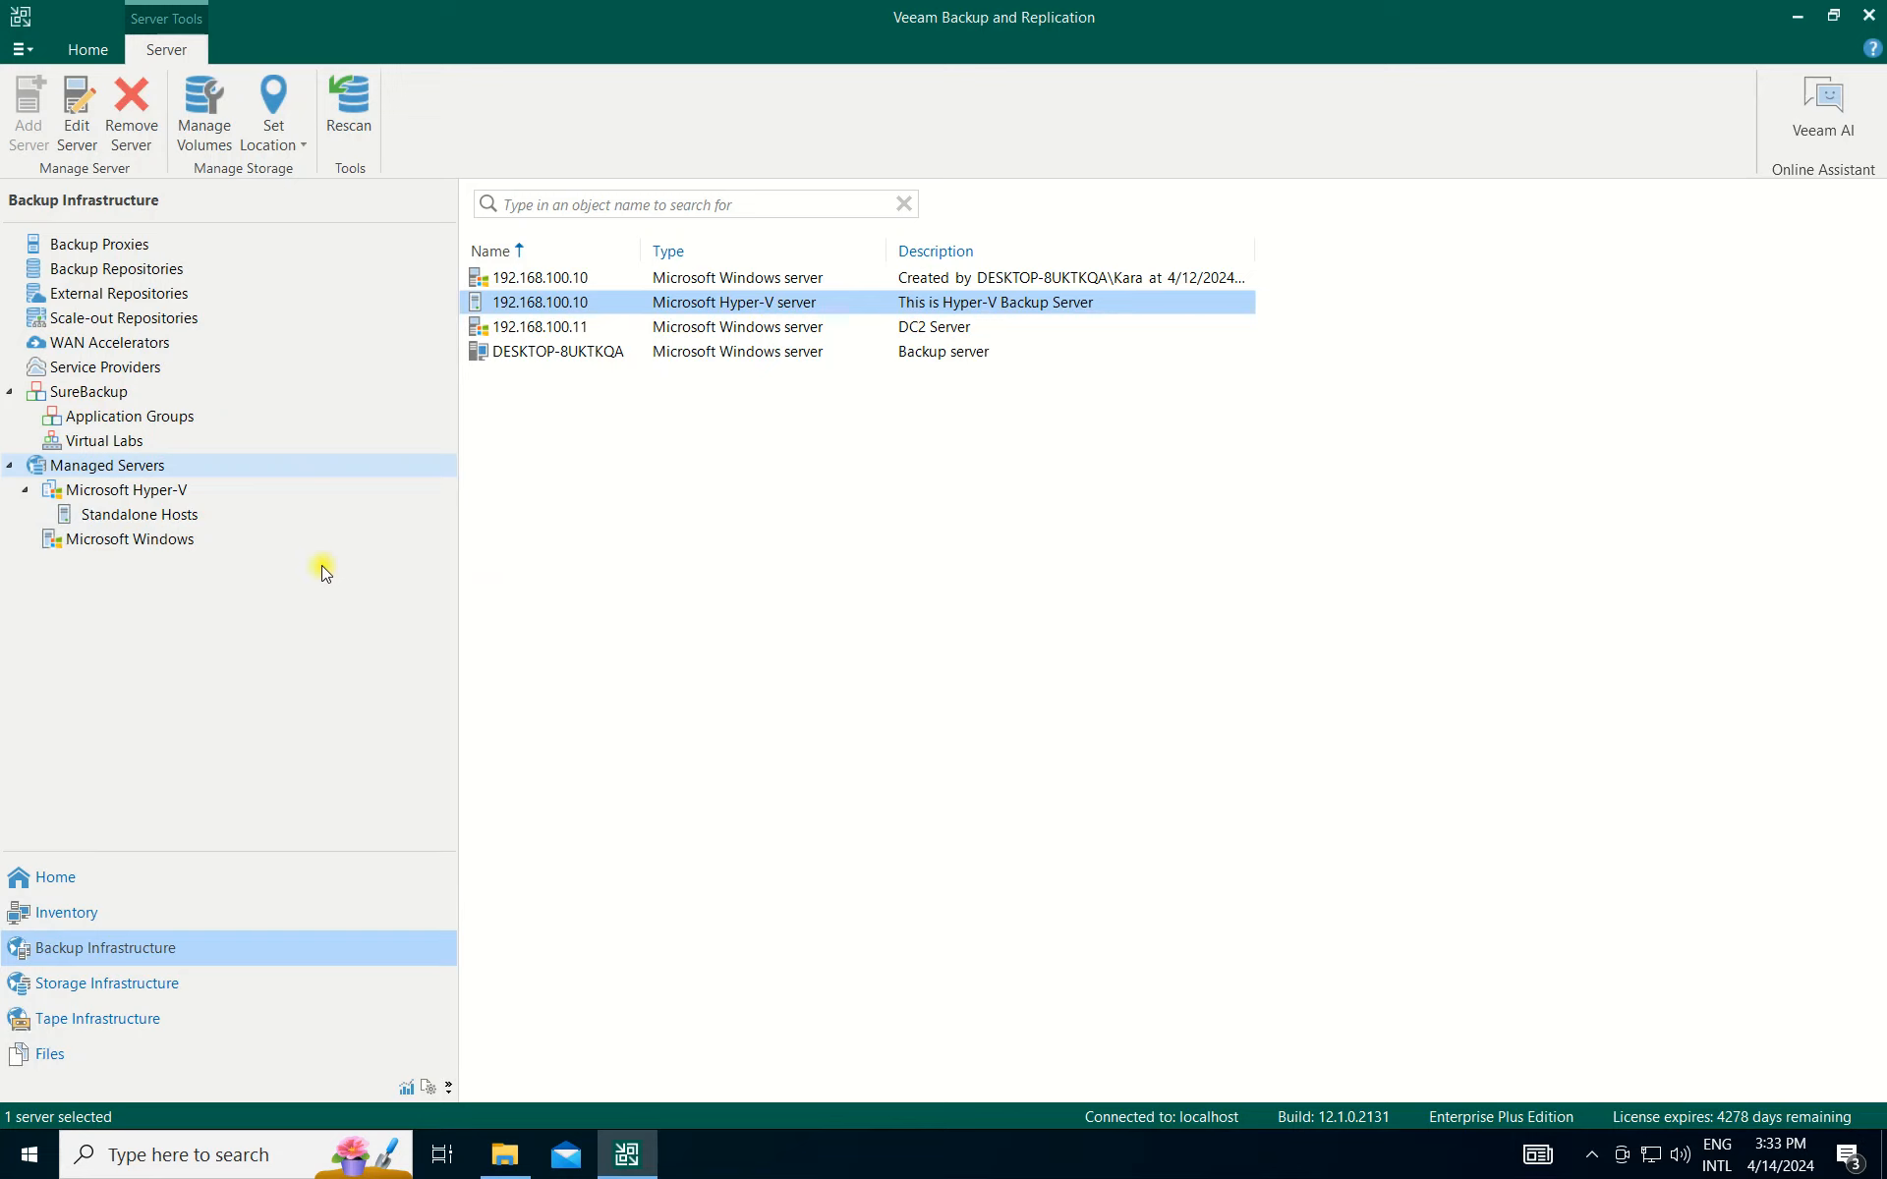
Begin adding a VMware vSphere (vCenter/ESXi) server under Managed Servers.
{"action": "right_click", "coordinate": [108, 467]}
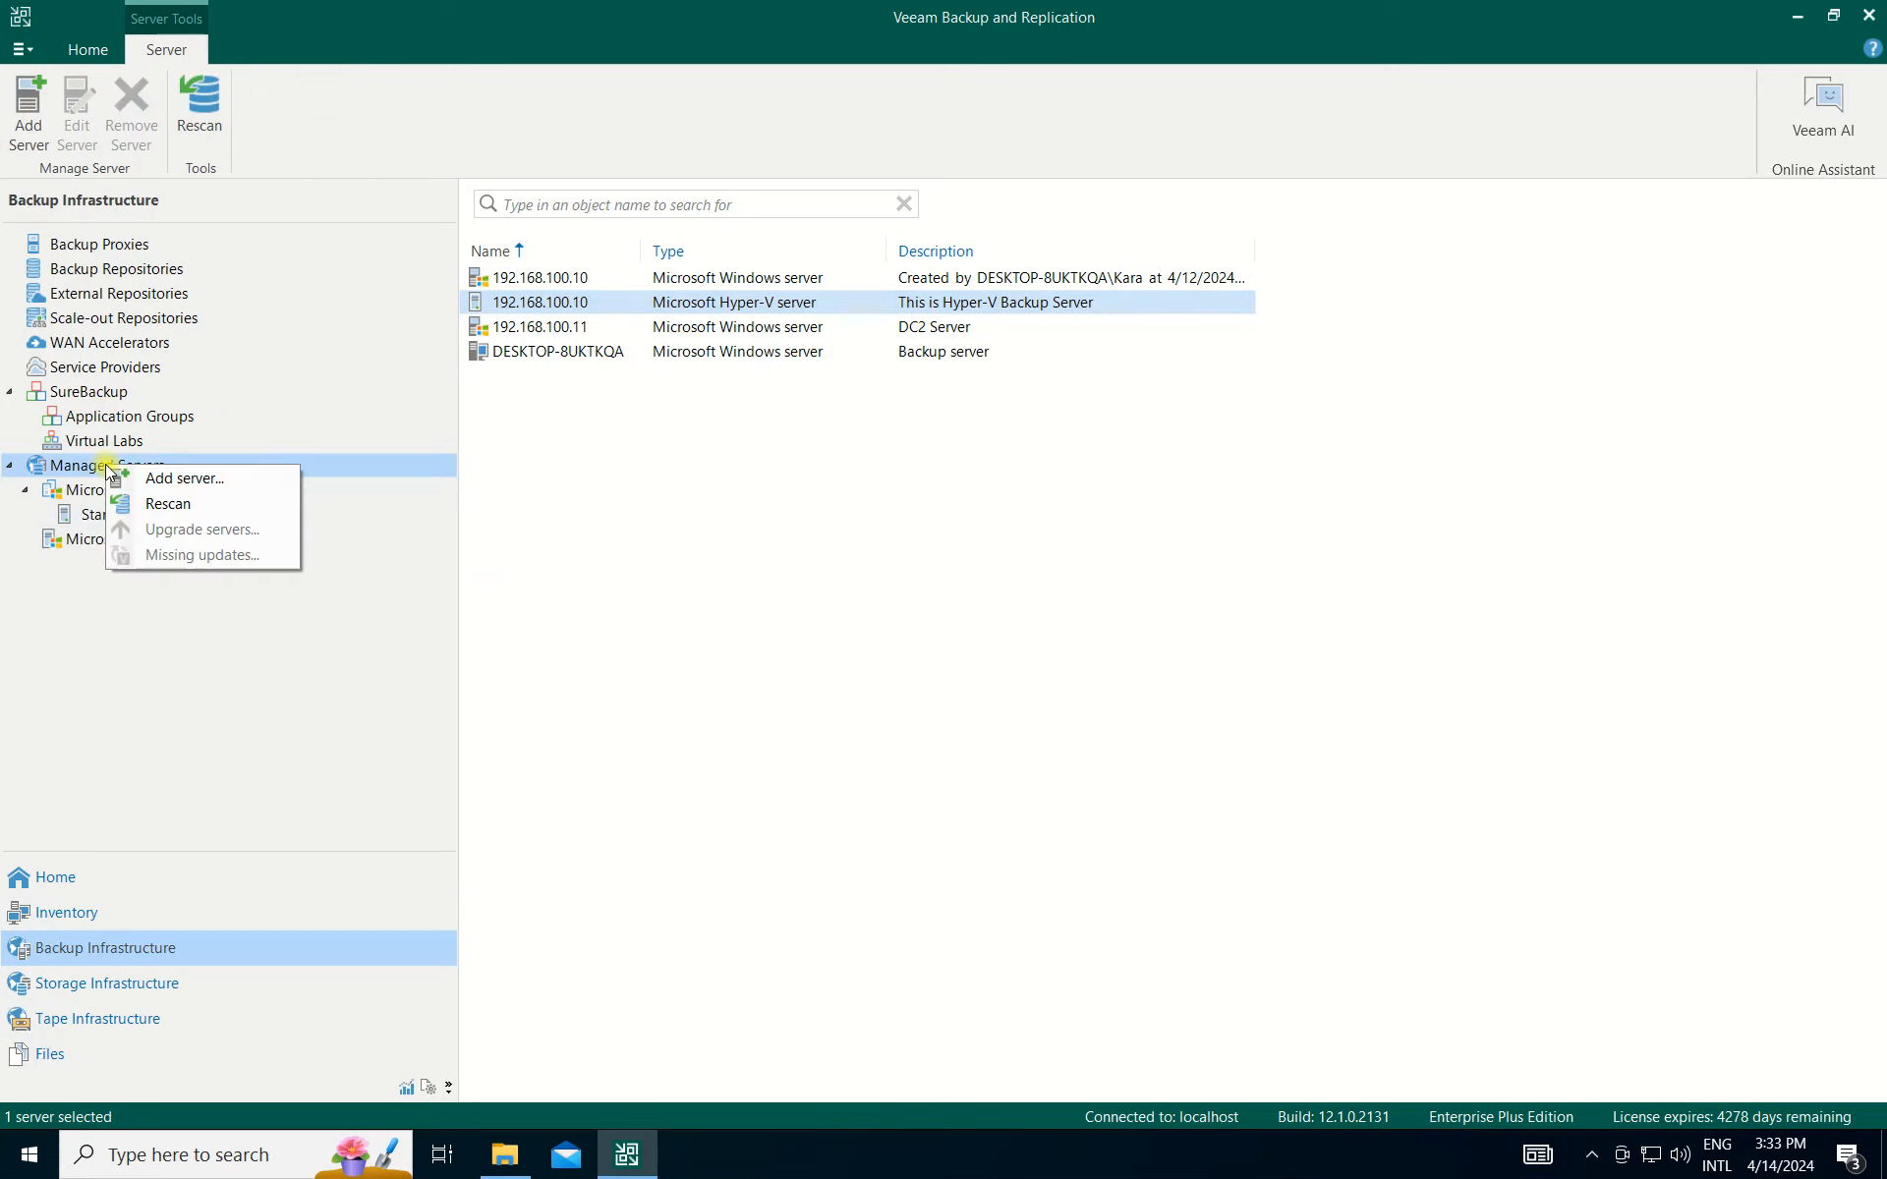
{"action": "left_click", "coordinate": [172, 478]}
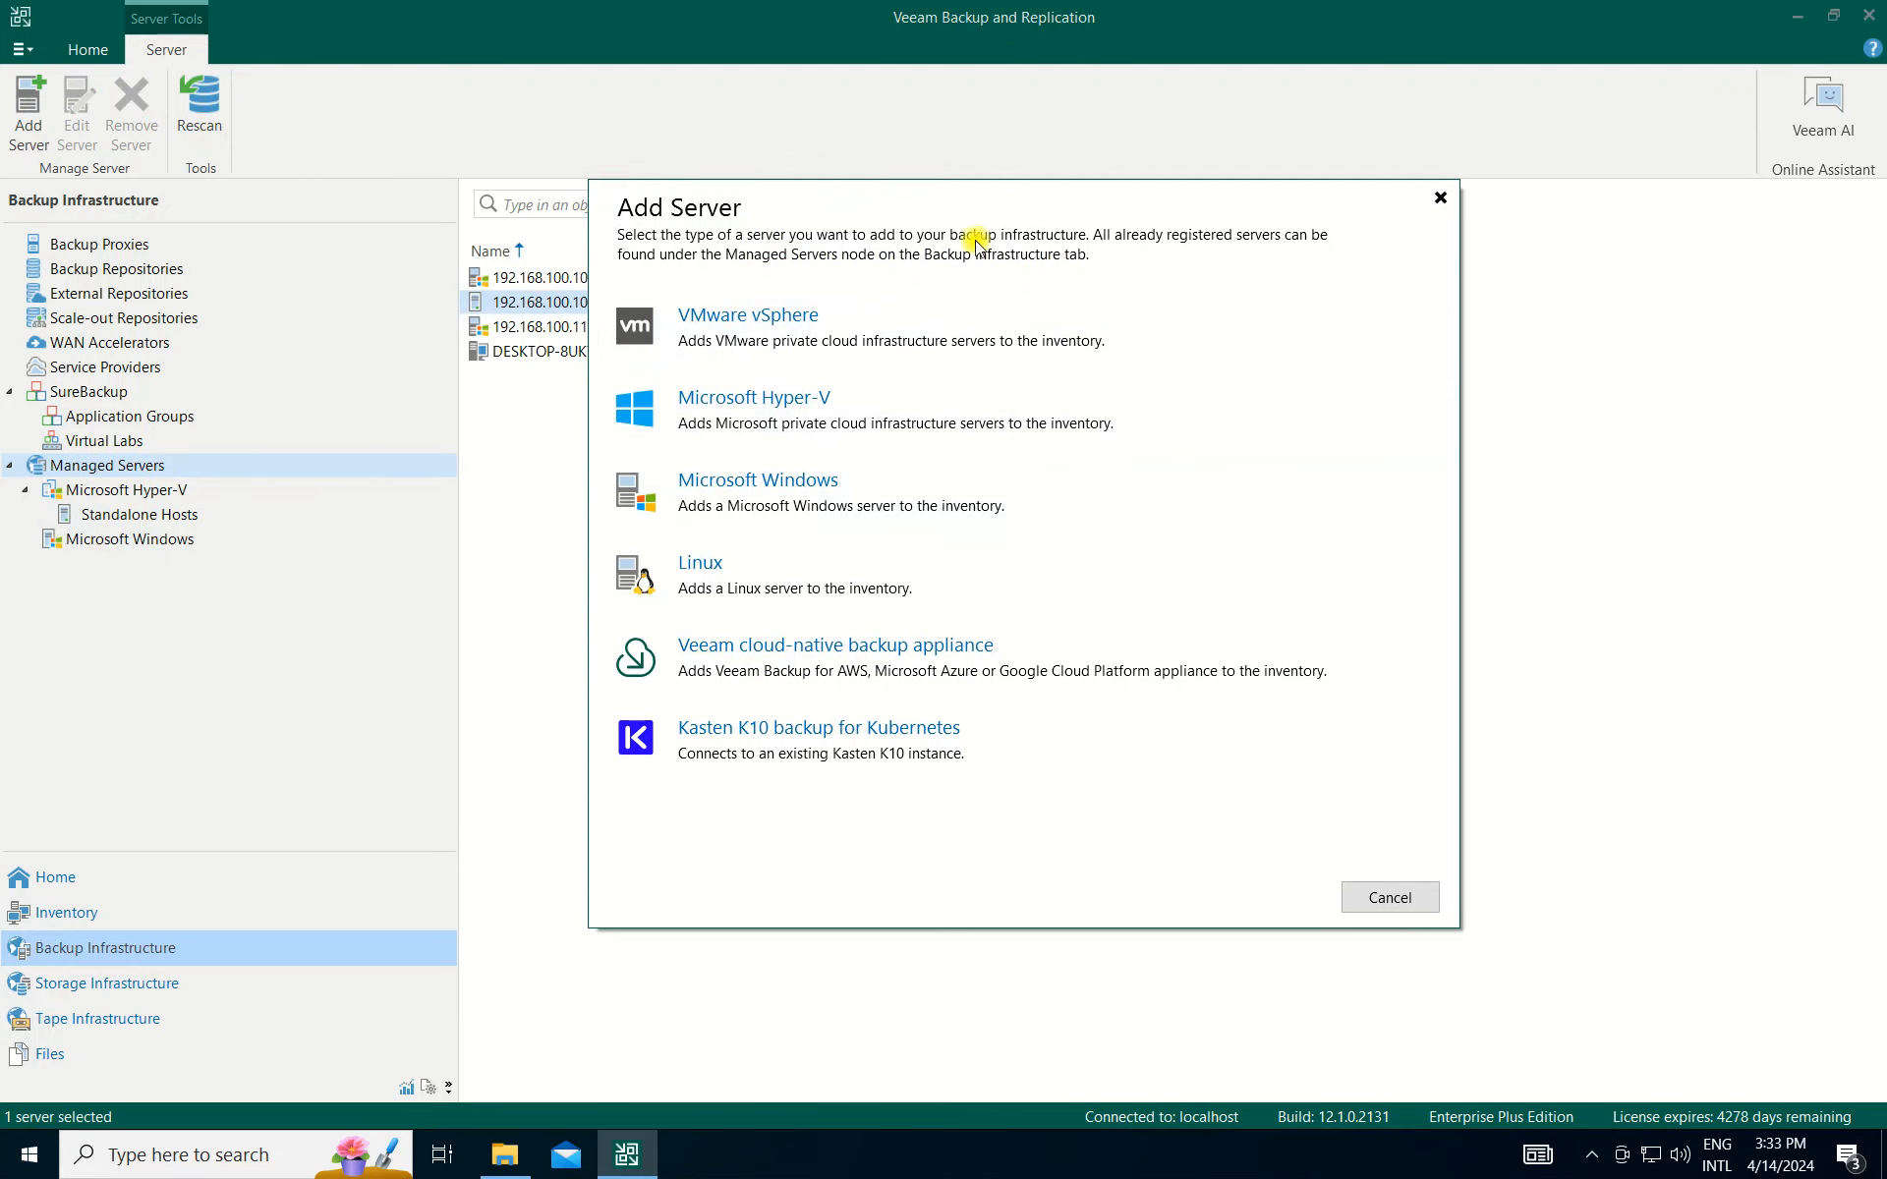
{"action": "left_click_drag", "start_coordinate": [977, 240], "coordinate": [918, 297]}
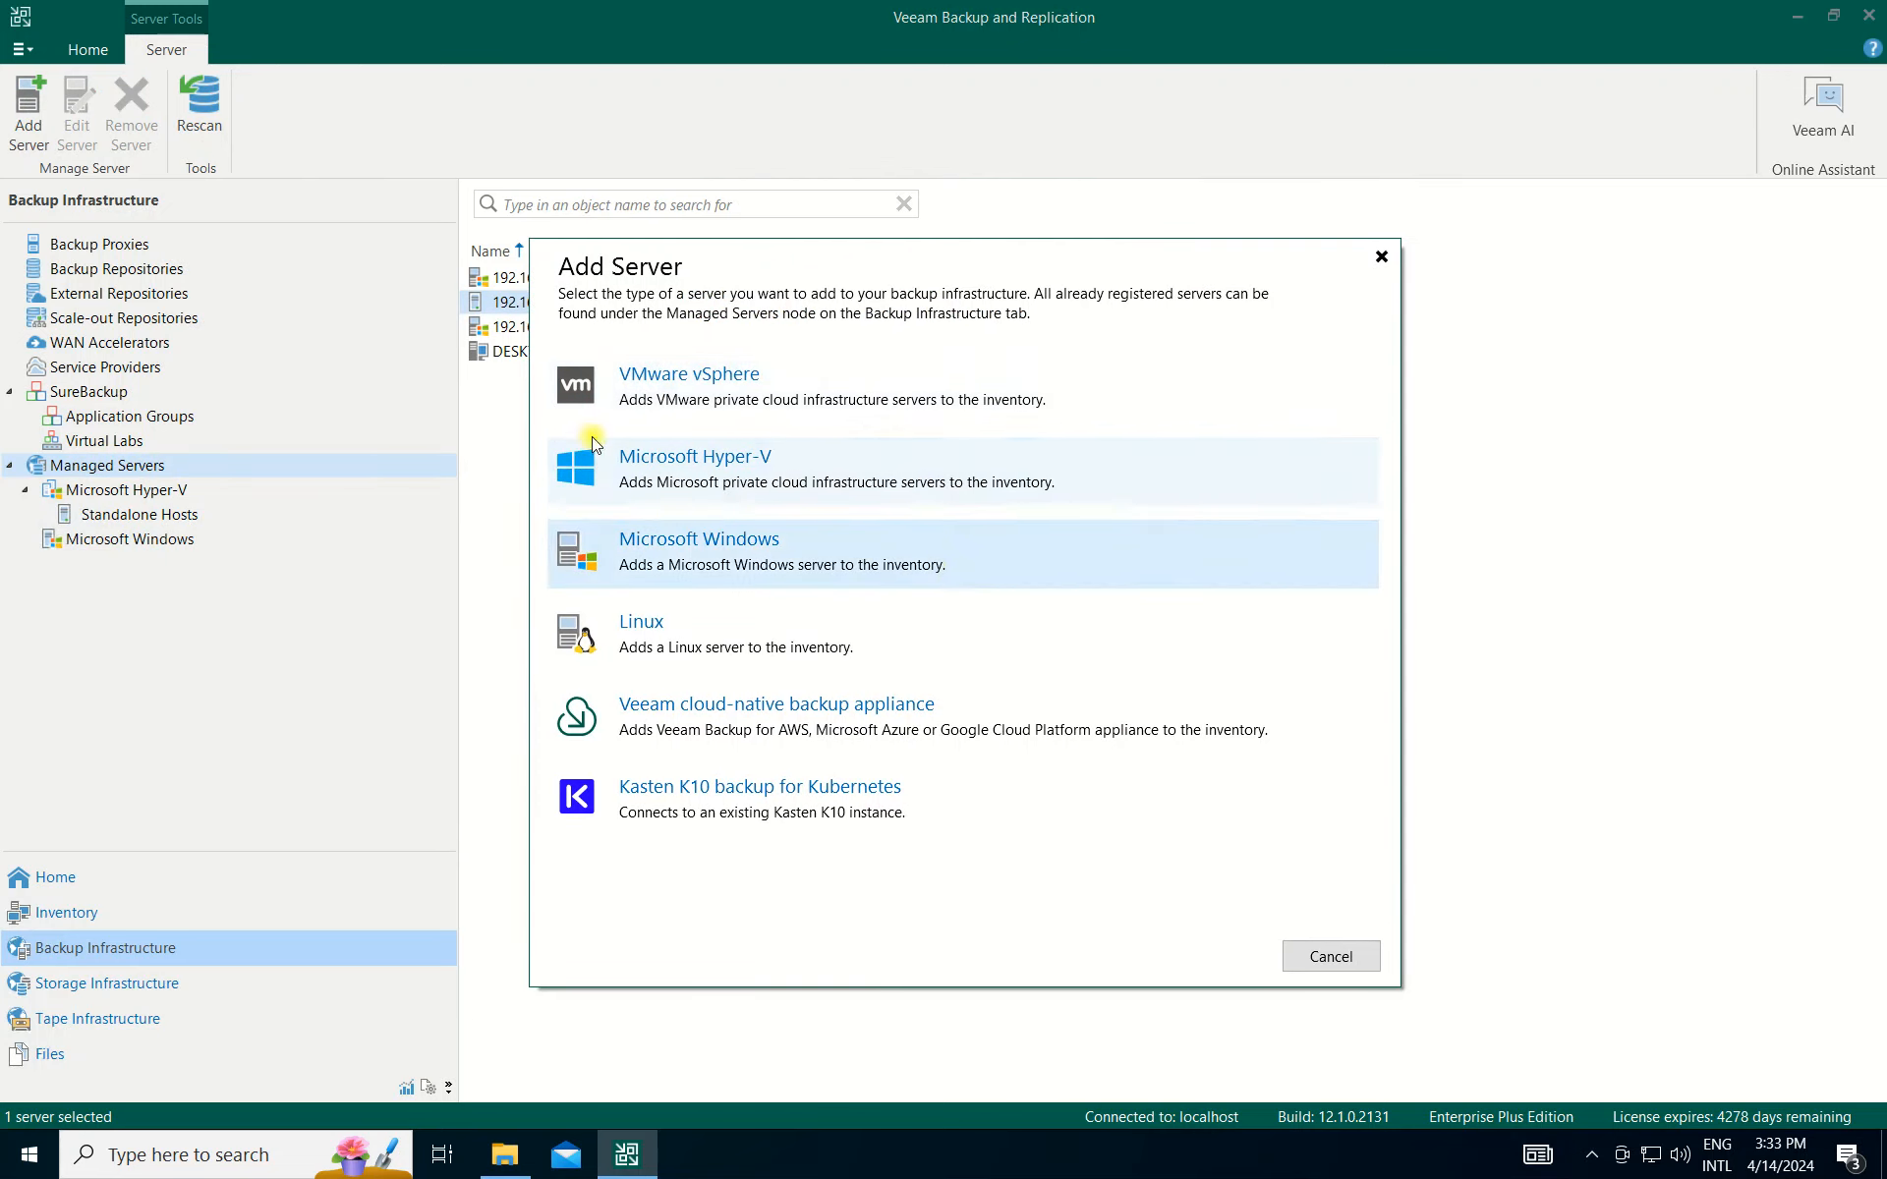
{"action": "left_click", "coordinate": [745, 392]}
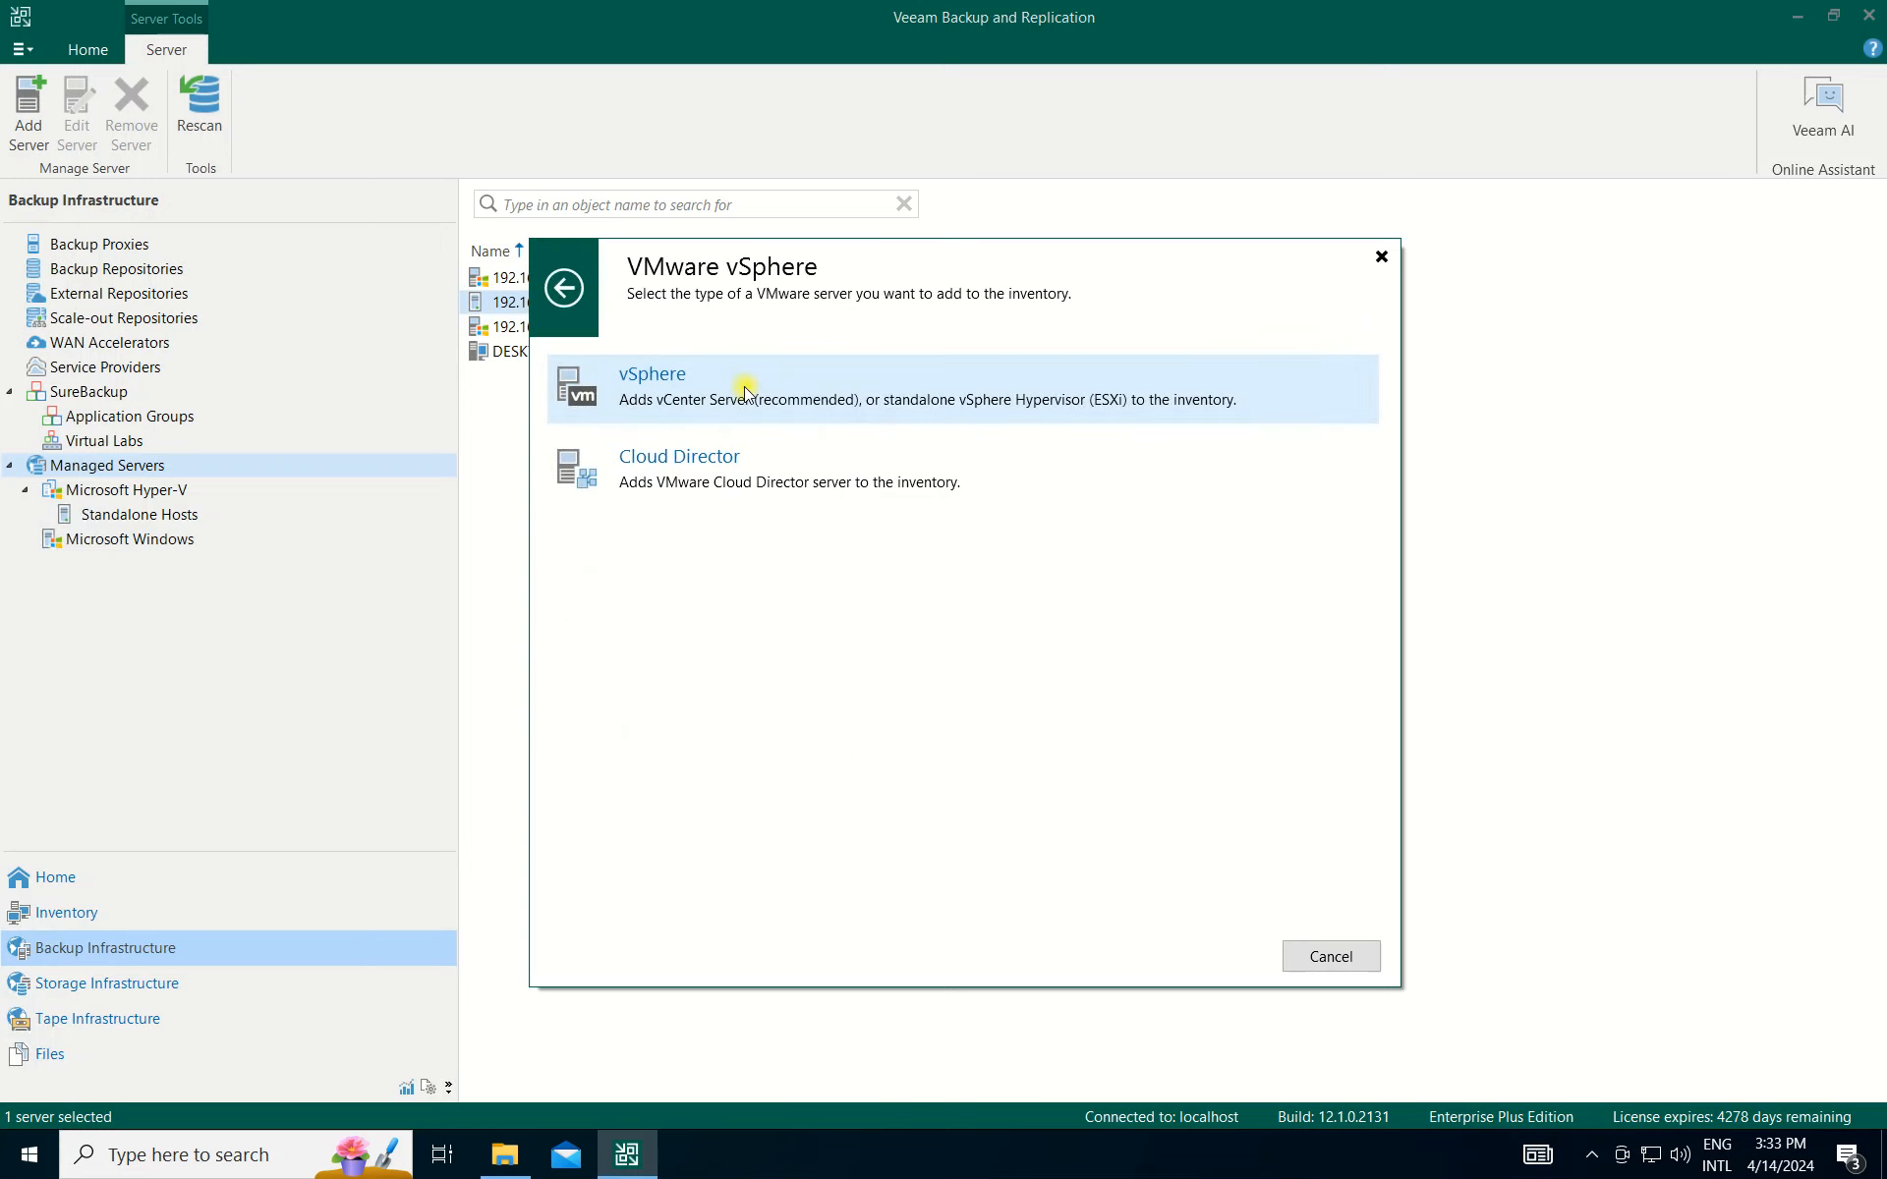
{"action": "left_click", "coordinate": [799, 391]}
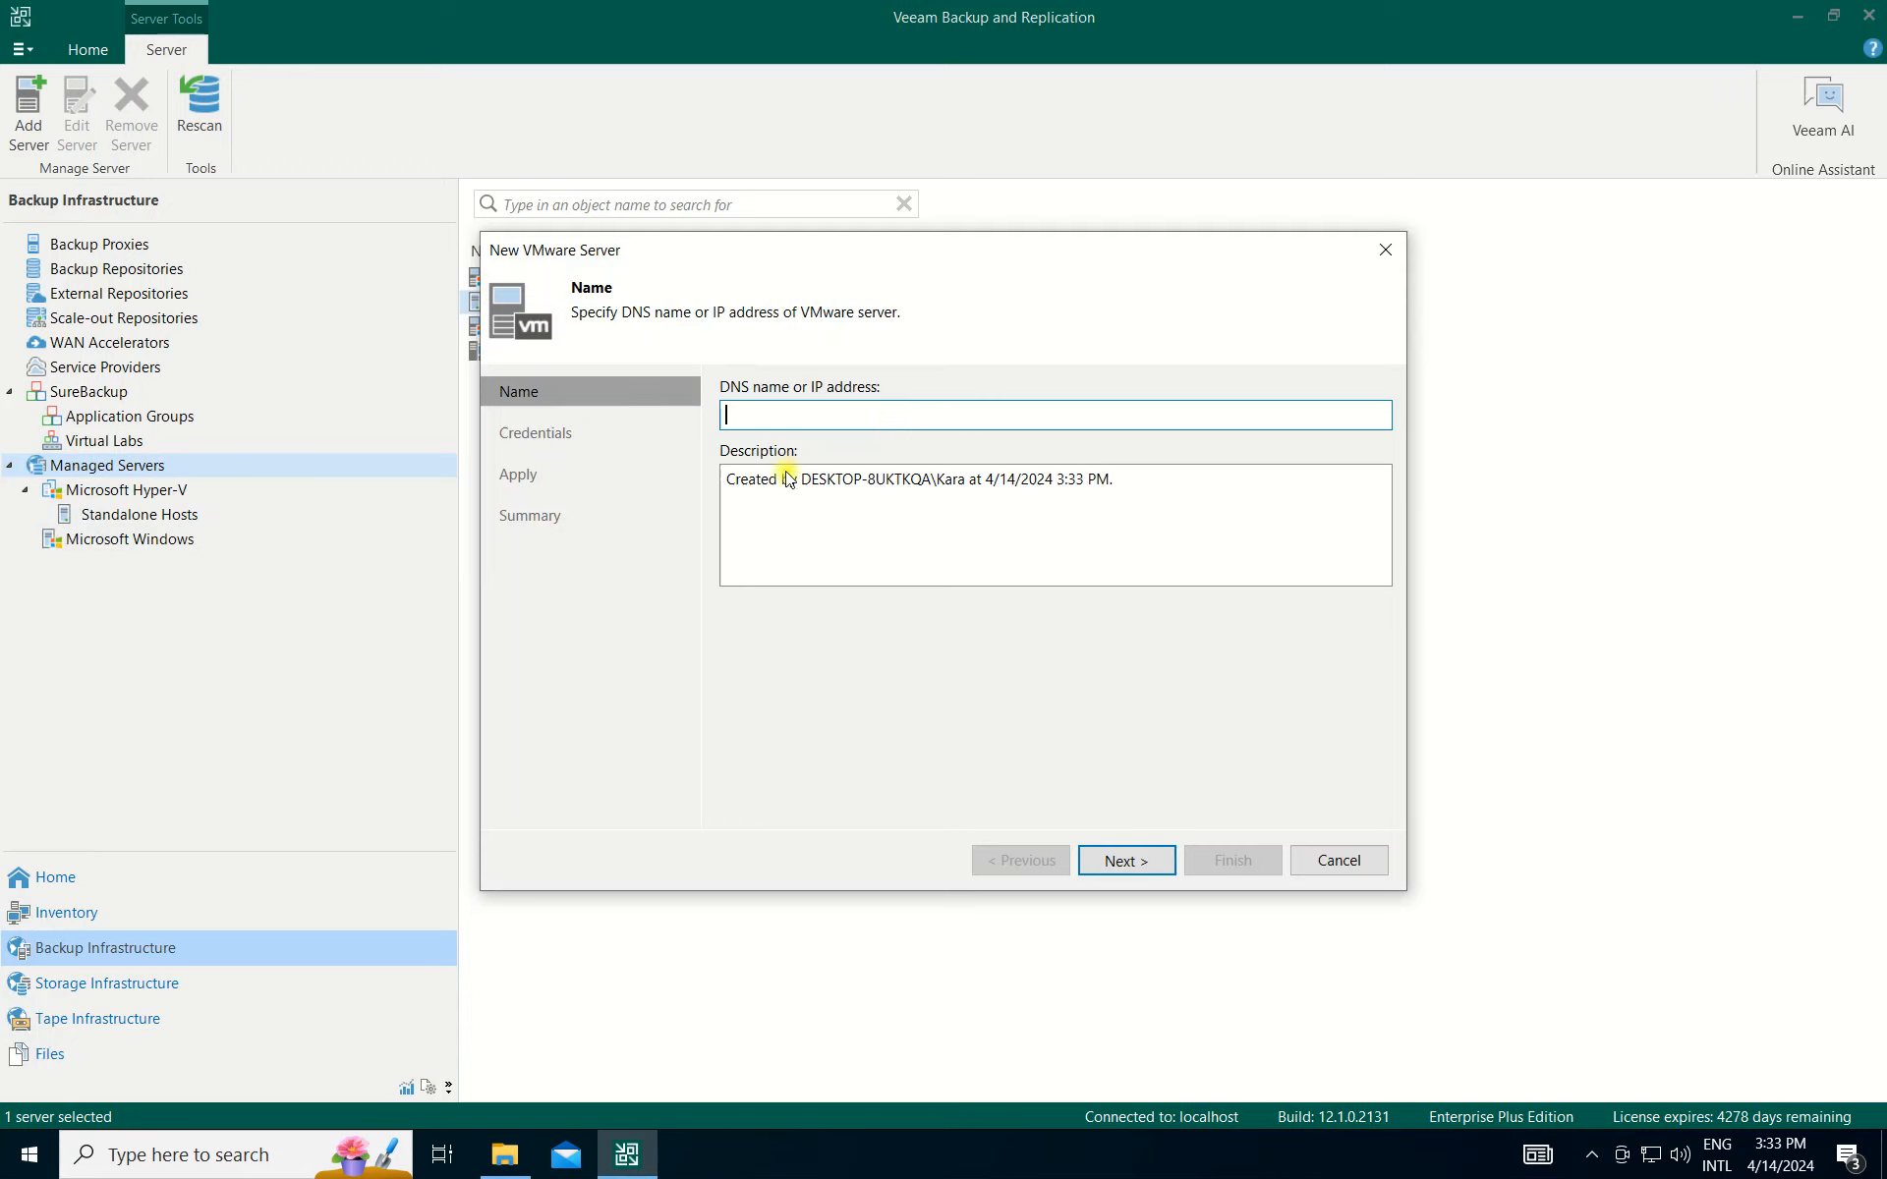
Enter server address 192.168.100.11 with description 'This is VMWare Server'.
{"action": "type", "text": "192.168.1"}
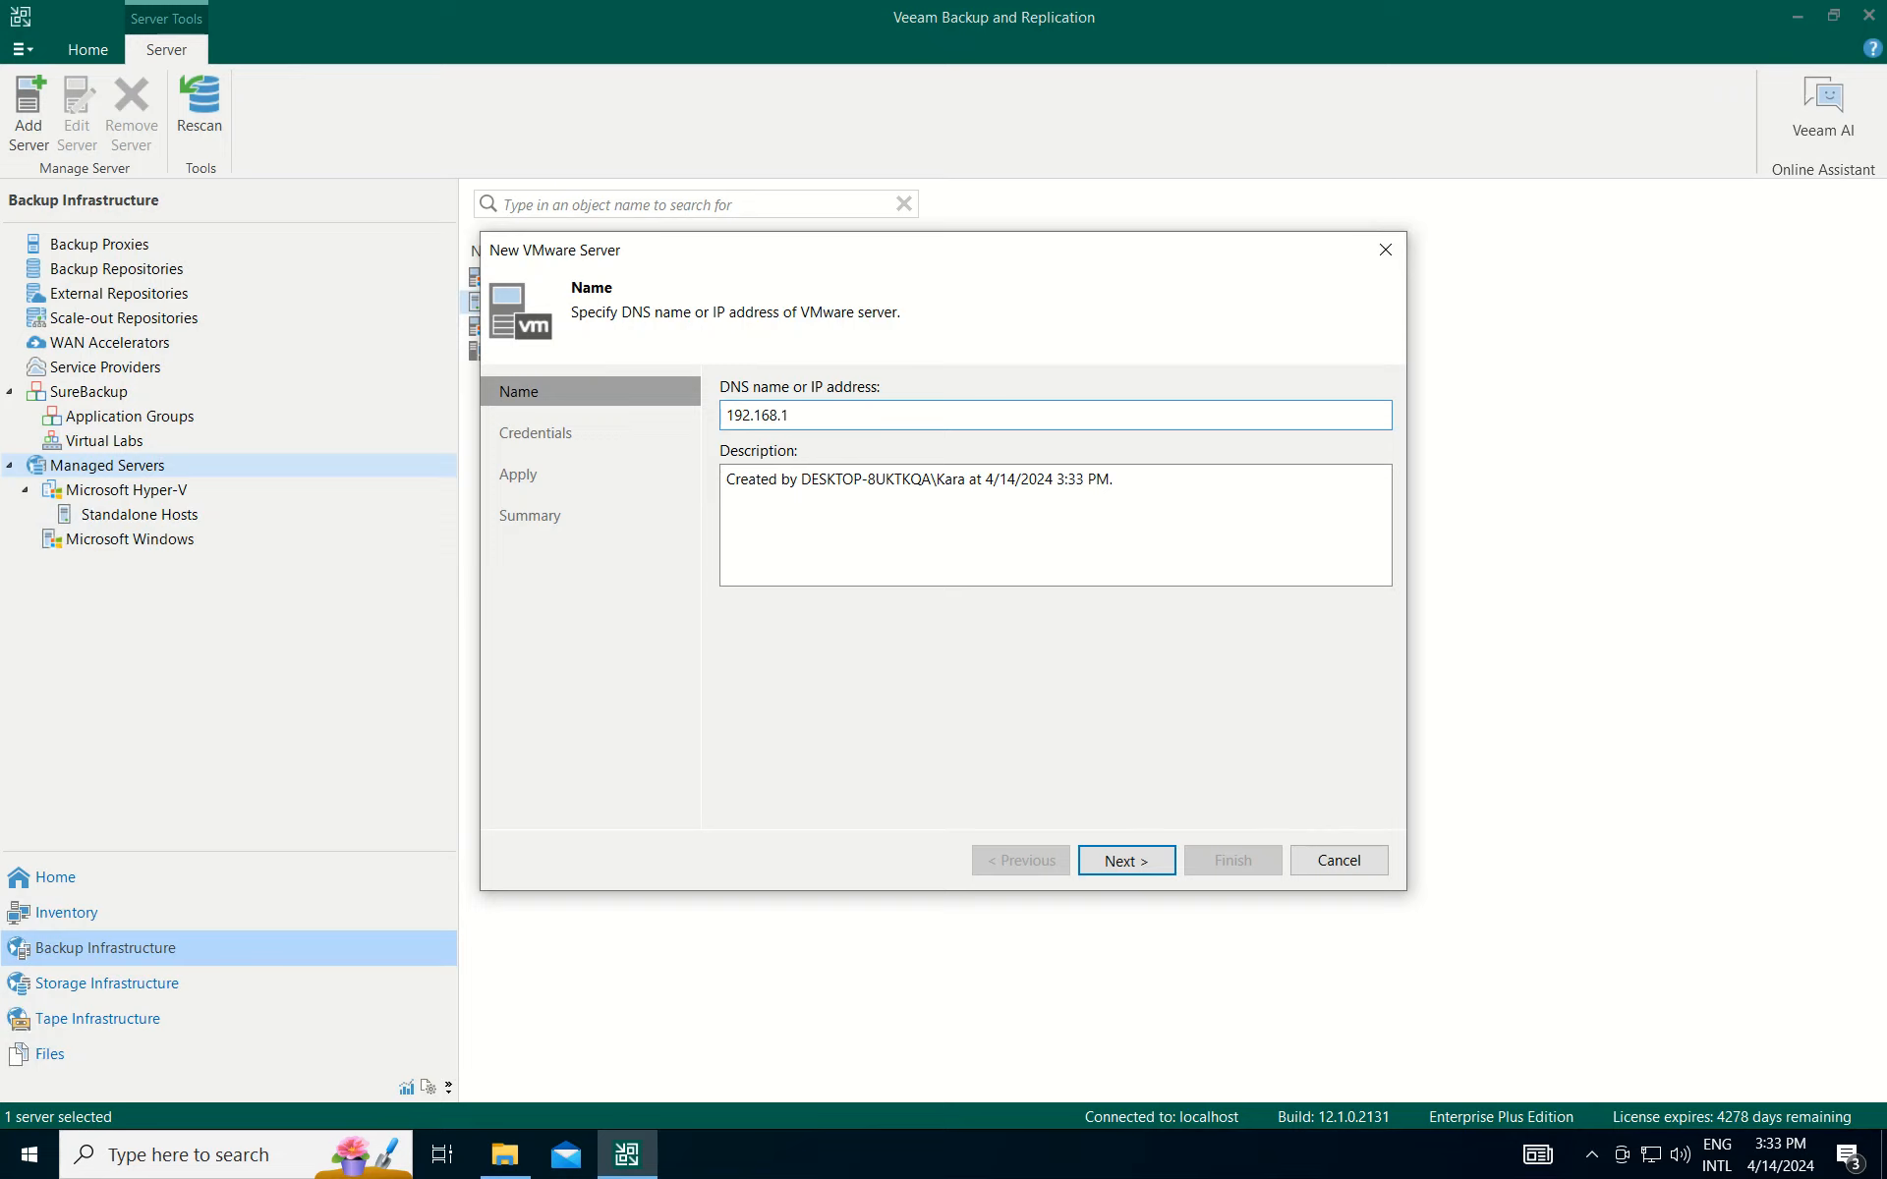
{"action": "type", "text": "68"}
{"action": "key", "text": "BackSpace"}
{"action": "key", "text": "BackSpace"}
{"action": "type", "text": "00.11"}
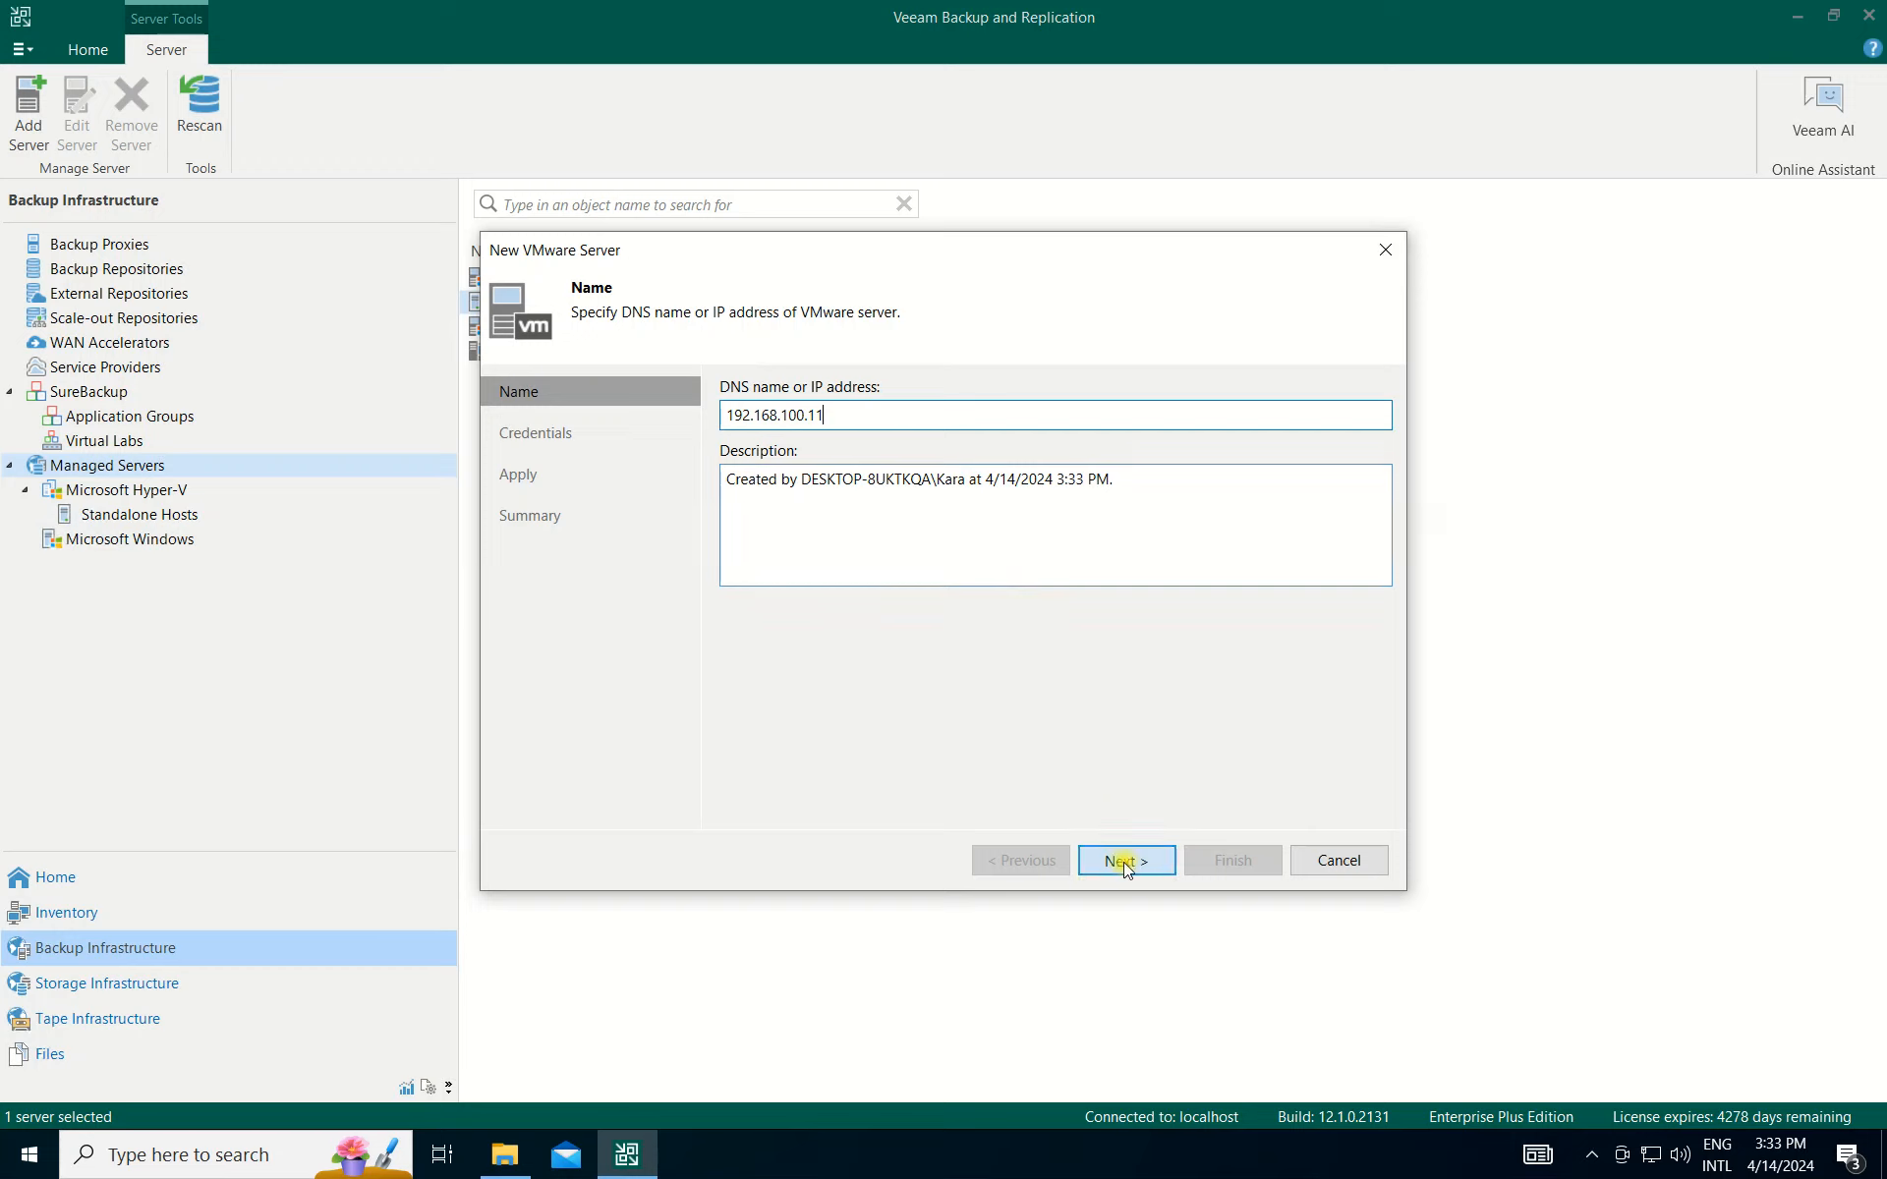
{"action": "key", "text": "Tab"}
{"action": "type", "text": "Thi"}
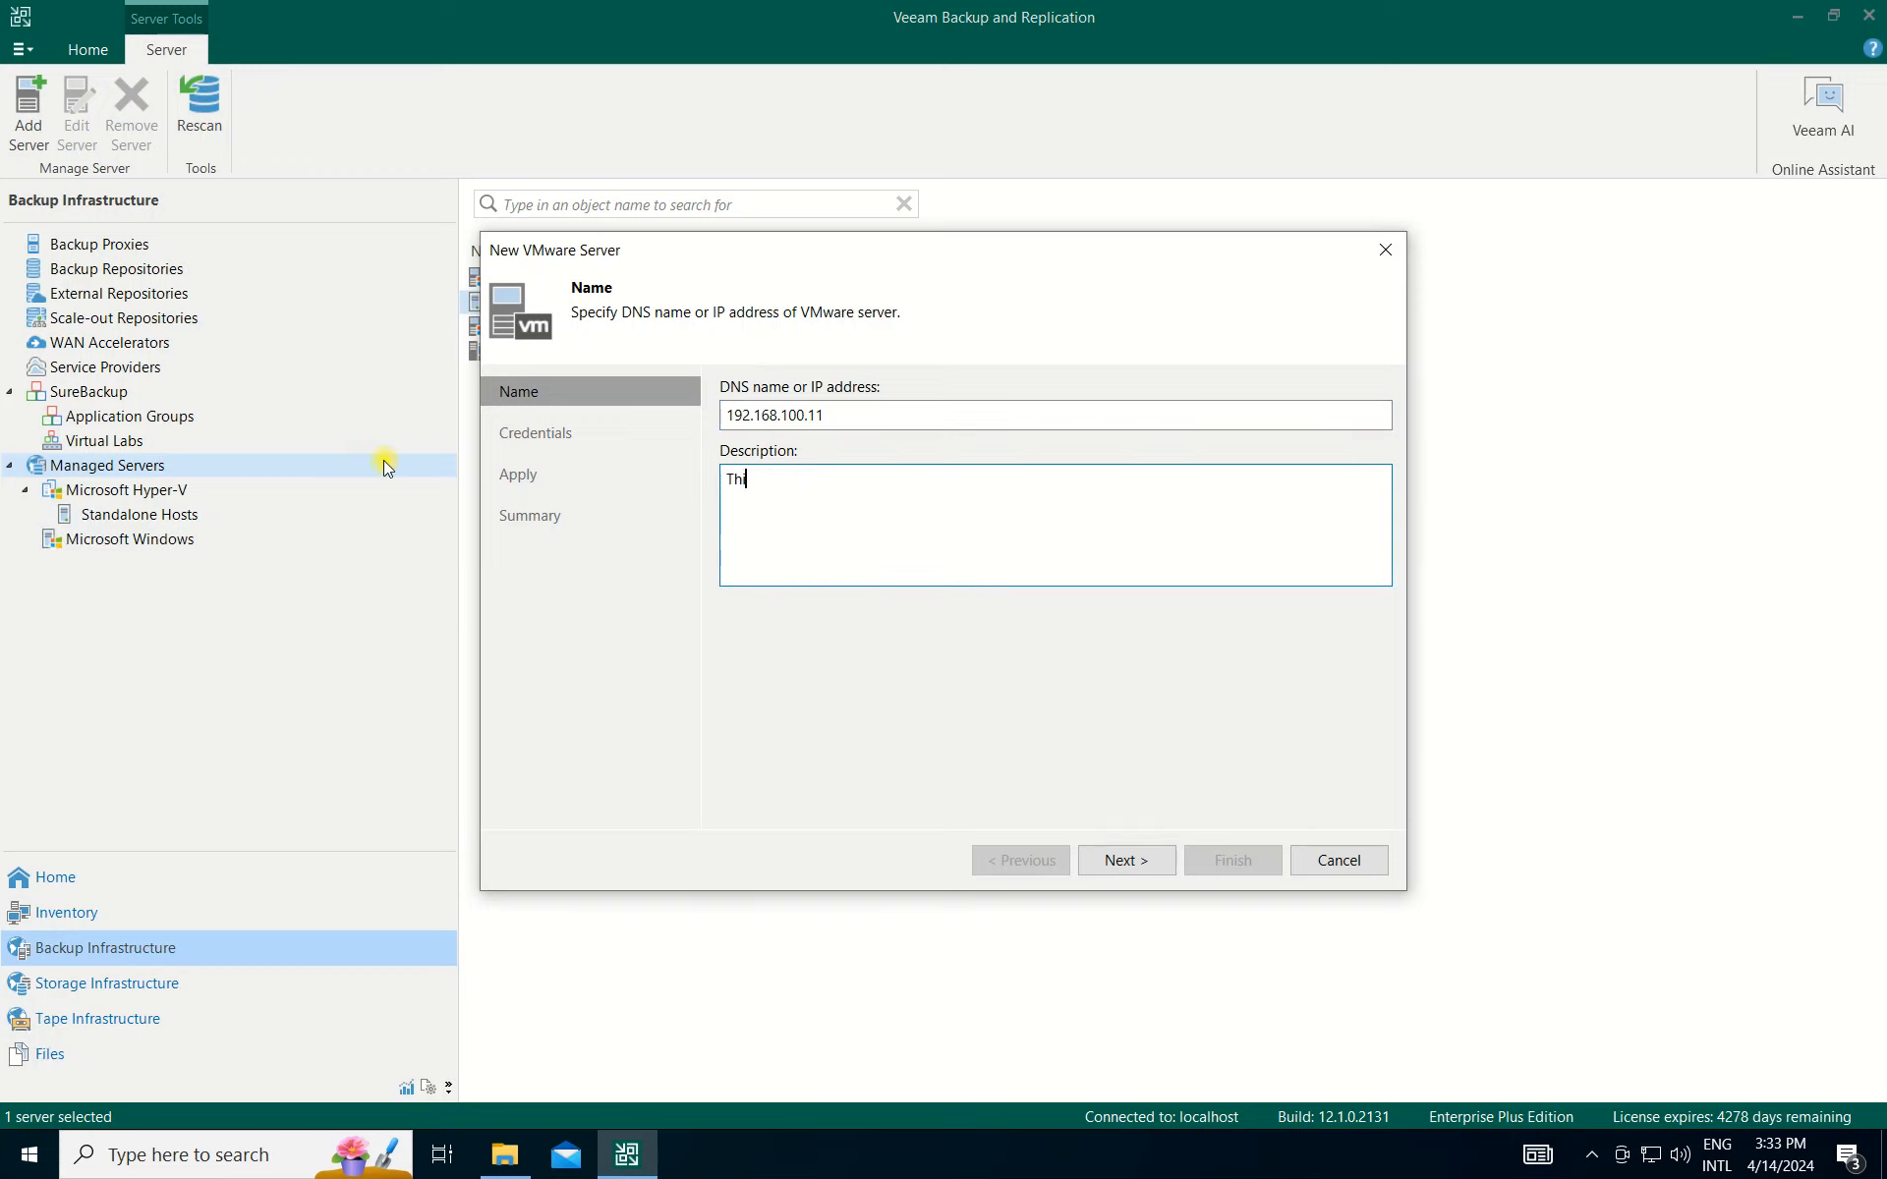
{"action": "type", "text": "s is VMWare Server"}
{"action": "left_click", "coordinate": [1126, 863]}
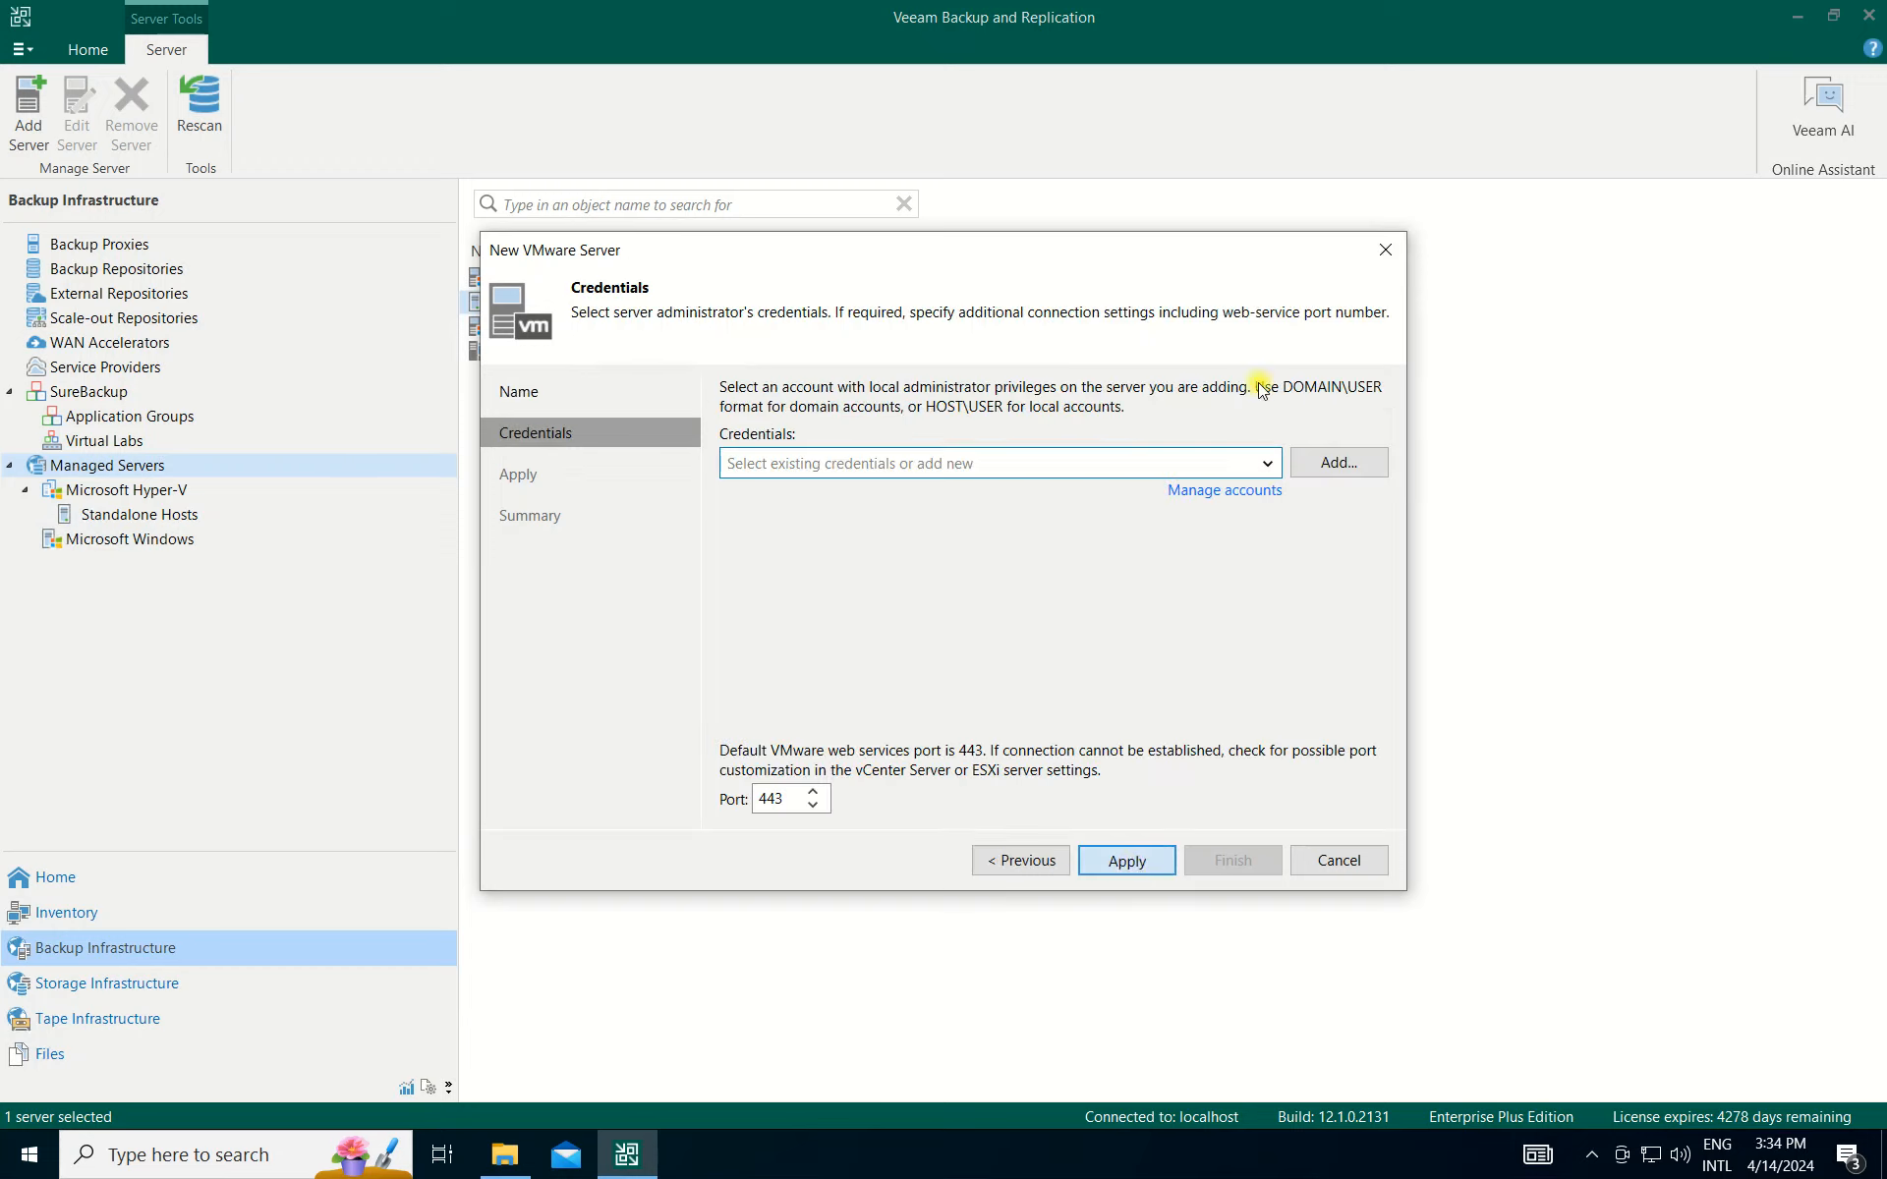
Add an 'administrator' credential account with its password and apply to connect.
{"action": "left_click", "coordinate": [1362, 476]}
{"action": "left_click", "coordinate": [1335, 471]}
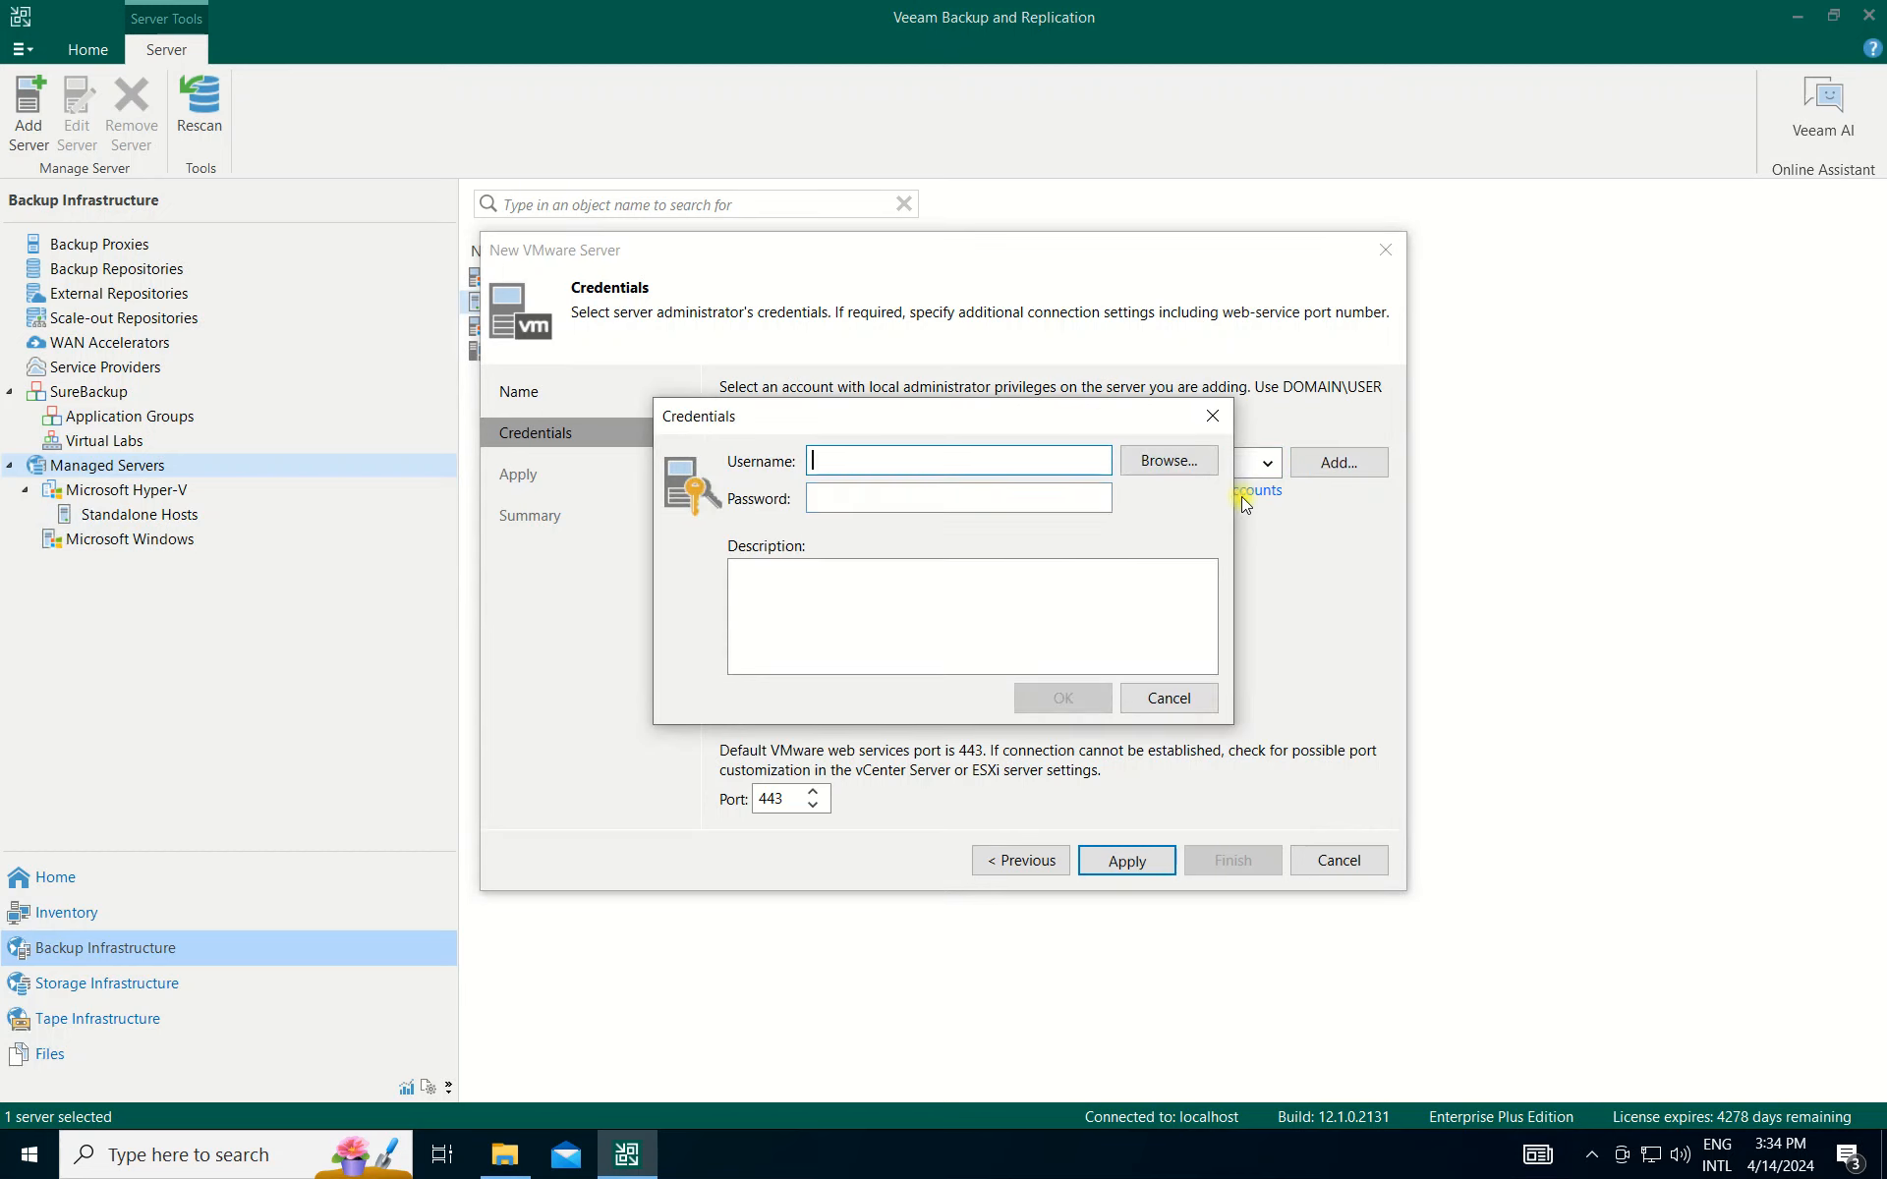
{"action": "type", "text": "ad"}
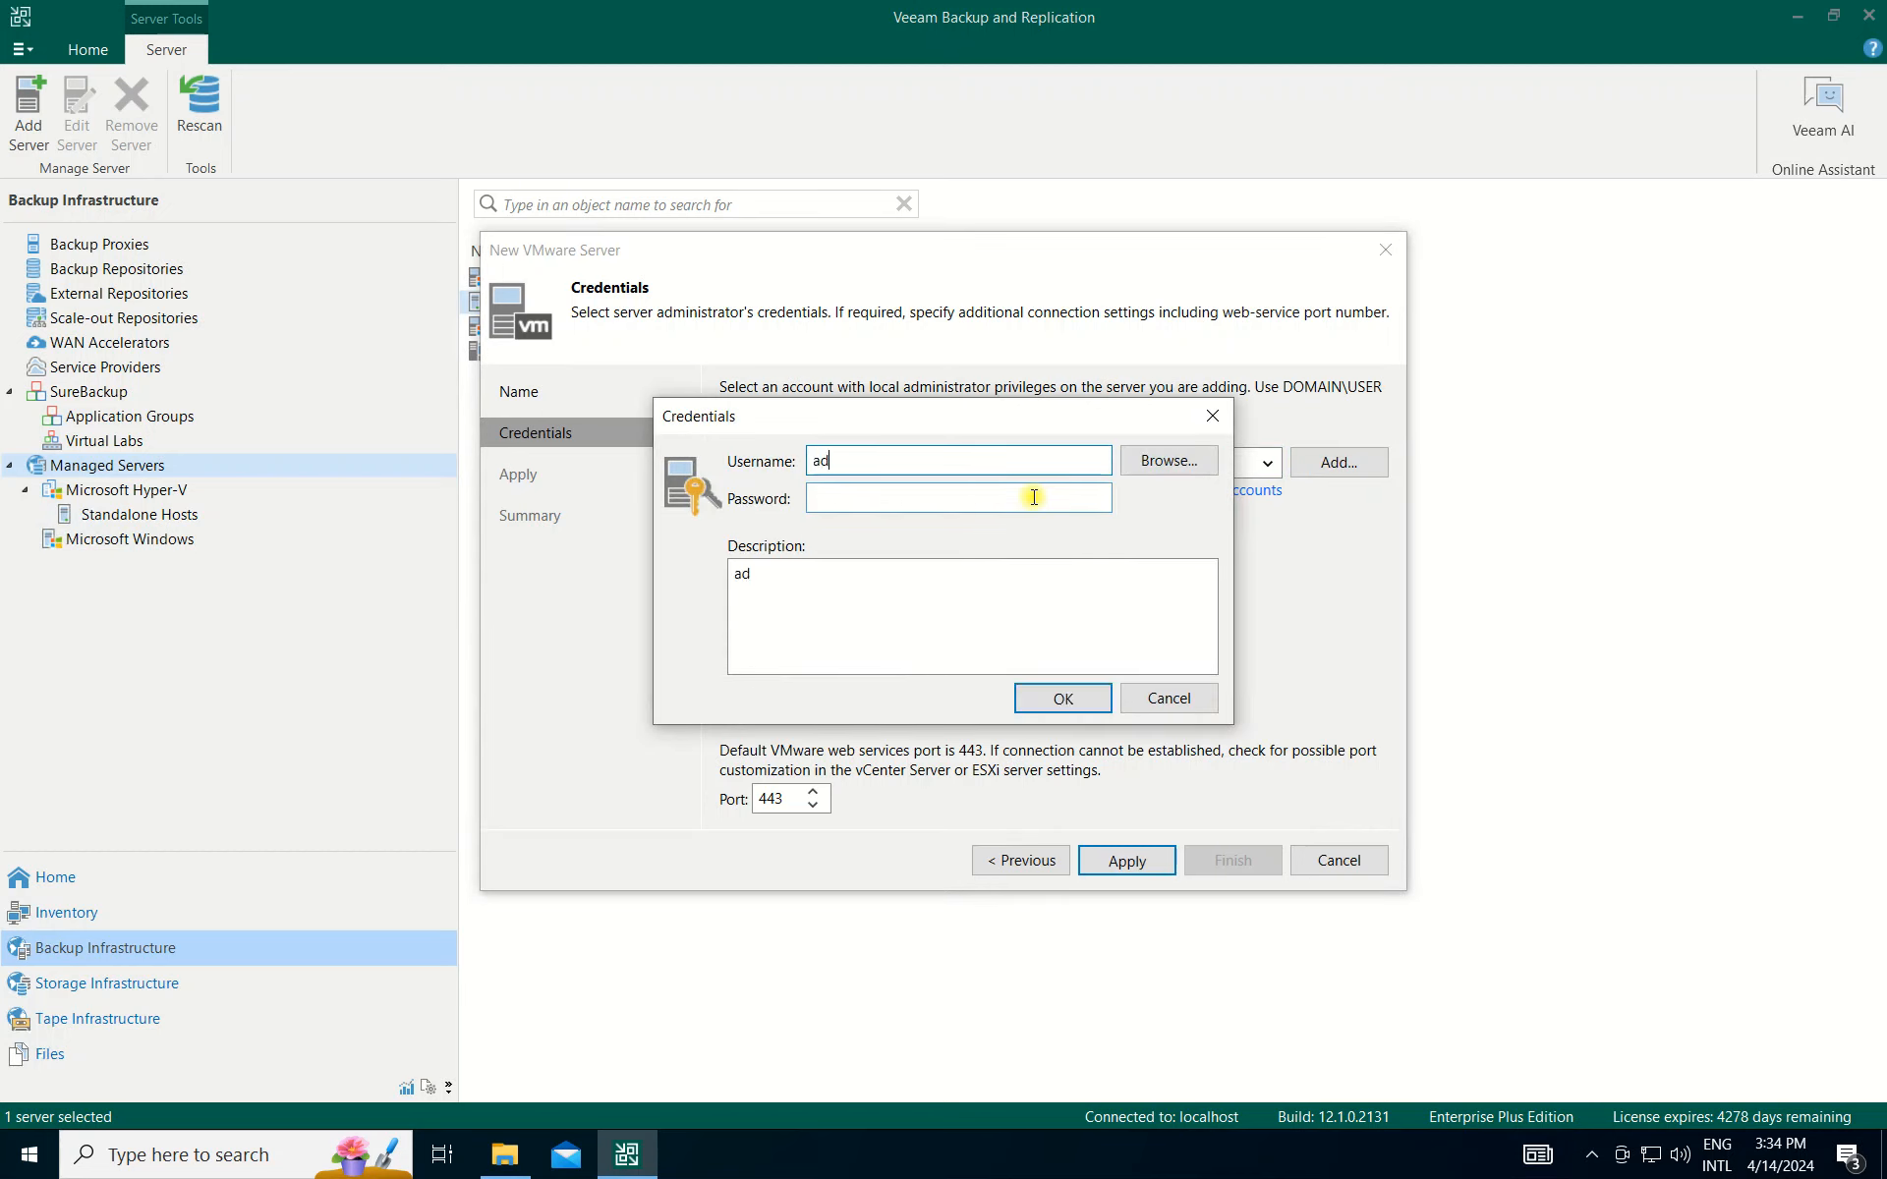
{"action": "type", "text": "ministrator"}
{"action": "left_click", "coordinate": [1034, 496]}
{"action": "type", "text": "********"}
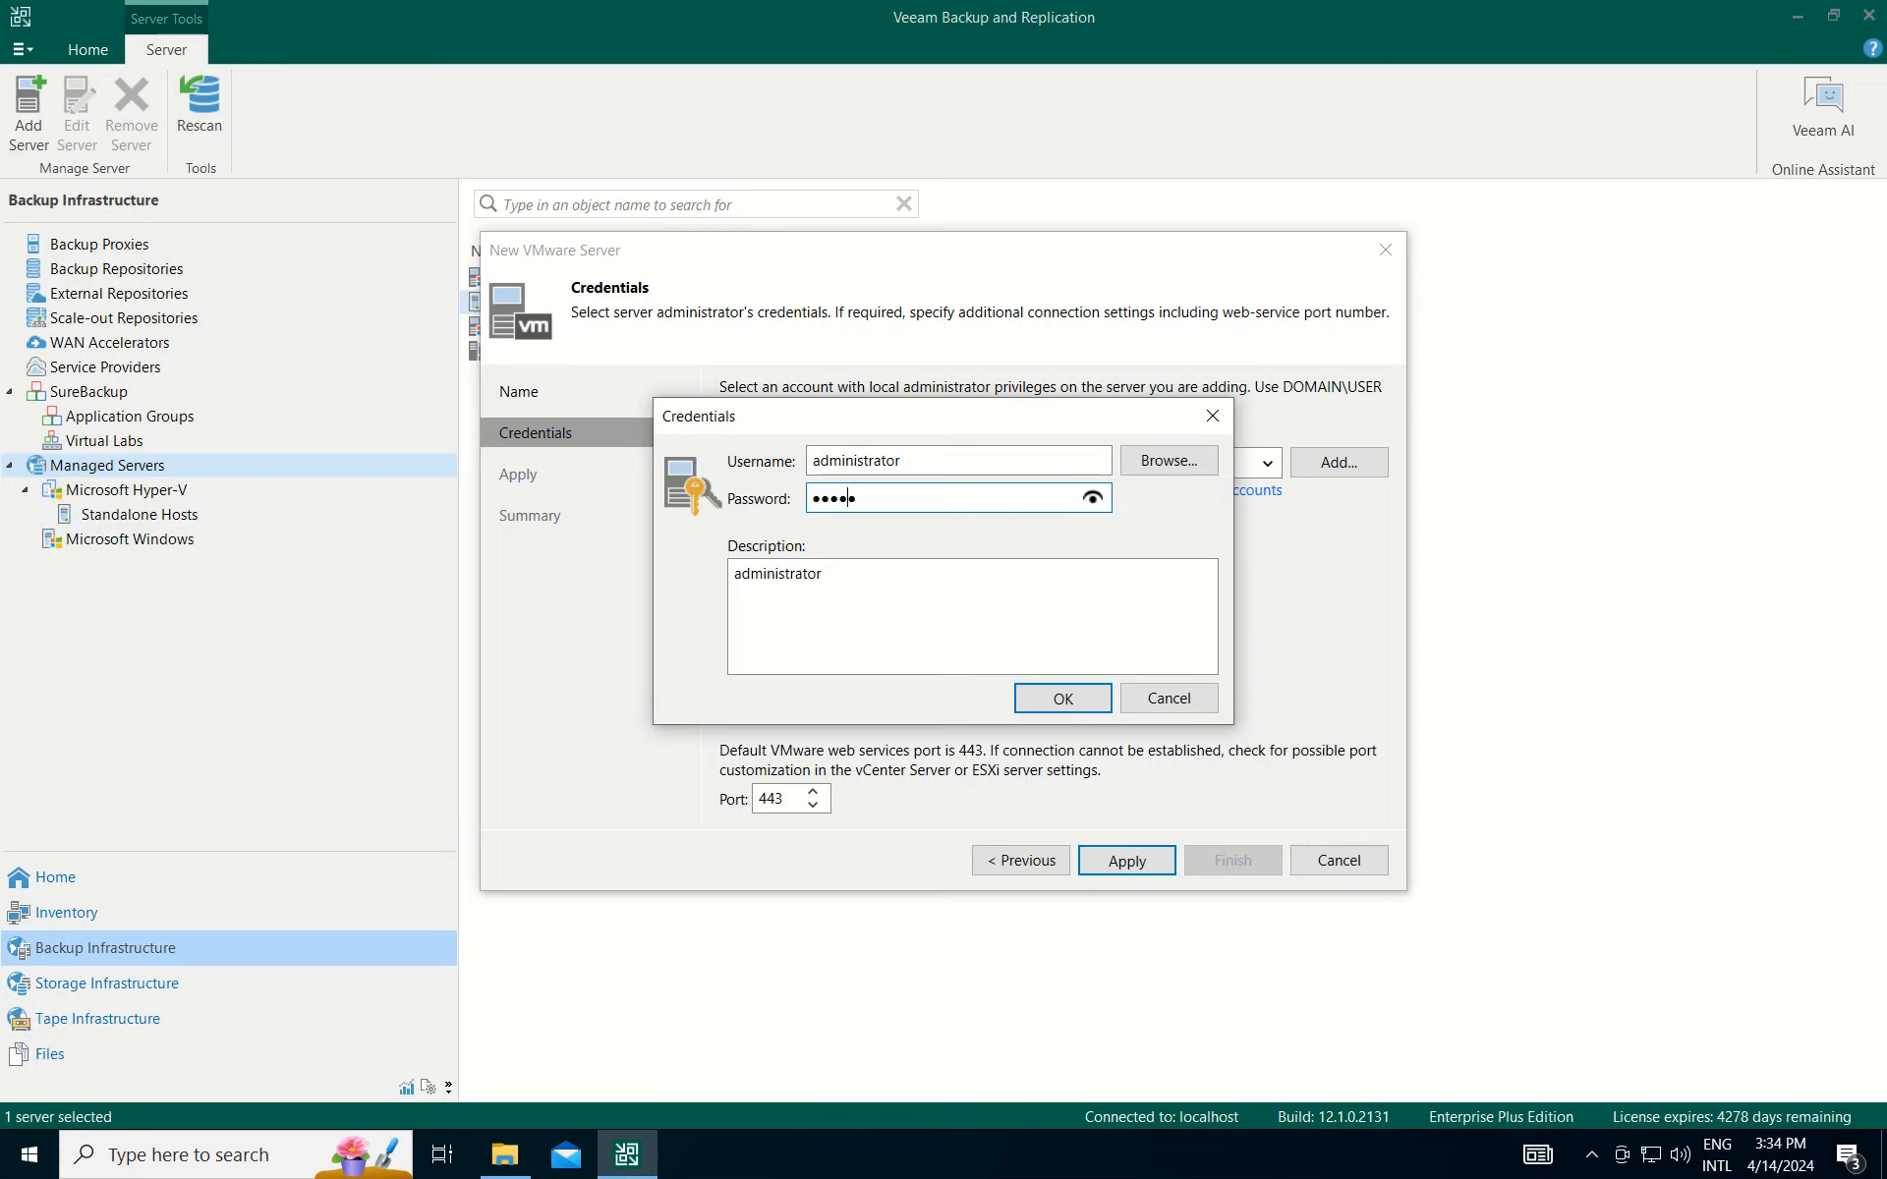
{"action": "left_click", "coordinate": [1050, 701]}
{"action": "left_click", "coordinate": [1130, 861]}
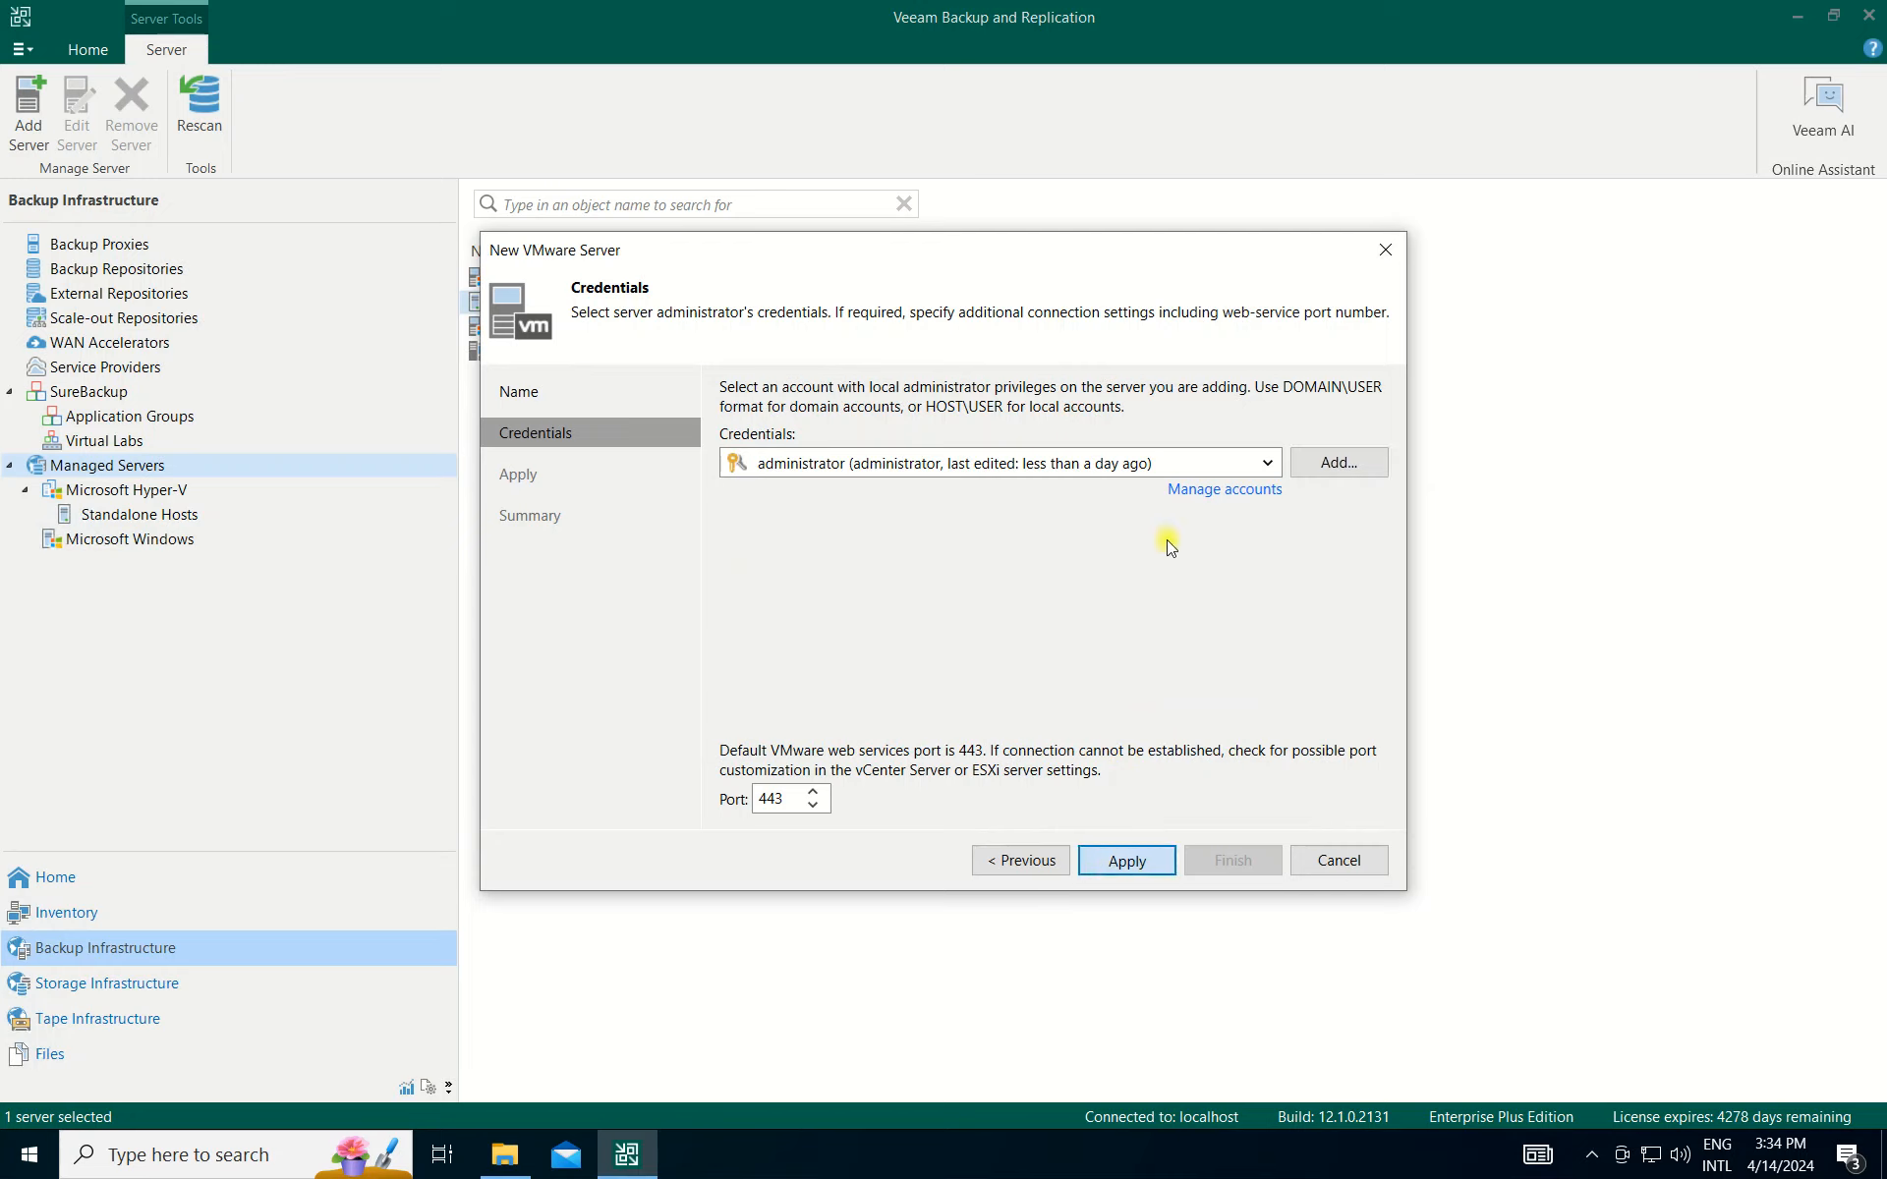
{"action": "left_click", "coordinate": [1118, 858]}
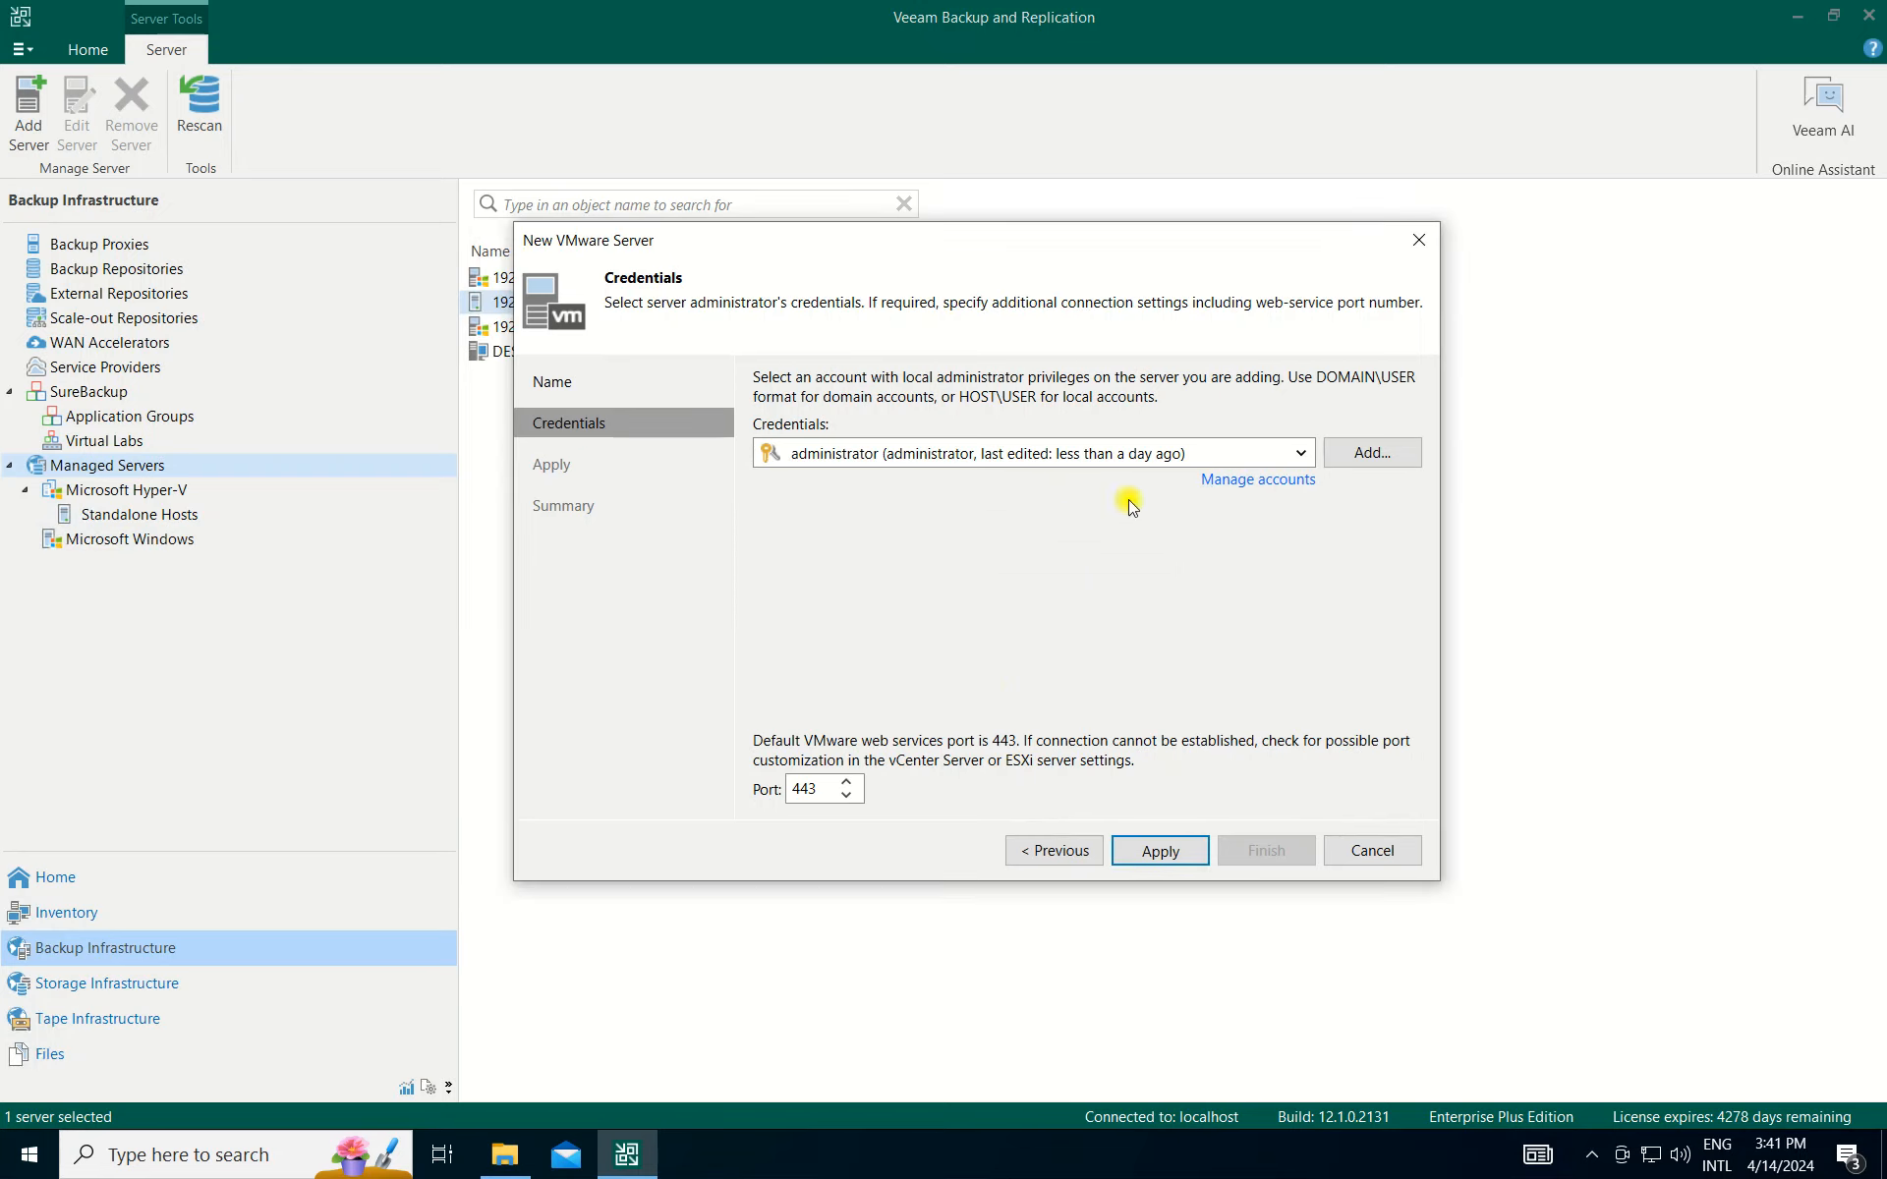
Add a second administrator account with its password and retry connecting to 192.168.100.11.
{"action": "left_click", "coordinate": [1365, 457]}
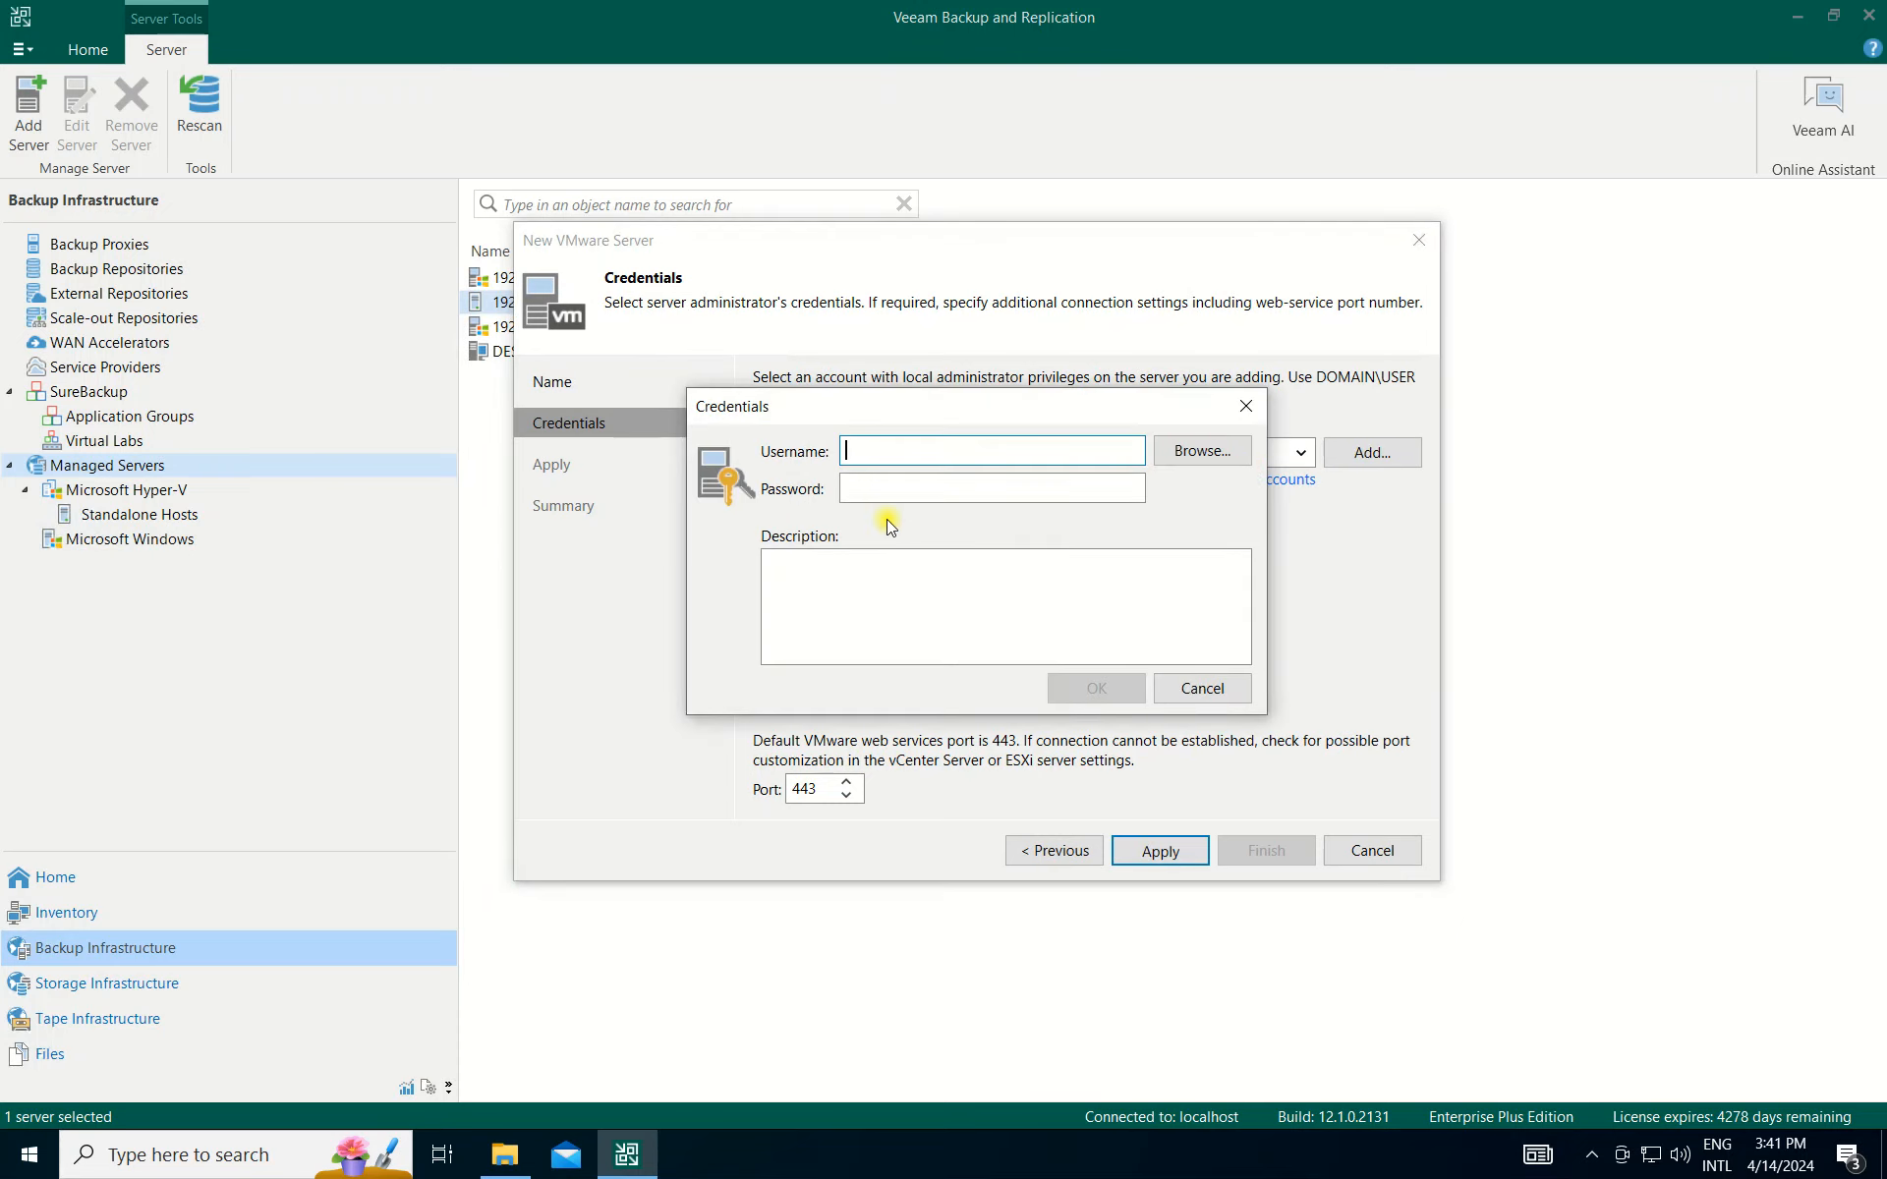
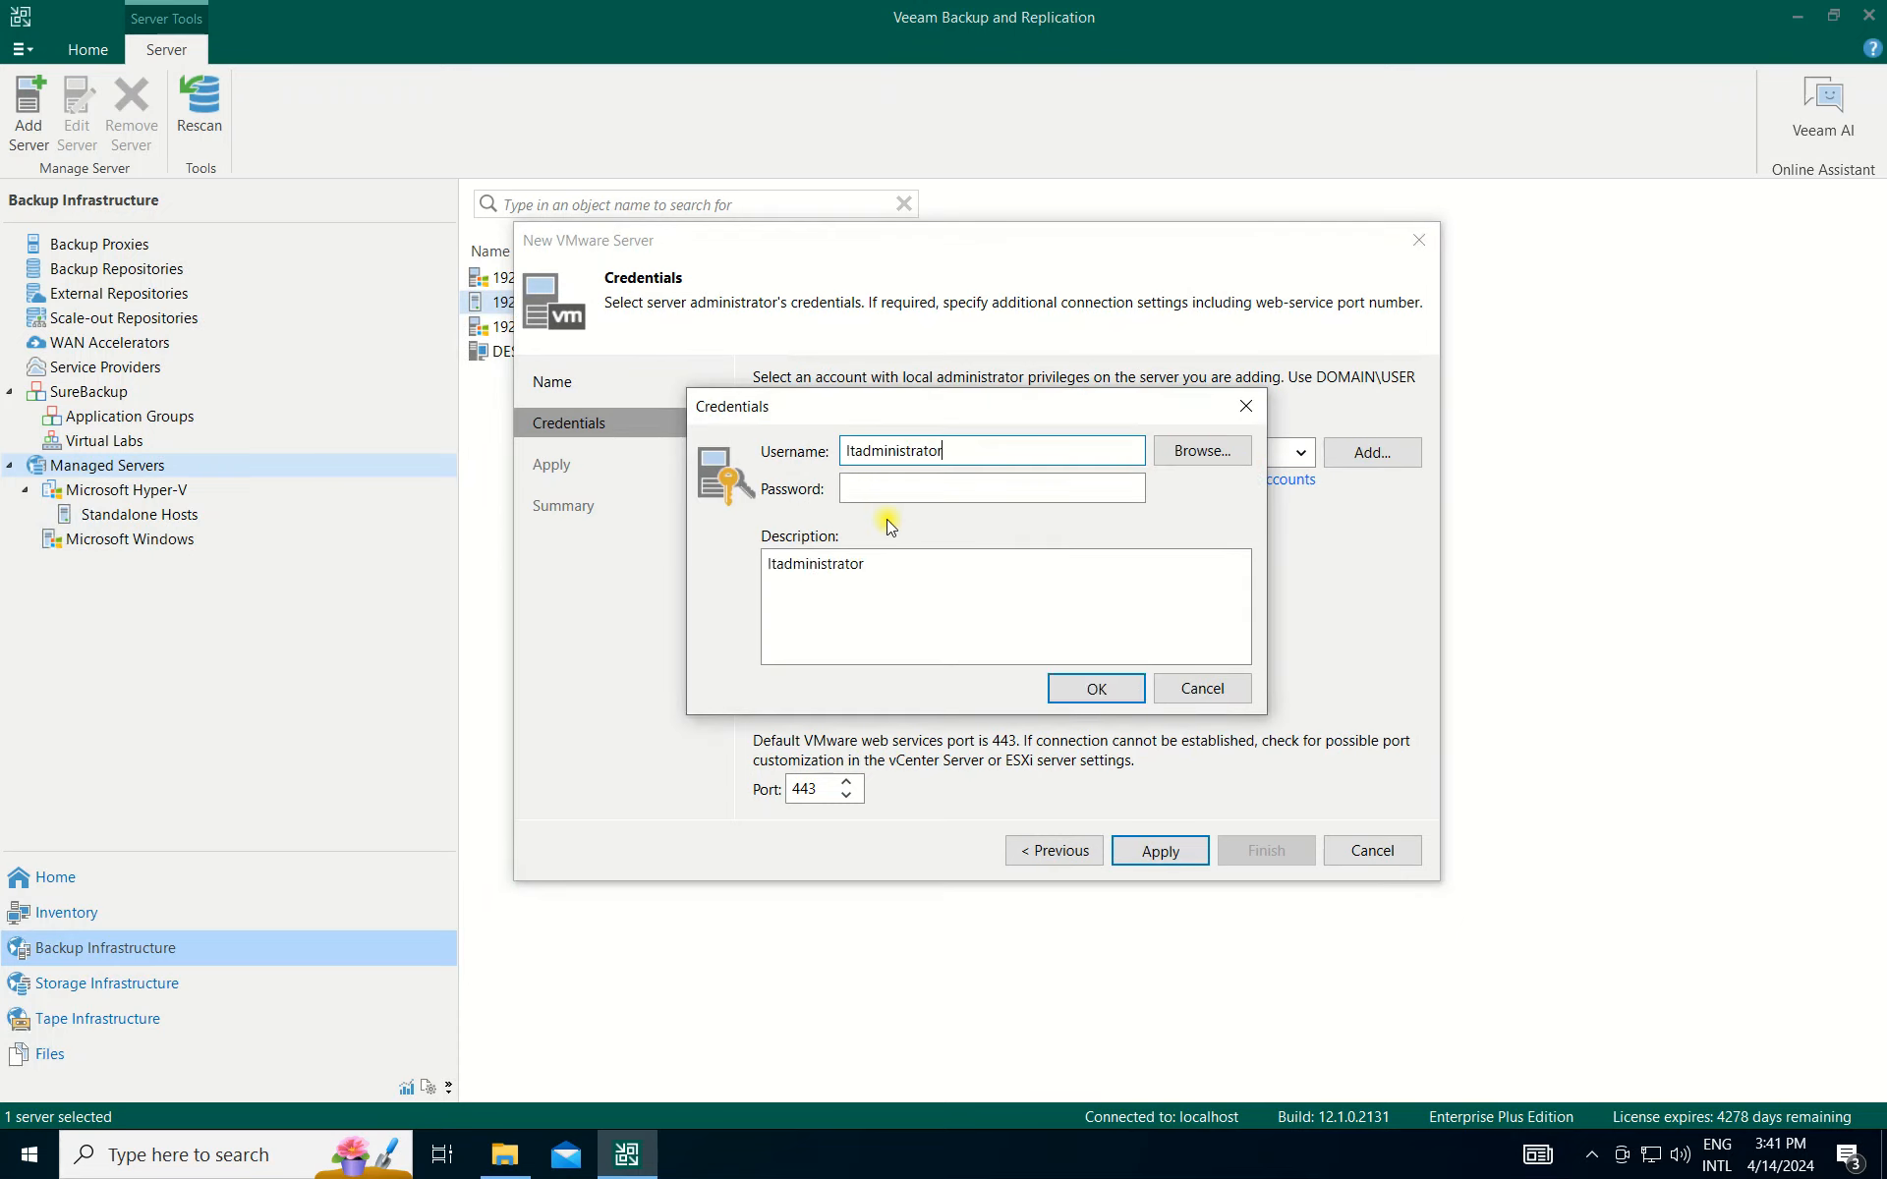
{"action": "key", "text": "Tab"}
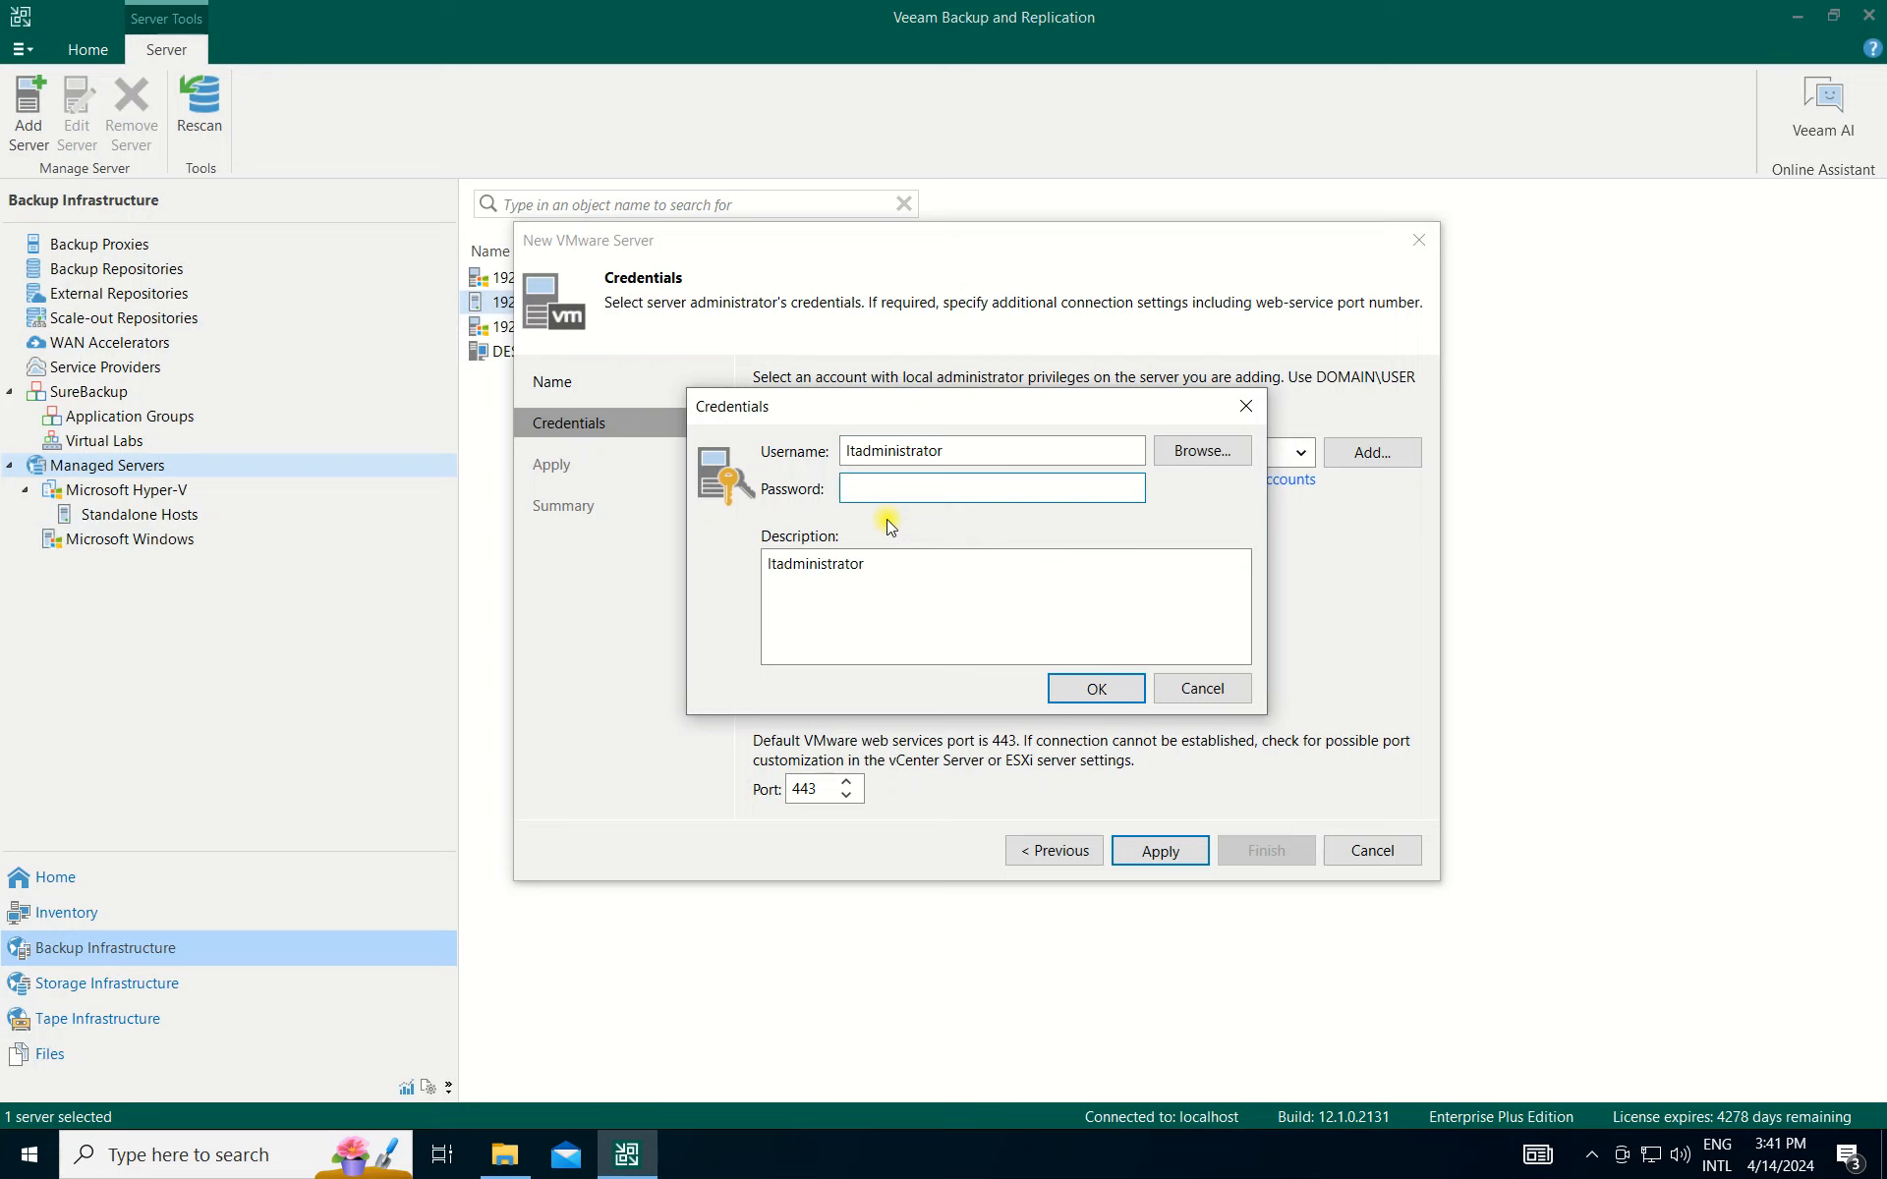
{"action": "left_click", "coordinate": [1098, 691]}
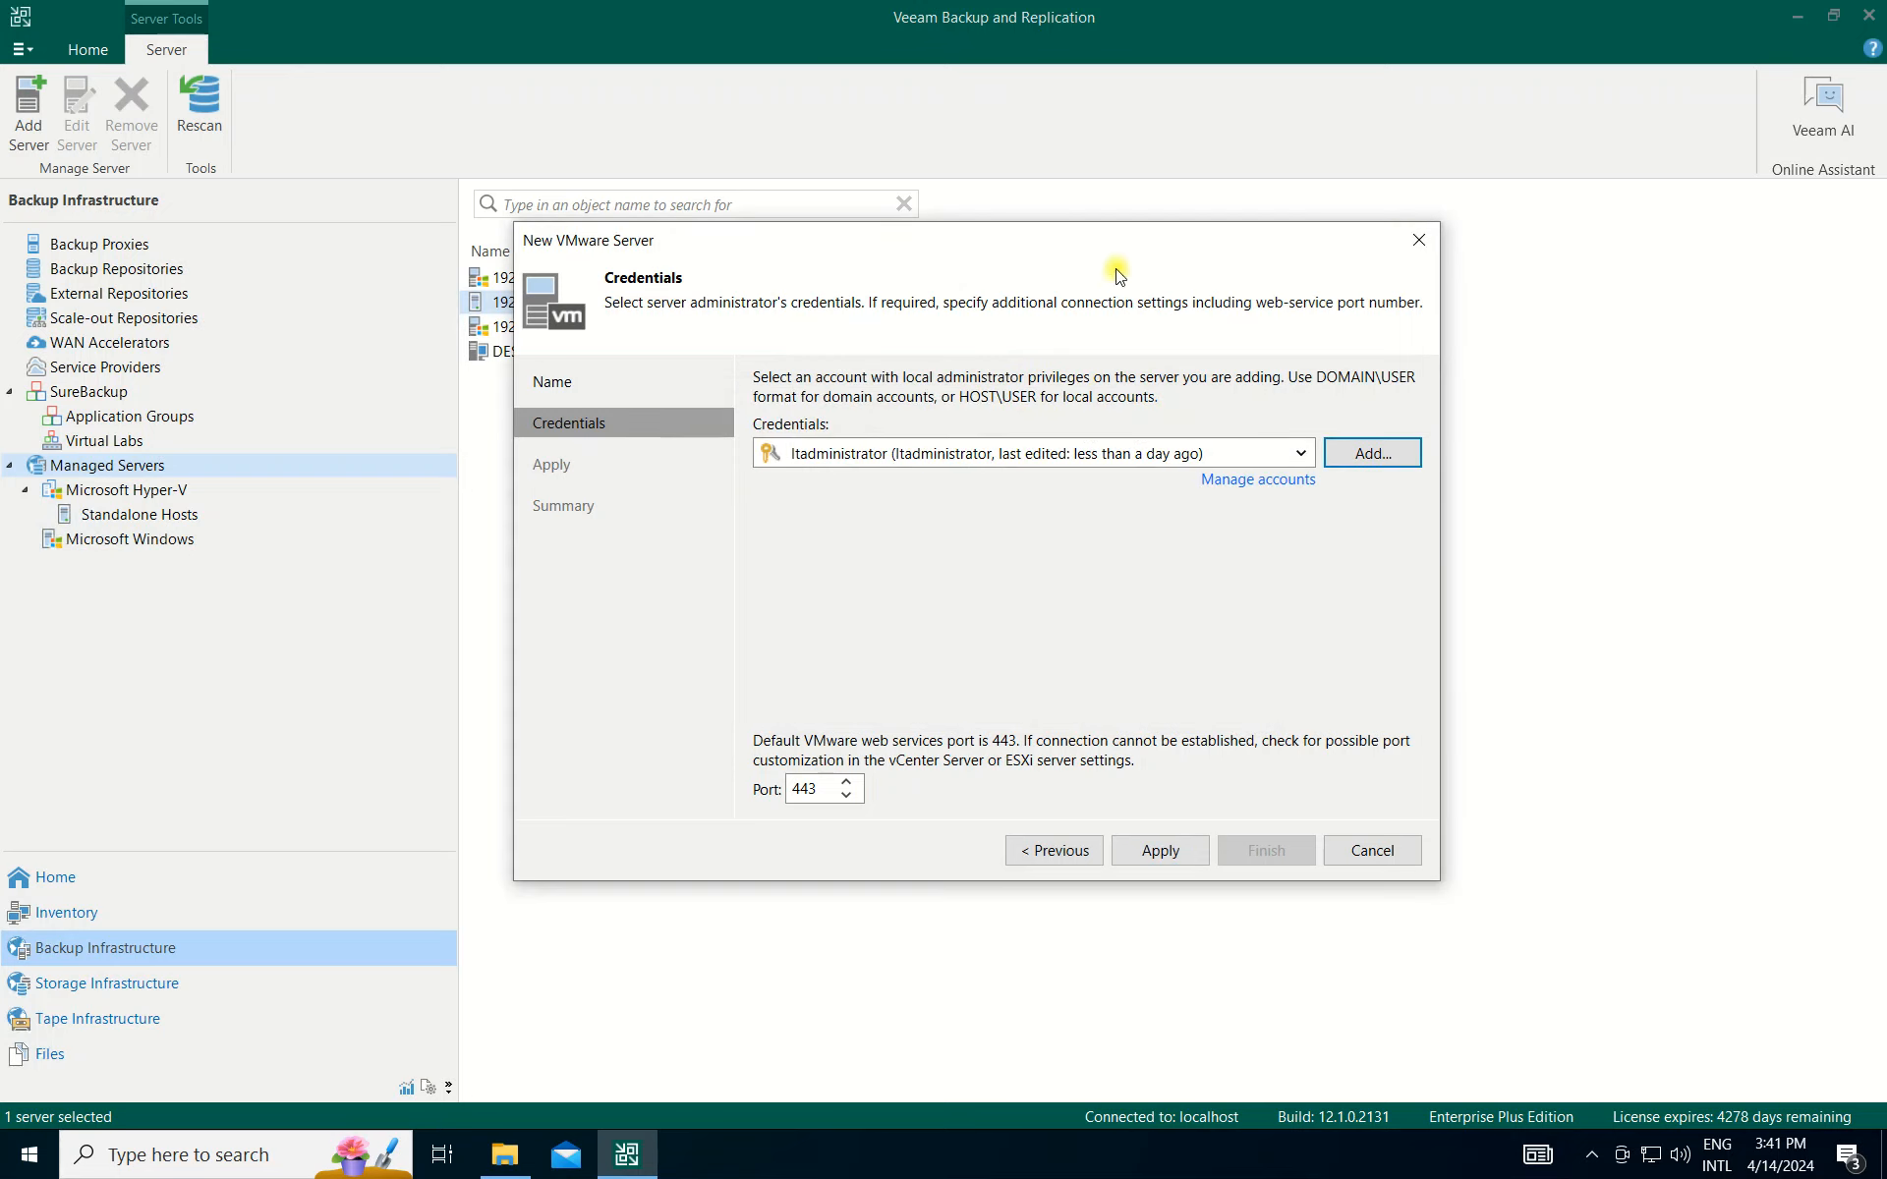
{"action": "left_click", "coordinate": [1155, 851]}
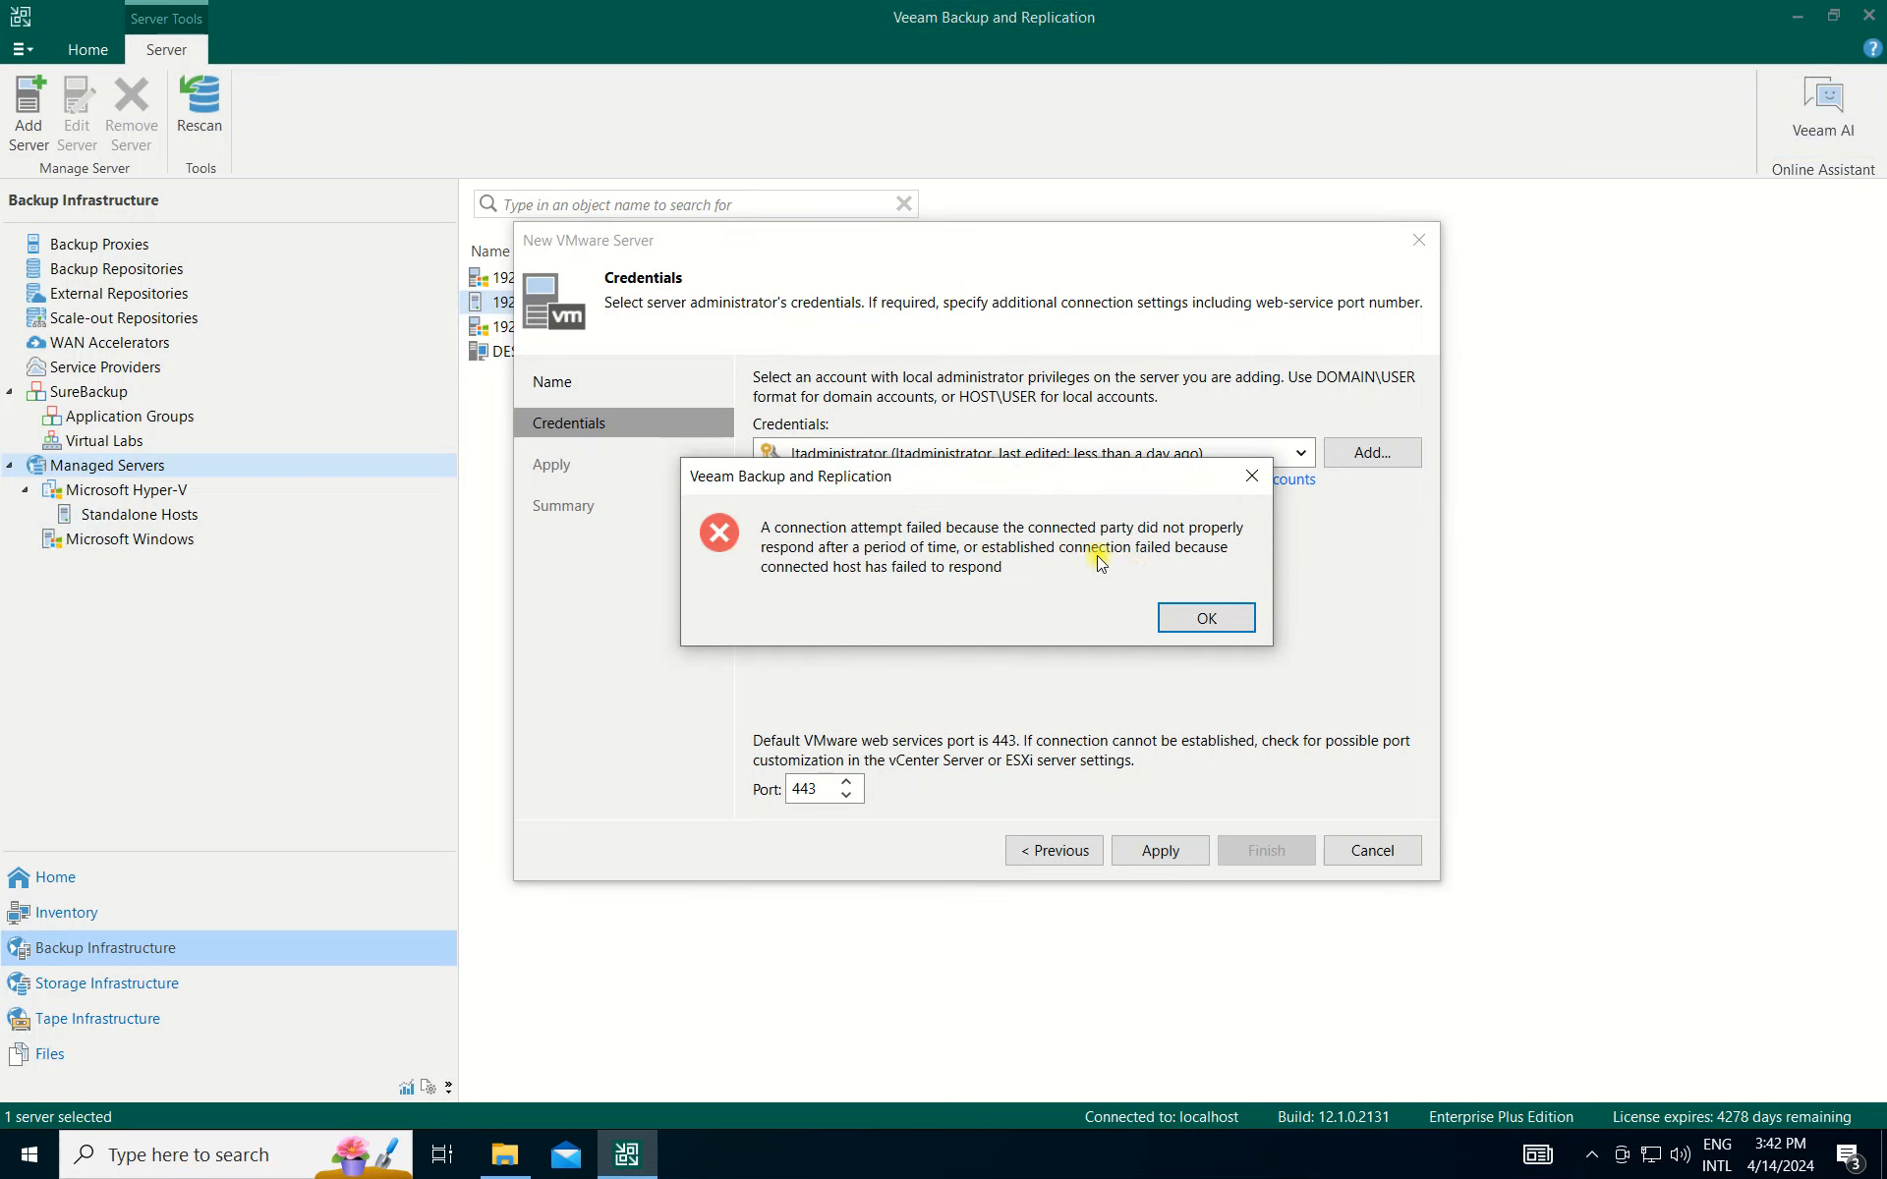
Dismiss the connection error and cancel the New VMware Server wizard without saving.
{"action": "left_click", "coordinate": [1215, 619]}
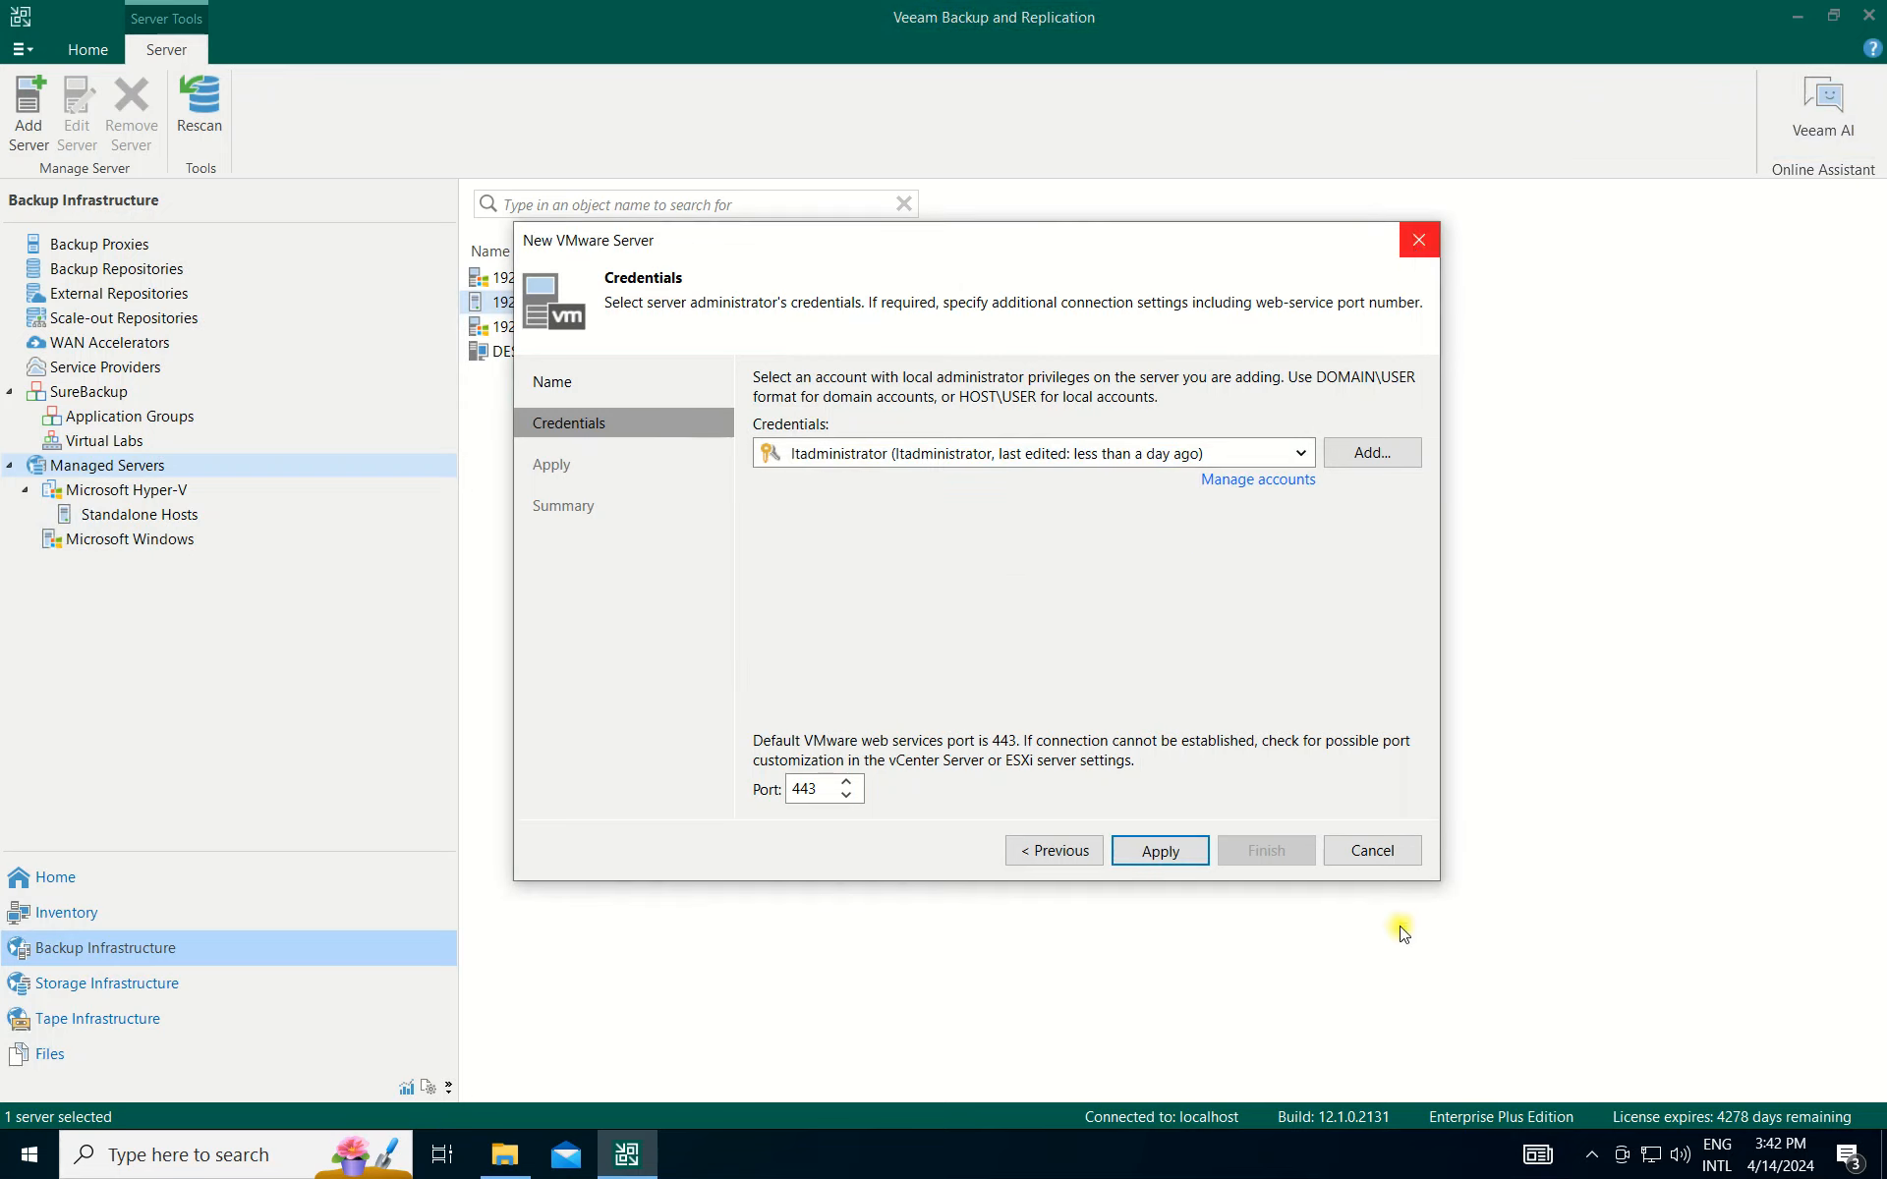
{"action": "left_click", "coordinate": [1393, 850]}
{"action": "left_click", "coordinate": [1021, 609]}
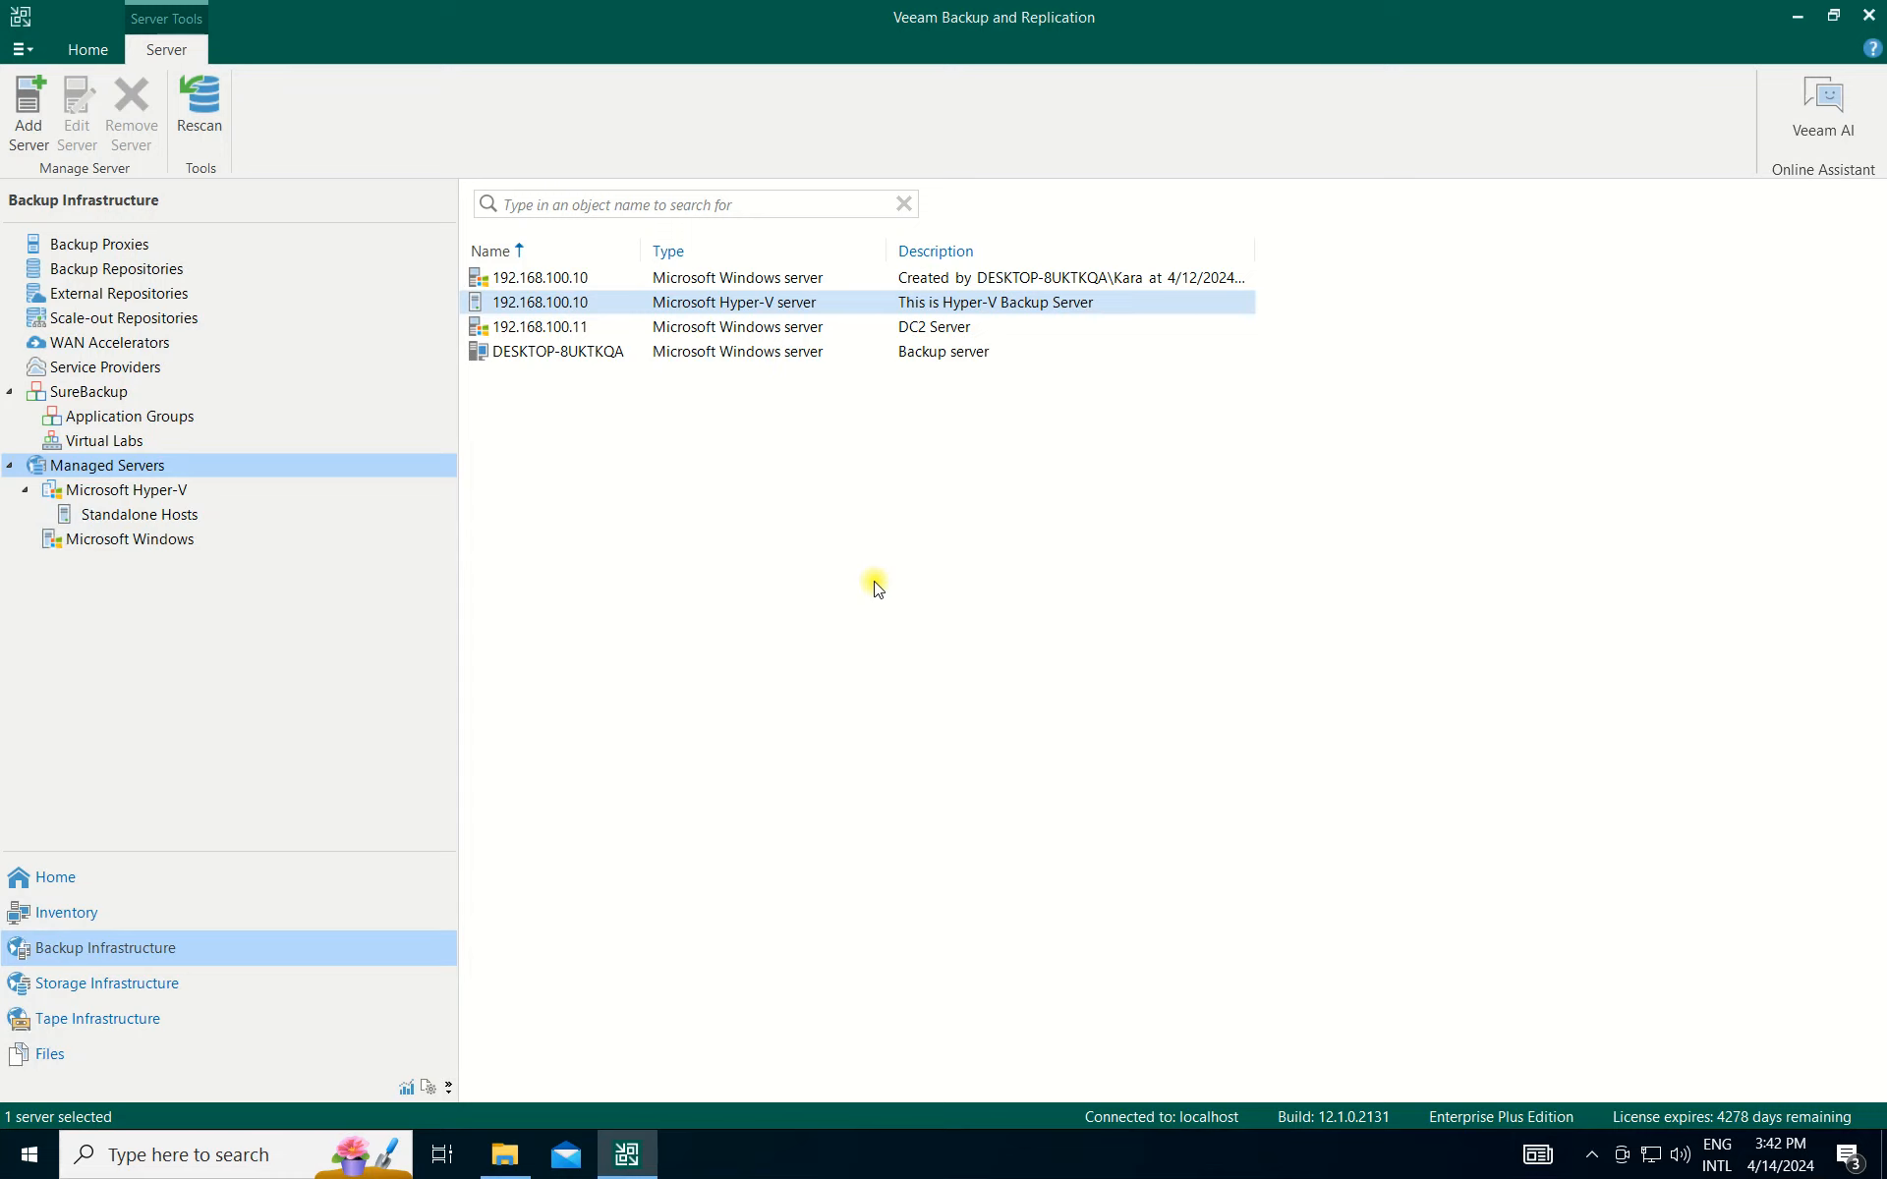
Browse the Managed Servers tree, then go to Home and view the Backups list.
{"action": "left_click", "coordinate": [147, 491]}
{"action": "left_click", "coordinate": [162, 515]}
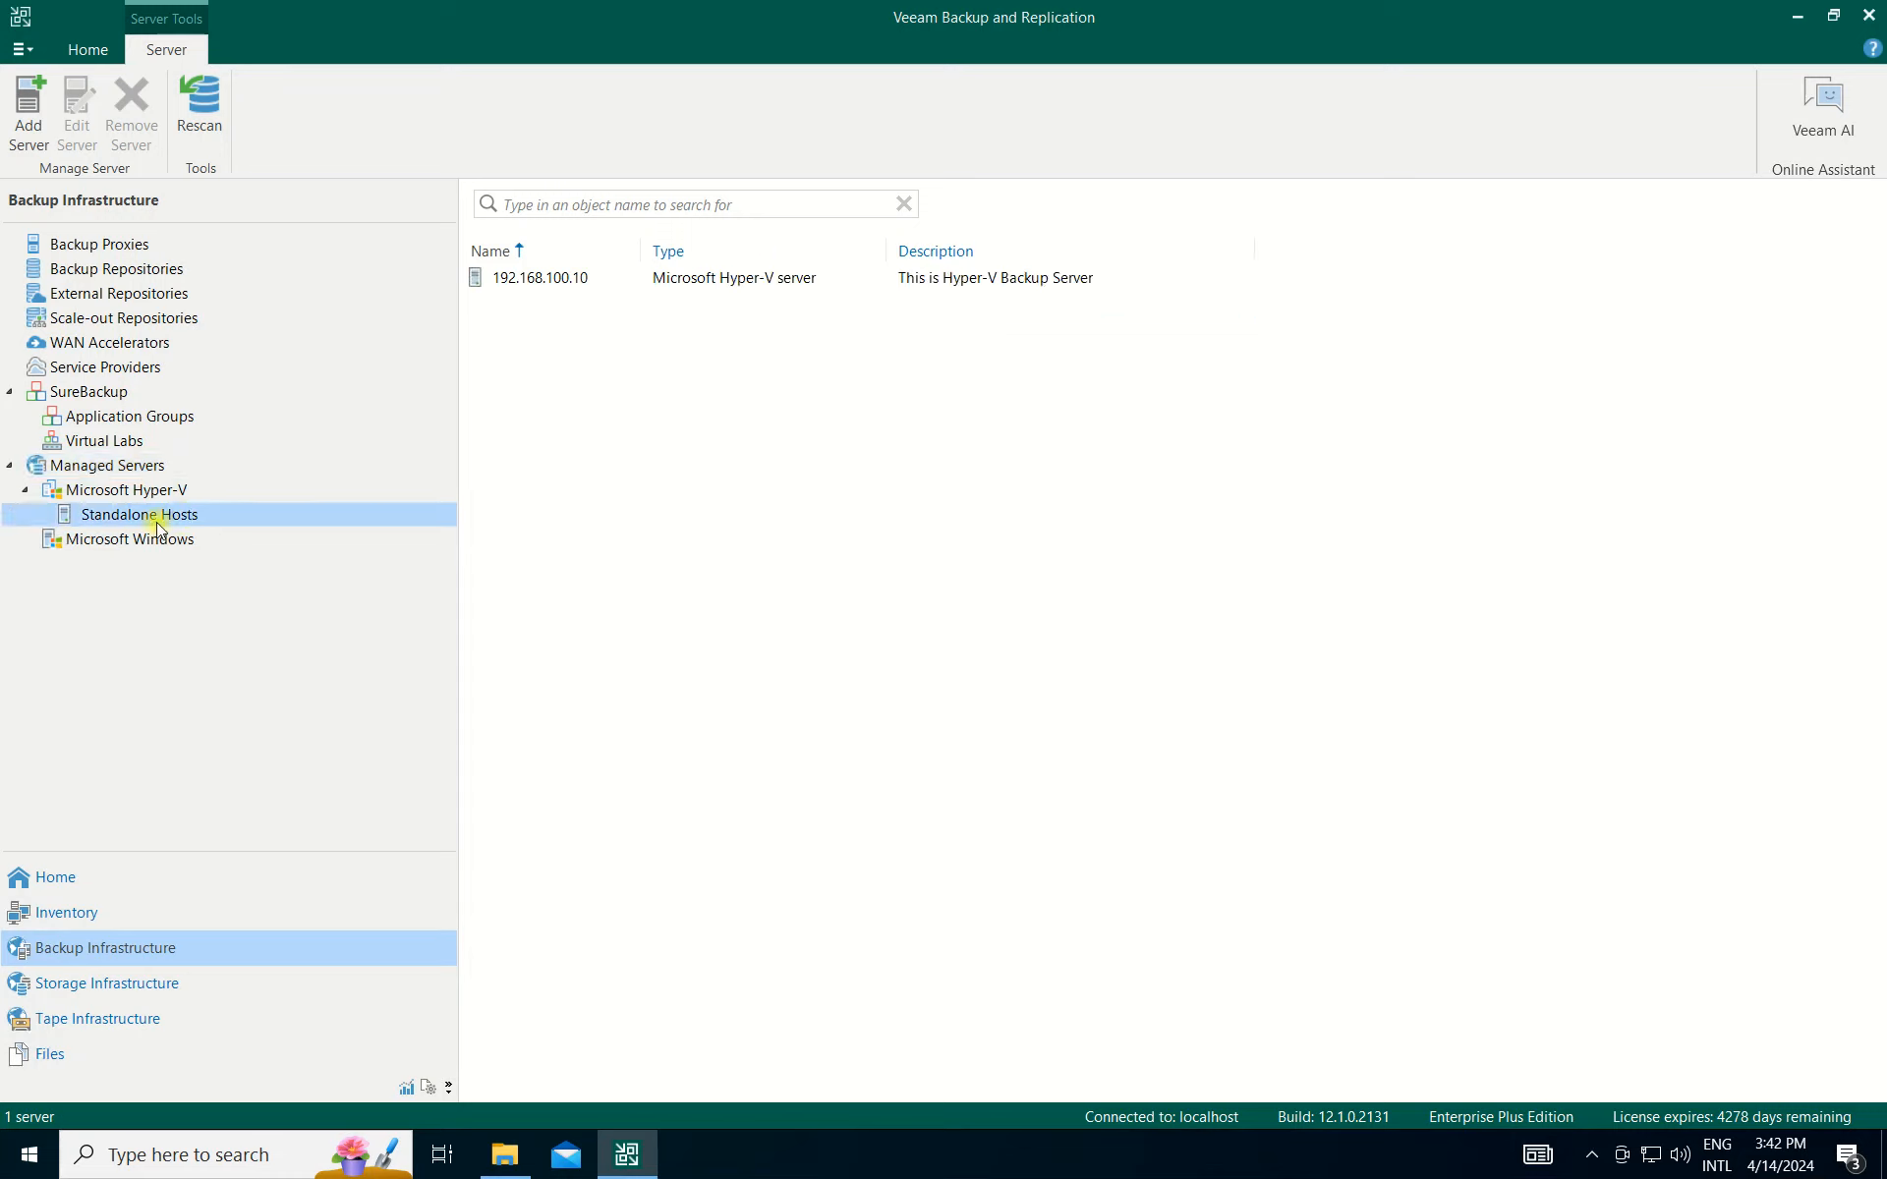
{"action": "left_click", "coordinate": [133, 489]}
{"action": "left_click", "coordinate": [111, 470]}
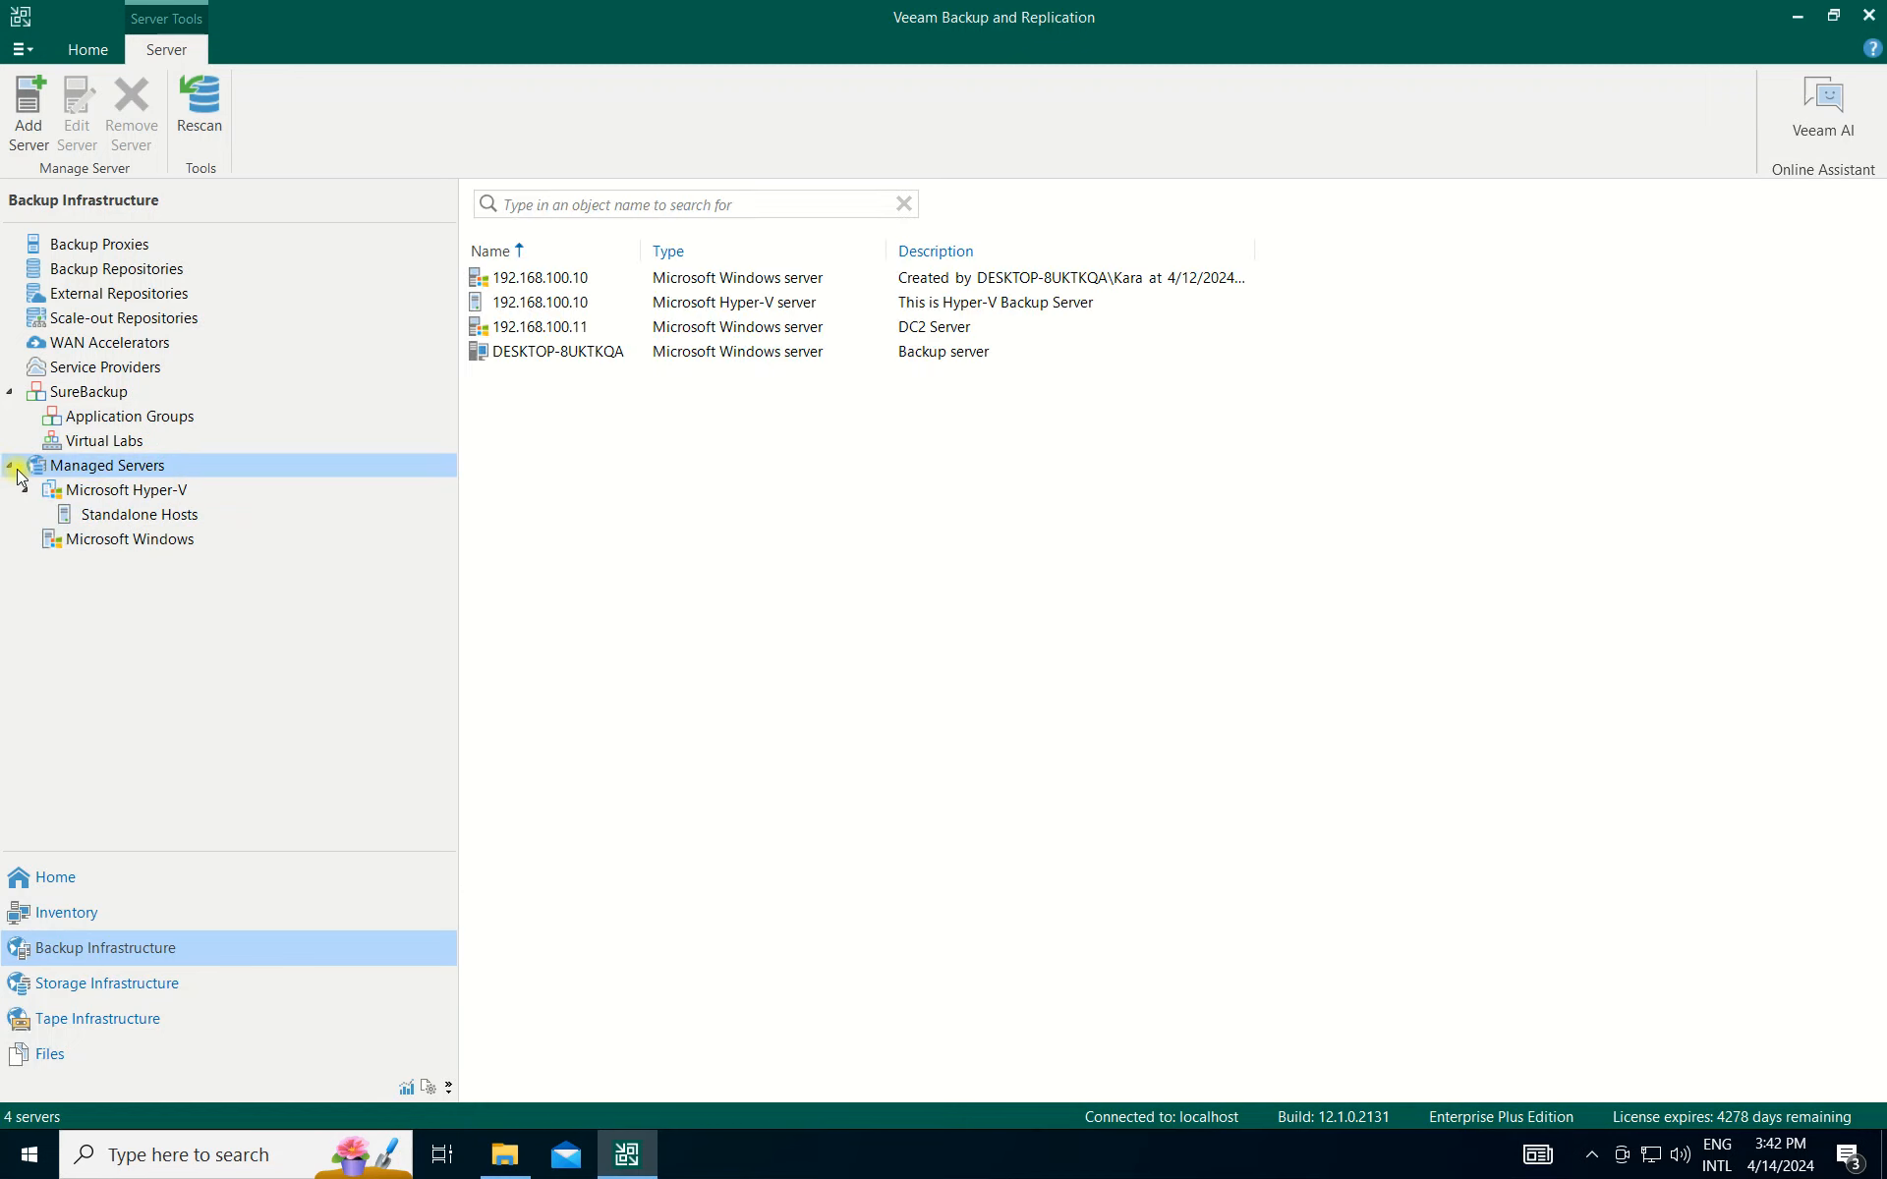
{"action": "left_click", "coordinate": [11, 469]}
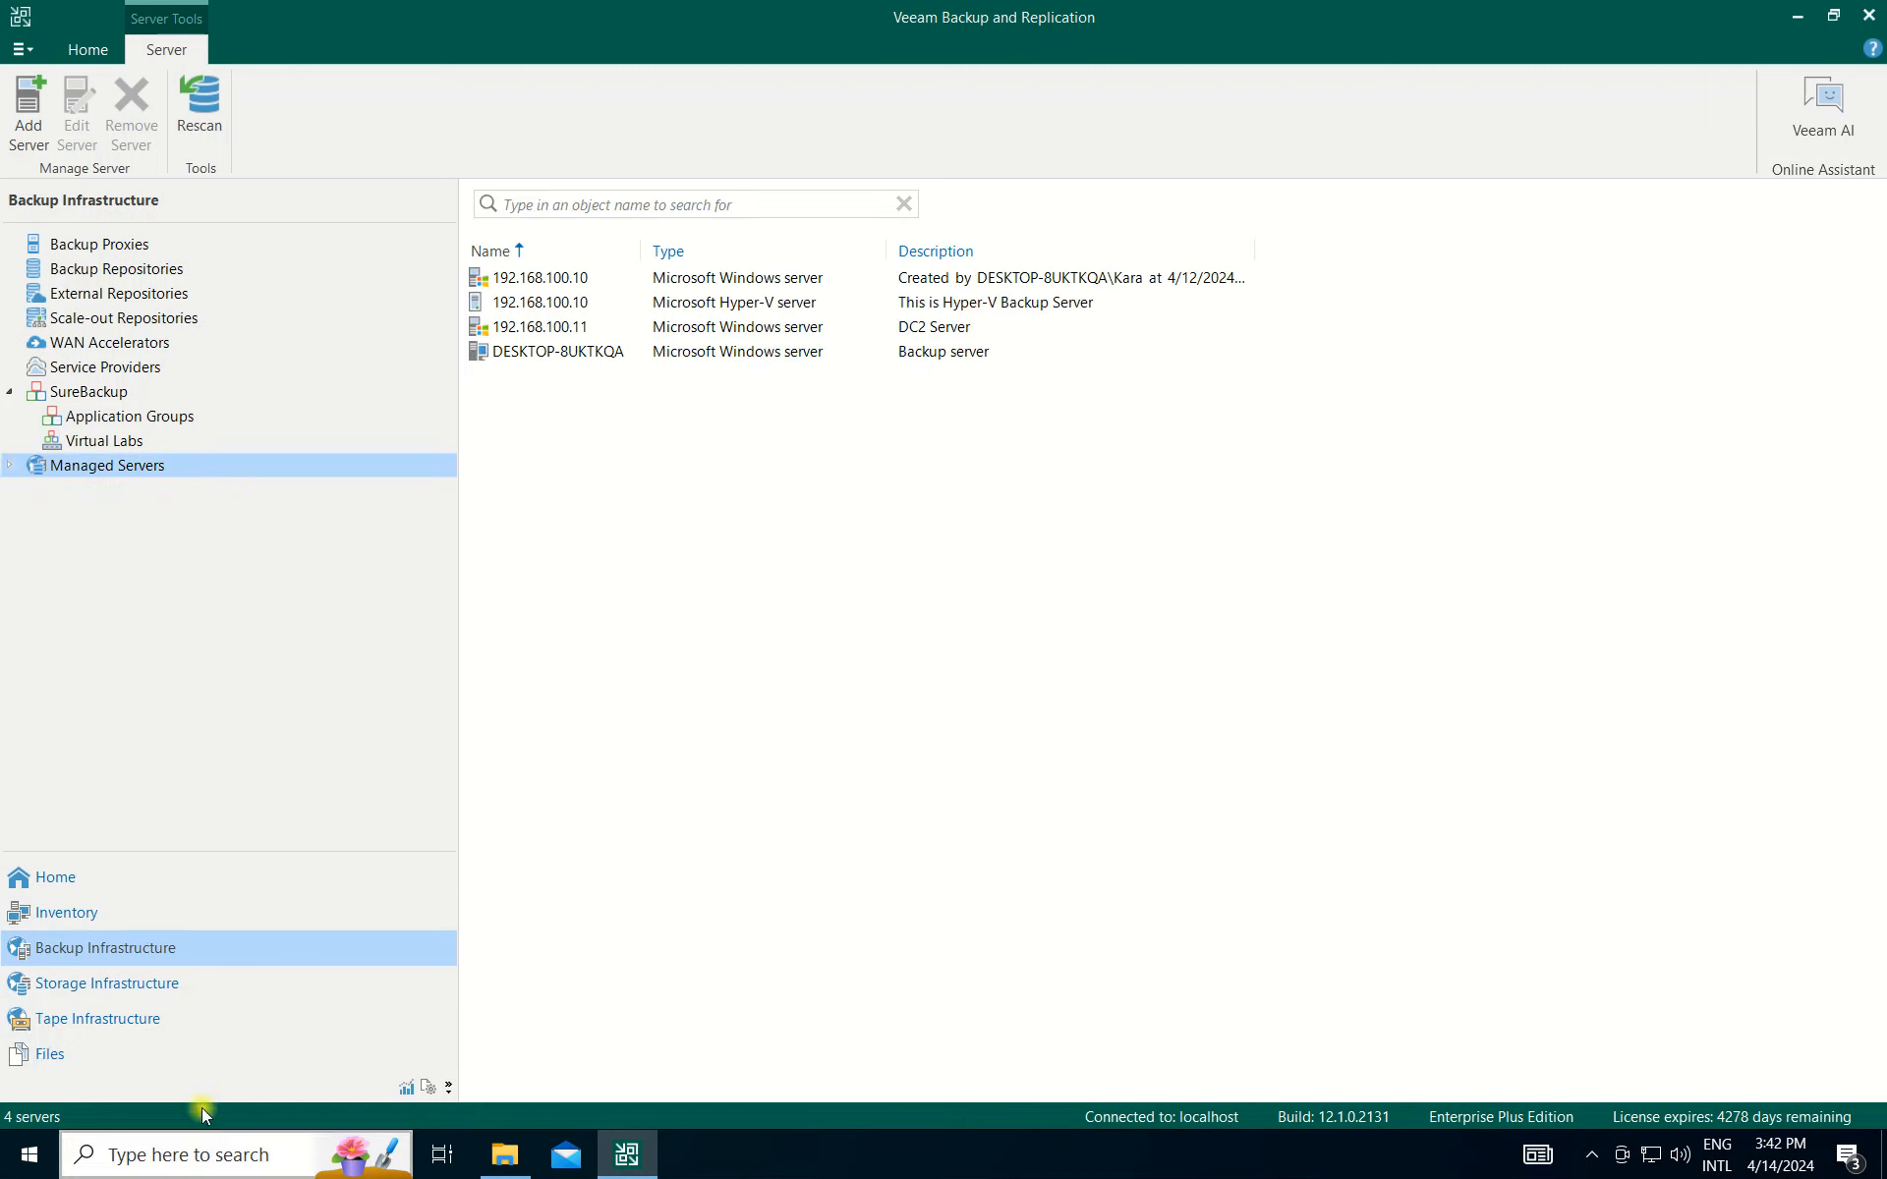
{"action": "left_click", "coordinate": [74, 878]}
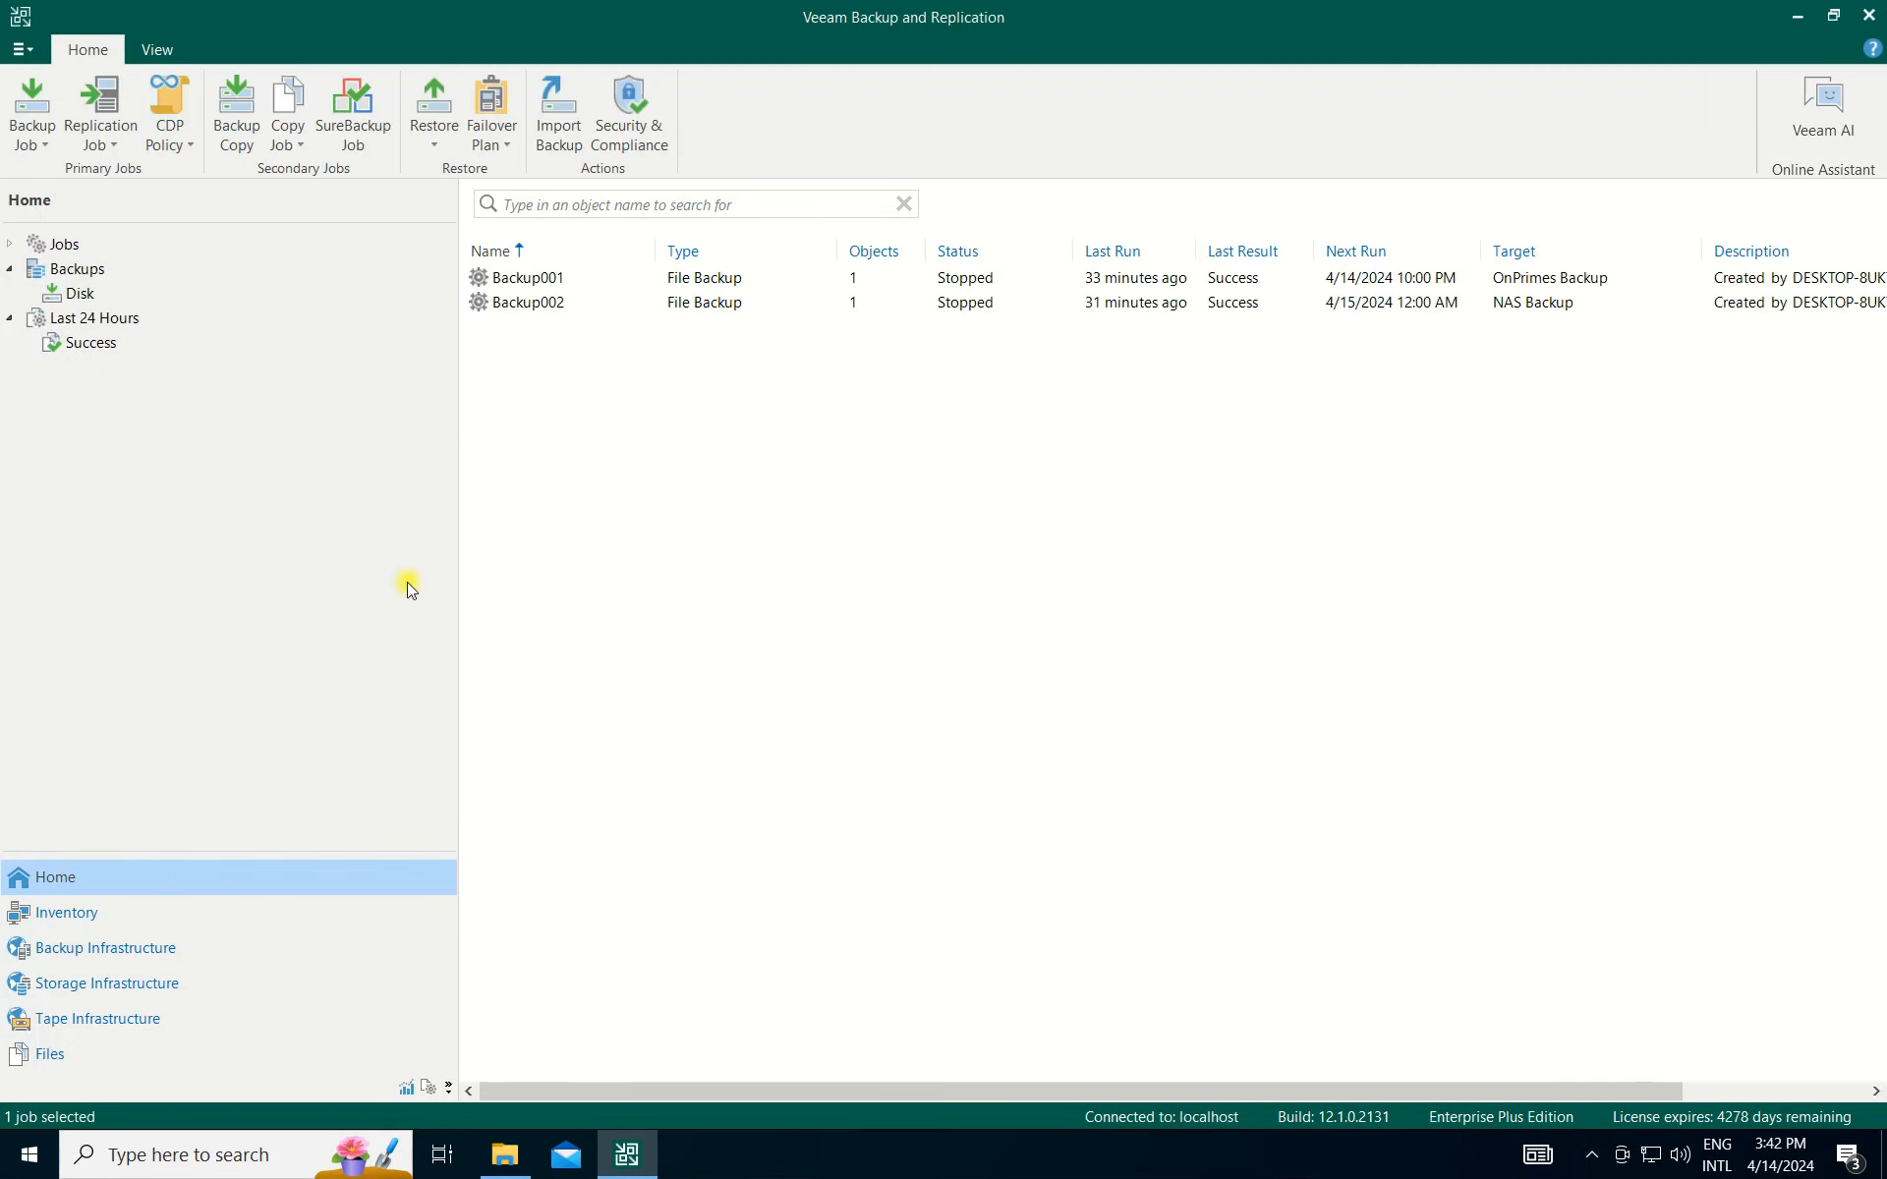
{"action": "left_click", "coordinate": [102, 276]}
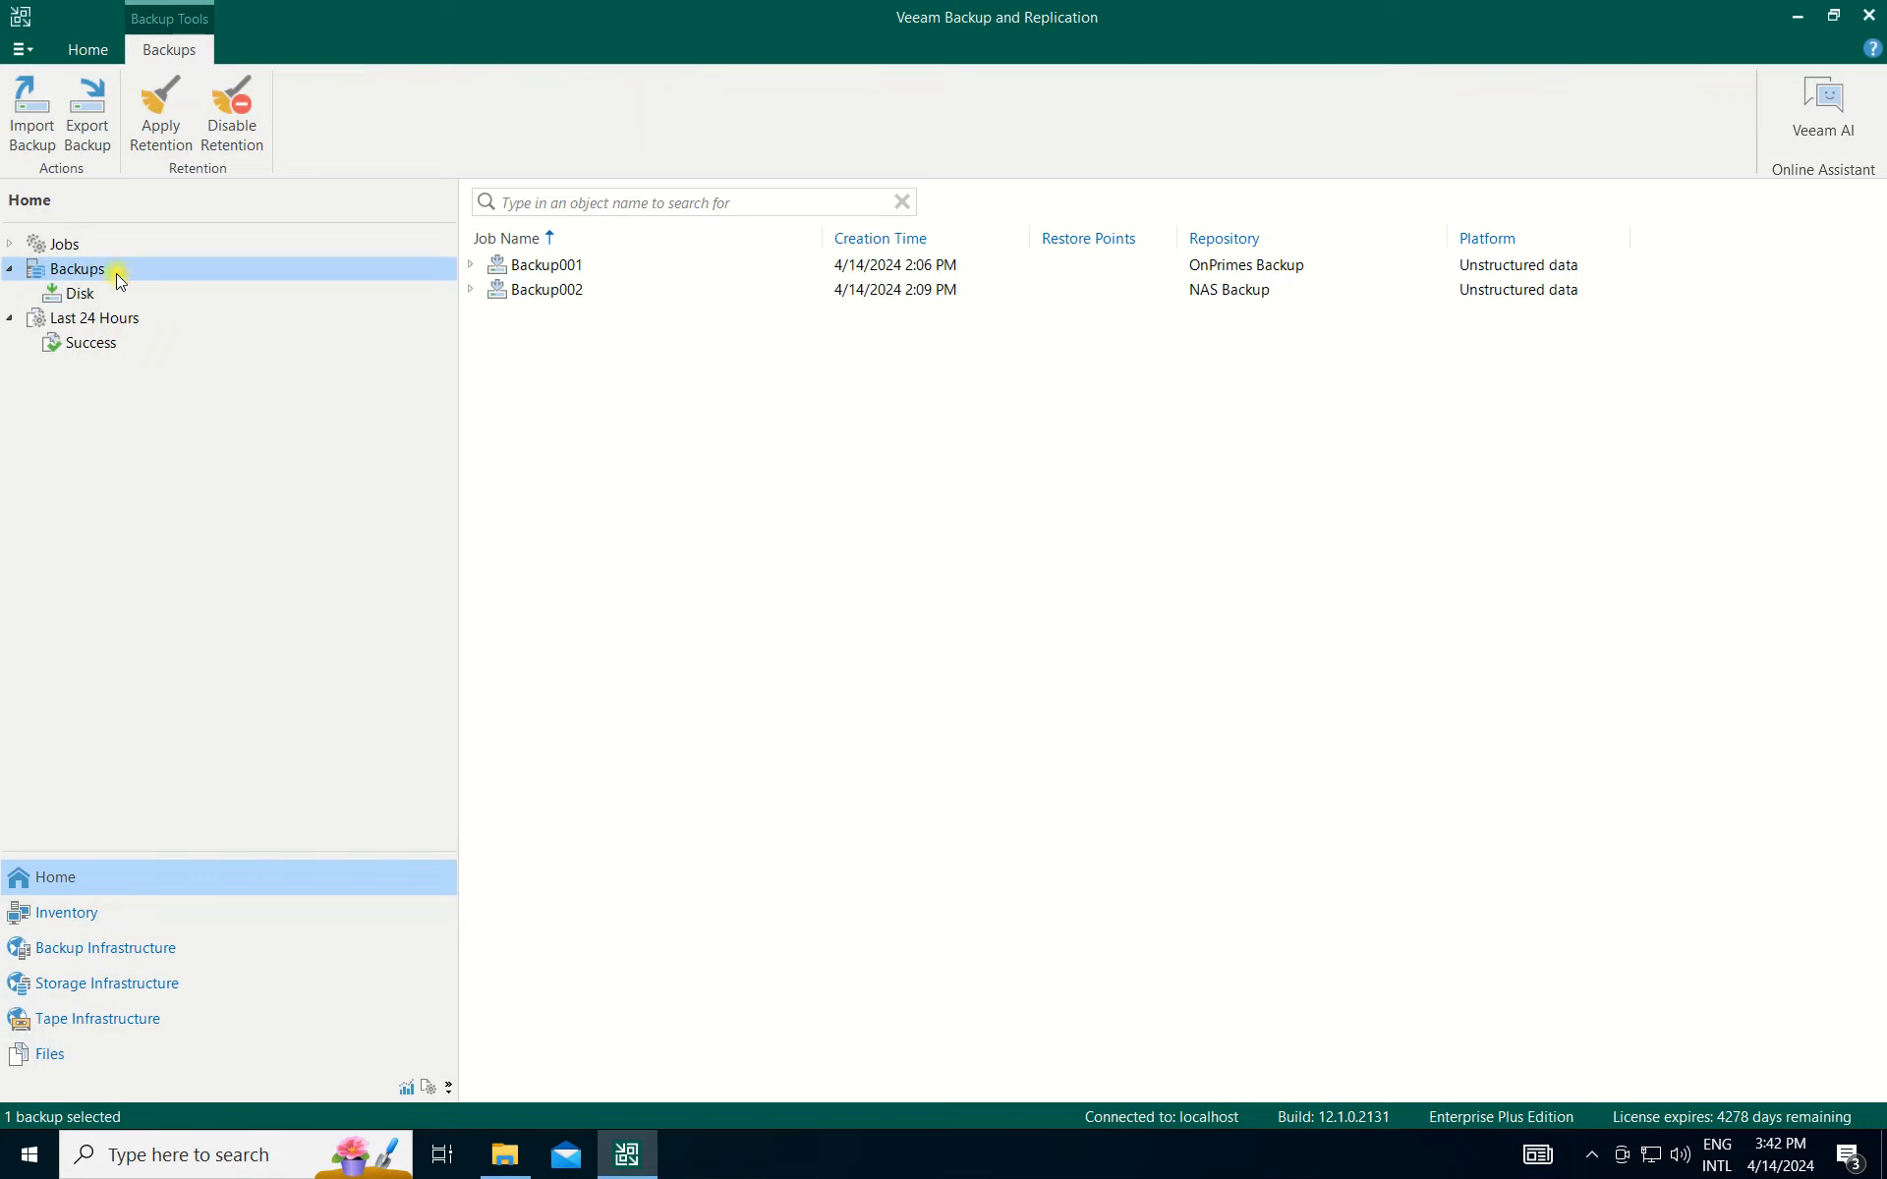
Start a new virtual machine backup job from the Home ribbon's Backup Job menu.
{"action": "right_click", "coordinate": [117, 278]}
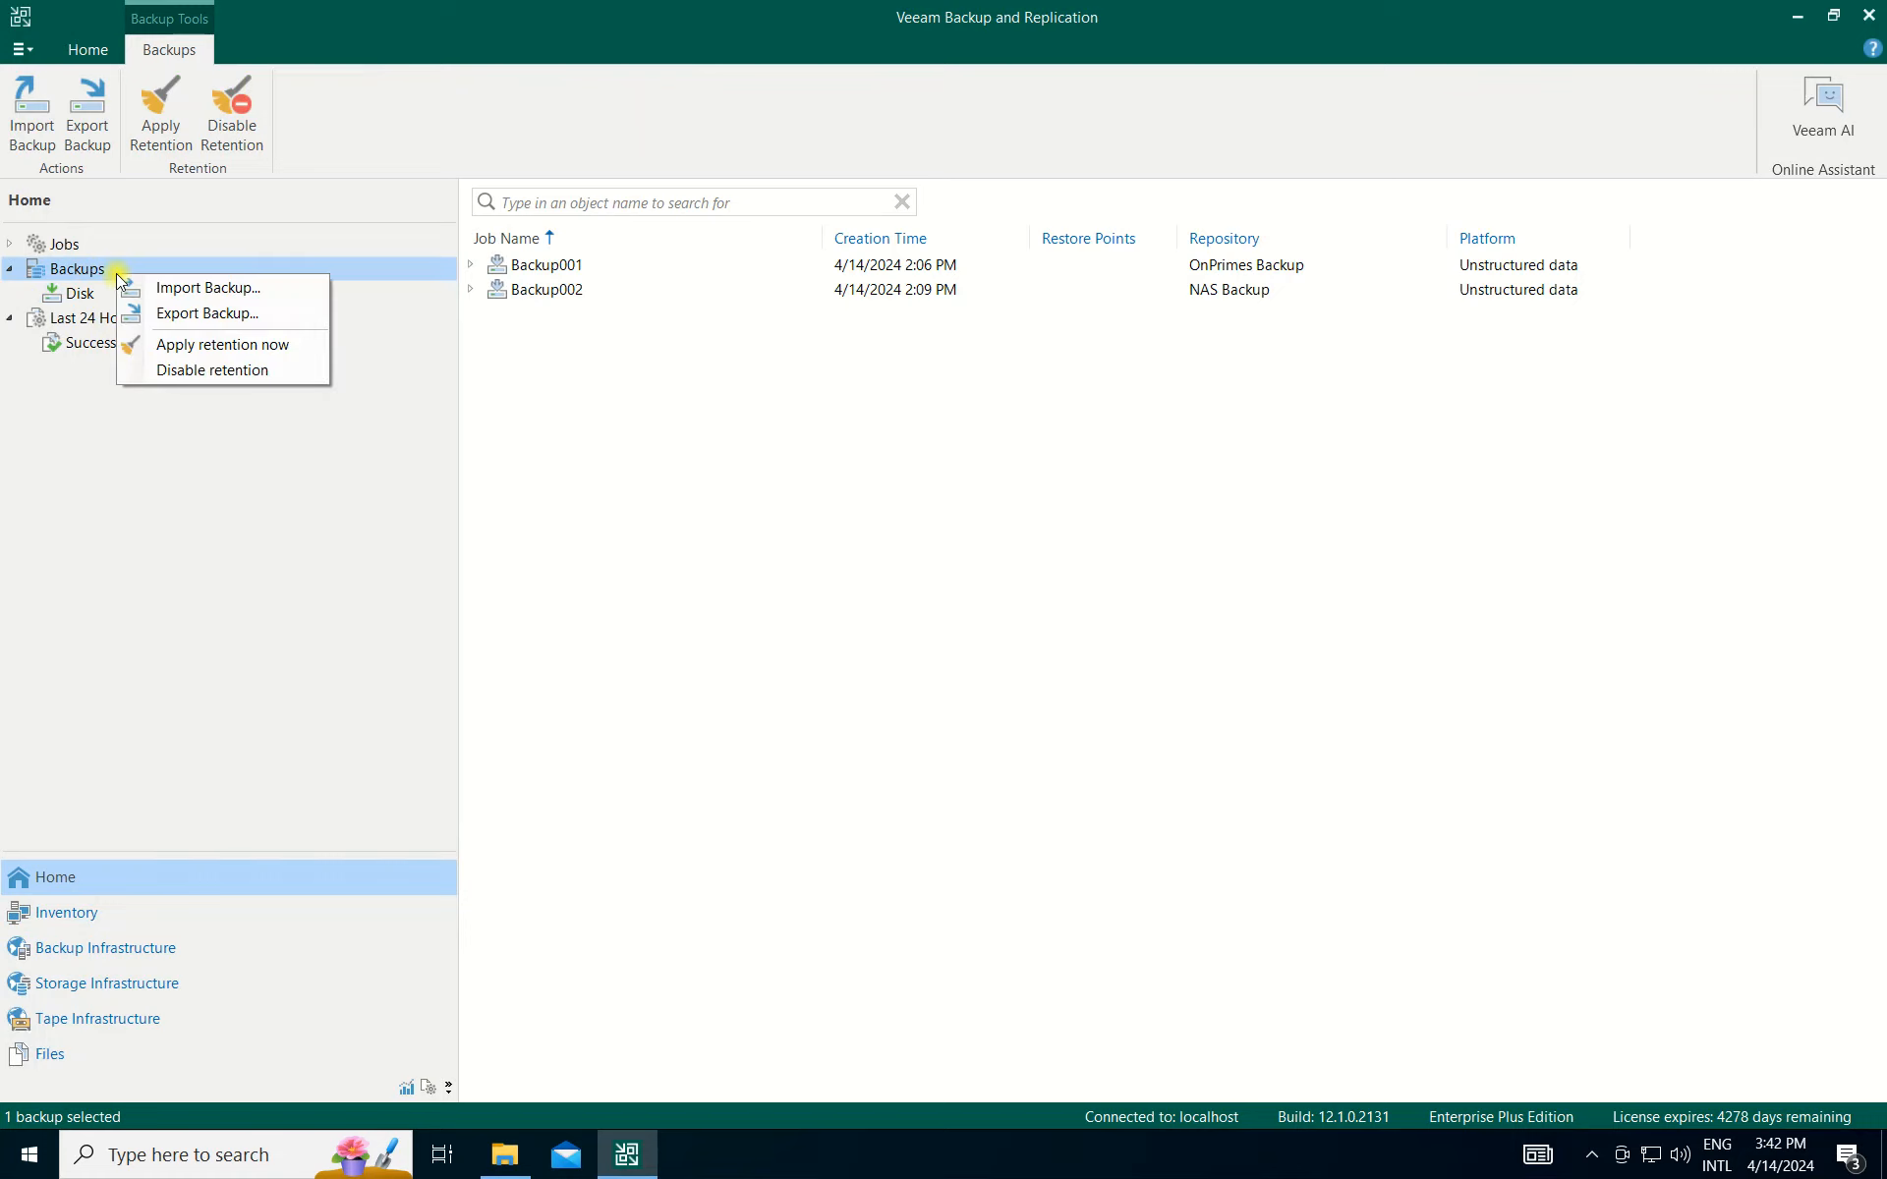
{"action": "left_click", "coordinate": [88, 51]}
{"action": "left_click", "coordinate": [93, 55]}
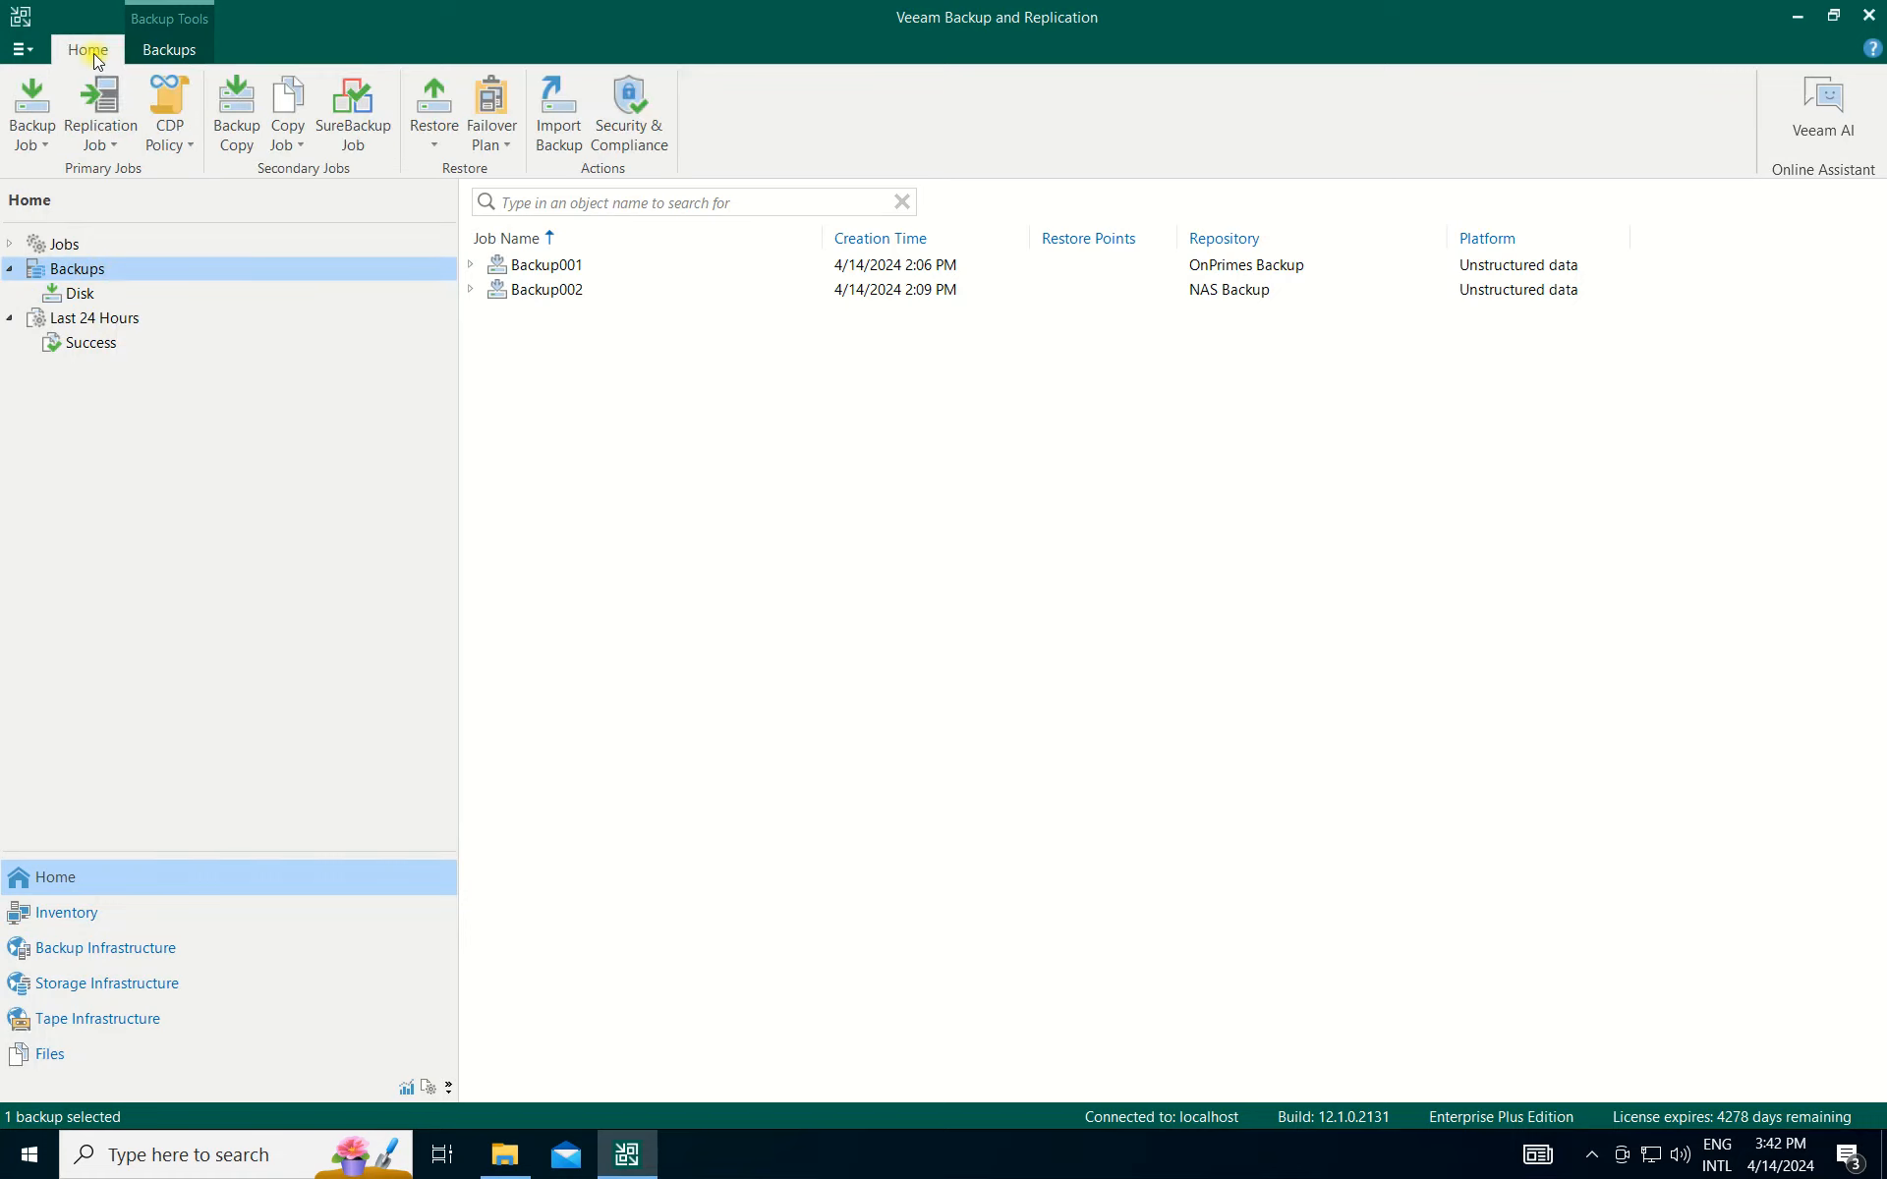
{"action": "left_click", "coordinate": [35, 131]}
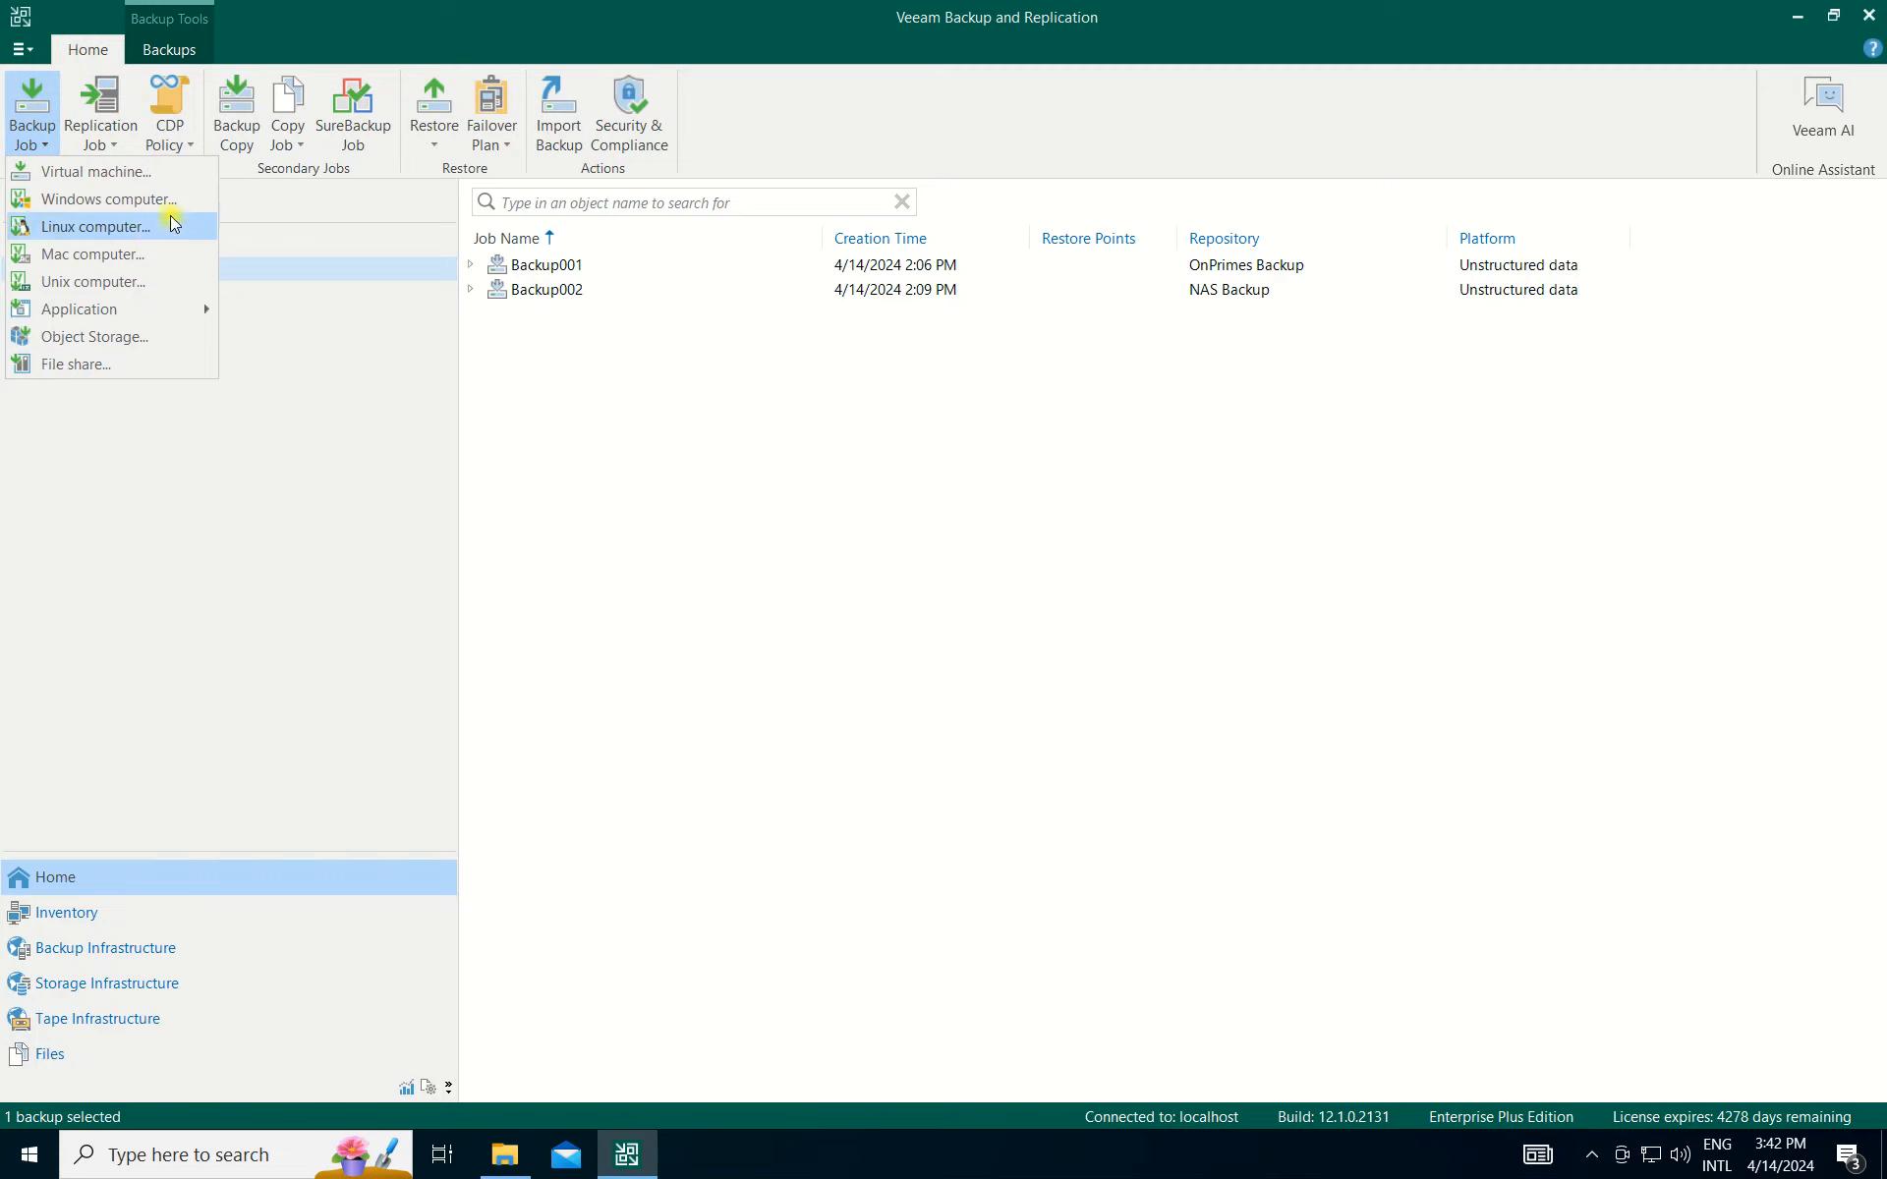
{"action": "left_click", "coordinate": [101, 175]}
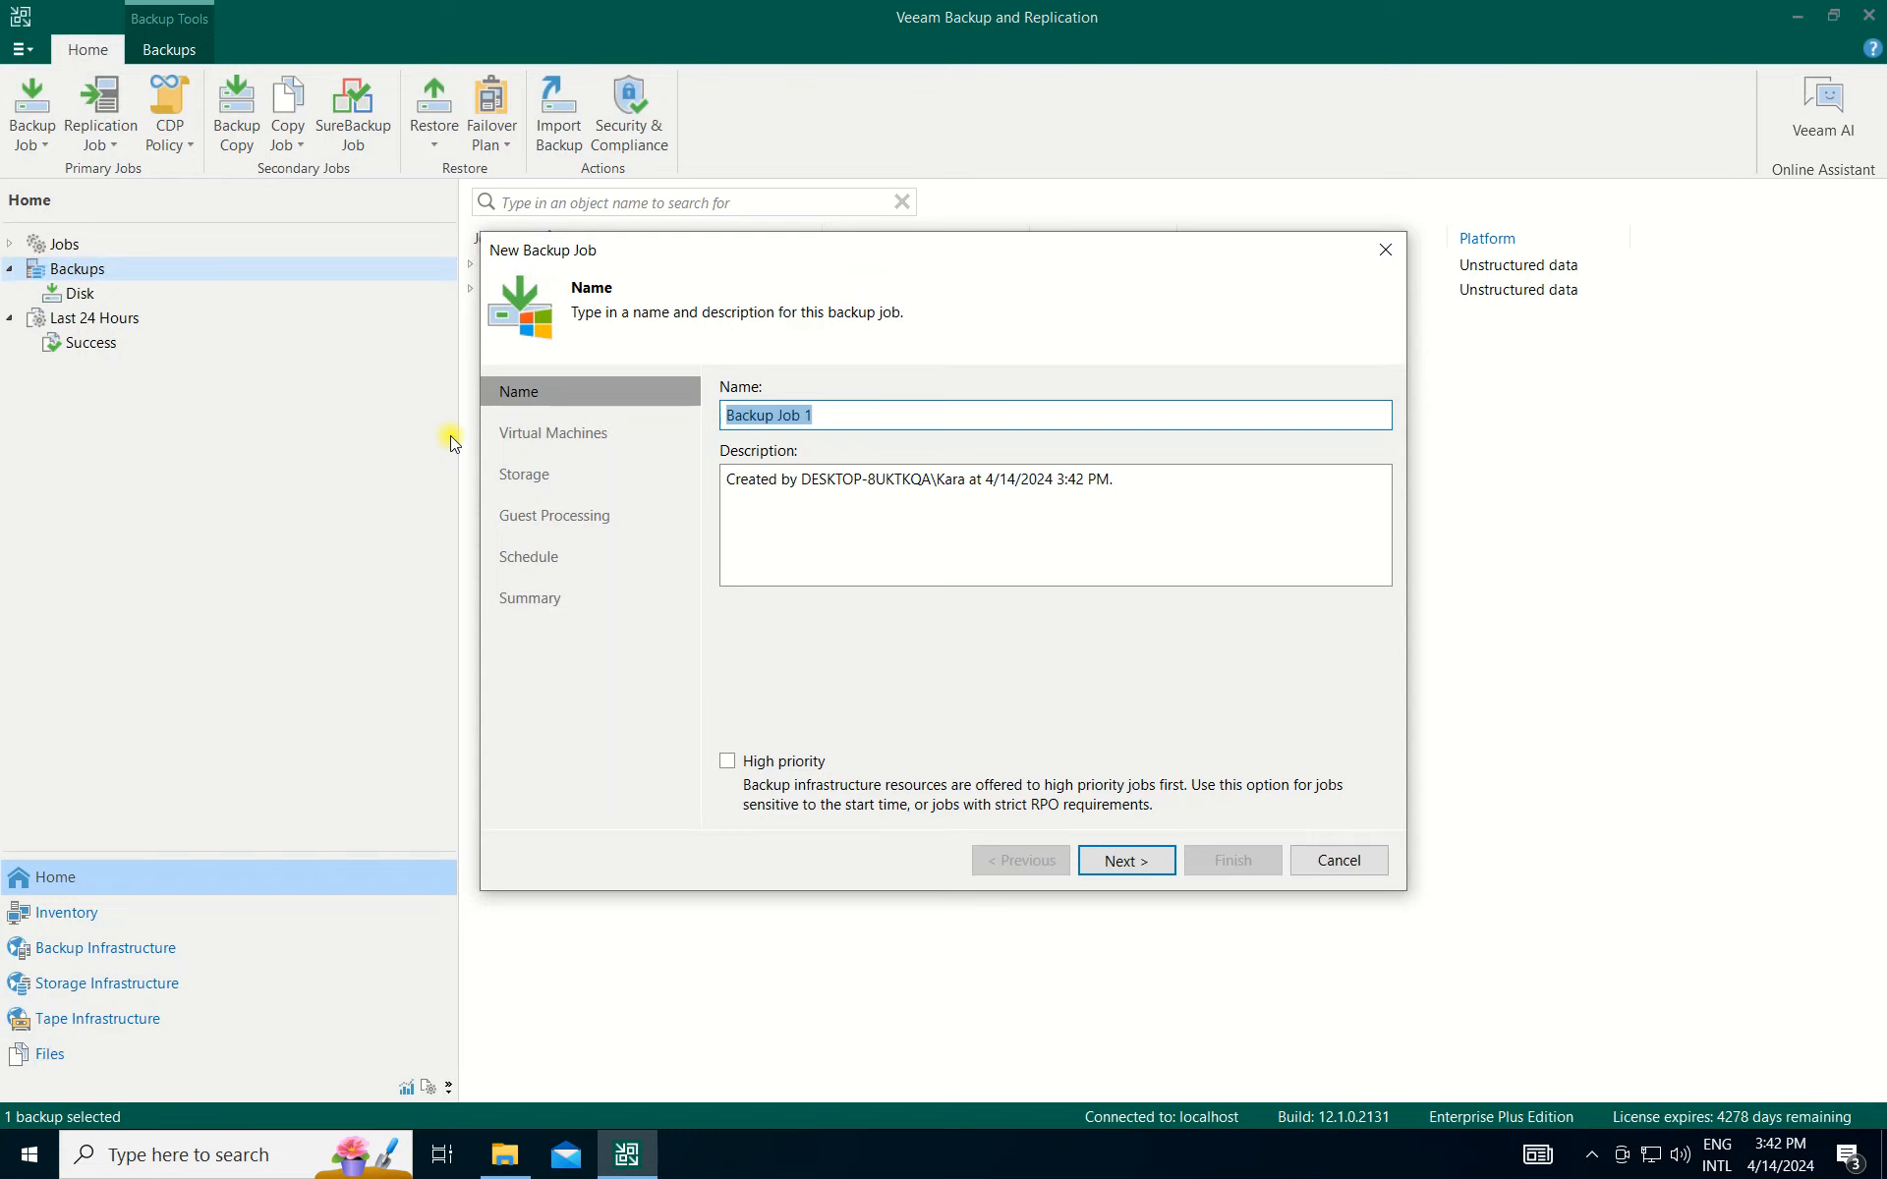
Name the job 'Hyper-V Backup' and advance to the Virtual Machines step.
{"action": "type", "text": "Hypoer-V"}
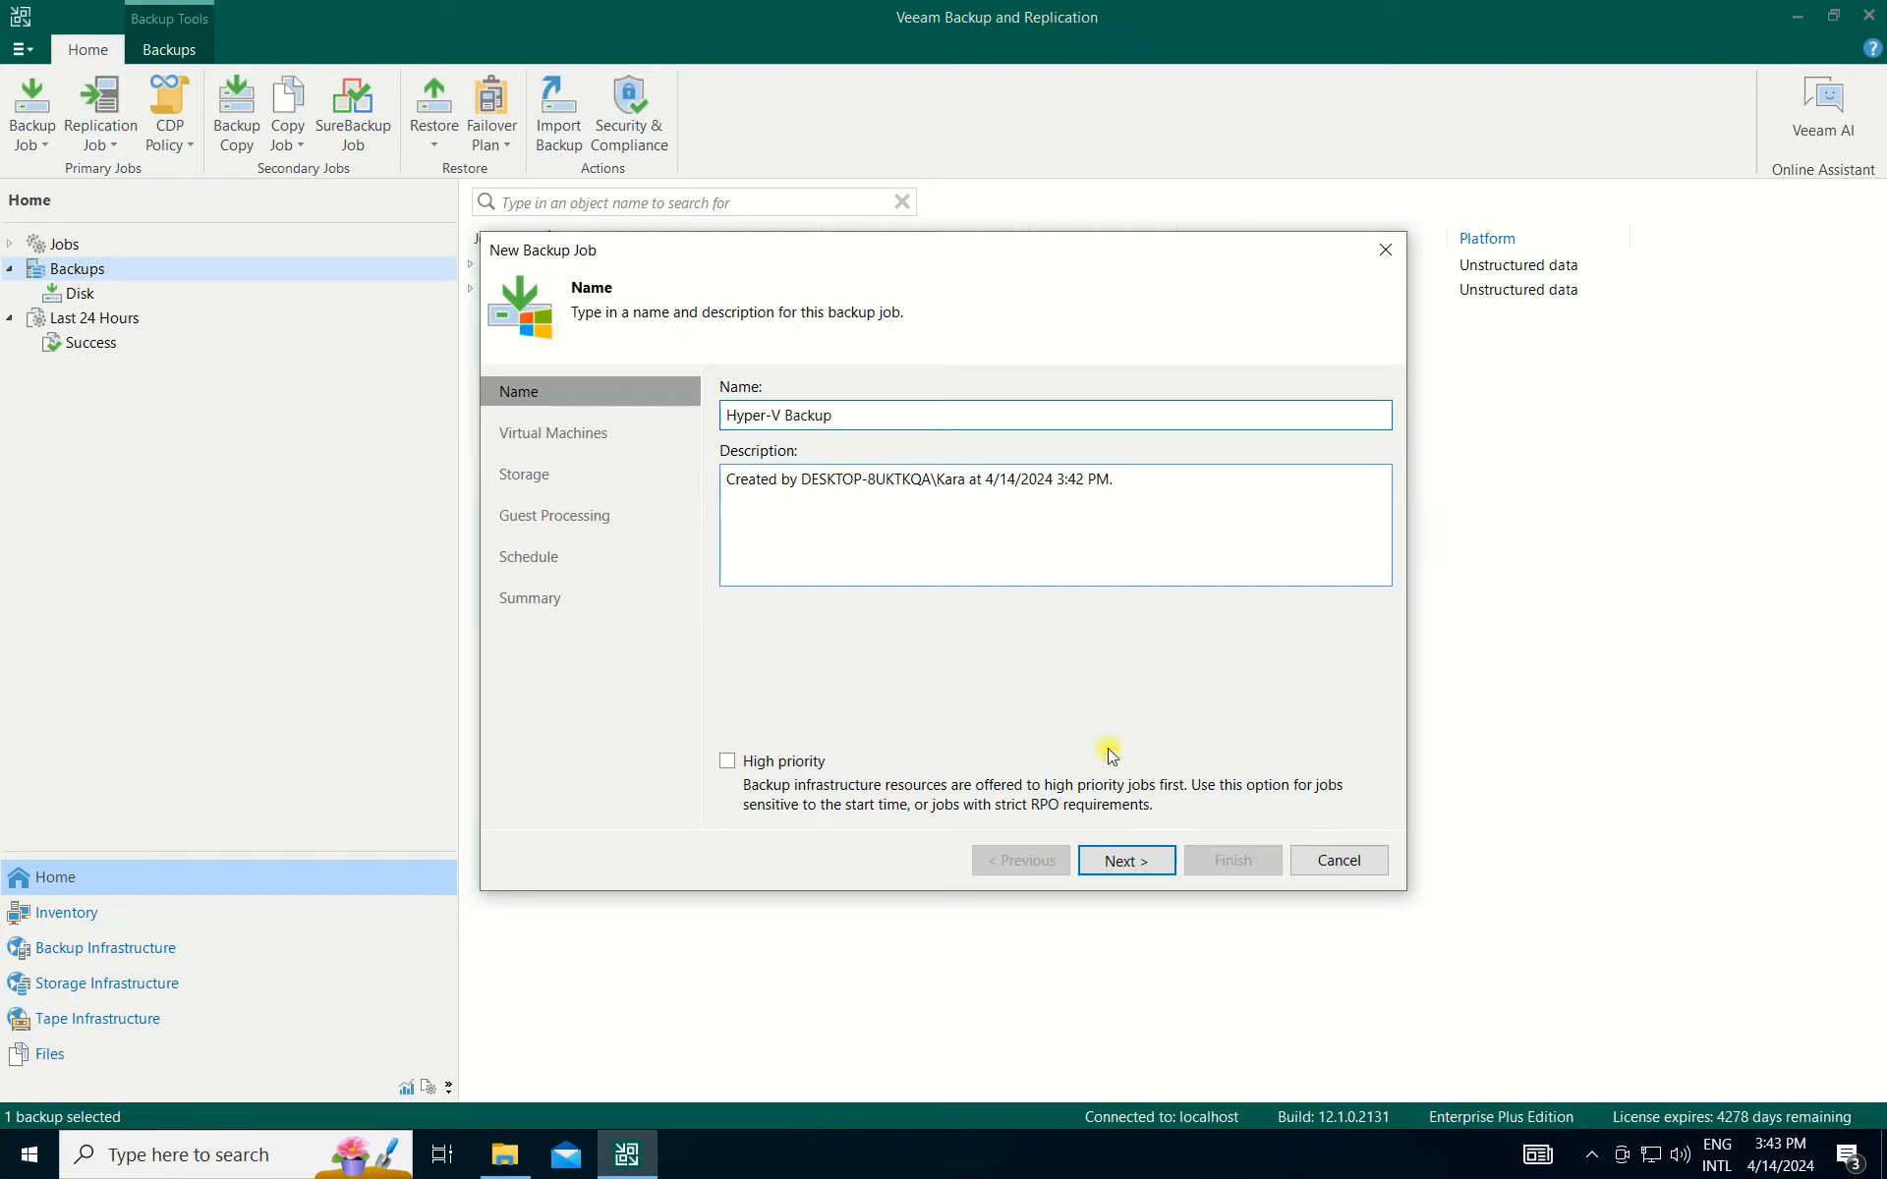
{"action": "left_click", "coordinate": [1135, 865]}
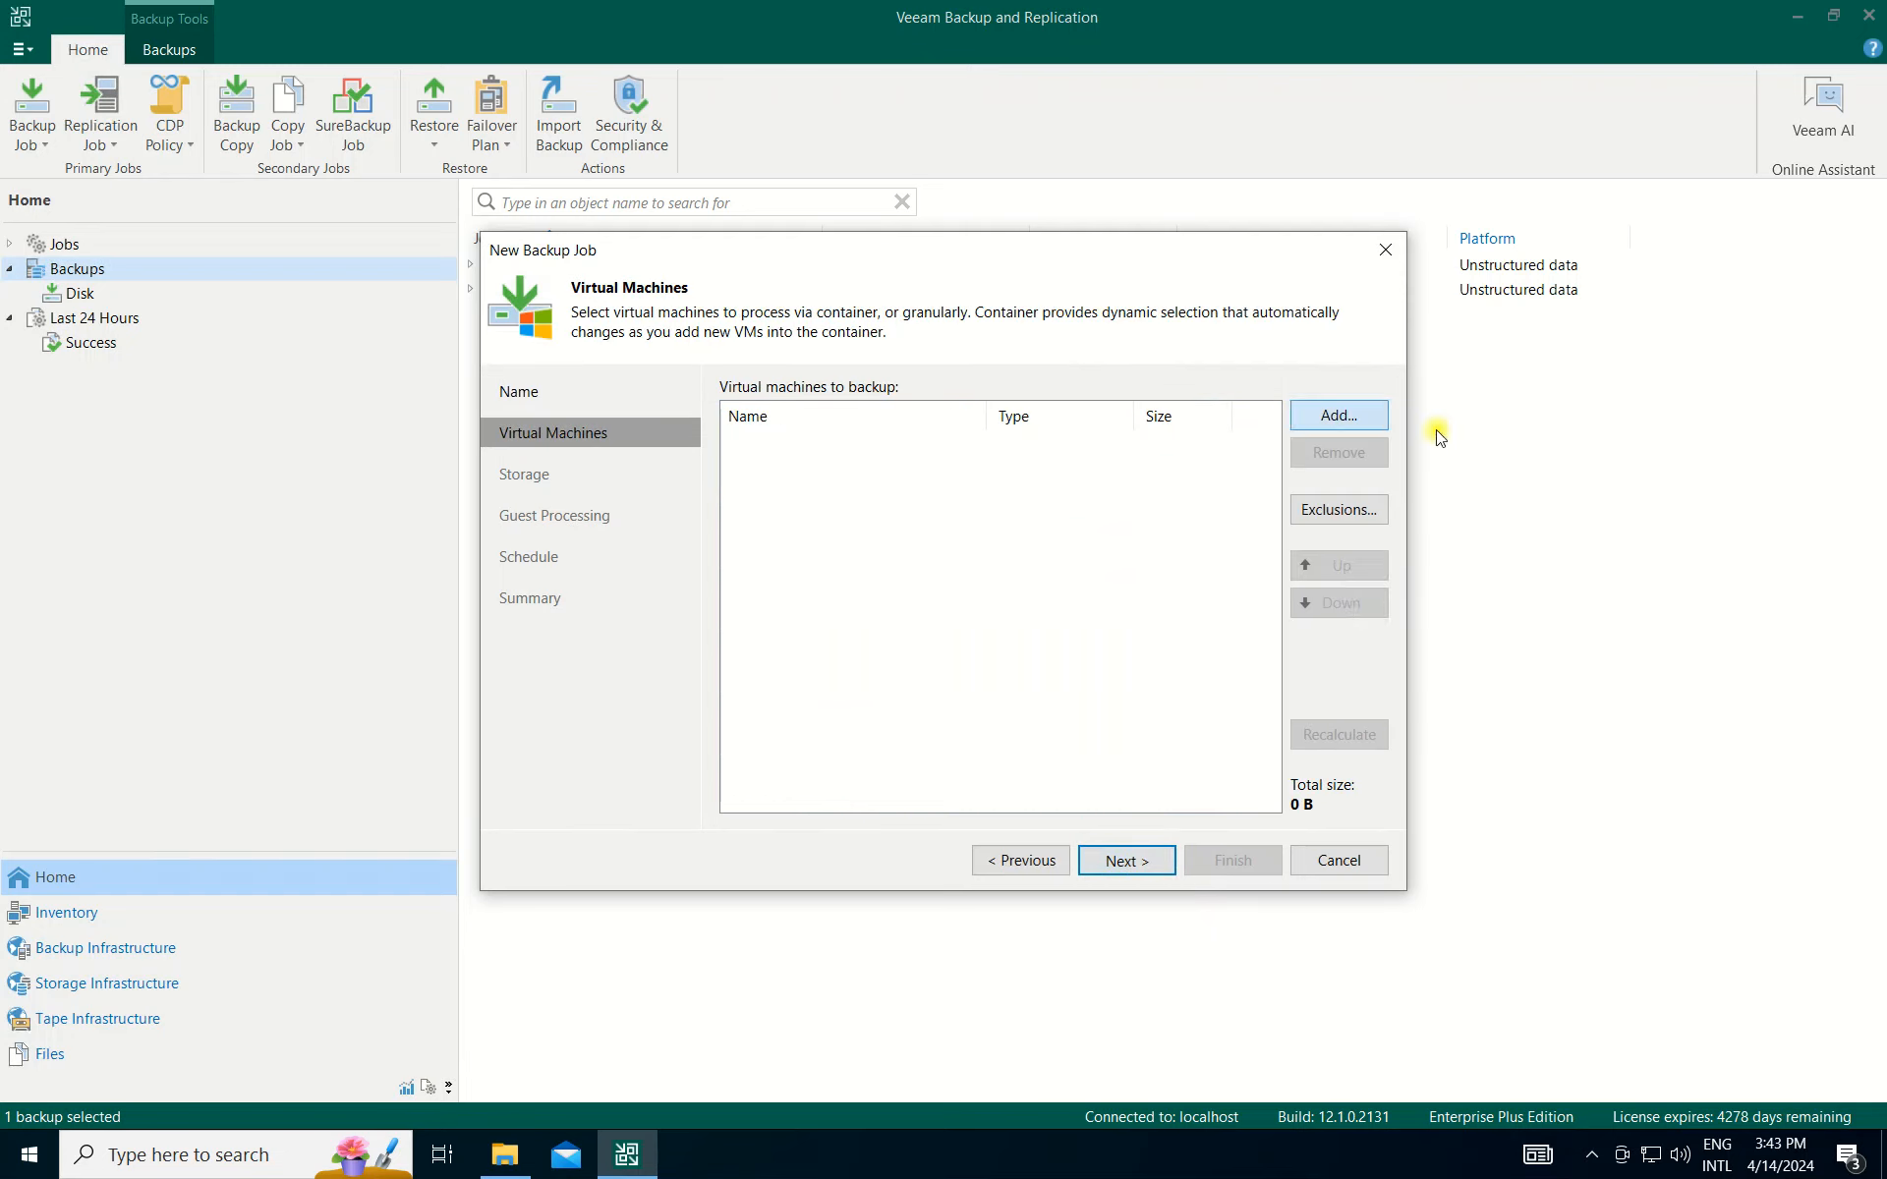
Expand host 192.168.100.10 and add the Win10-client VM to the job.
{"action": "left_click", "coordinate": [1342, 414]}
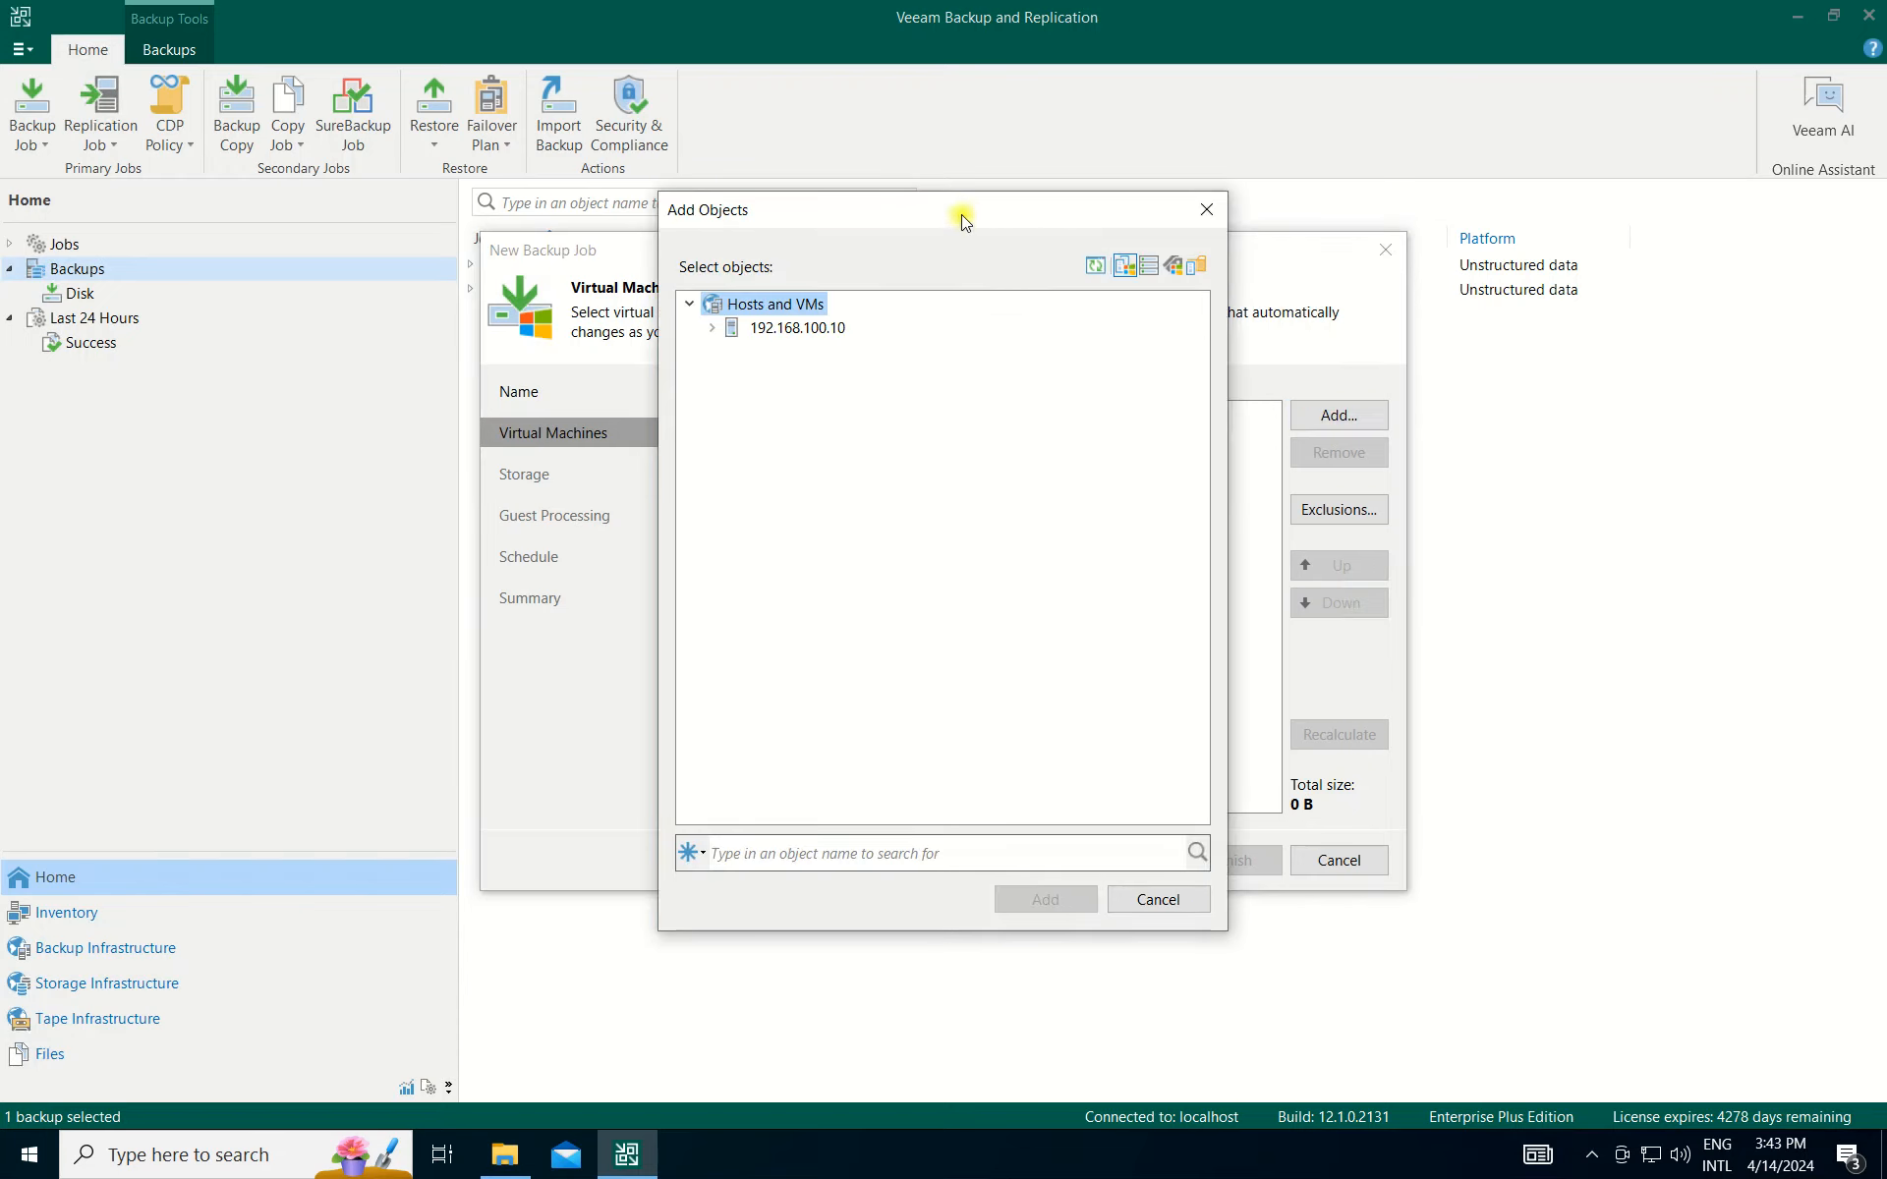
{"action": "left_click_drag", "start_coordinate": [960, 210], "coordinate": [1012, 208]}
{"action": "left_click", "coordinate": [840, 337]}
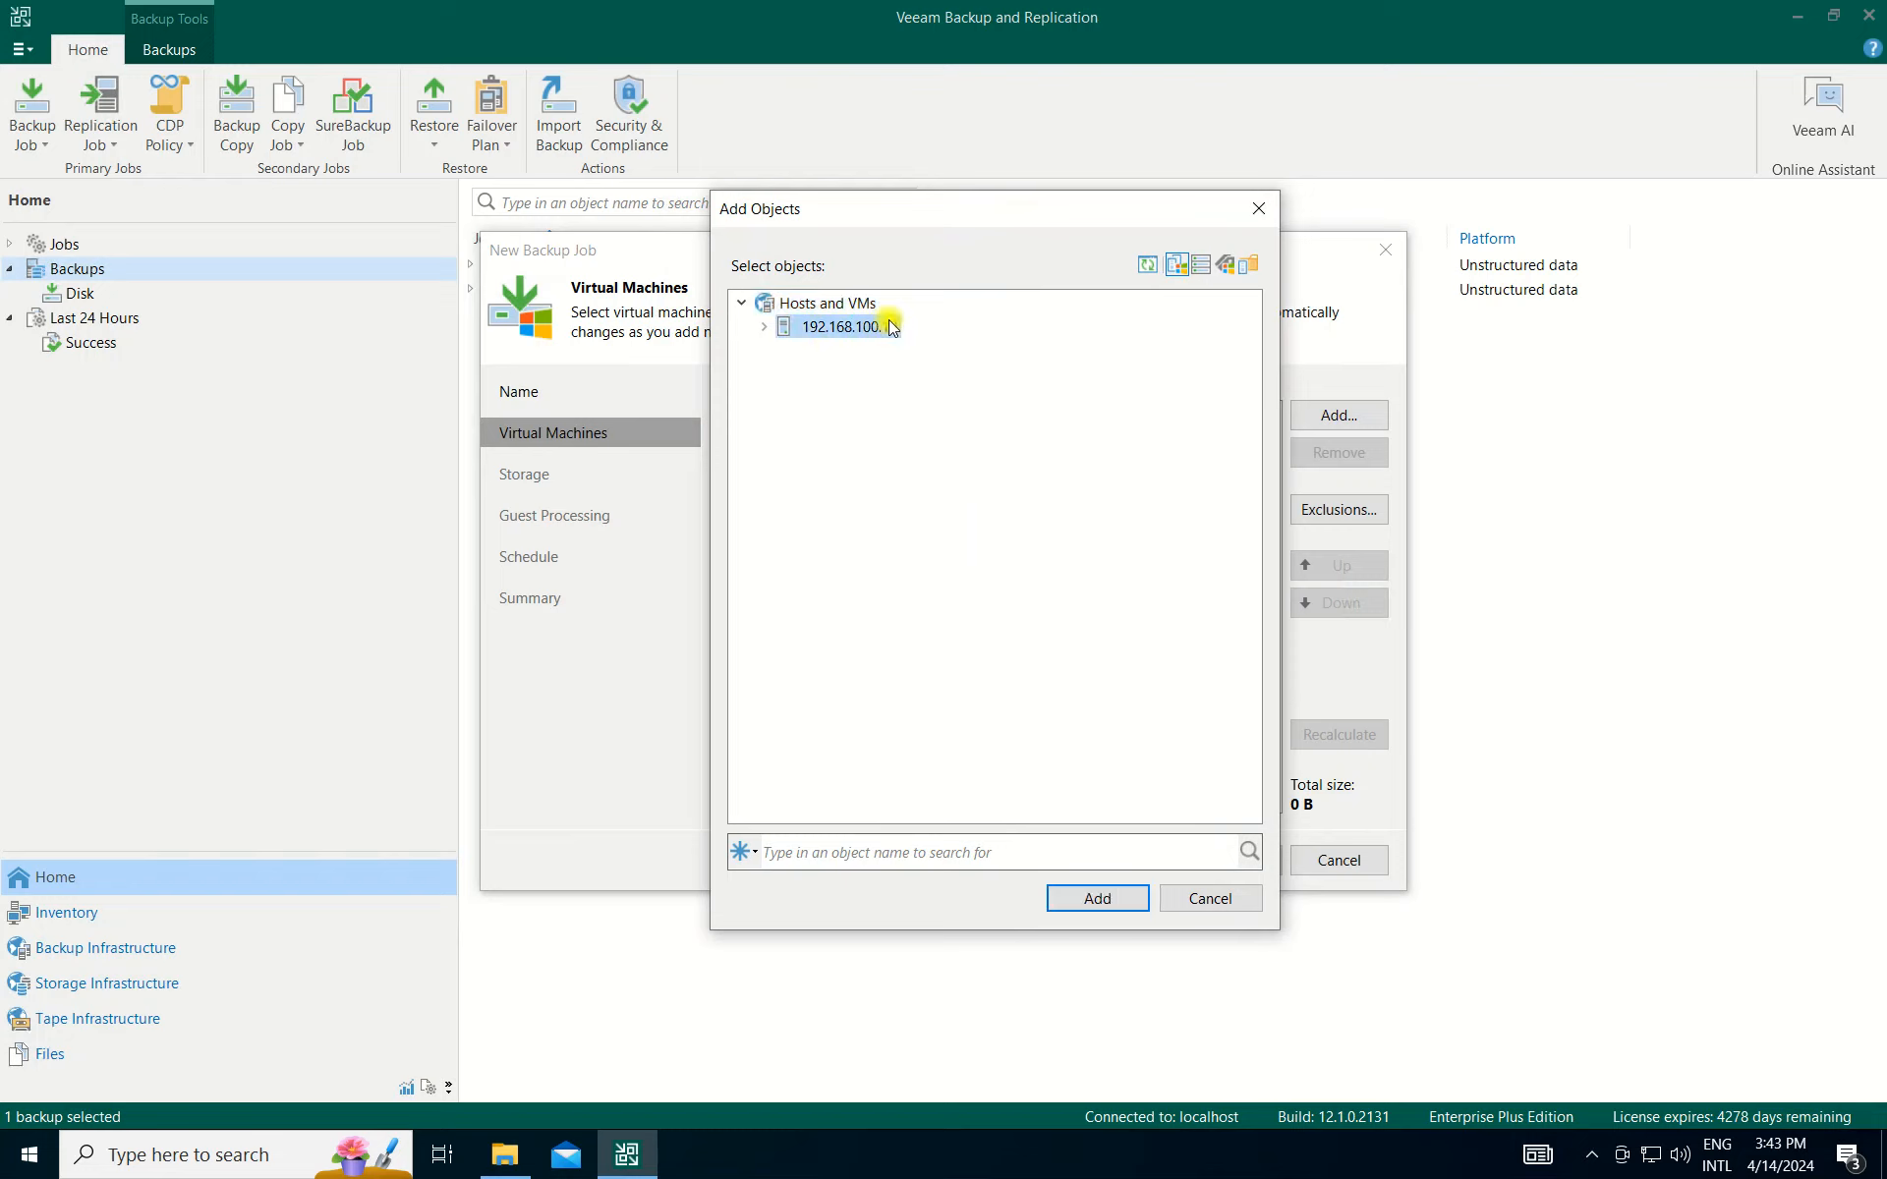
{"action": "left_click", "coordinate": [765, 327]}
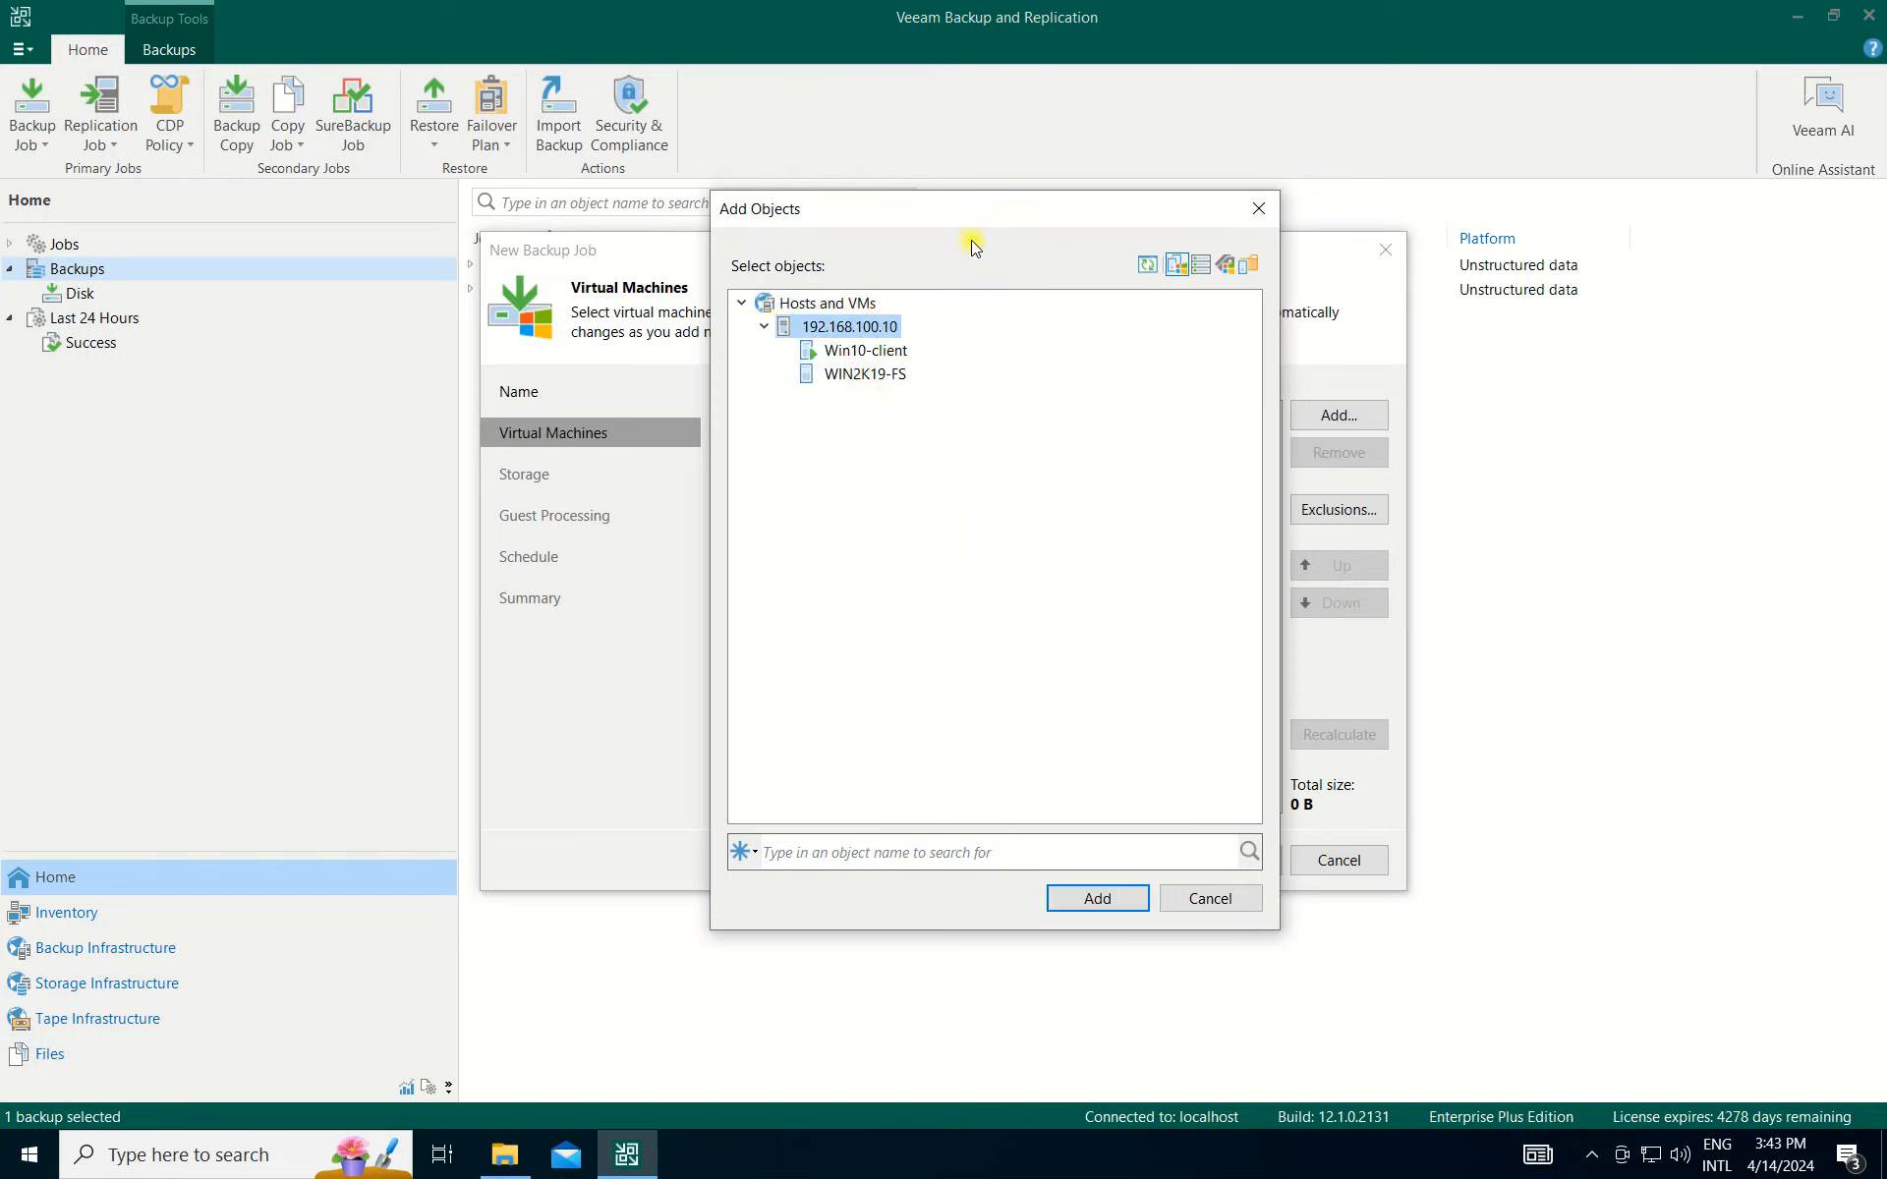
{"action": "left_click_drag", "start_coordinate": [1011, 211], "coordinate": [1028, 210]}
{"action": "left_click", "coordinate": [881, 373]}
{"action": "left_click", "coordinate": [880, 350]}
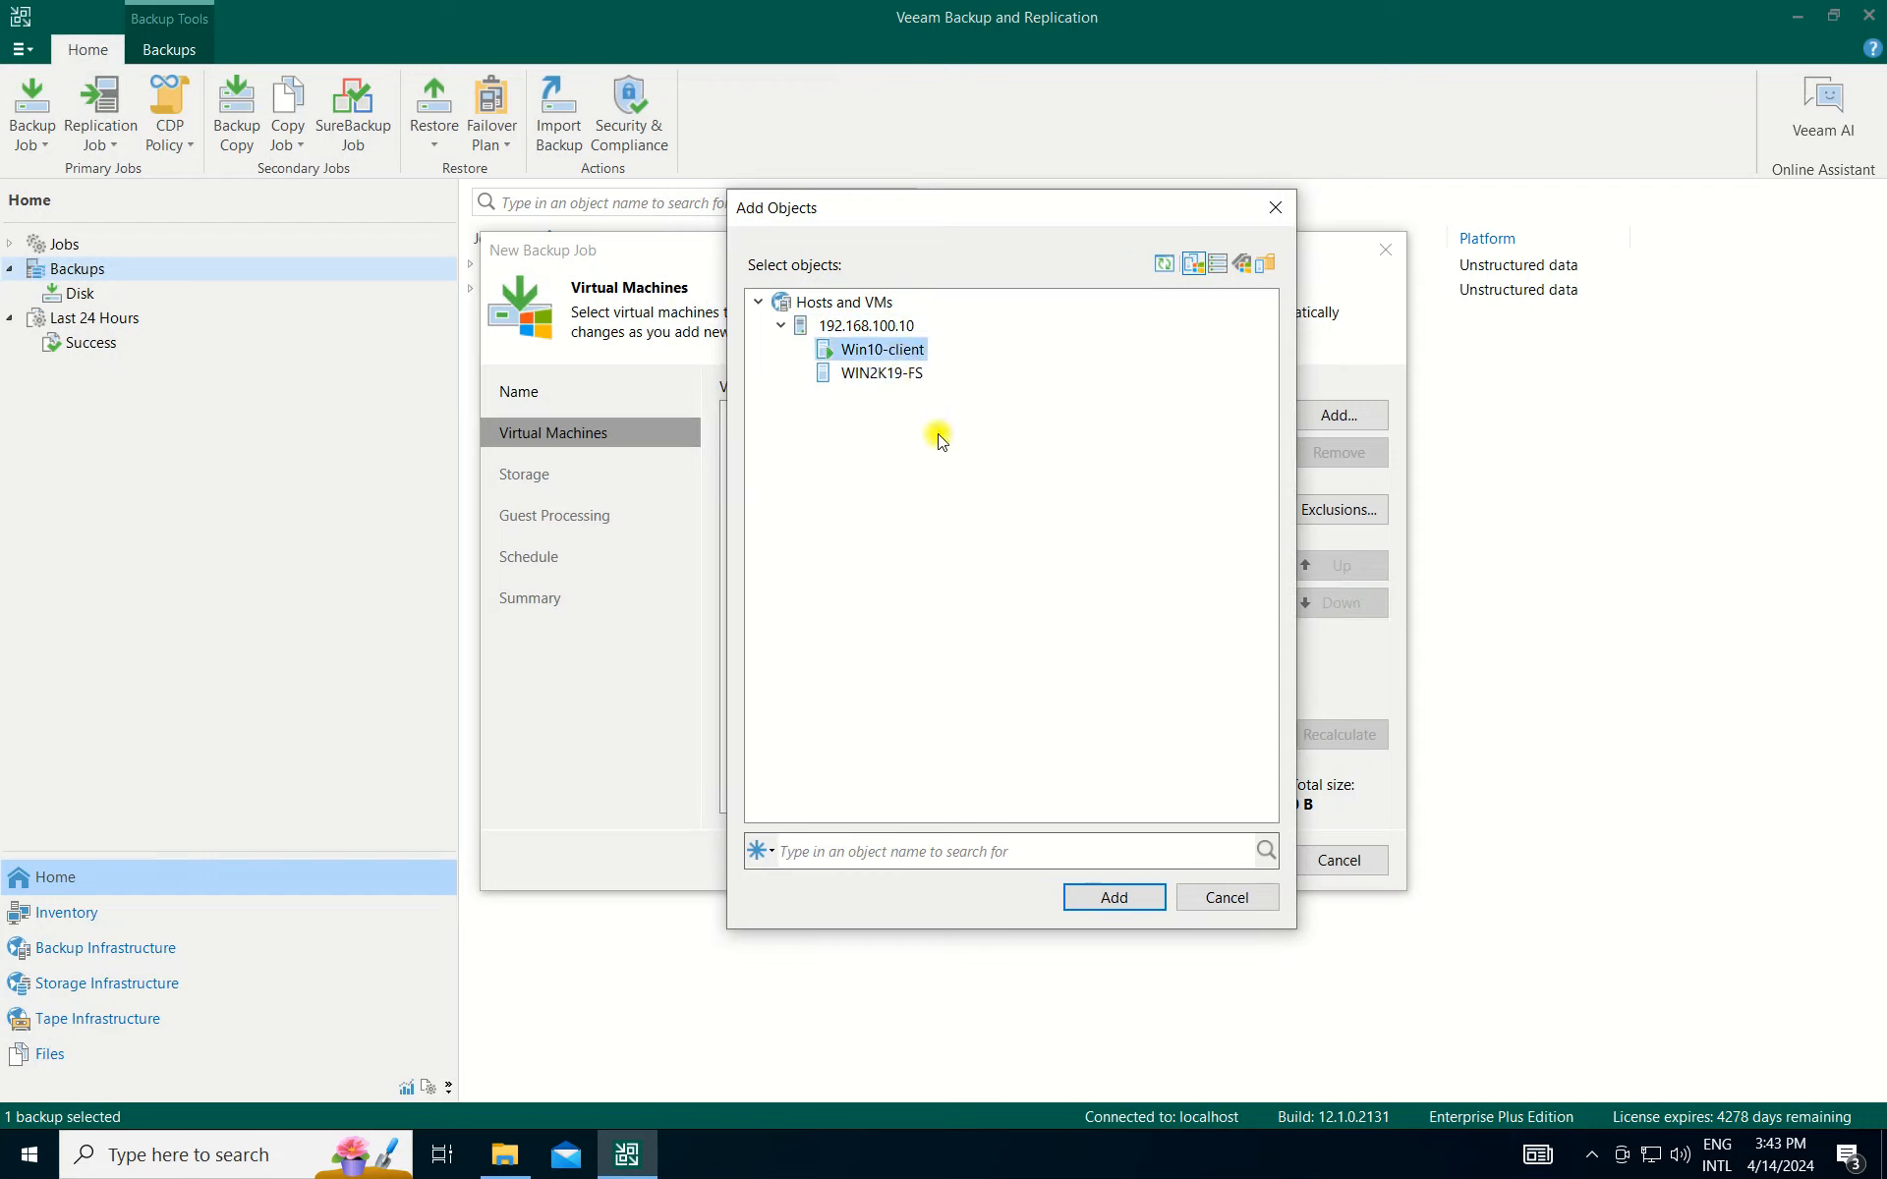
{"action": "left_click", "coordinate": [904, 381]}
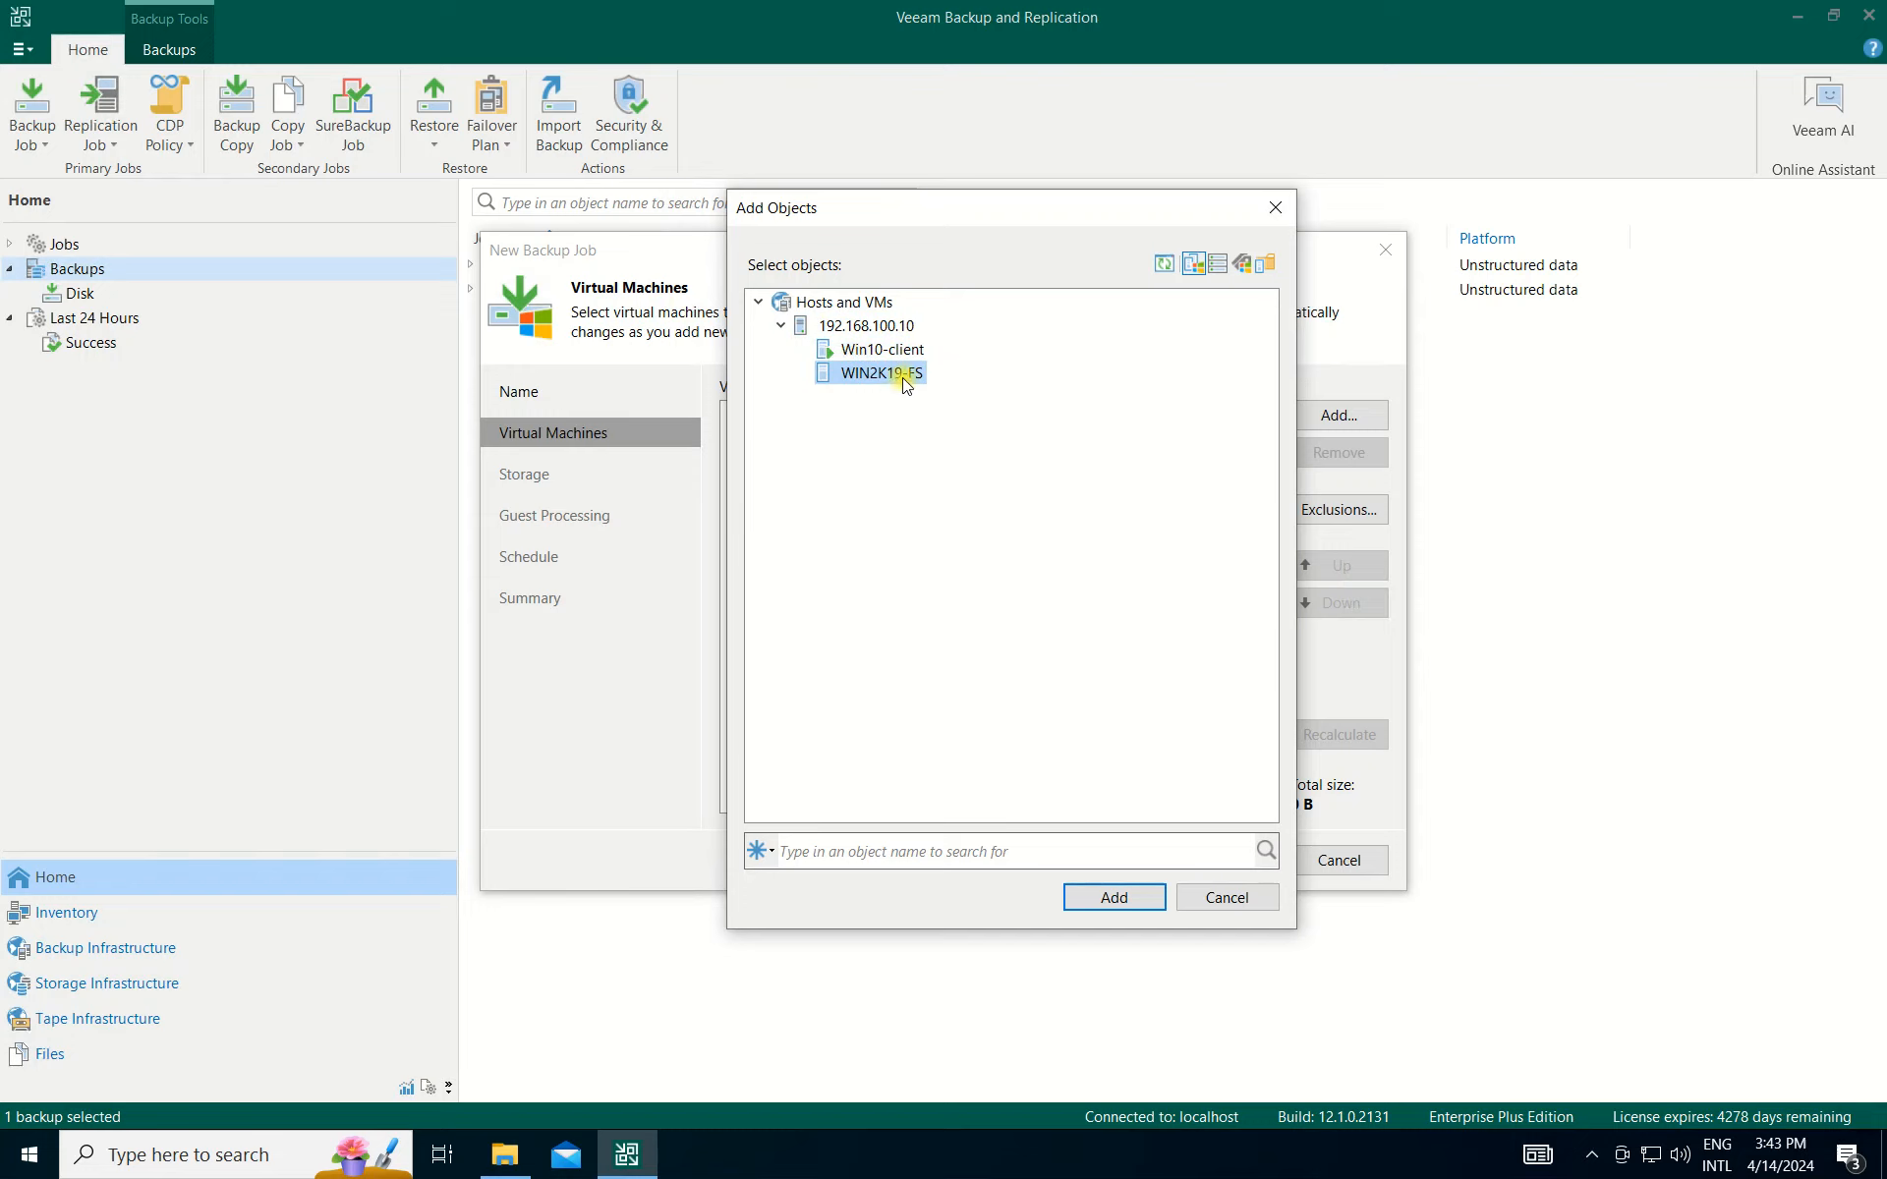
{"action": "left_click", "coordinate": [890, 351]}
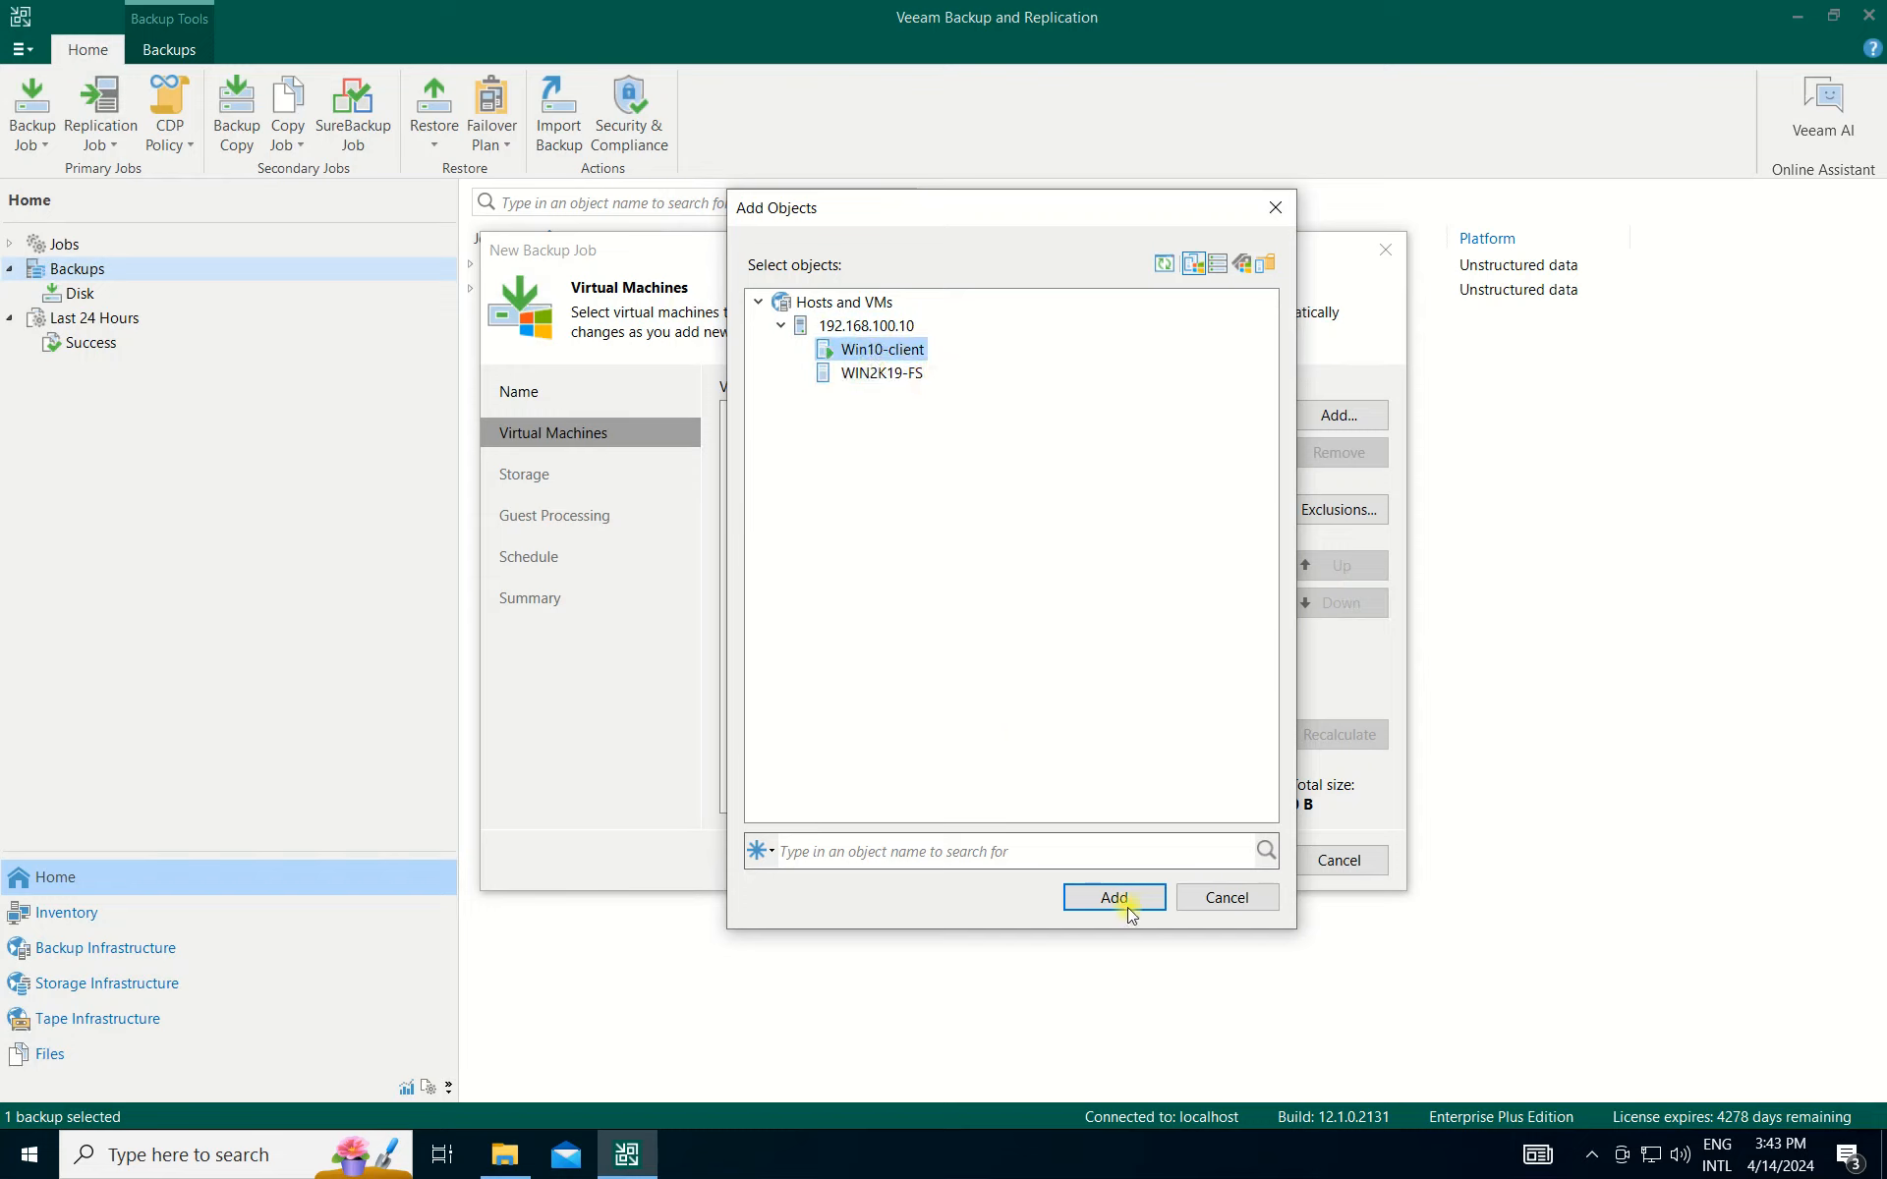
{"action": "left_click", "coordinate": [869, 325]}
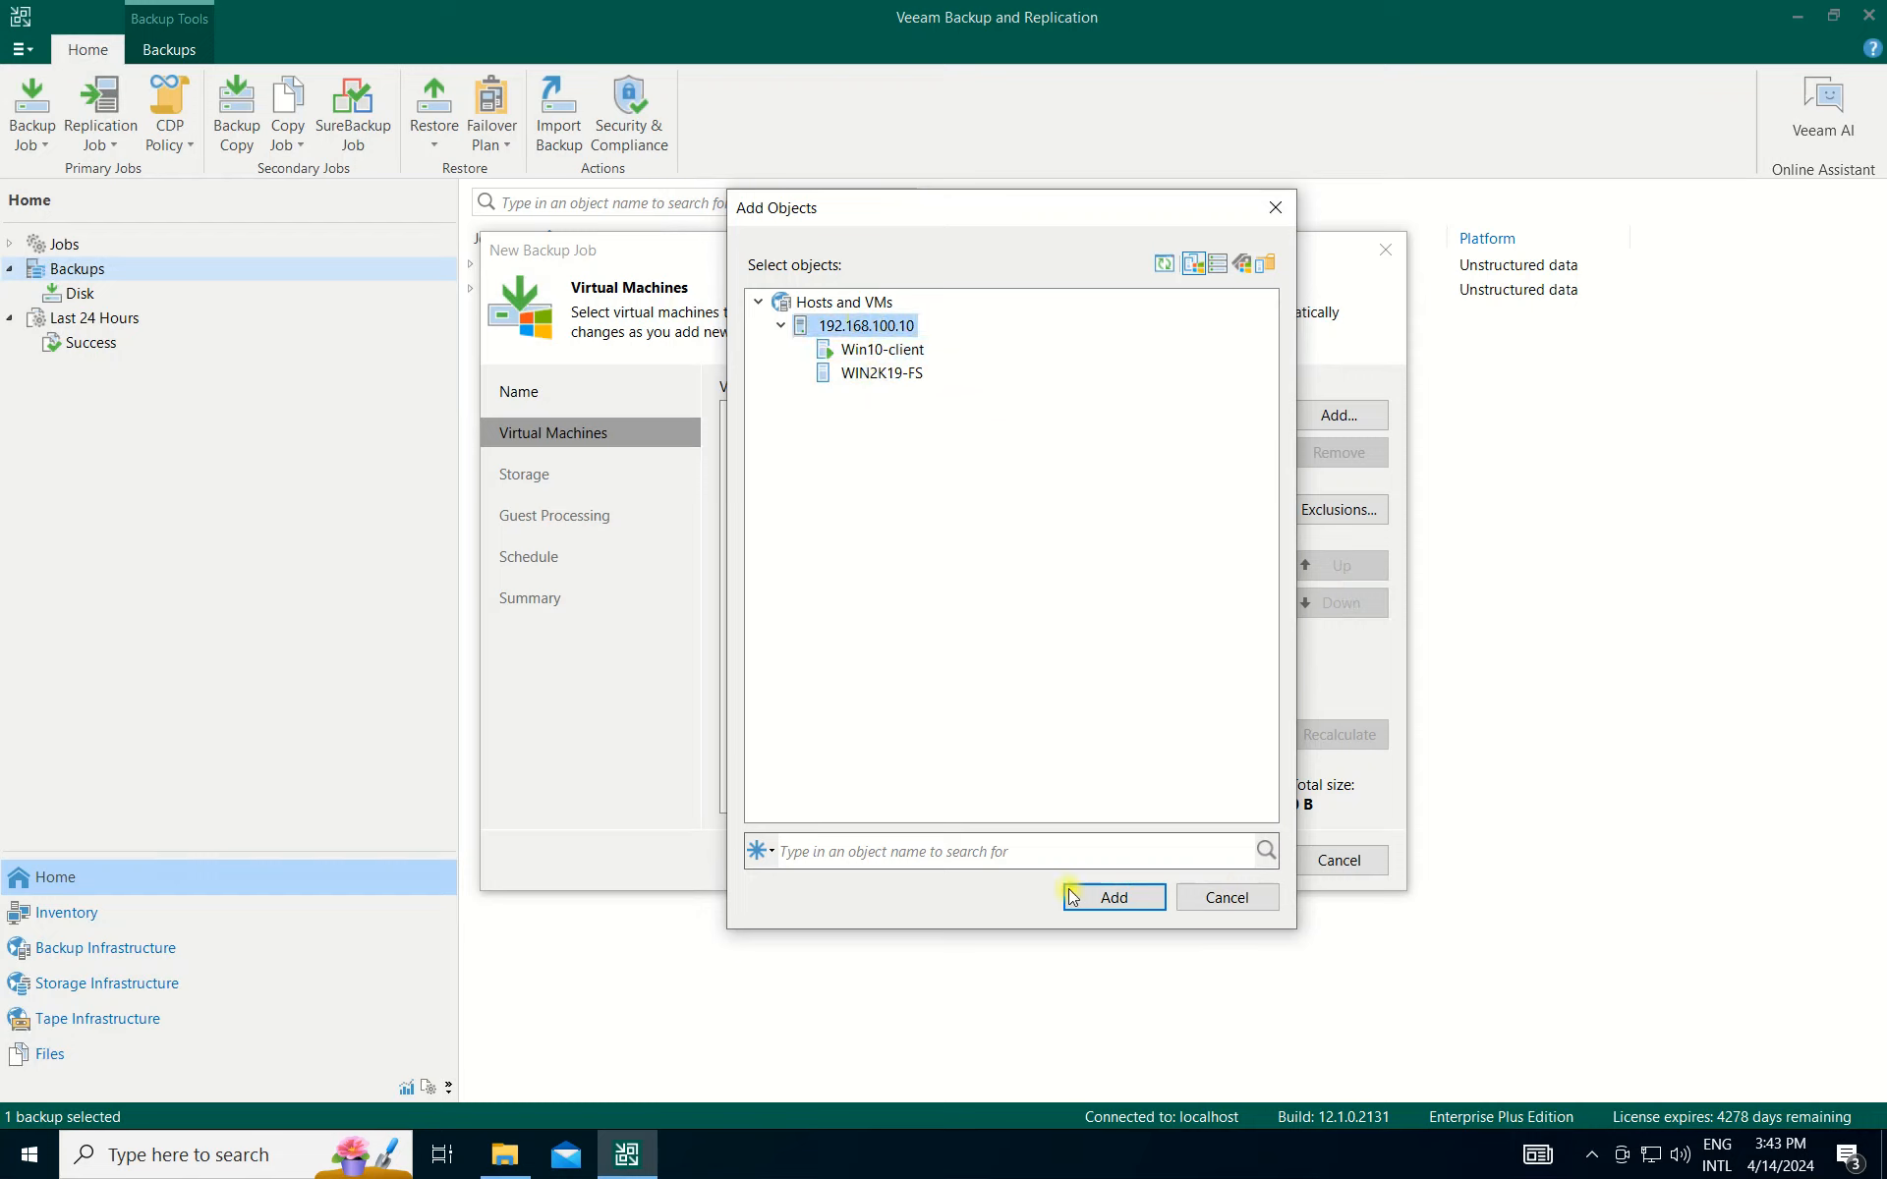
{"action": "left_click", "coordinate": [890, 354]}
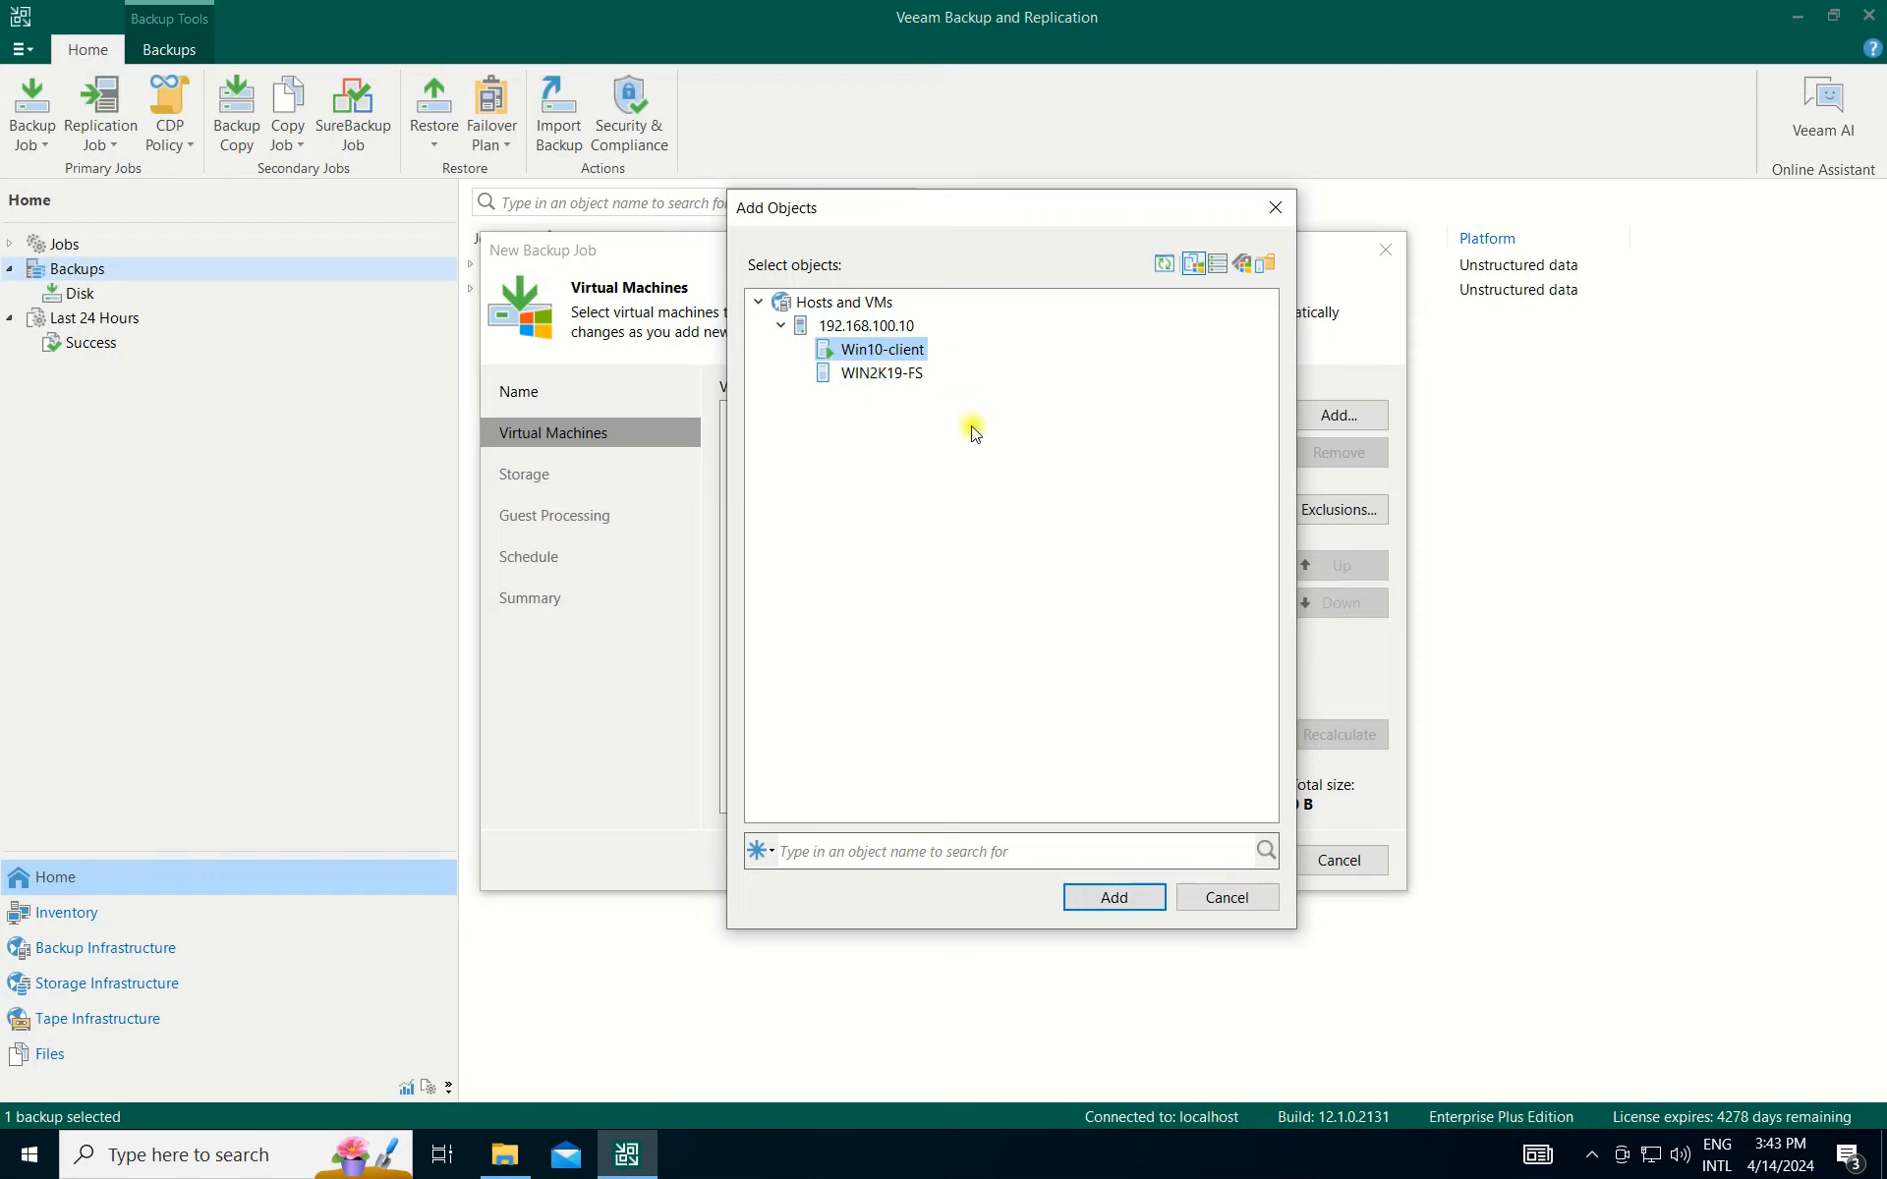
{"action": "left_click", "coordinate": [1111, 895]}
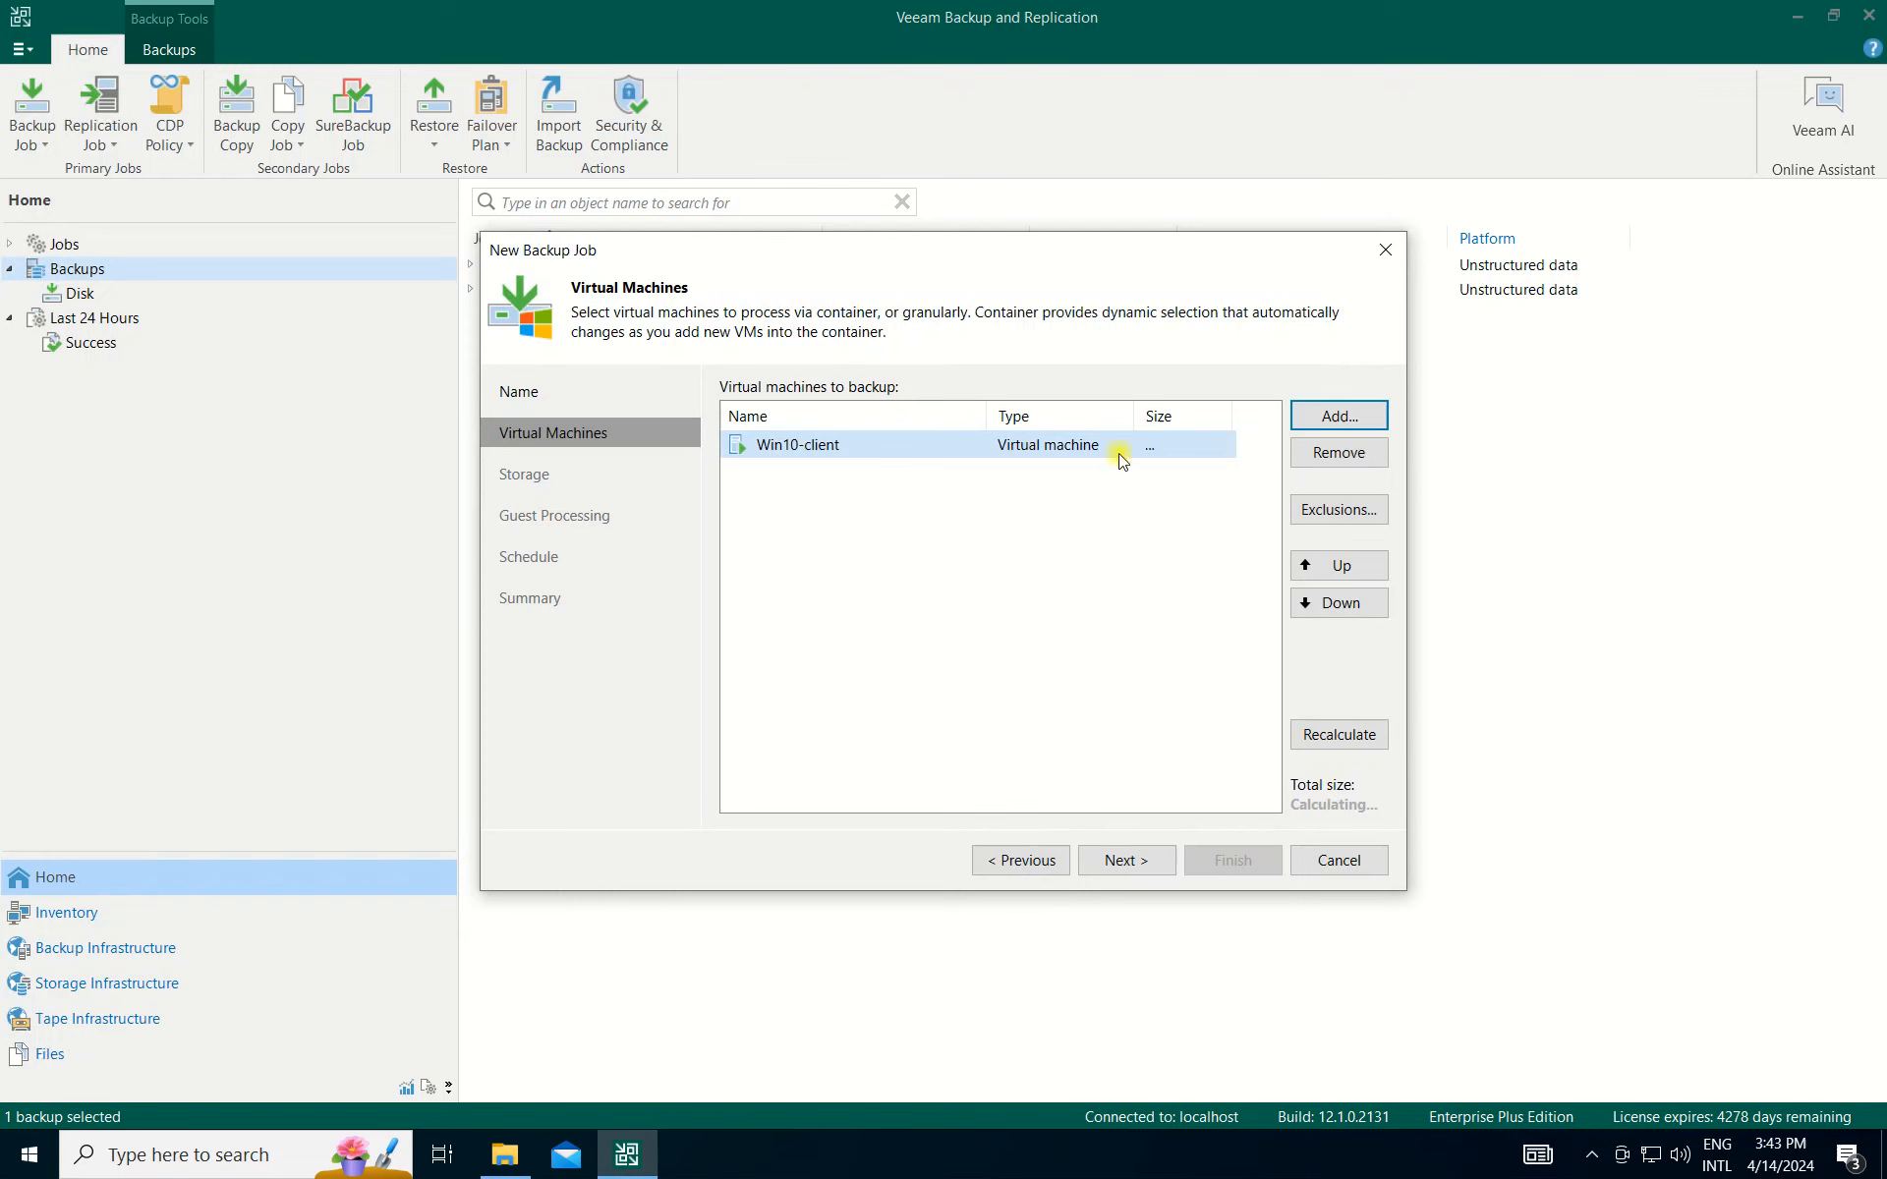
Reach the Storage page and look over the repository list and map-backup picker, keeping defaults.
{"action": "left_click", "coordinate": [1133, 864]}
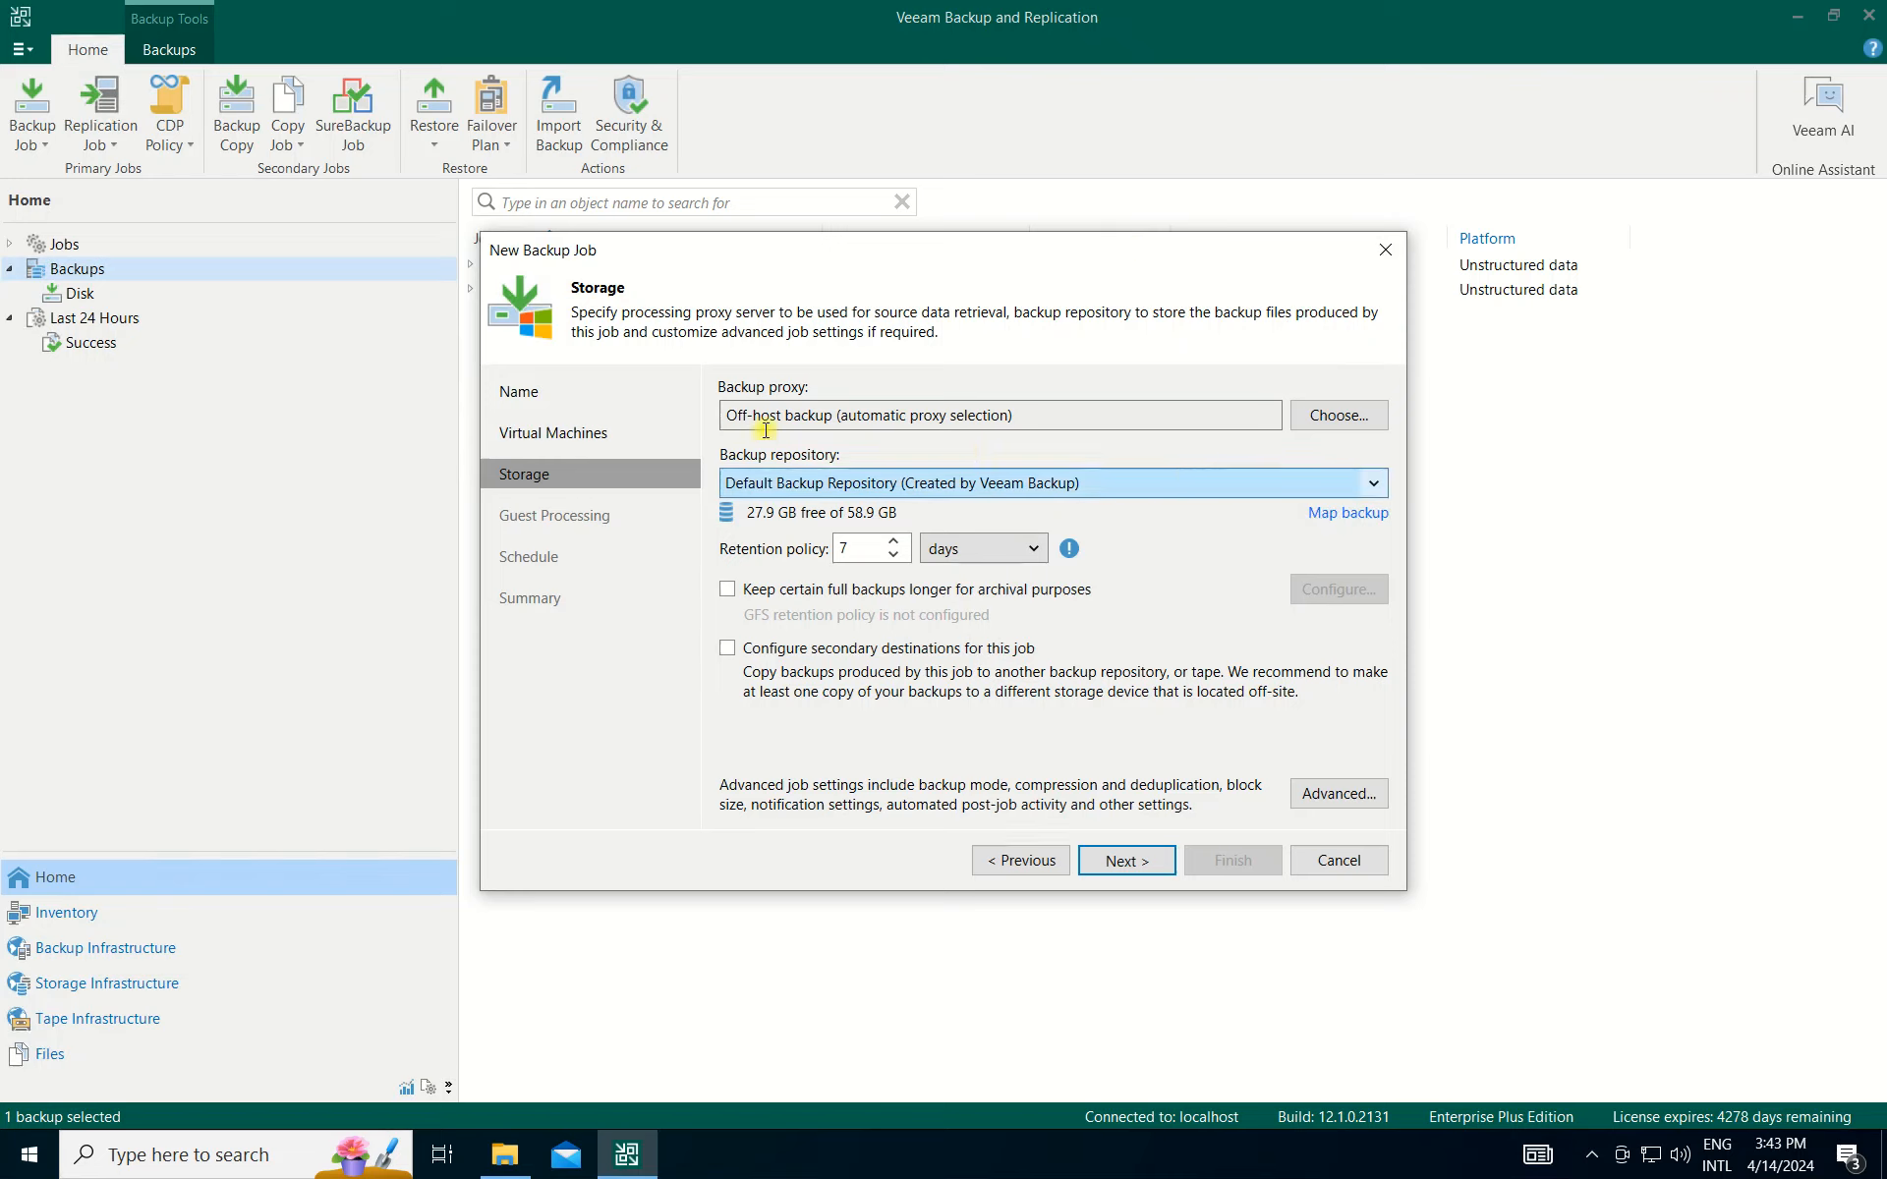
{"action": "left_click", "coordinate": [1100, 487]}
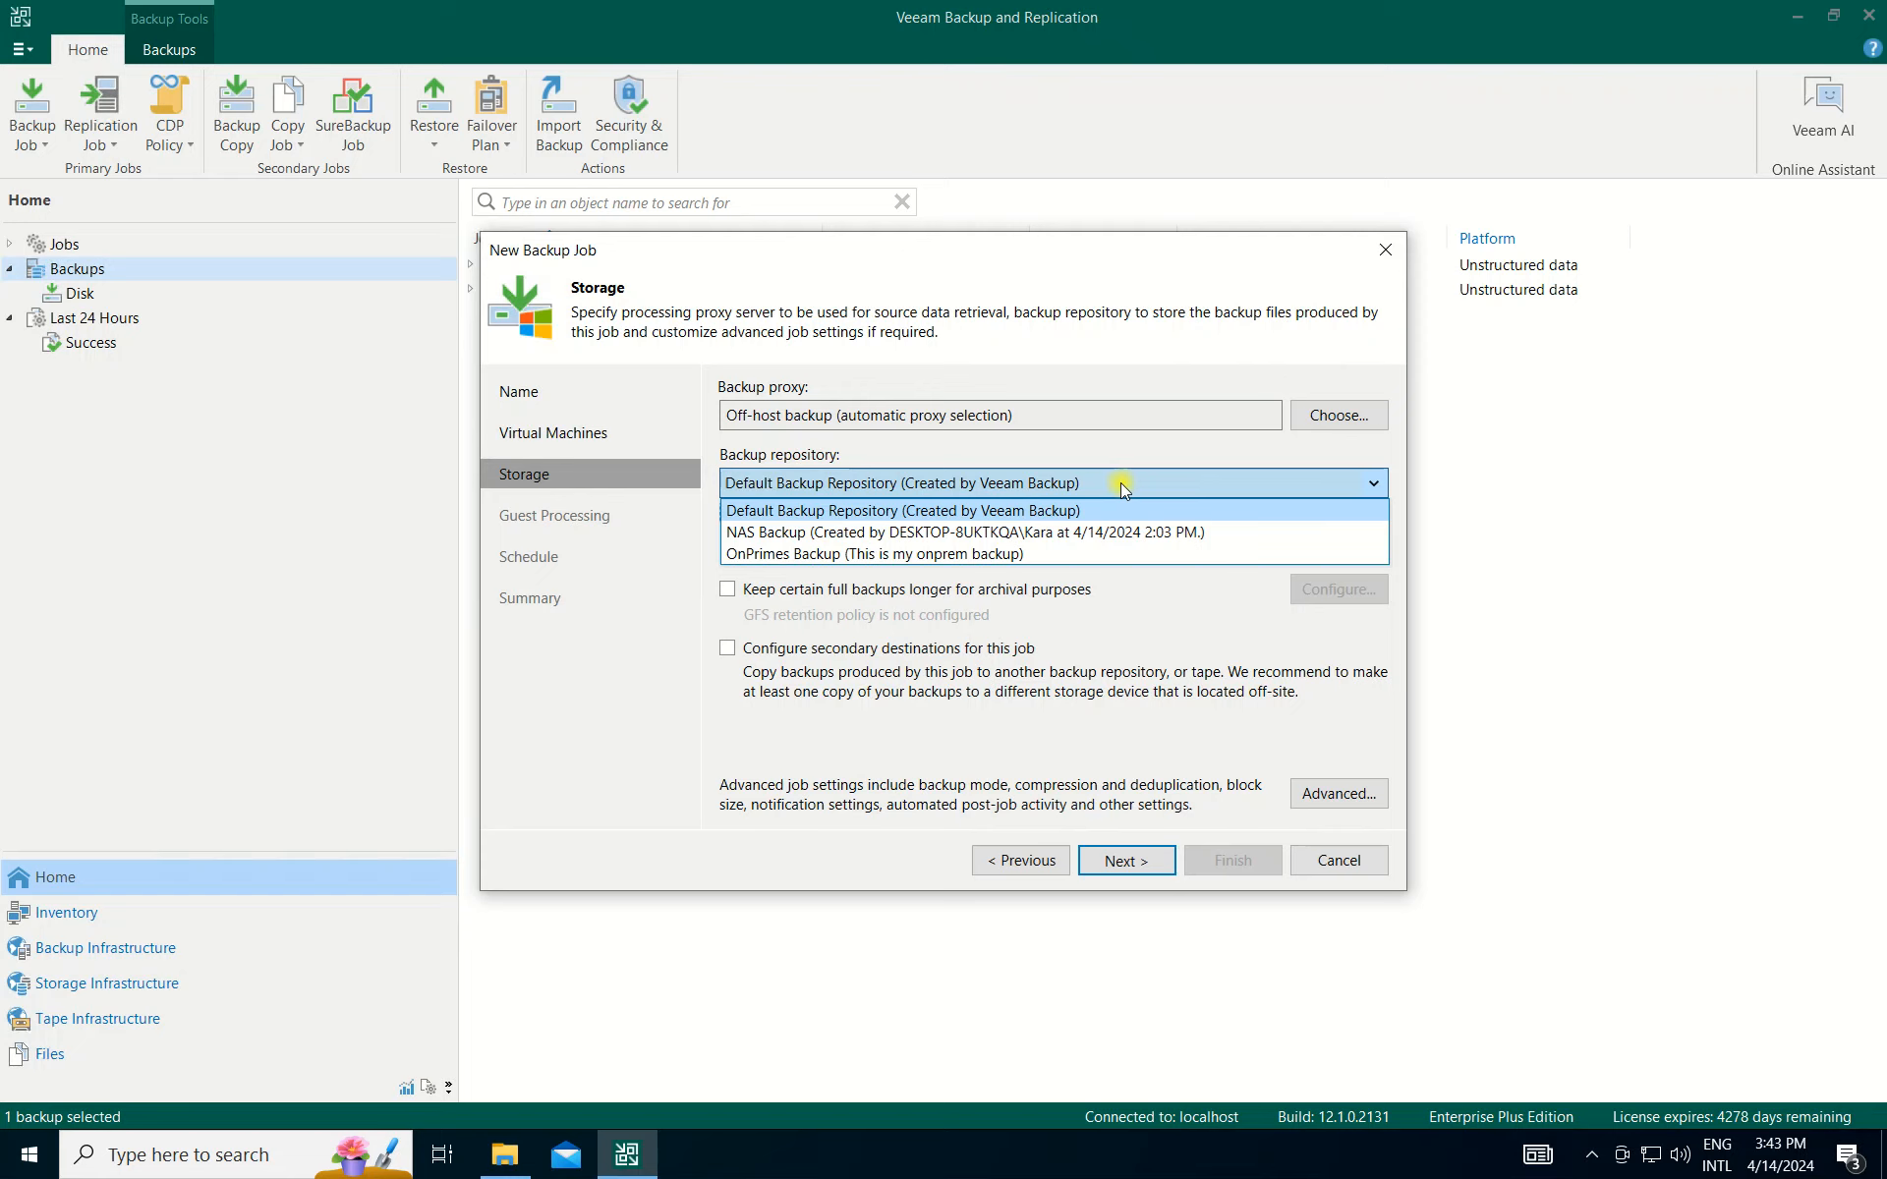
{"action": "left_click", "coordinate": [1120, 487]}
{"action": "left_click", "coordinate": [1338, 515]}
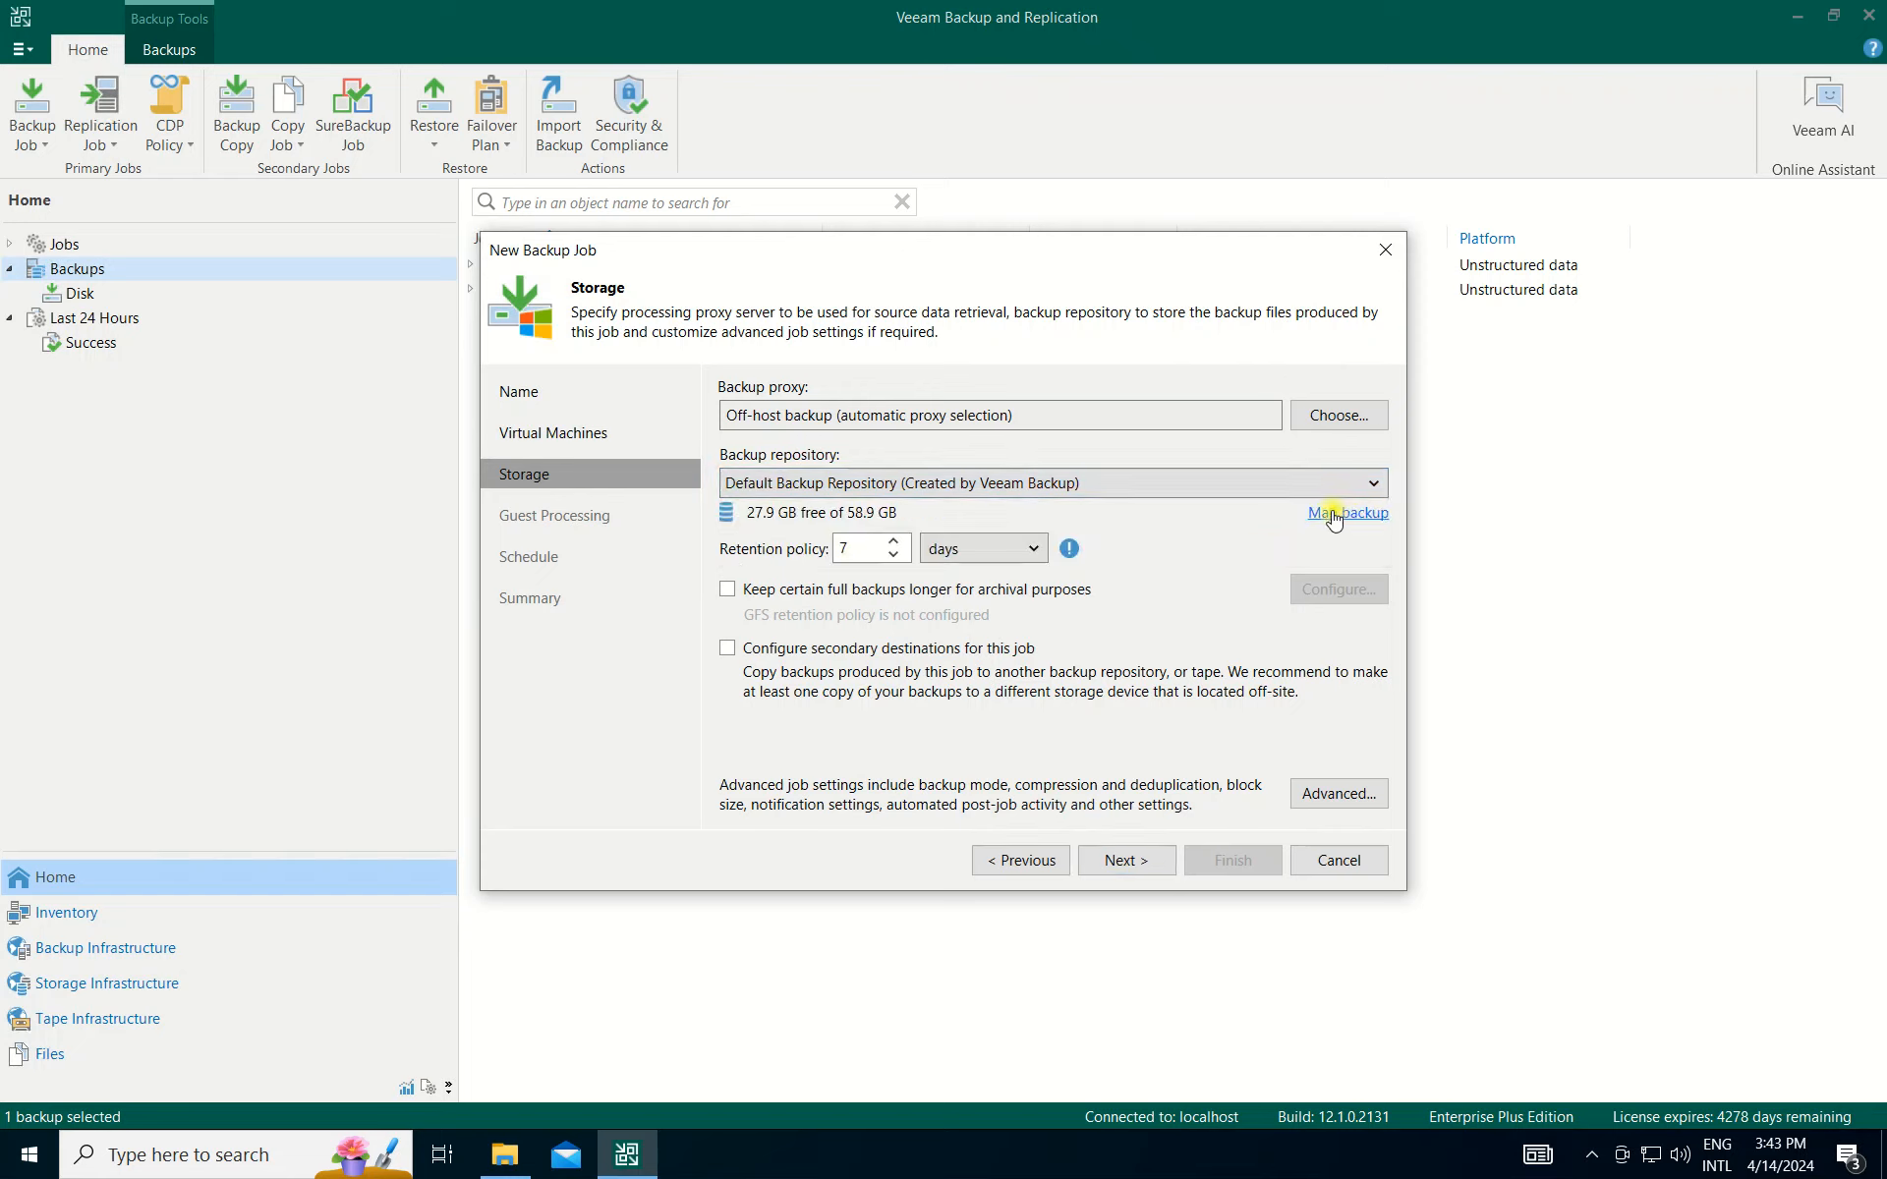
{"action": "left_click", "coordinate": [840, 351]}
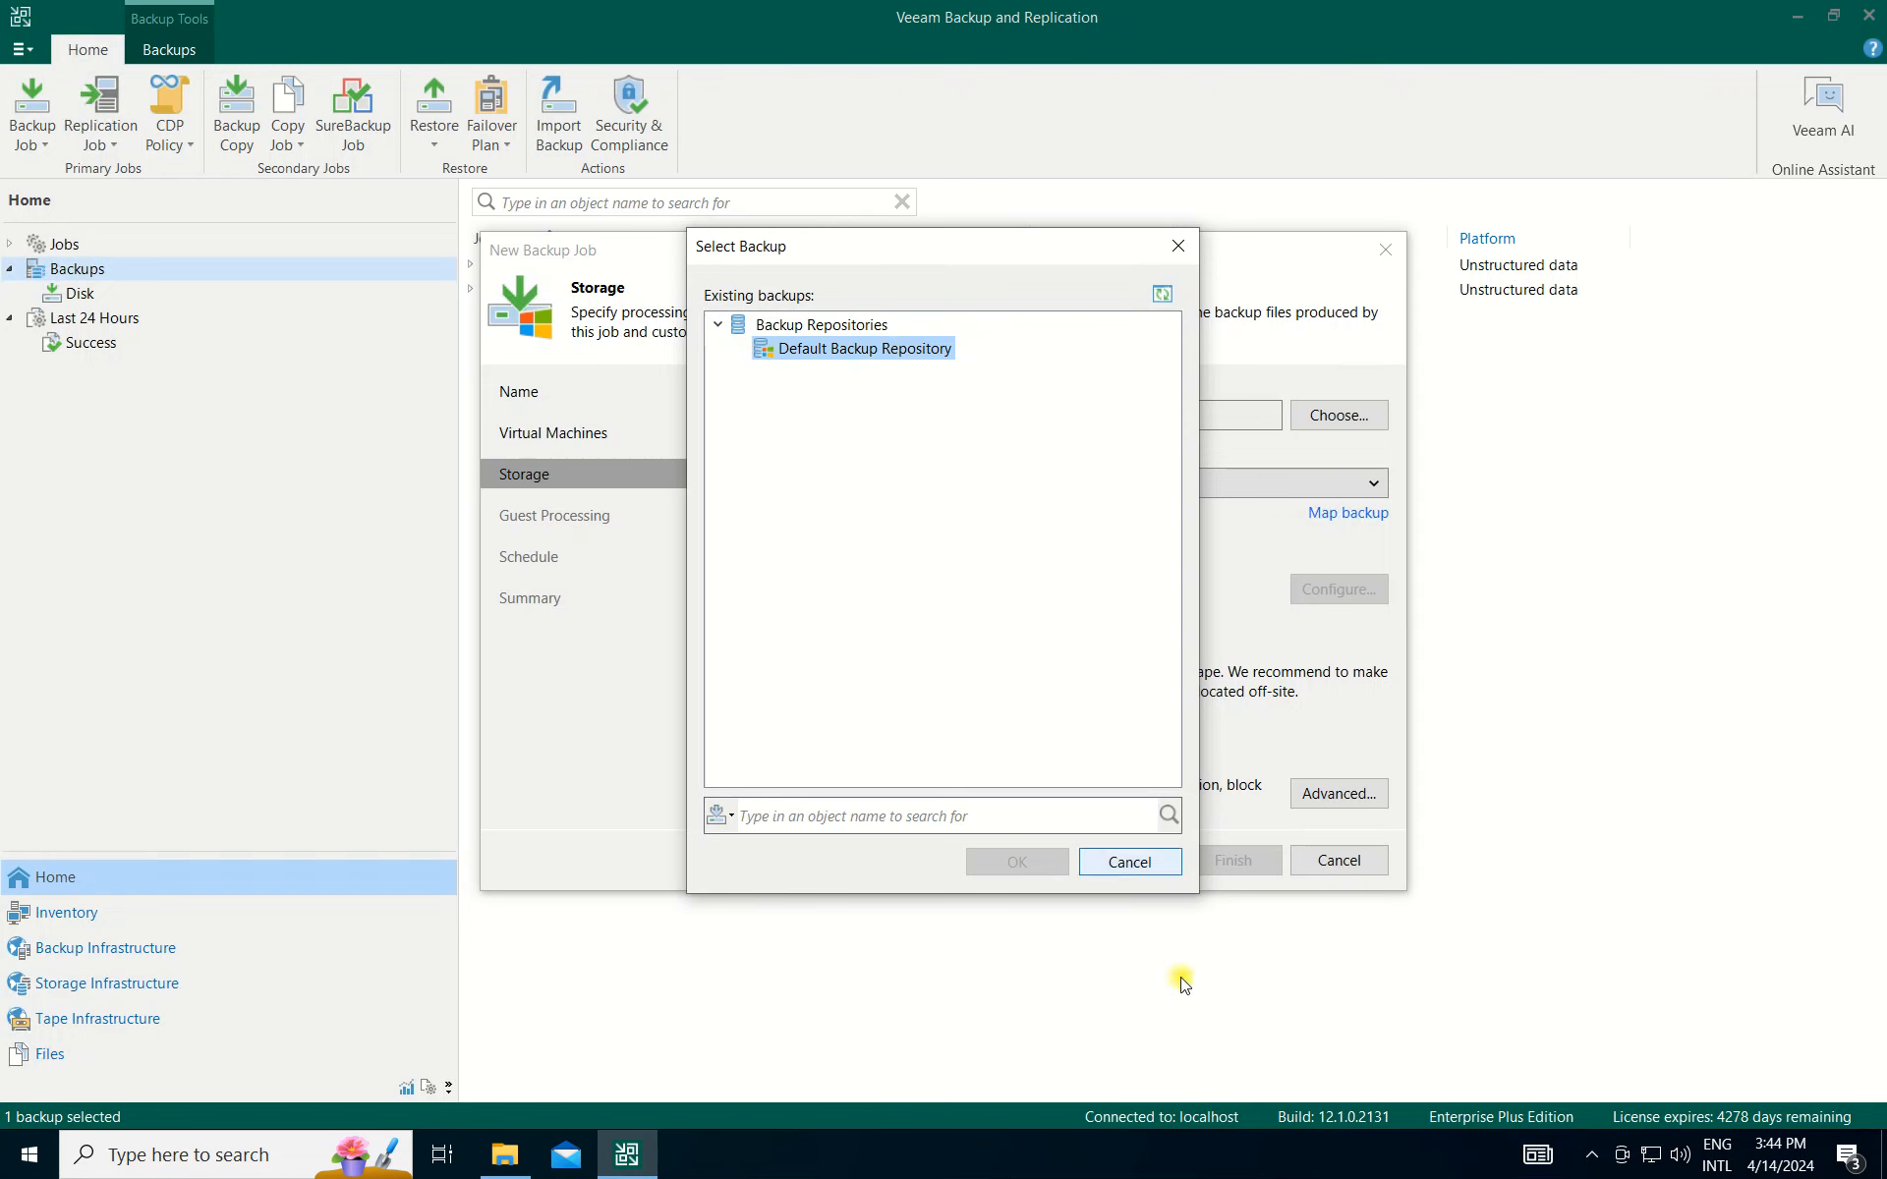
{"action": "left_click", "coordinate": [1155, 869]}
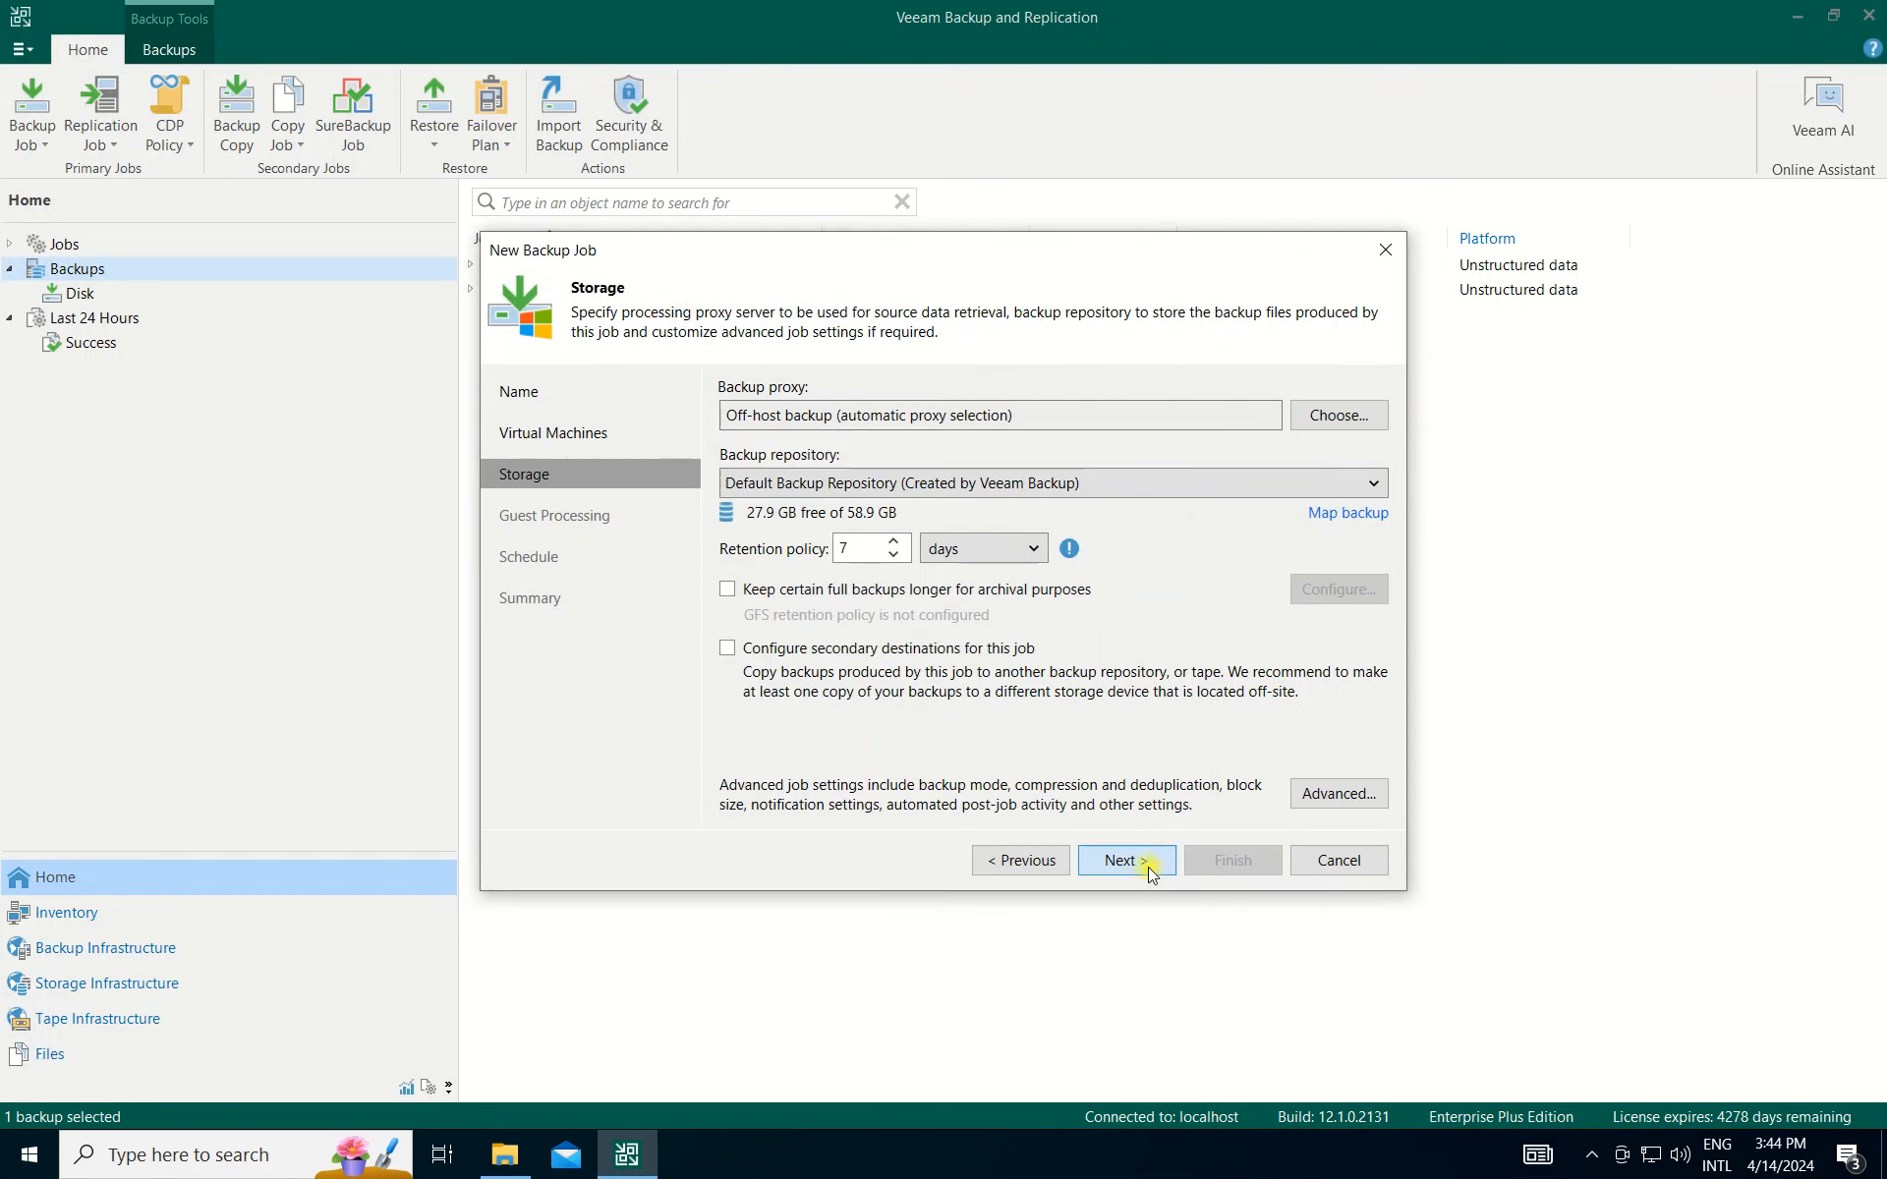
Set the backup repository to NAS Backup with 7-day retention.
{"action": "left_click", "coordinate": [909, 485]}
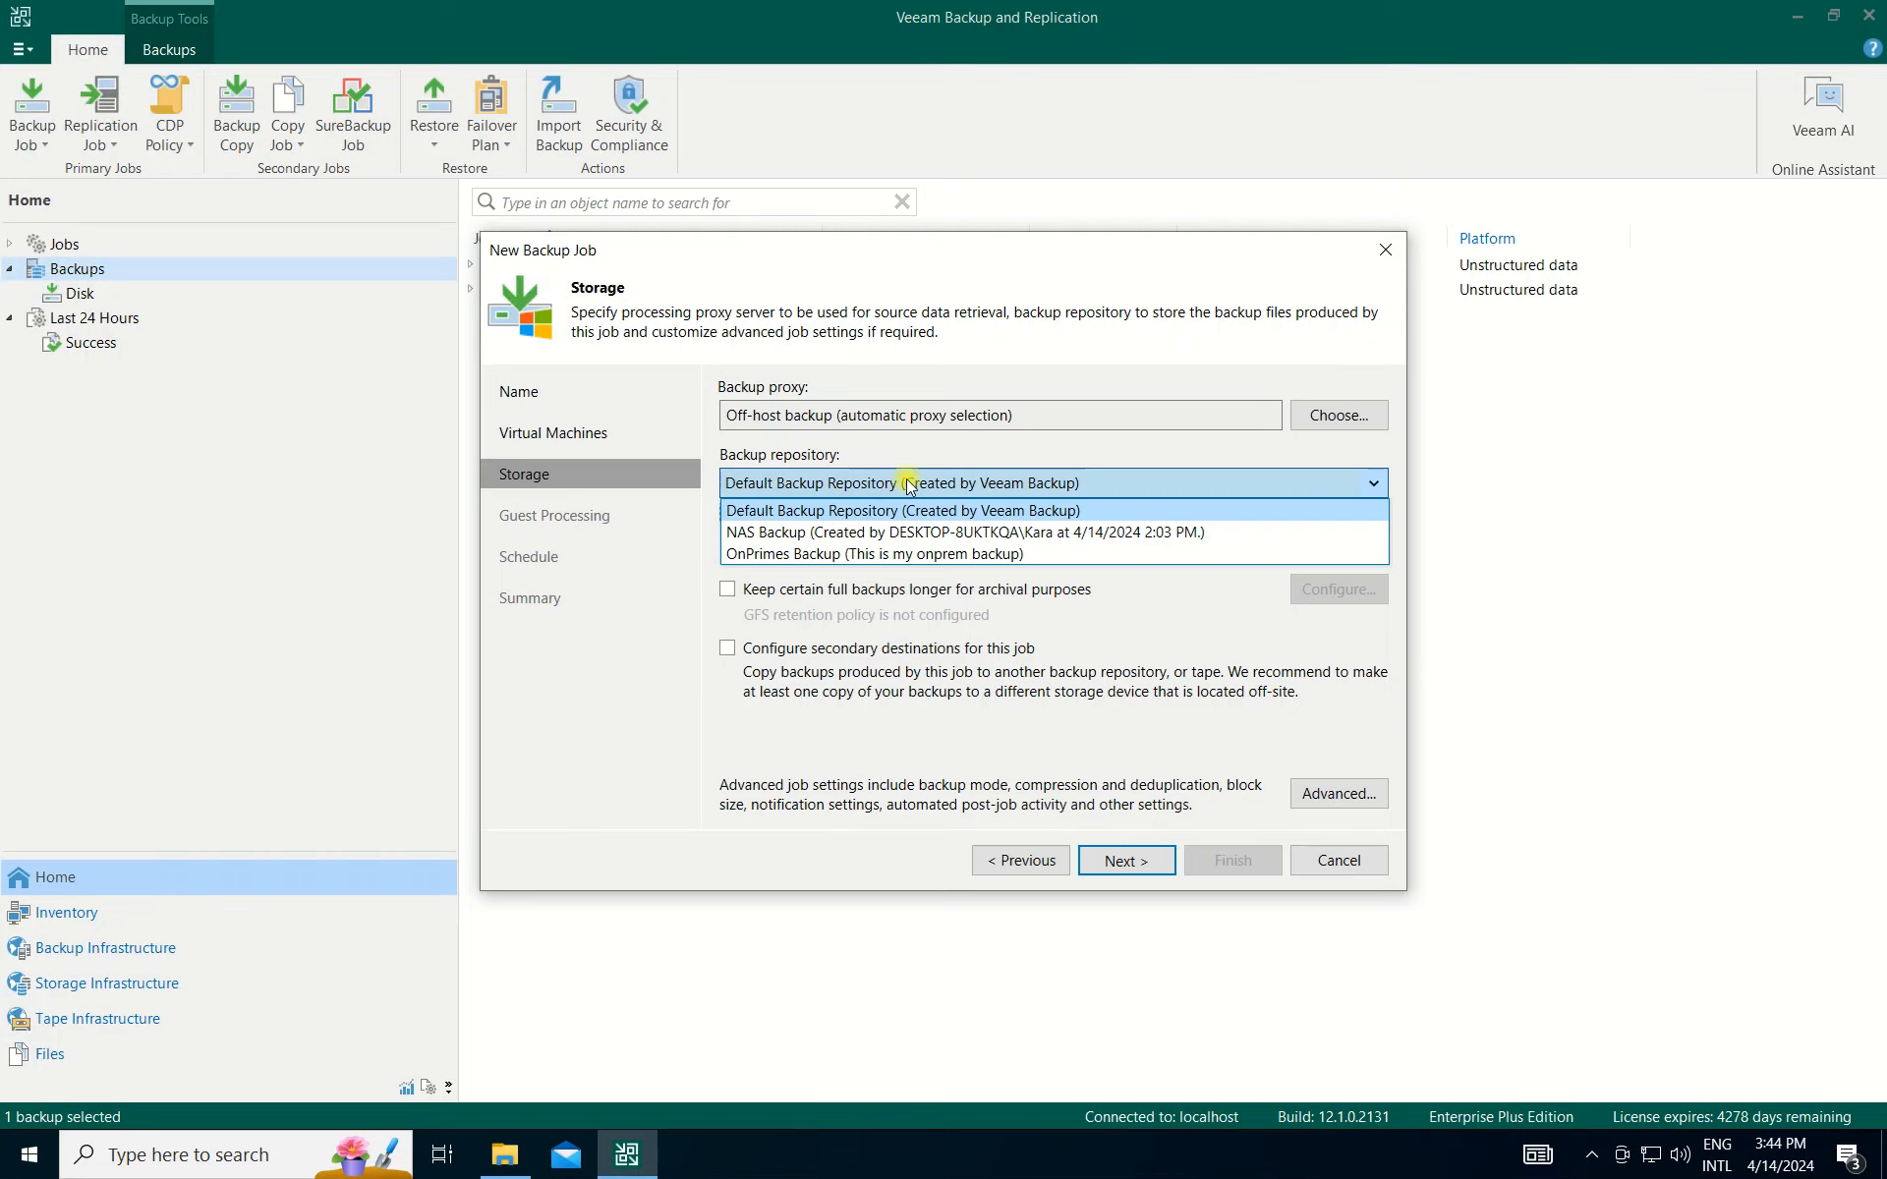
{"action": "left_click", "coordinate": [752, 536]}
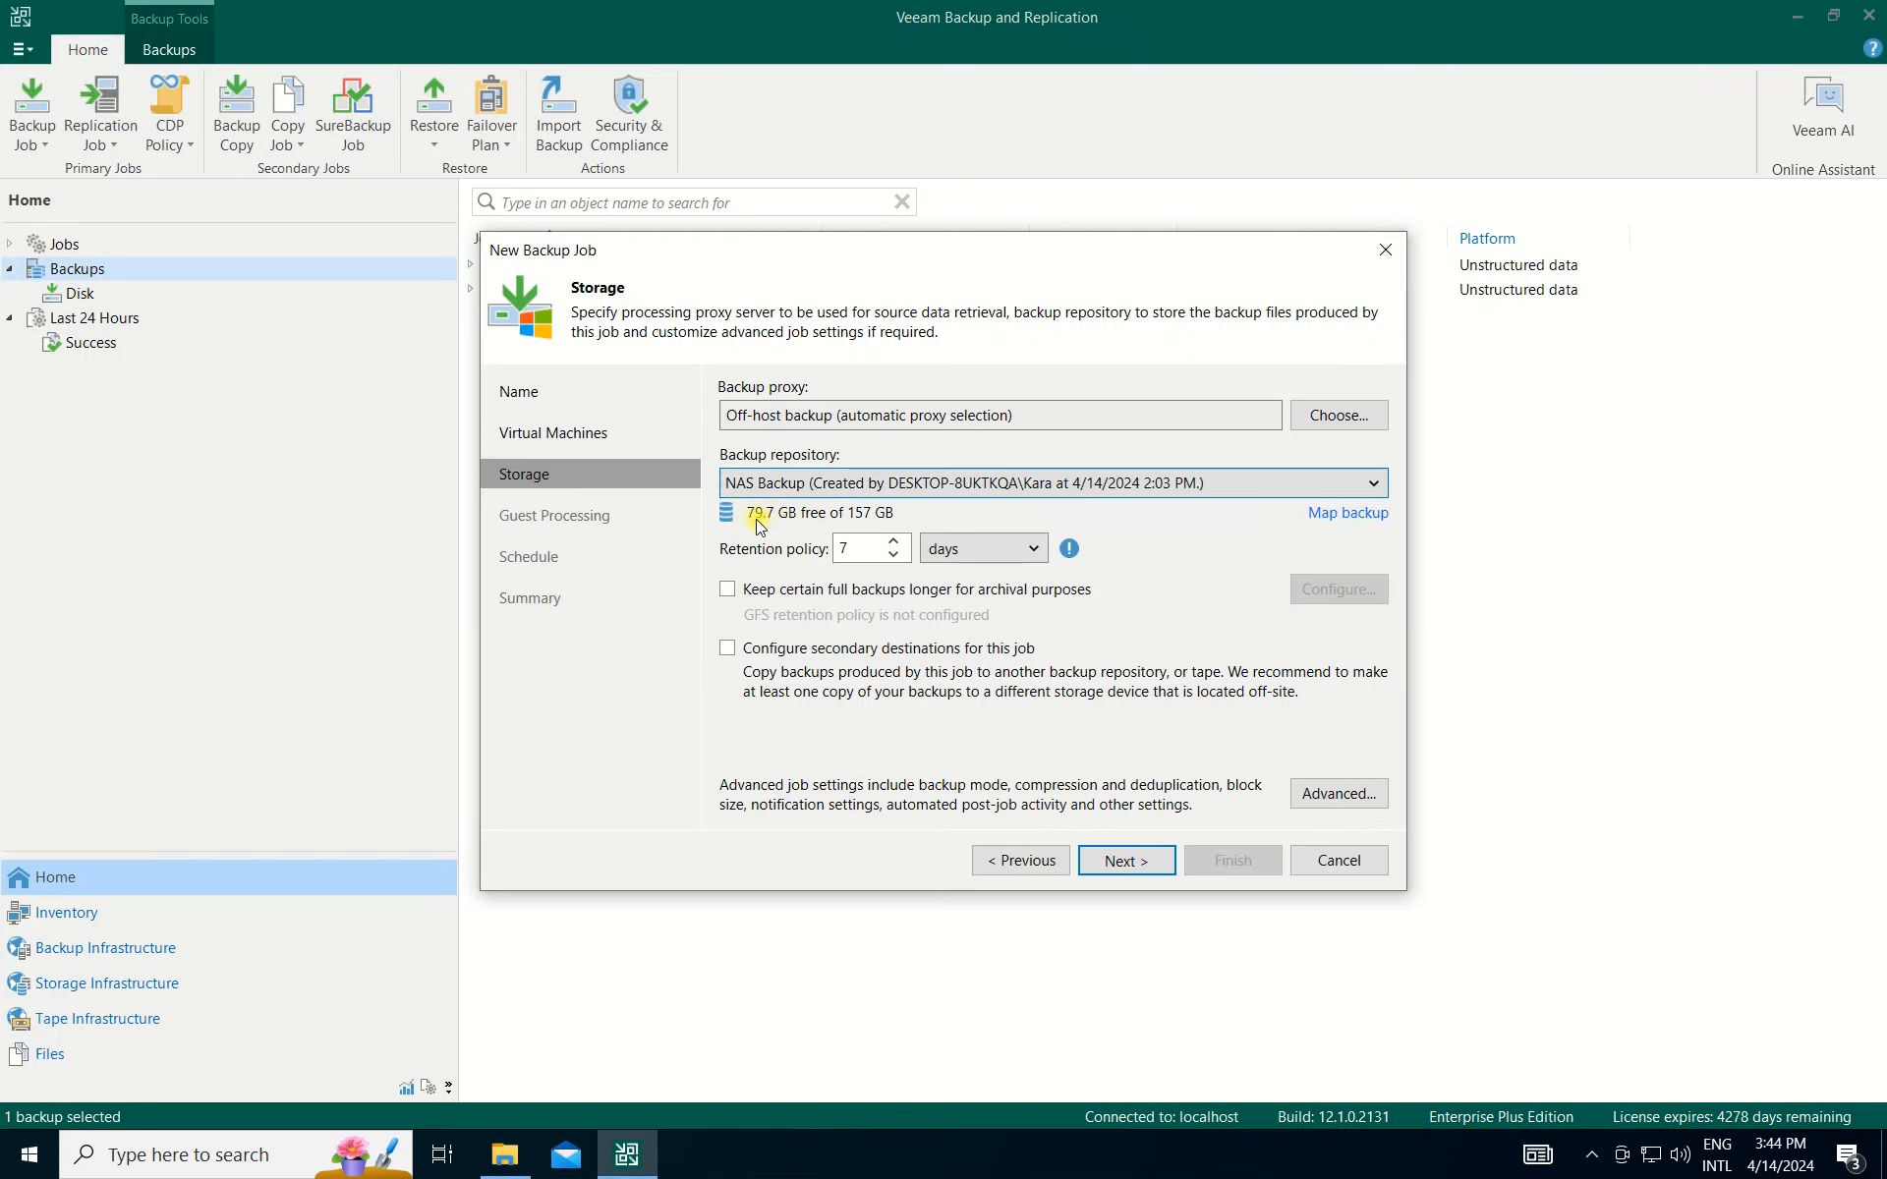
{"action": "left_click", "coordinate": [789, 484]}
{"action": "left_click", "coordinate": [783, 555]}
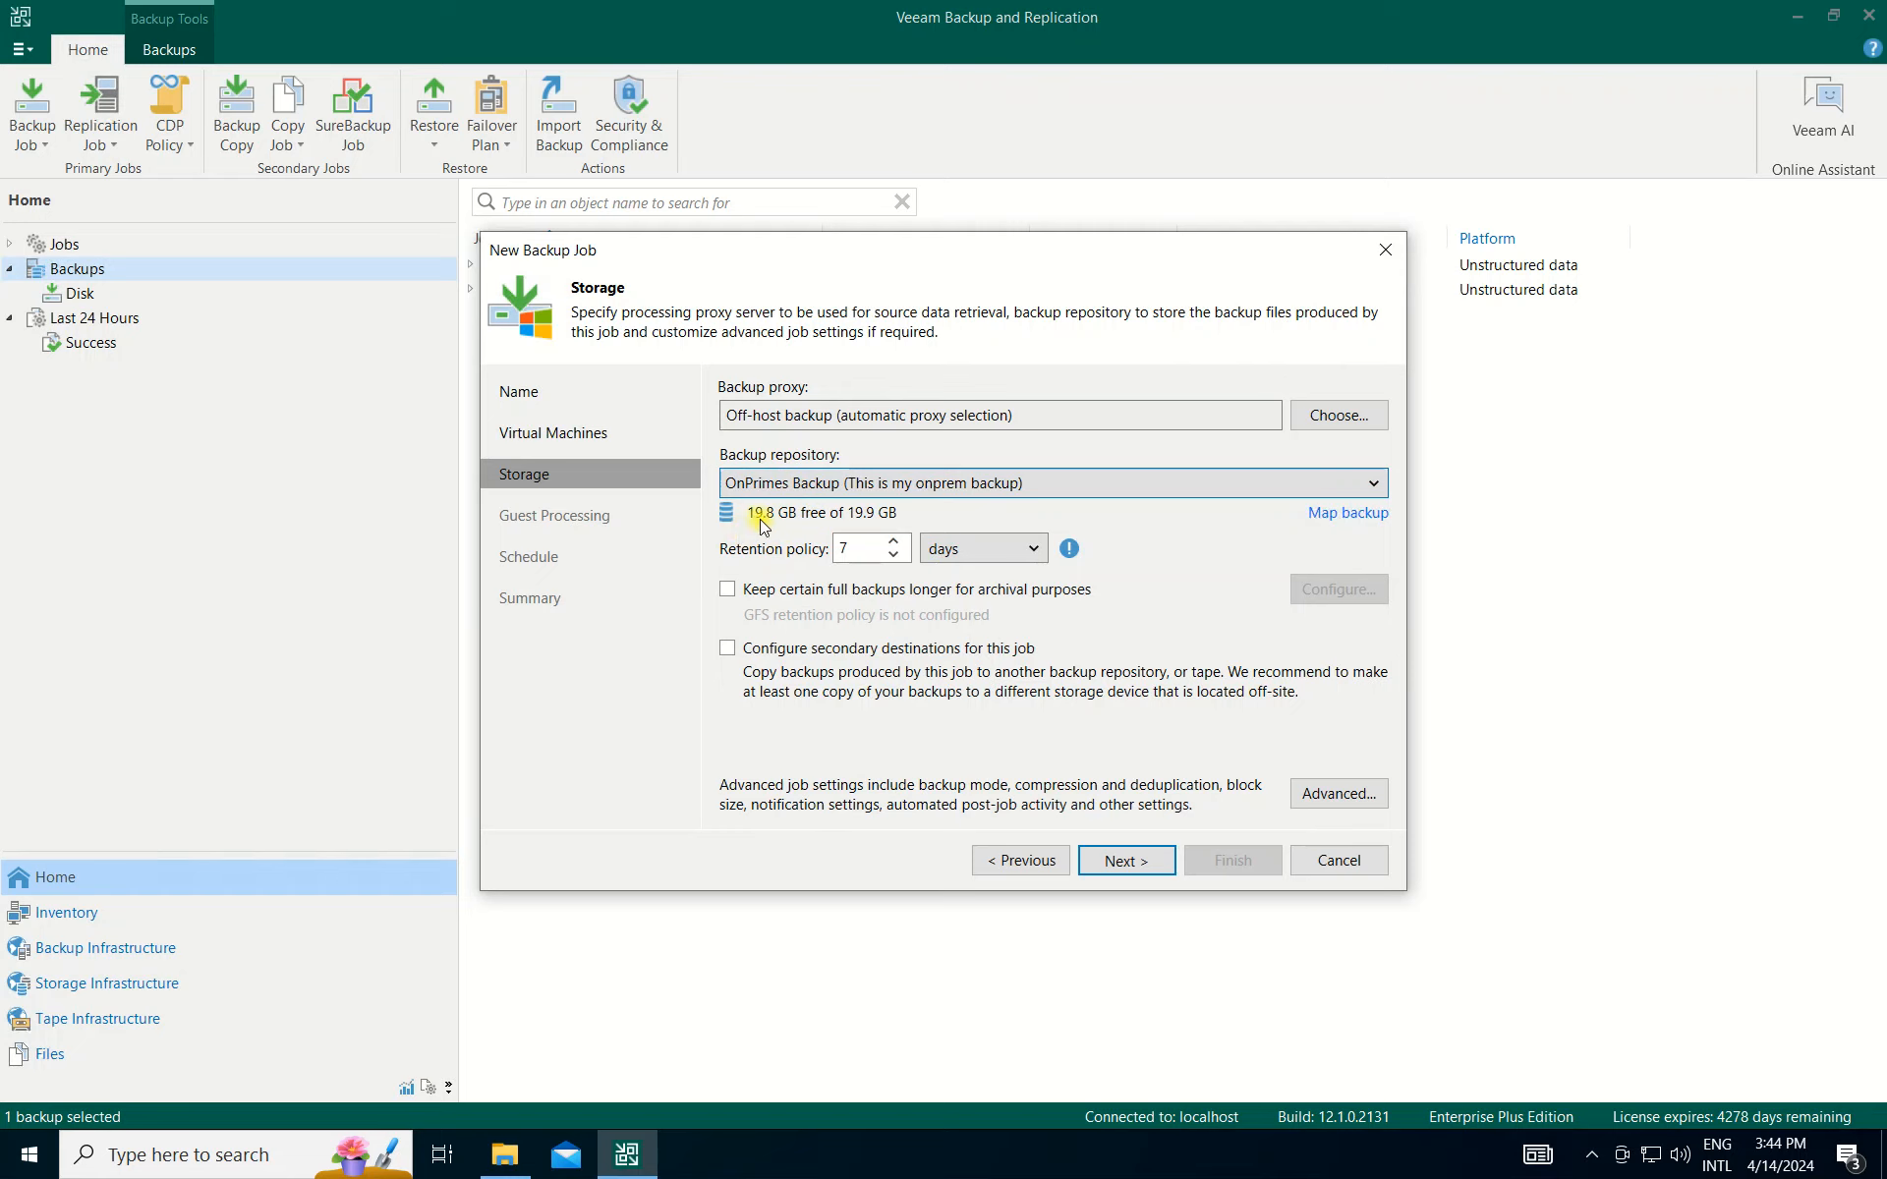
{"action": "left_click", "coordinate": [831, 483]}
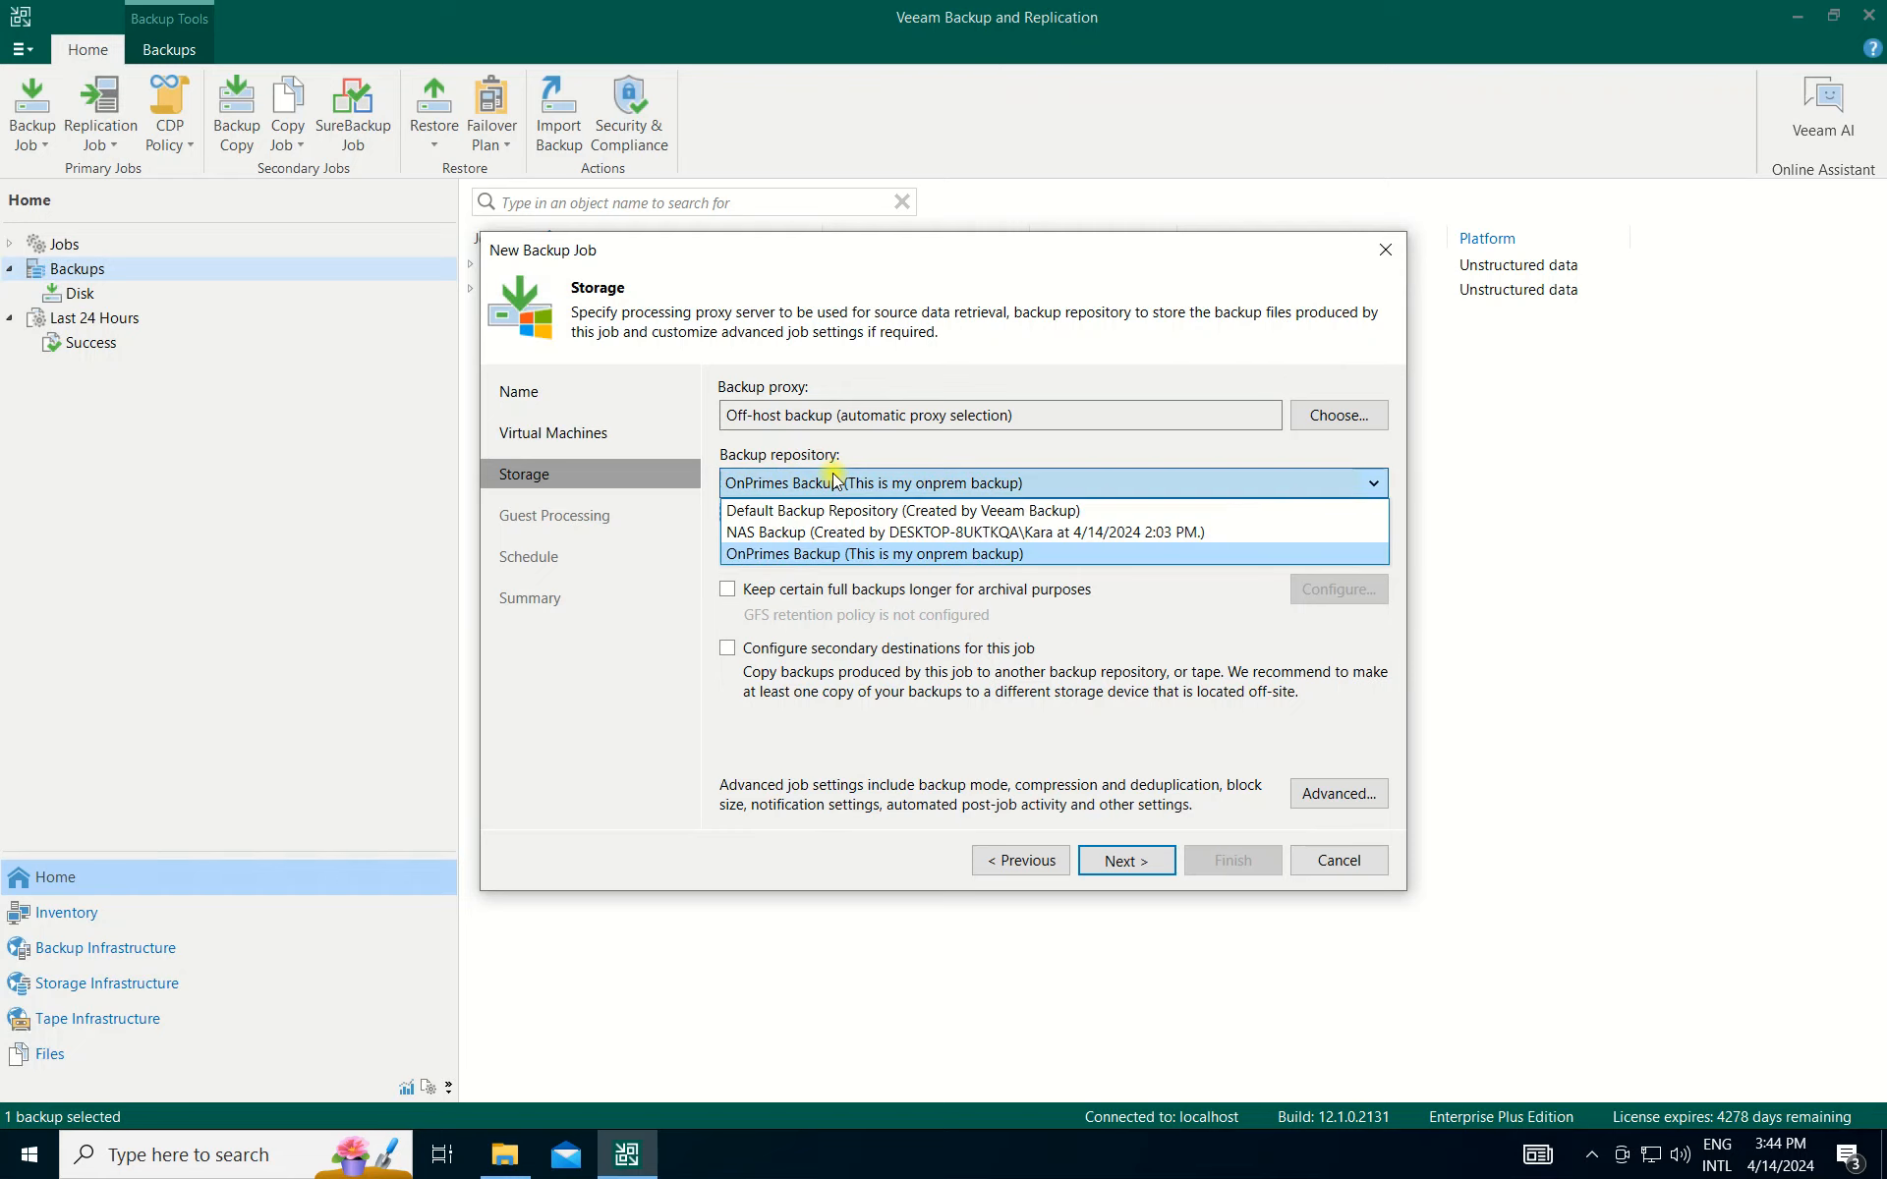
{"action": "left_click", "coordinate": [813, 554]}
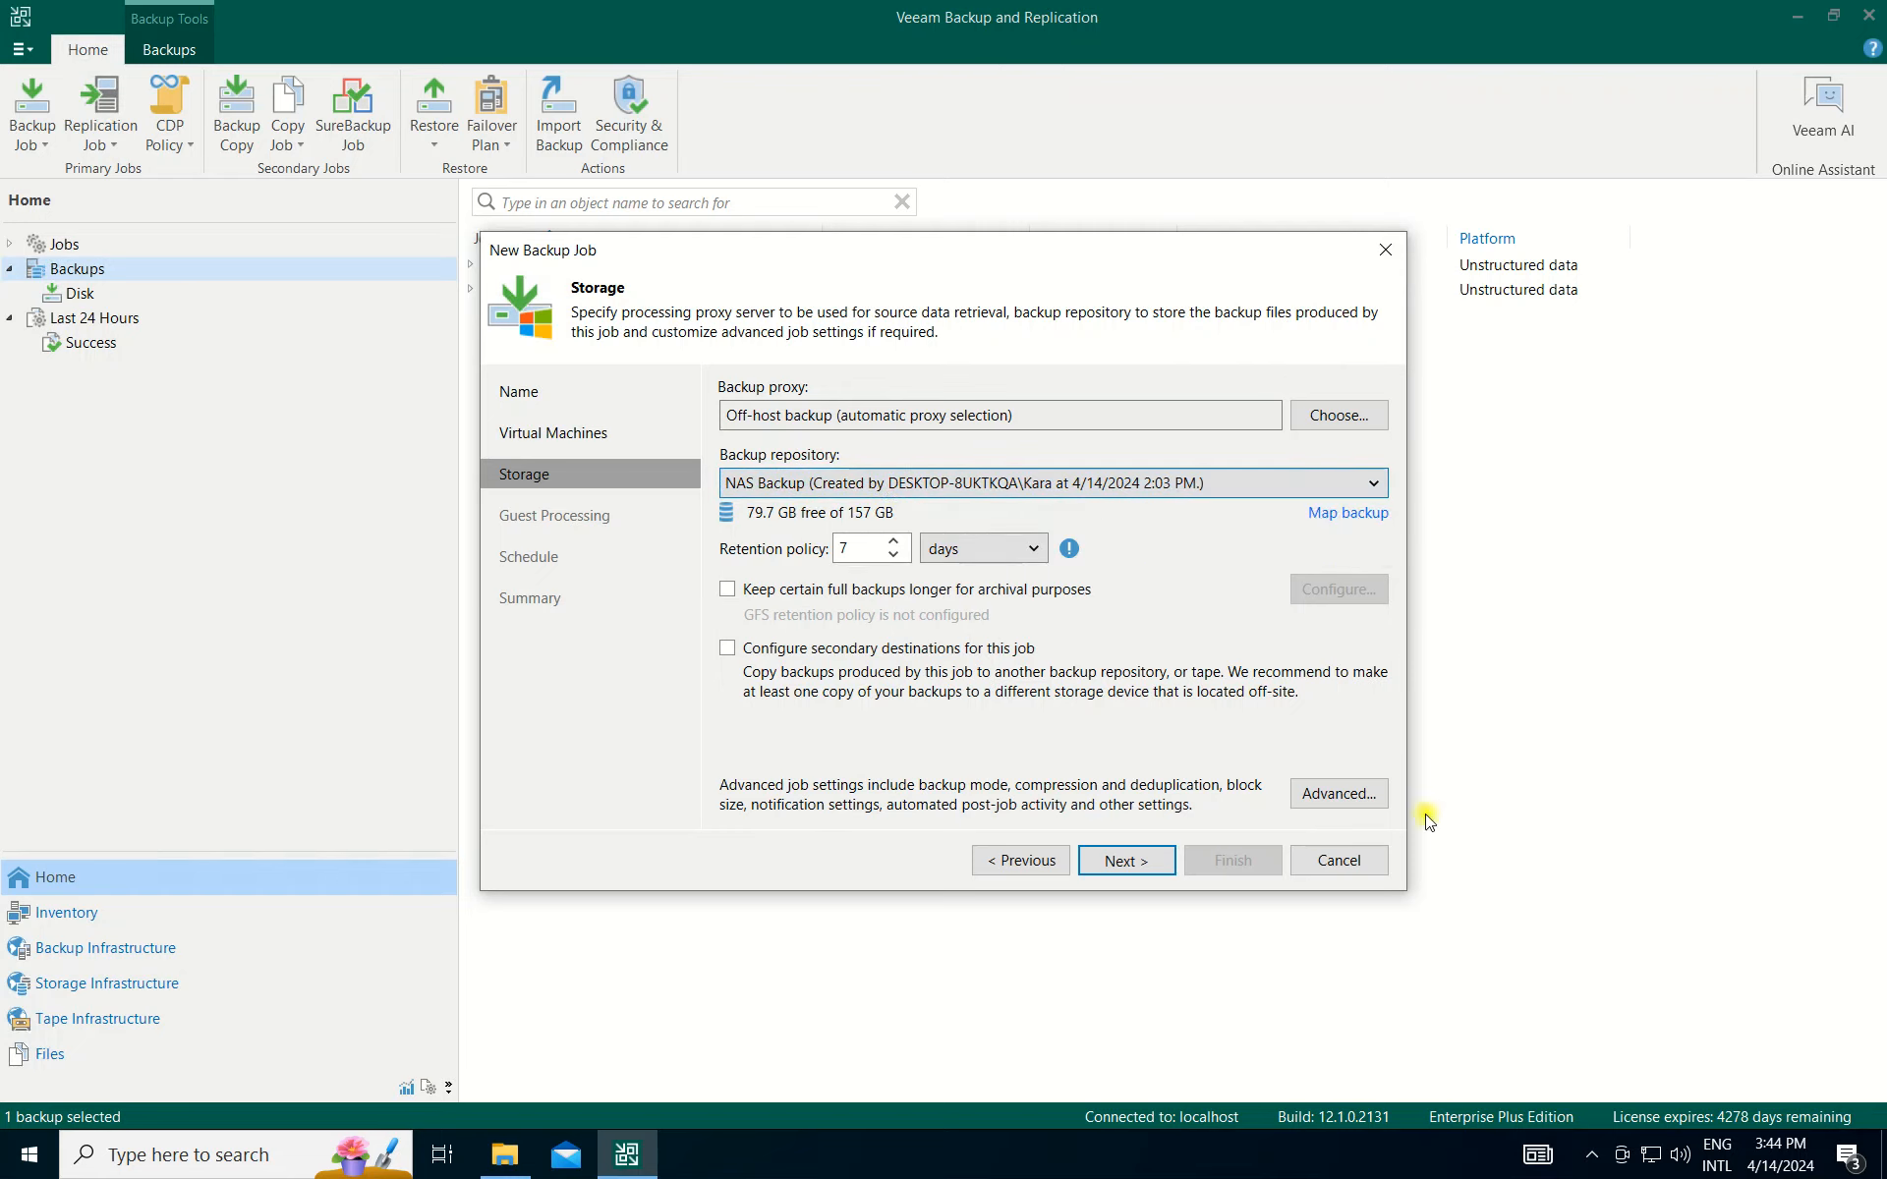
{"action": "left_click", "coordinate": [1138, 863]}
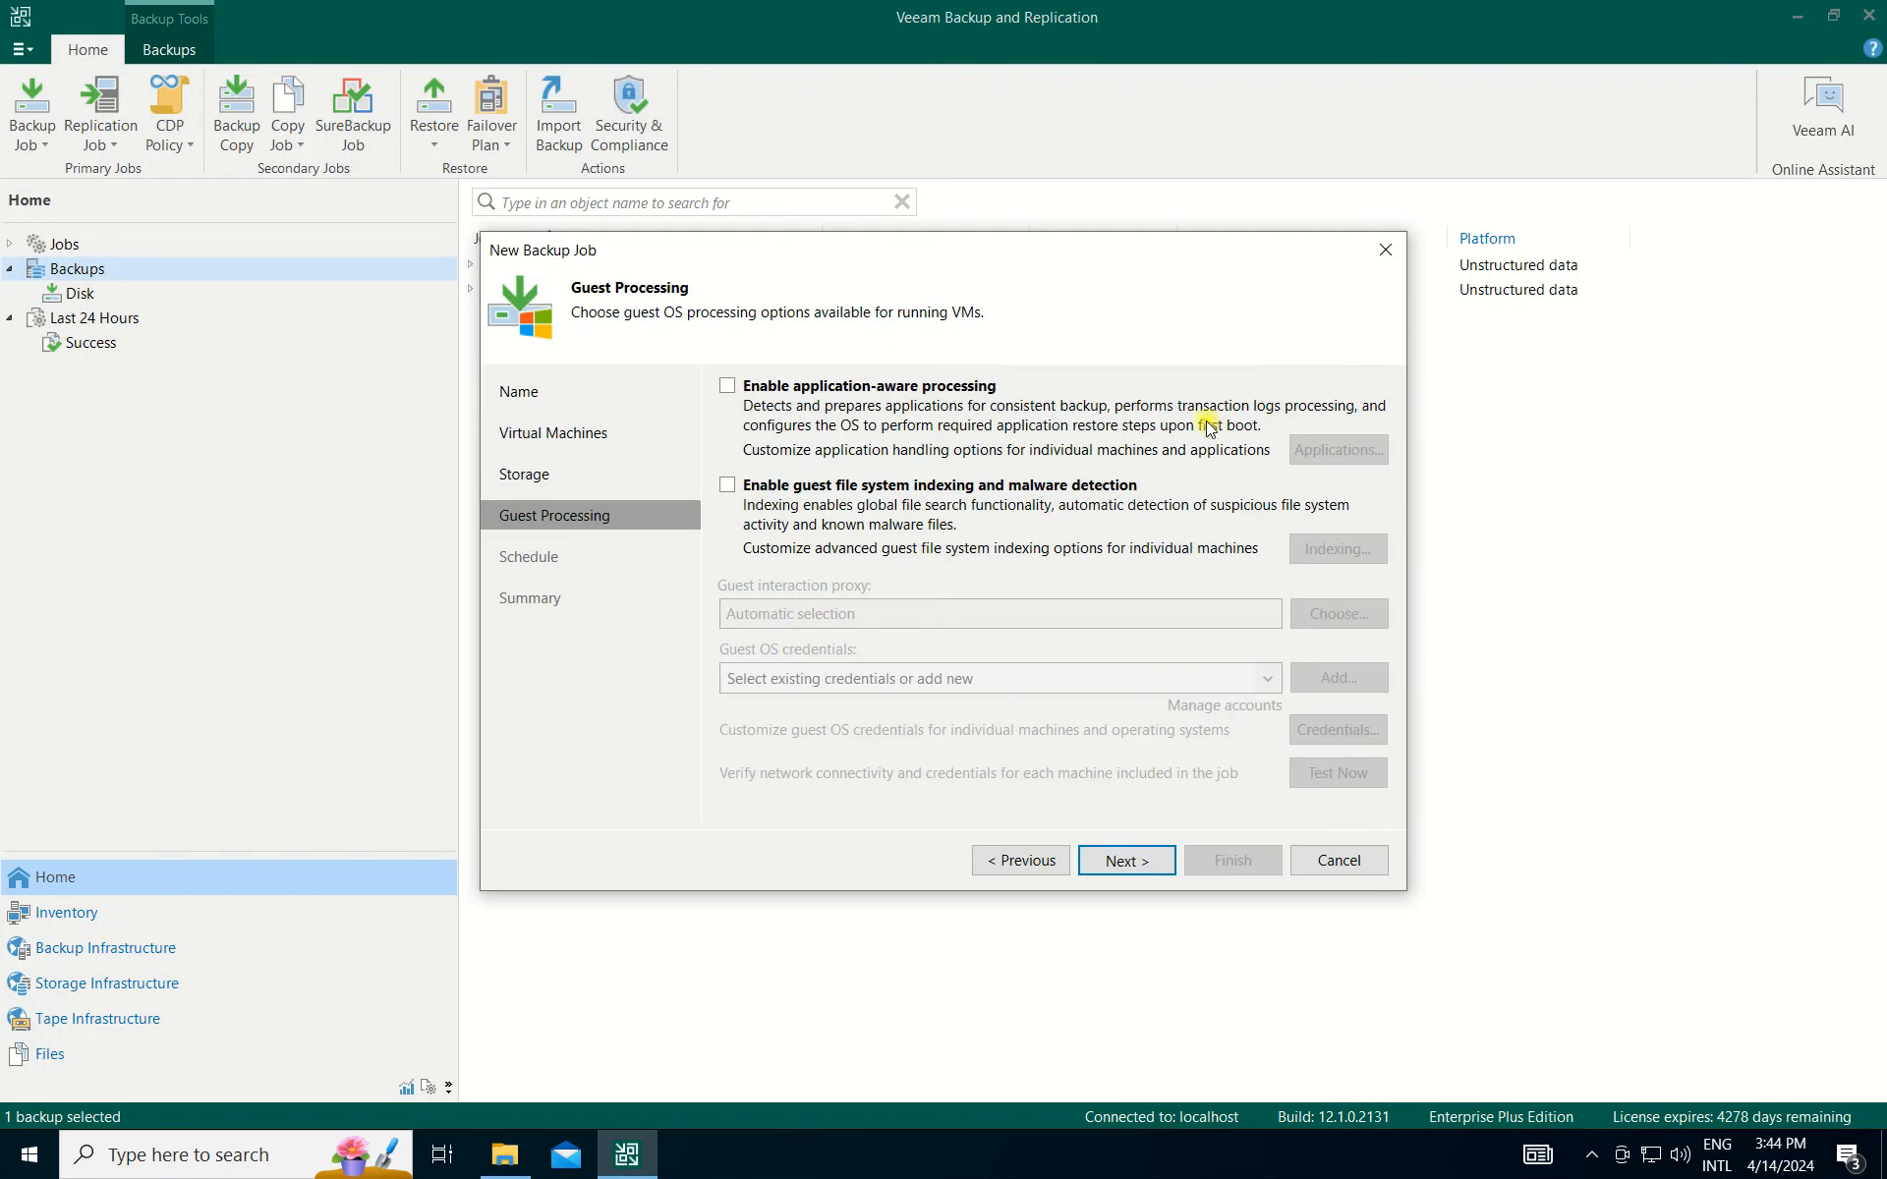
Accept default guest processing, apply with no schedule, and finish the 'Hyper-V Backup' job.
{"action": "left_click", "coordinate": [1167, 859]}
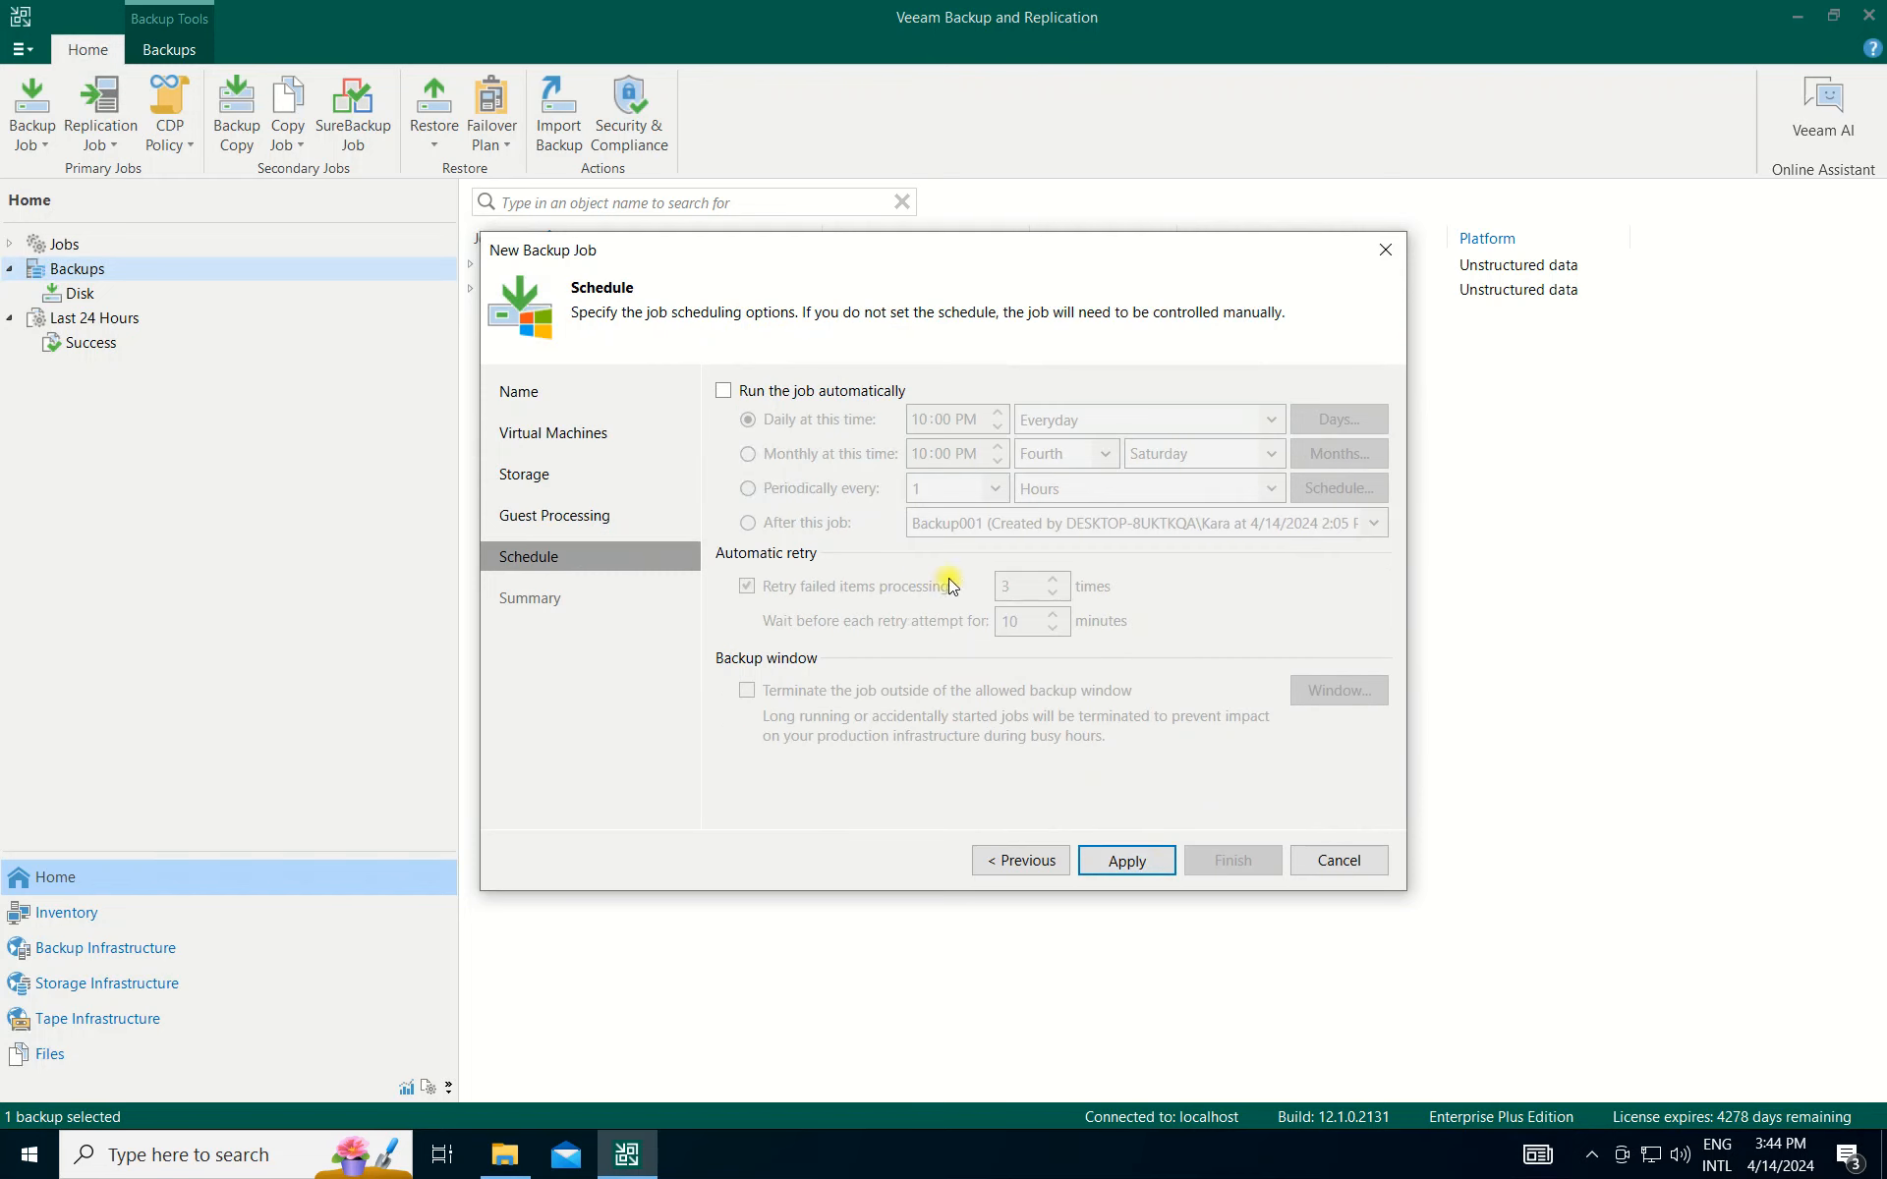
{"action": "left_click", "coordinate": [1128, 862]}
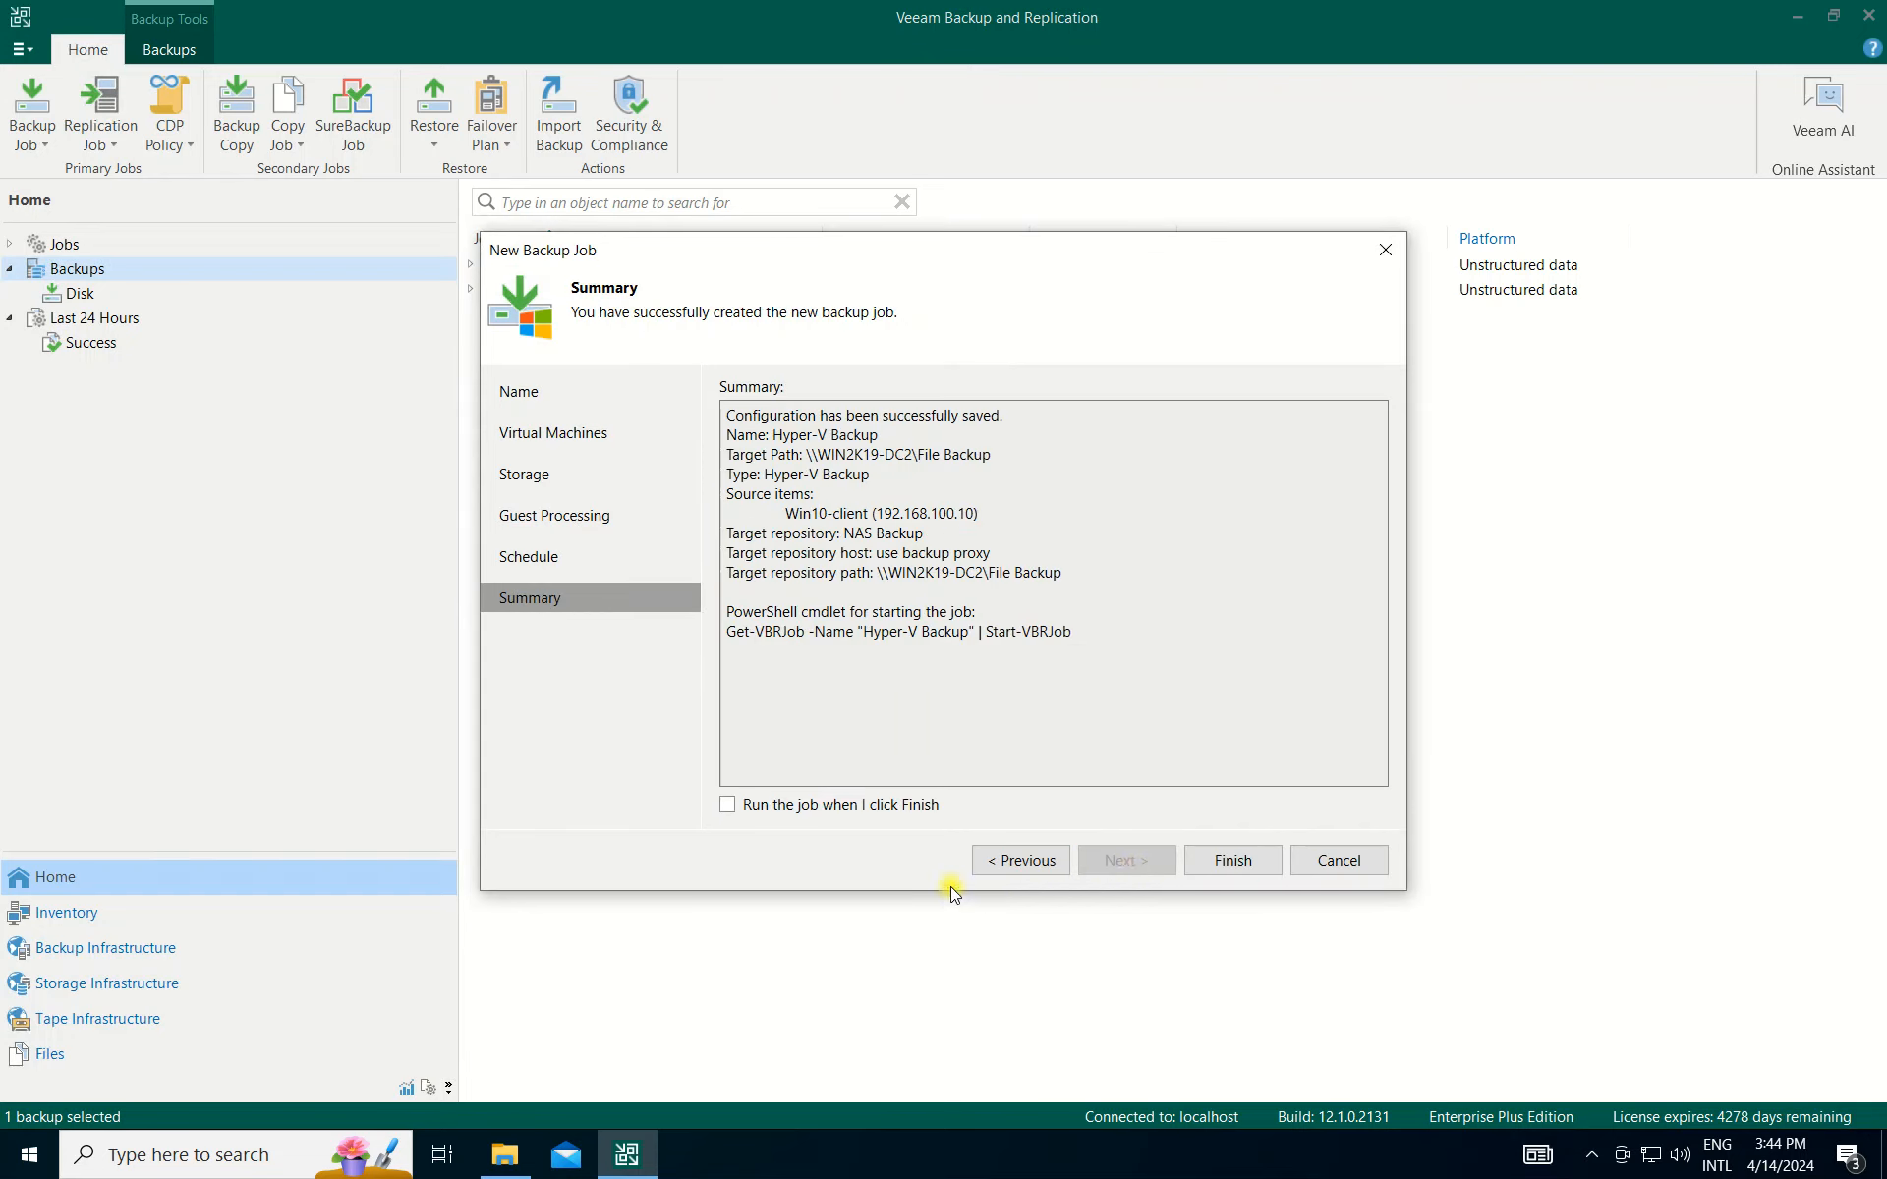
{"action": "left_click", "coordinate": [1257, 865]}
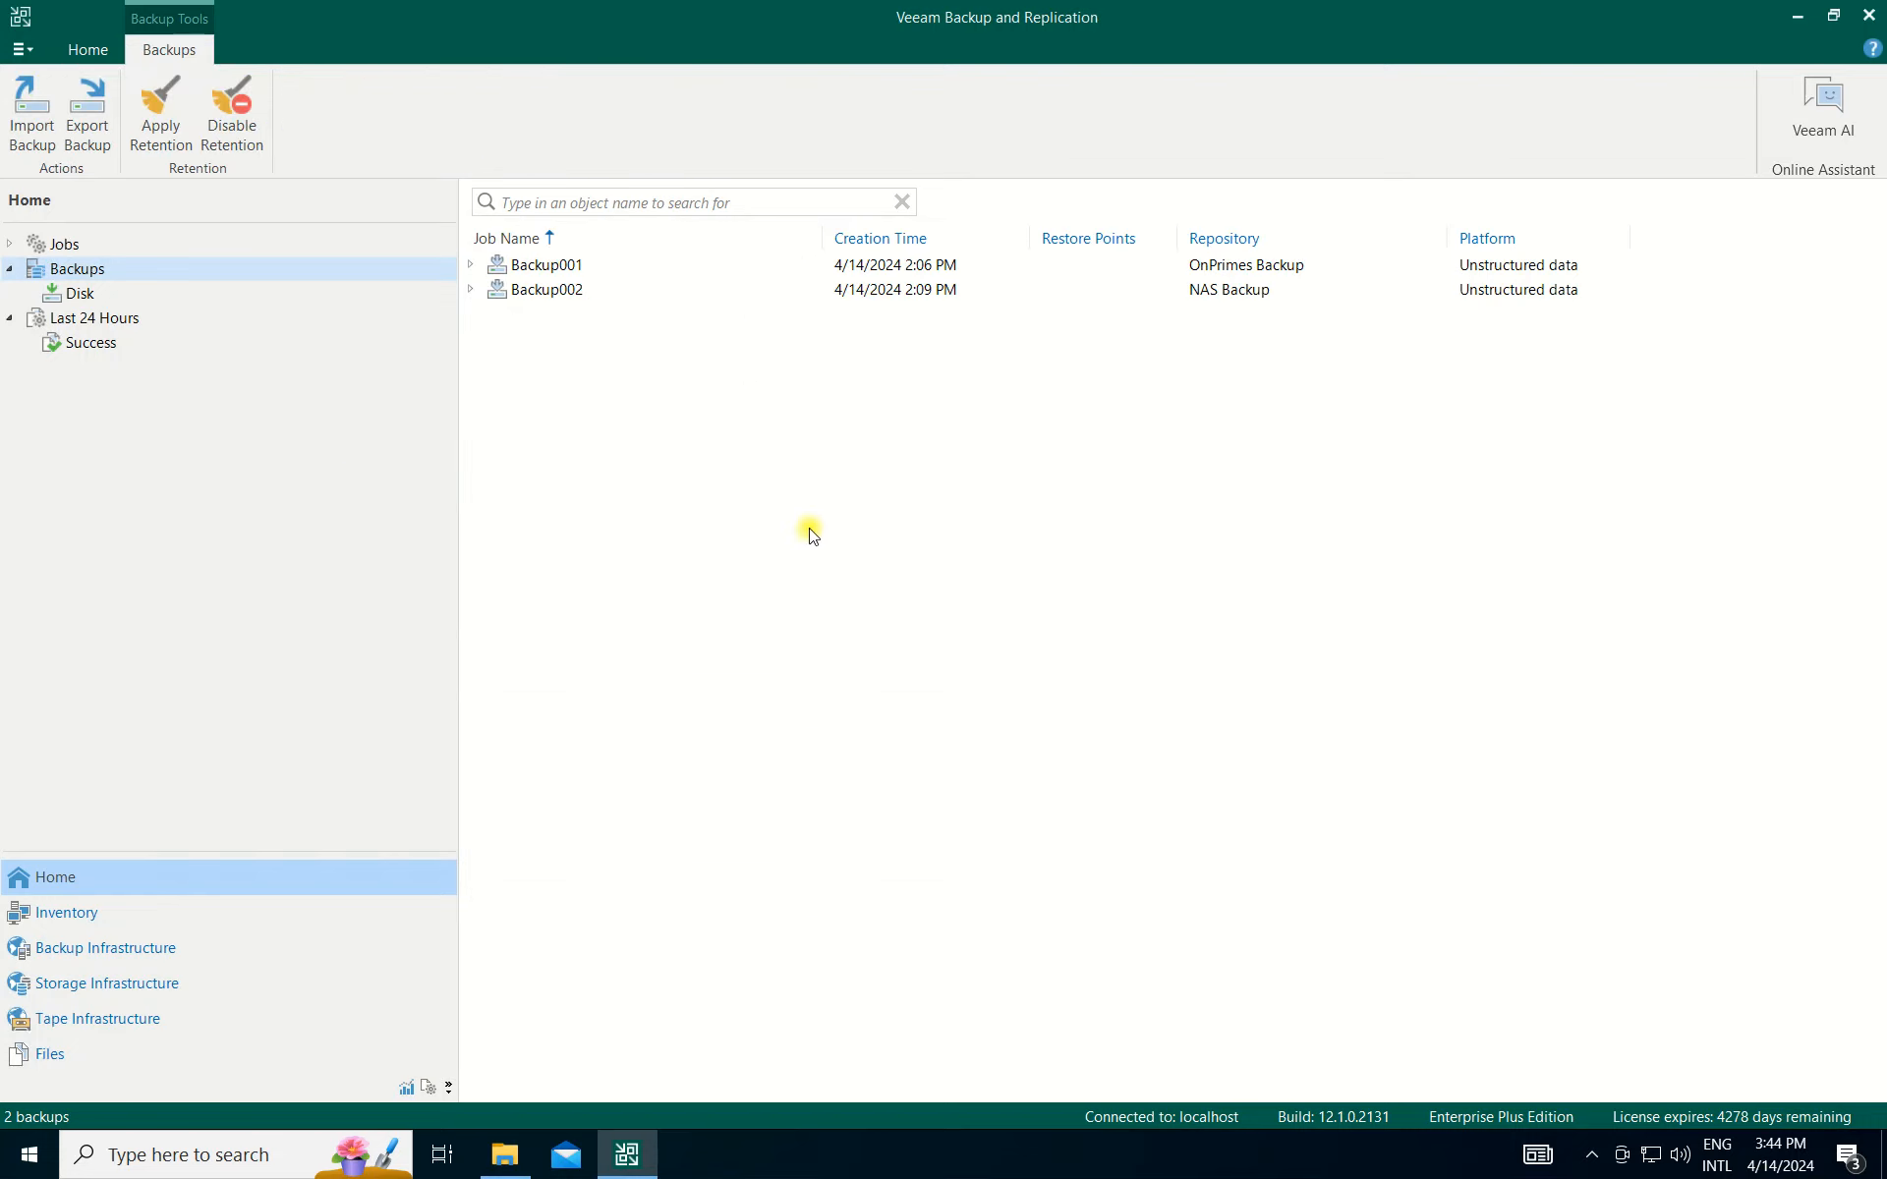
Look over the backups stored on Disk, then head to the jobs list.
{"action": "left_click", "coordinate": [70, 295]}
{"action": "left_click", "coordinate": [84, 276]}
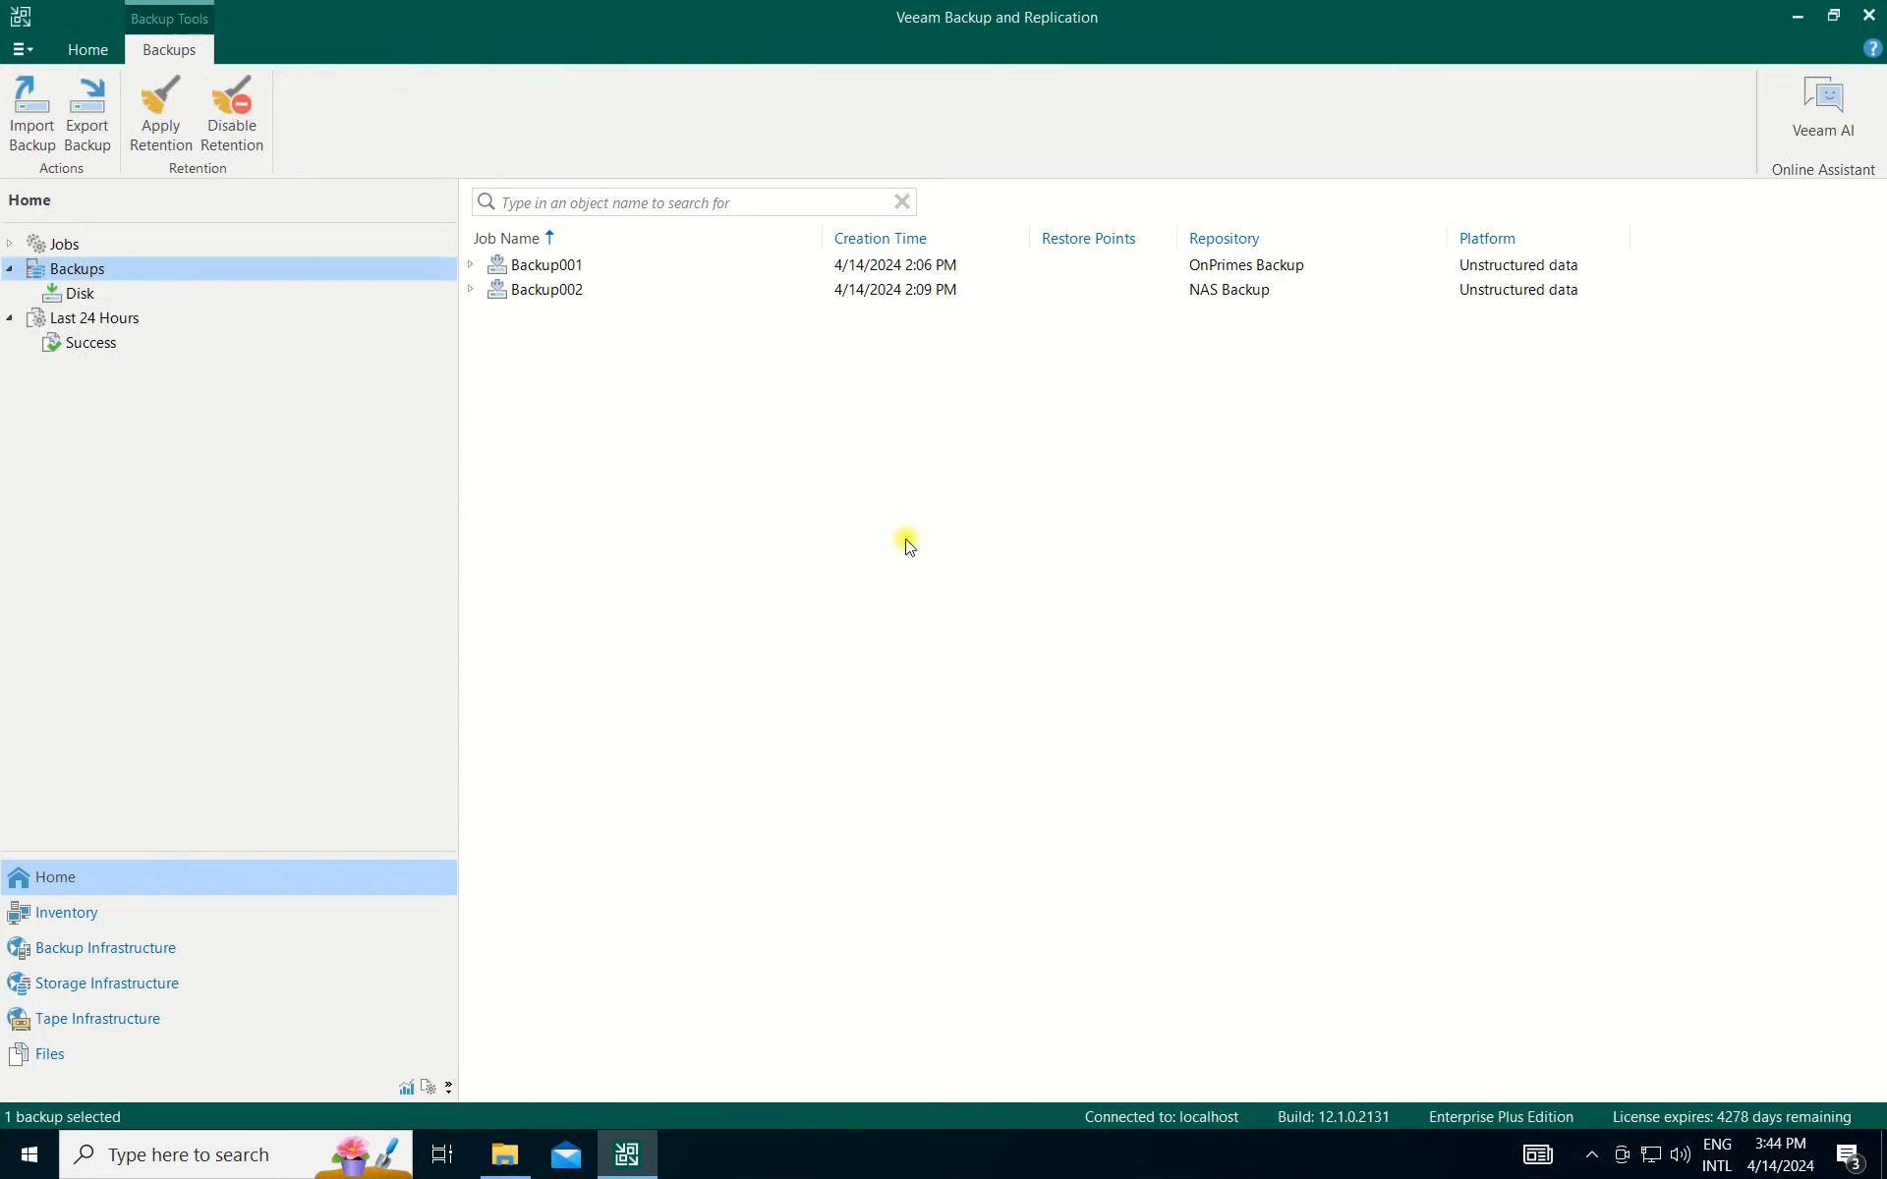
{"action": "right_click", "coordinate": [661, 411]}
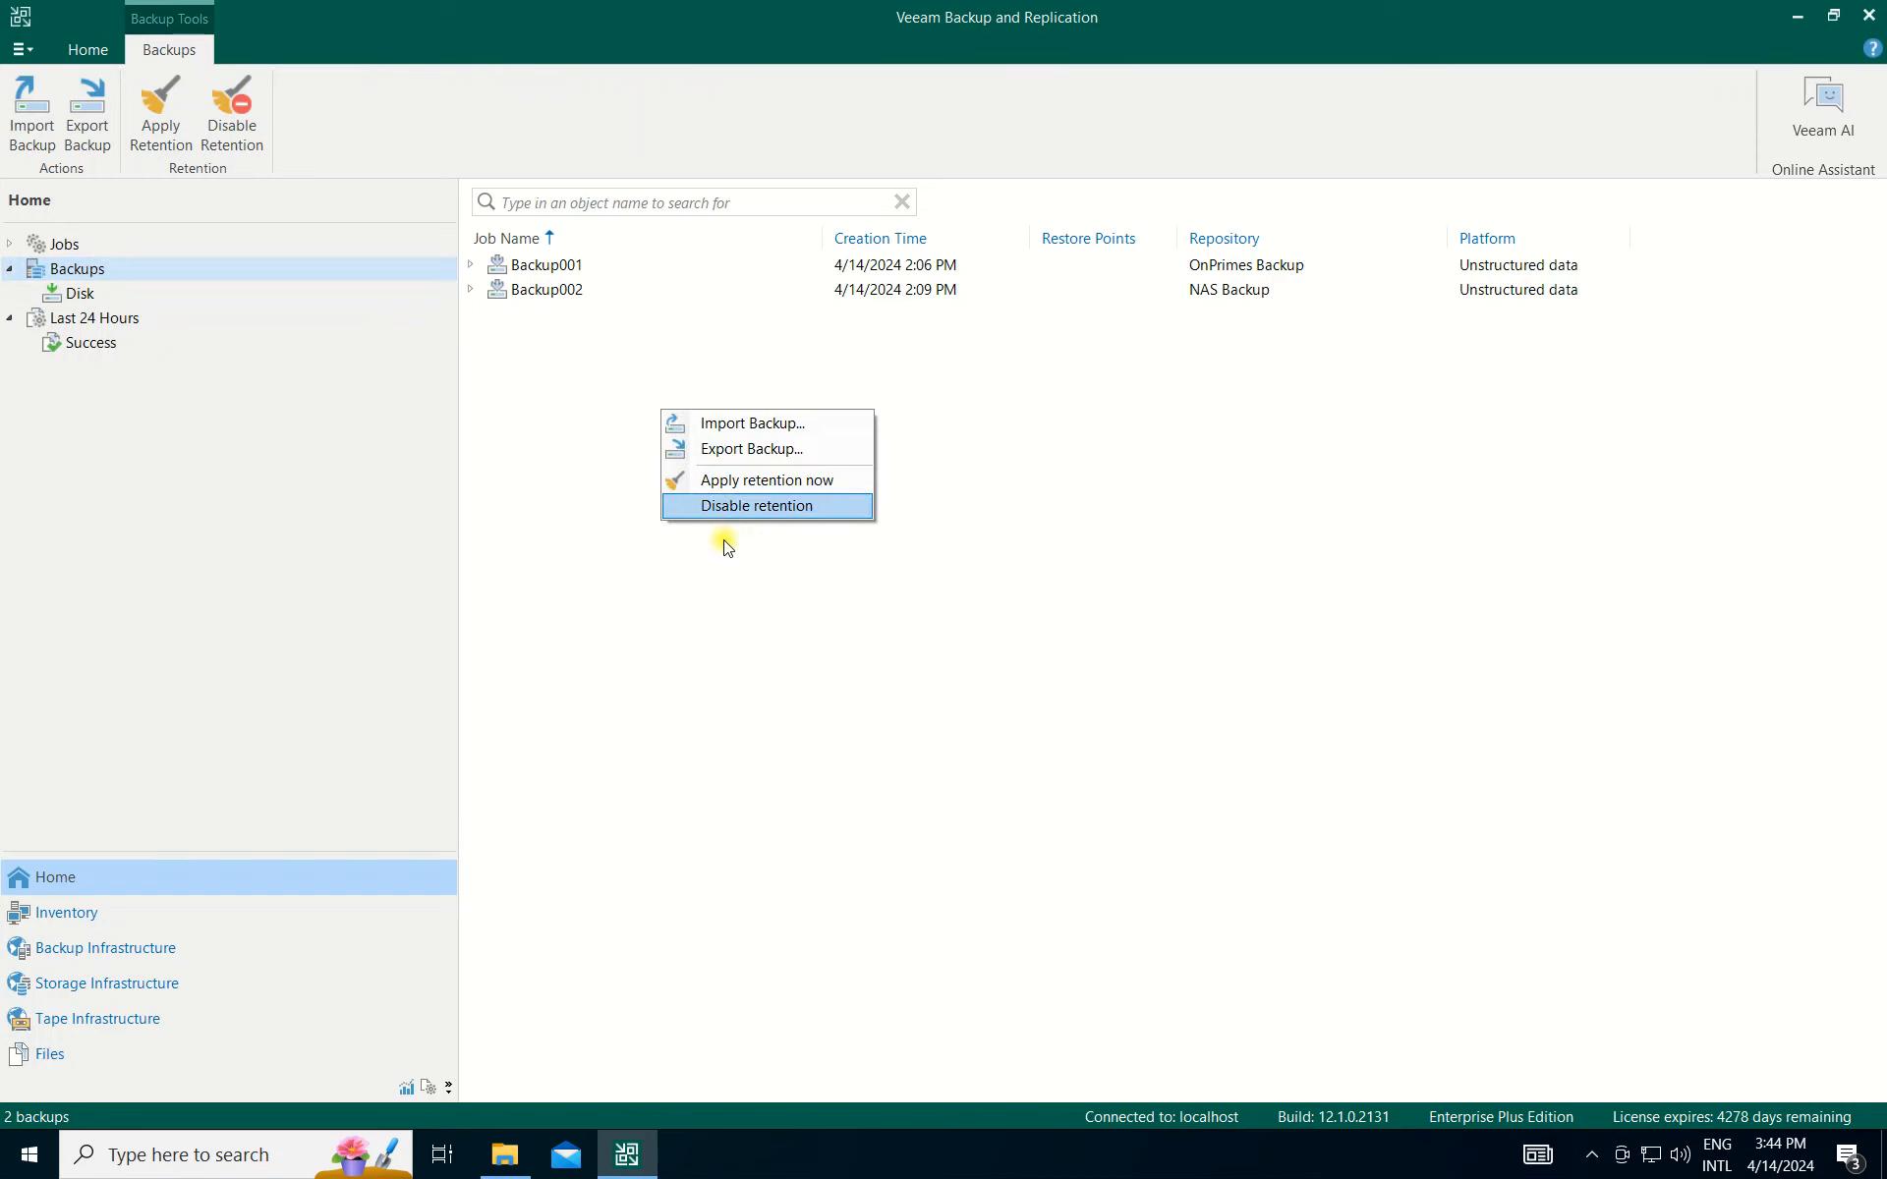
{"action": "left_click", "coordinate": [639, 606]}
{"action": "left_click", "coordinate": [93, 244]}
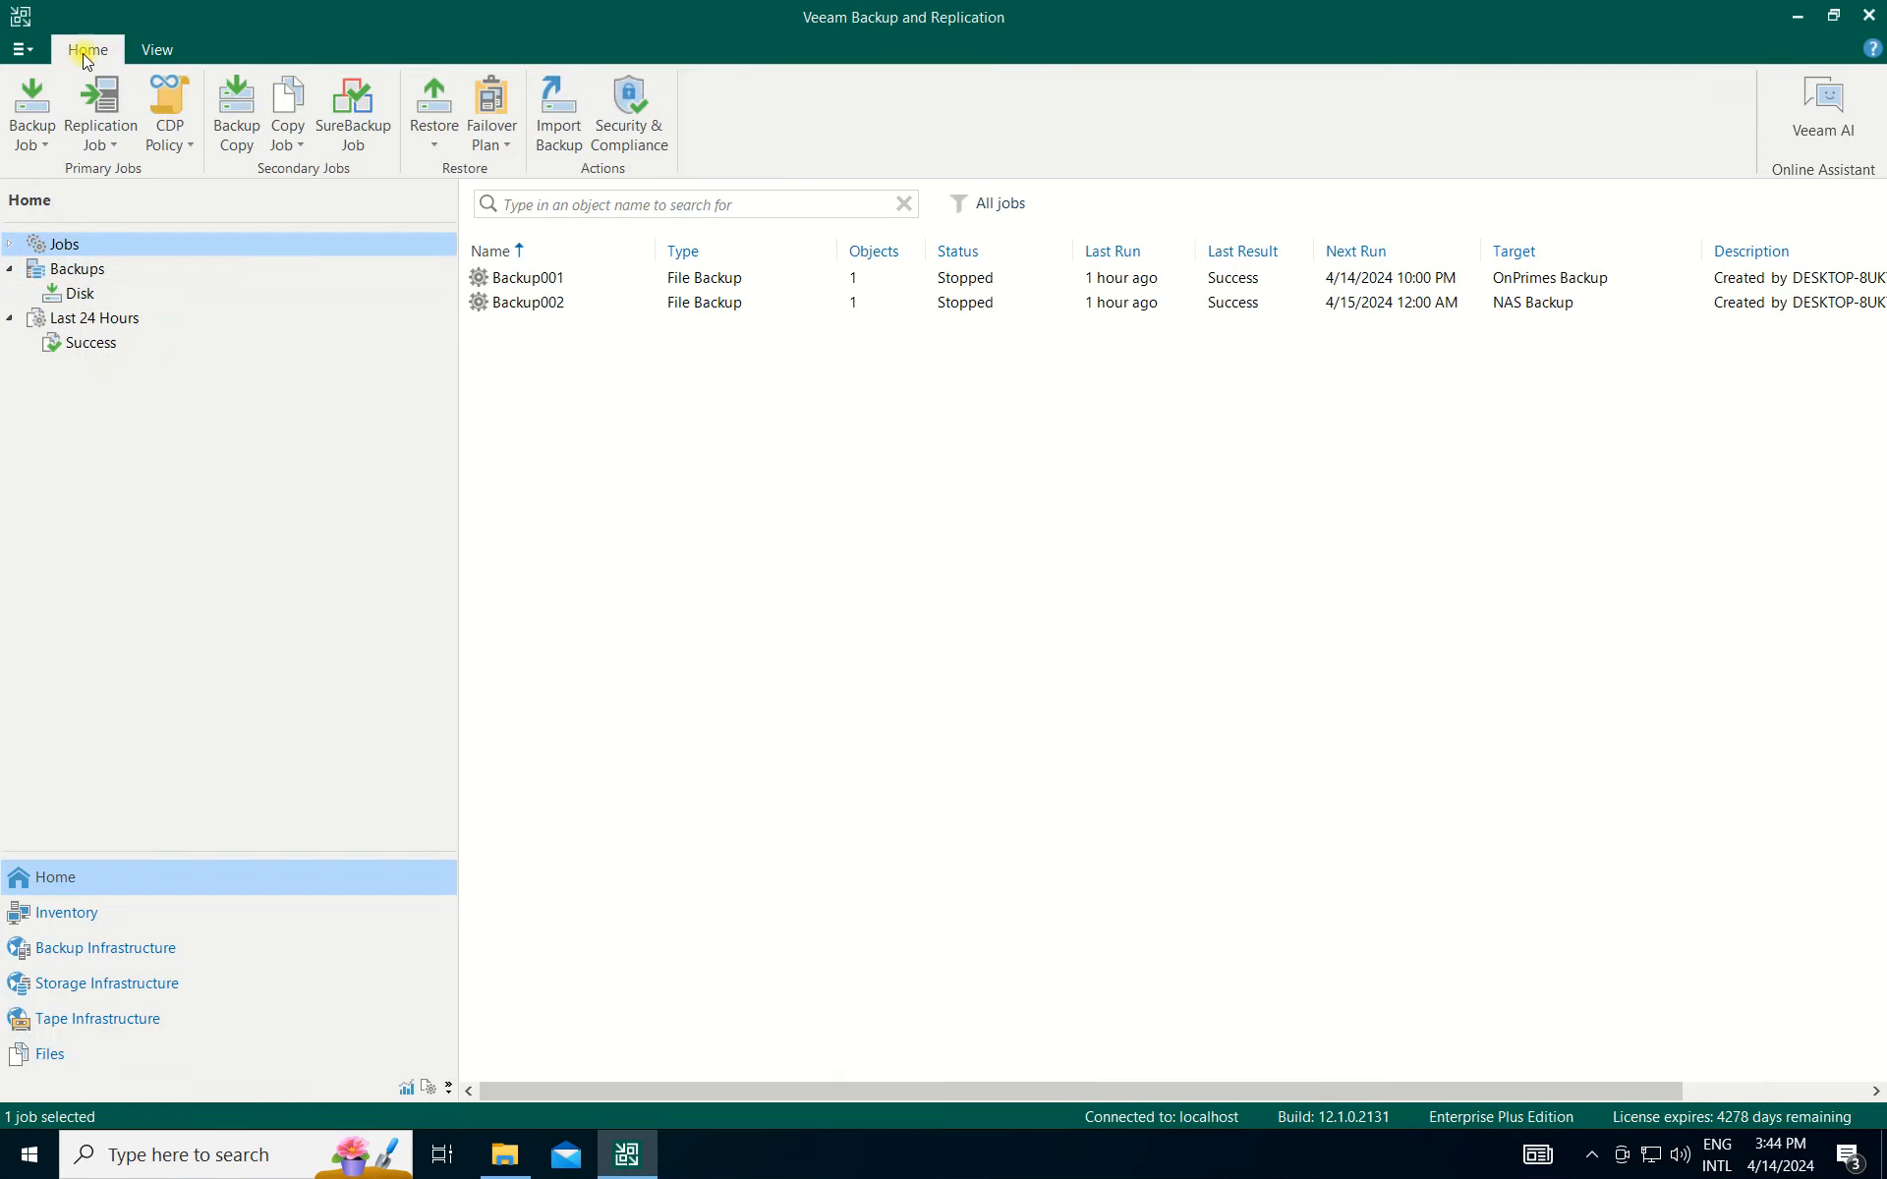
Expand the Jobs branch and show the Backup jobs category.
{"action": "left_click", "coordinate": [34, 113]}
{"action": "left_click", "coordinate": [34, 113]}
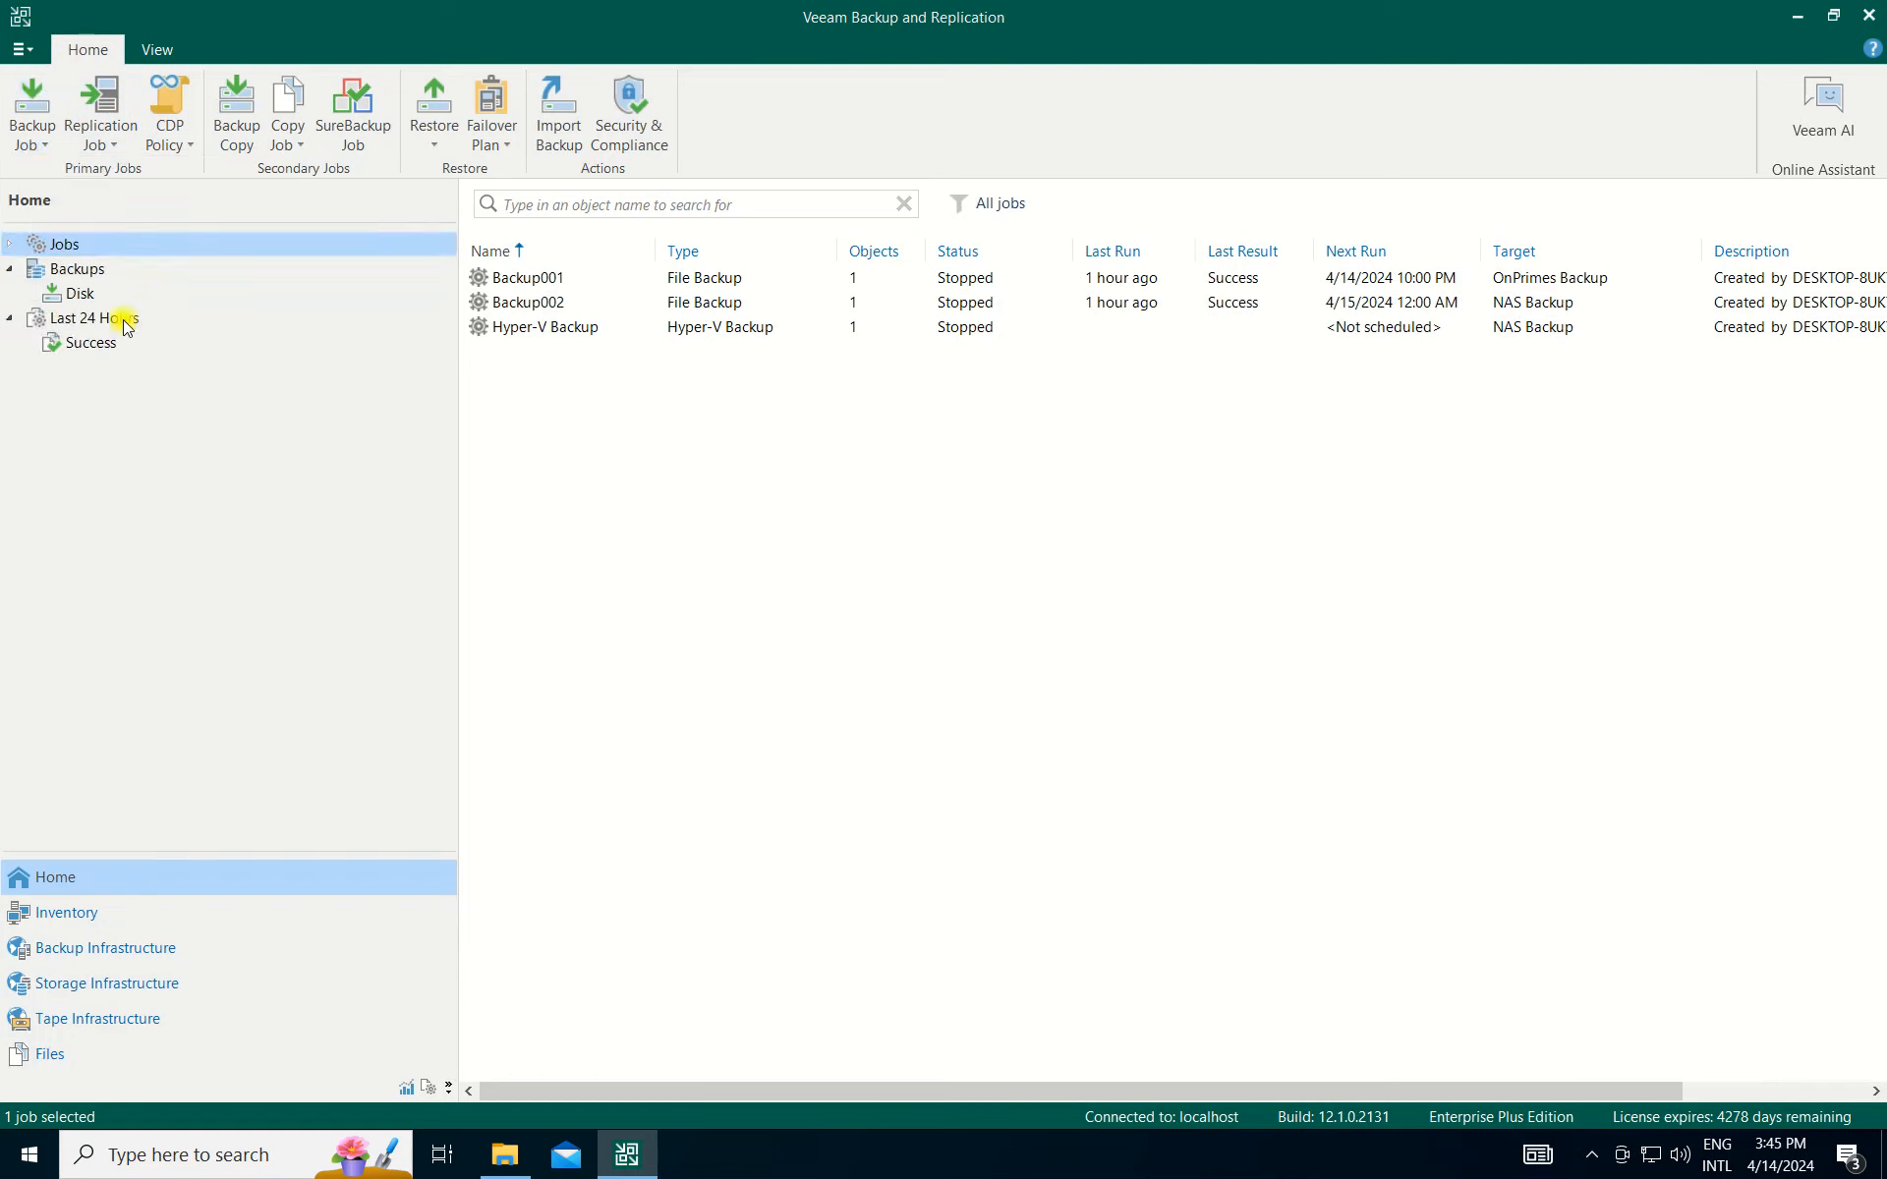
{"action": "left_click", "coordinate": [10, 246]}
{"action": "left_click", "coordinate": [75, 268]}
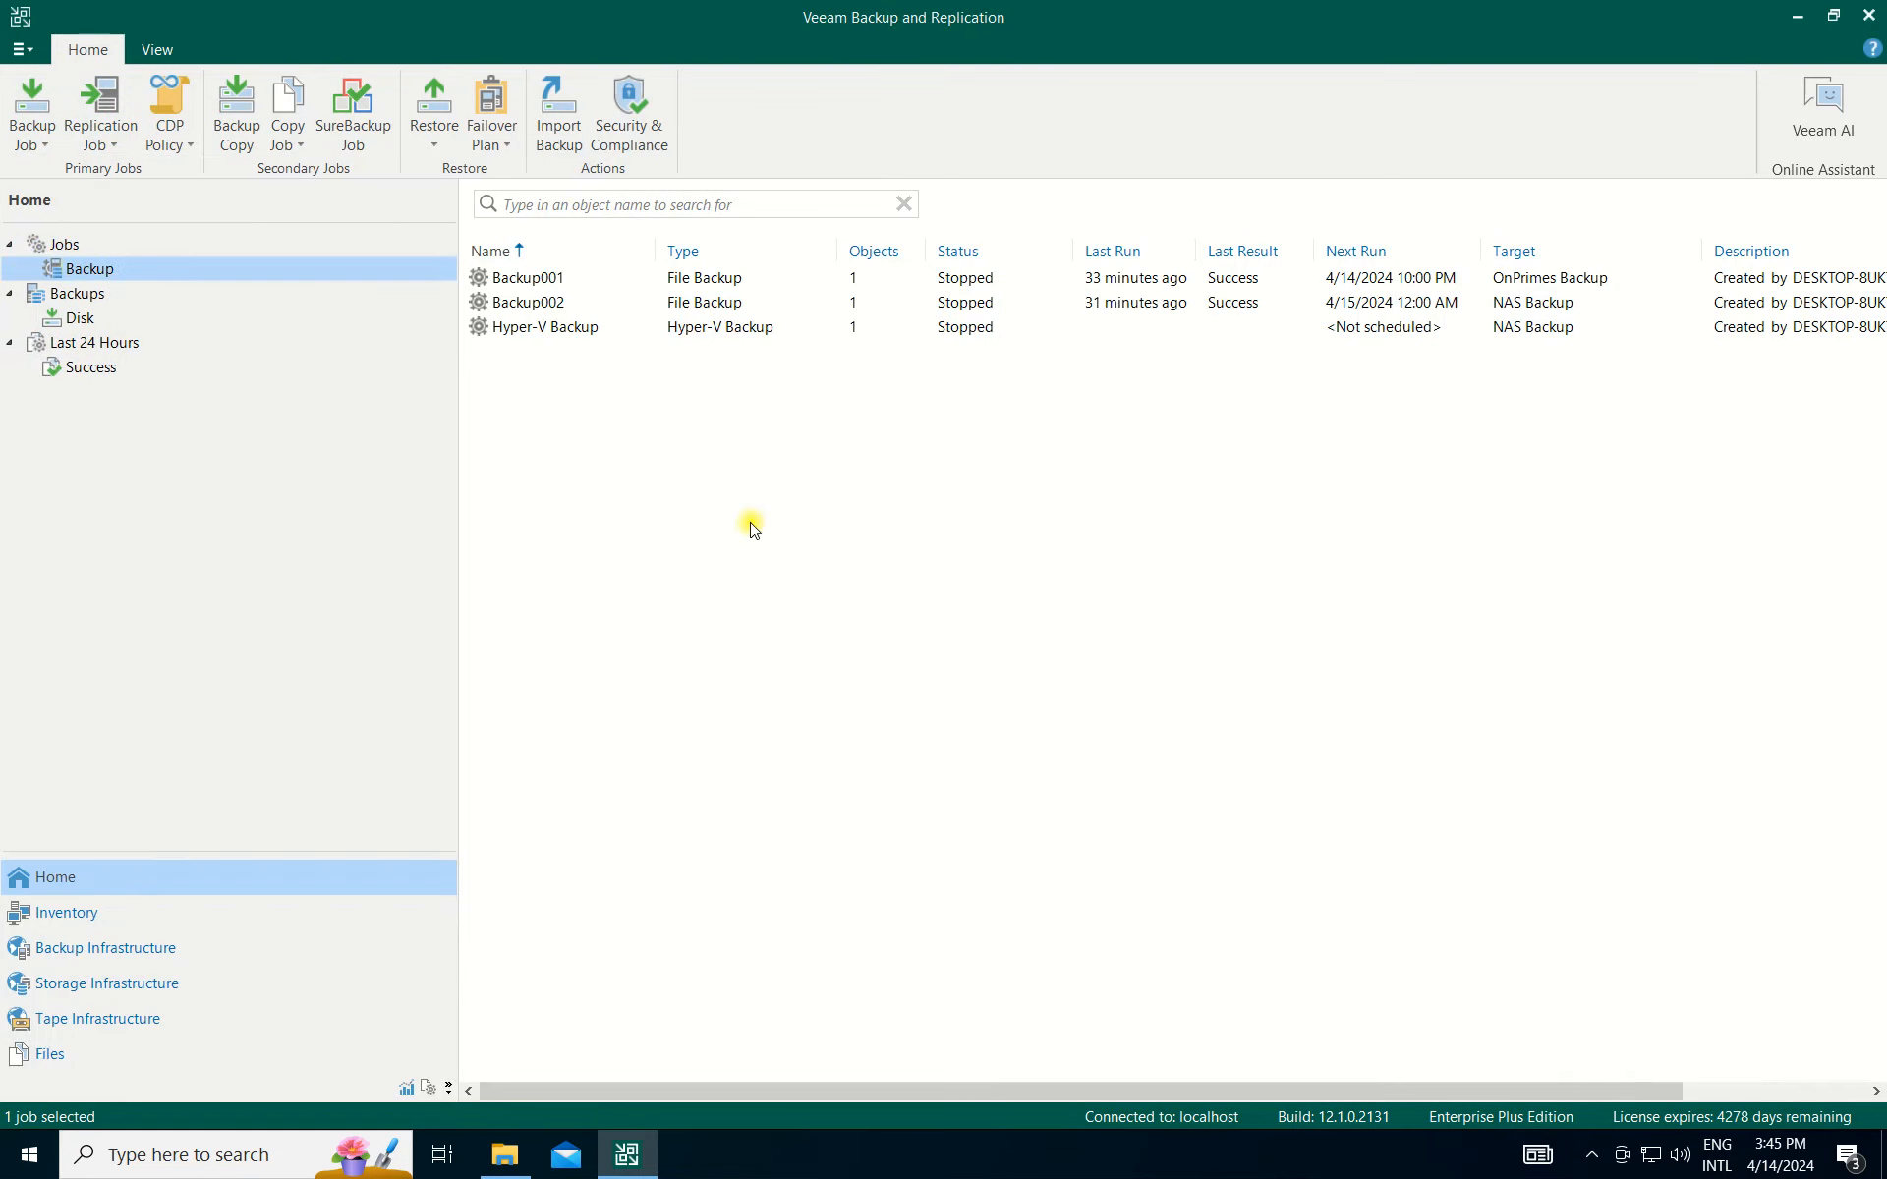
Start the new Hyper-V Backup job targeting NAS Backup.
{"action": "left_click", "coordinate": [574, 330]}
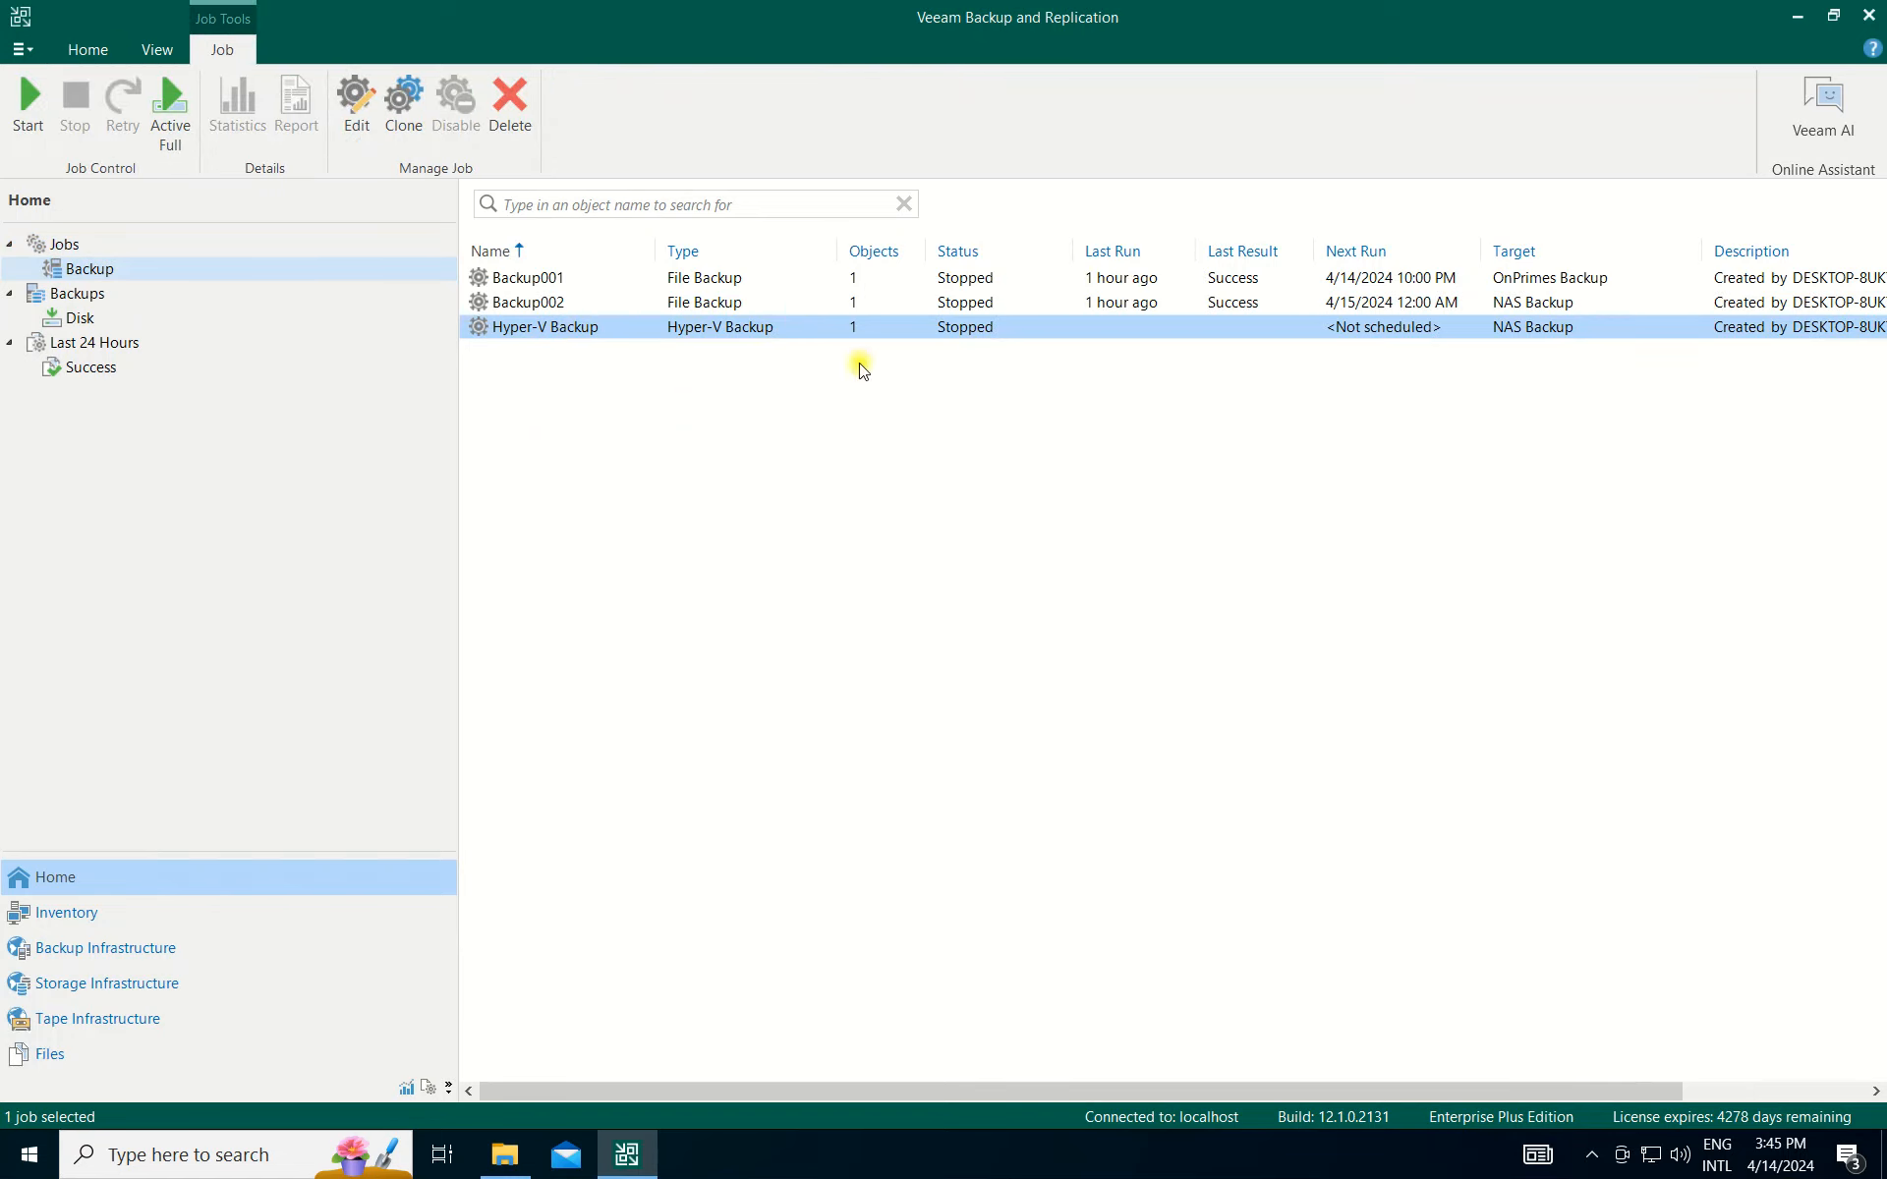
{"action": "right_click", "coordinate": [603, 333]}
{"action": "left_click", "coordinate": [665, 344]}
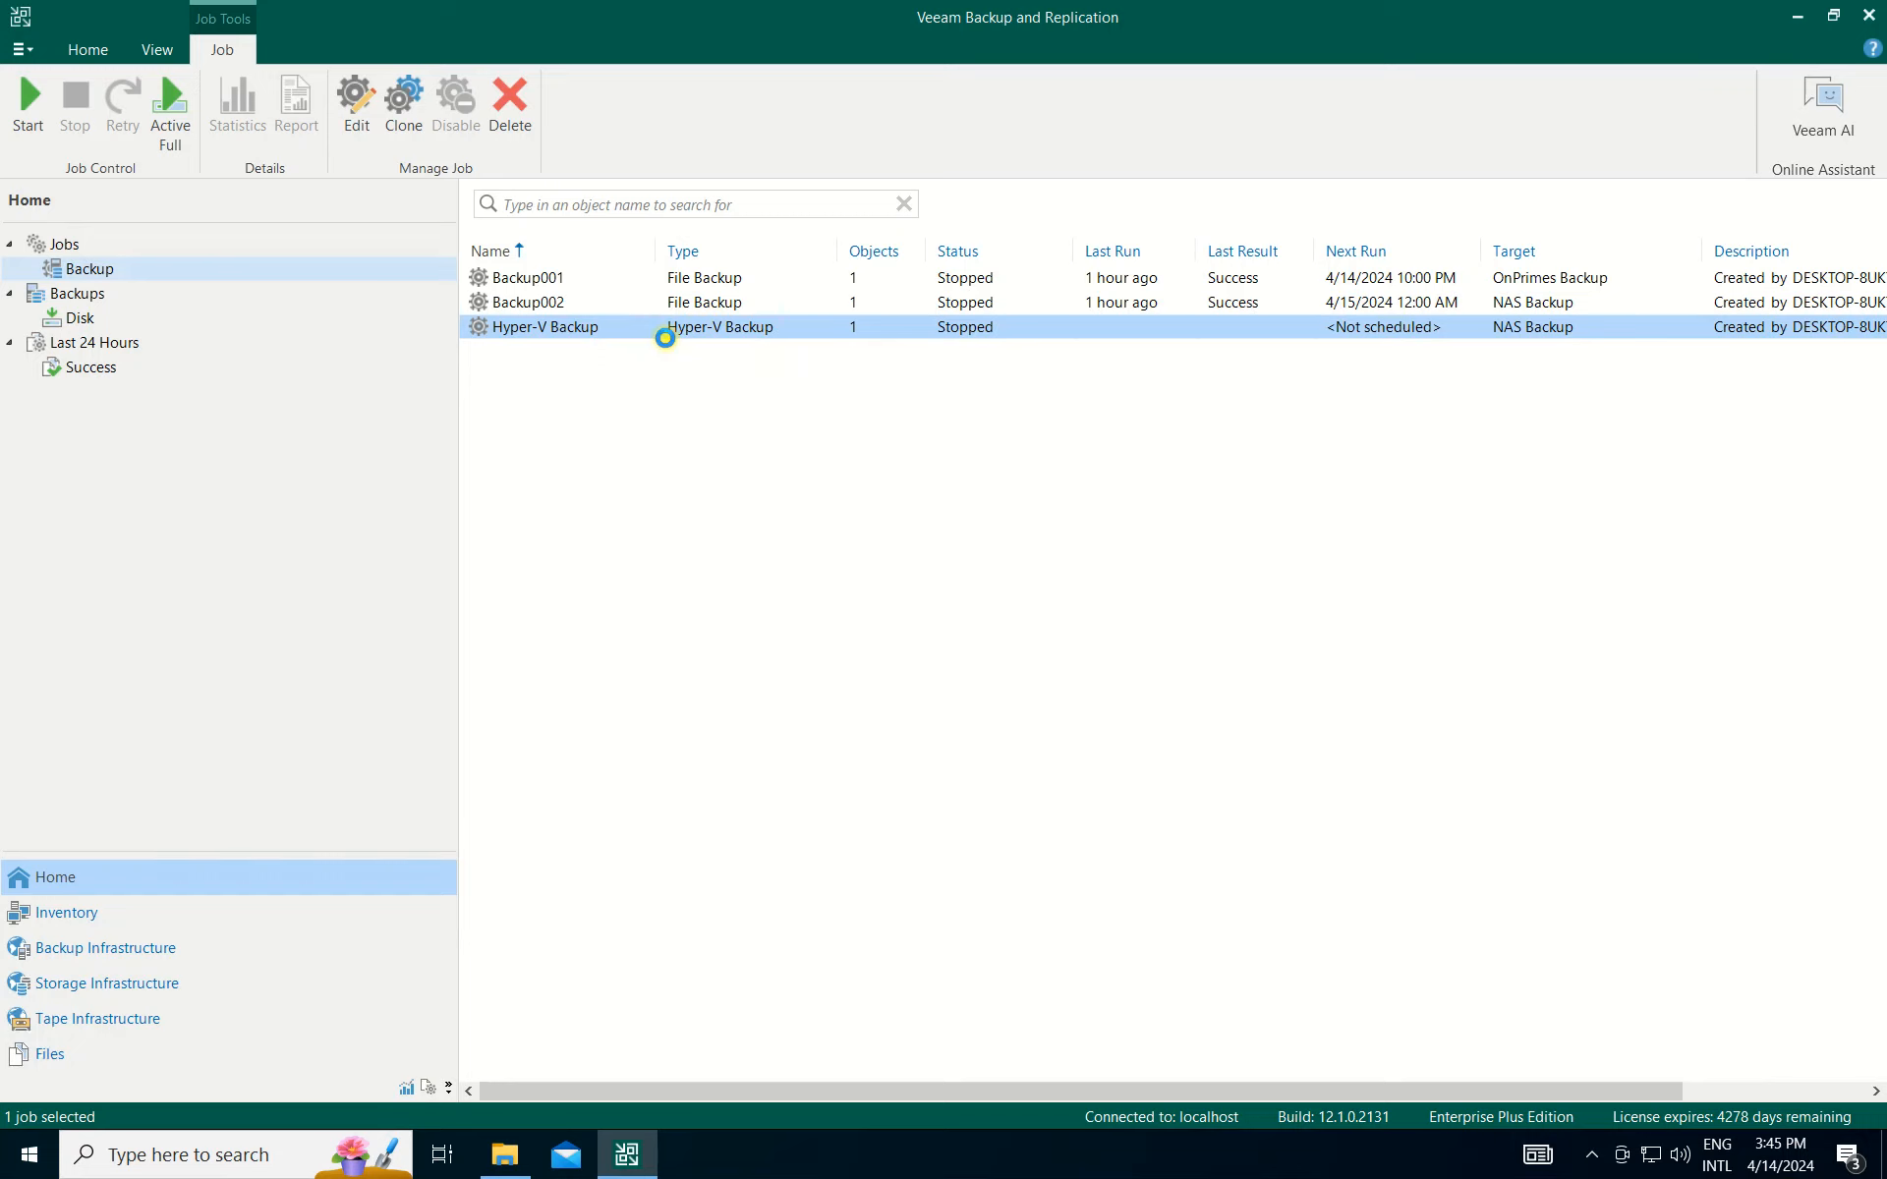